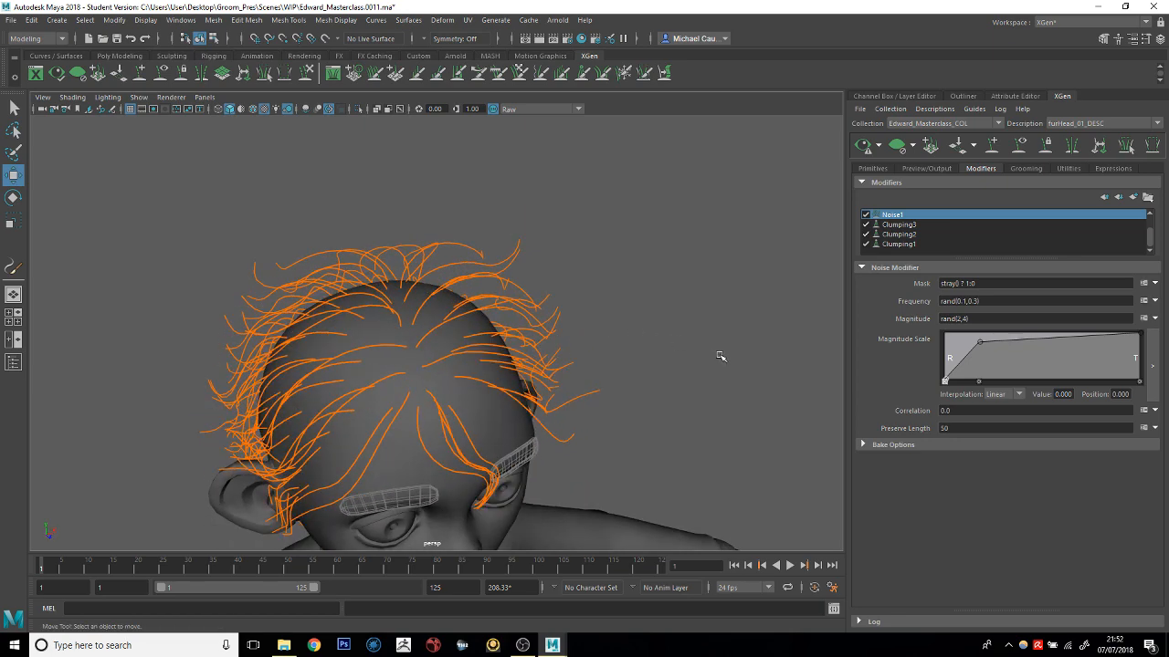
# Generate the XGen preview of the head hair, view it around the head, and hide the guides
pyautogui.keyDown('alt'); pyautogui.moveTo(386, 373); pyautogui.dragTo(566, 274); pyautogui.keyUp('alt')
pyautogui.click(863, 144)
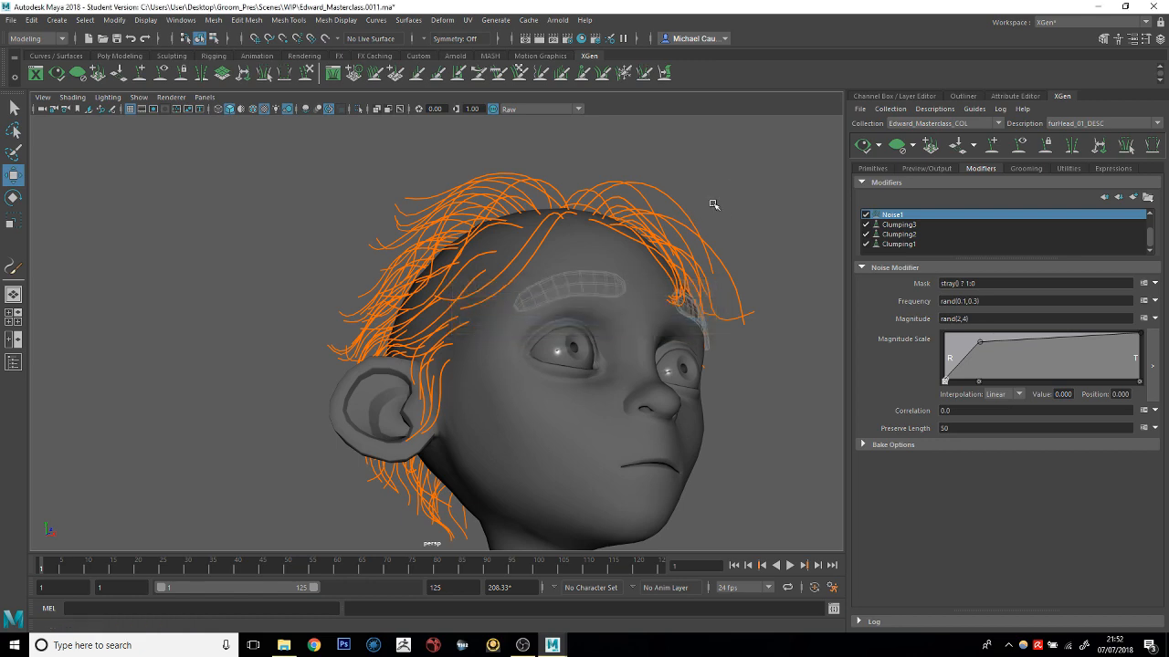
pyautogui.moveTo(623, 206)
pyautogui.keyDown('alt'); pyautogui.mouseDown()
pyautogui.moveTo(395, 320)
pyautogui.moveTo(551, 337)
pyautogui.moveTo(417, 319)
pyautogui.moveTo(383, 331)
pyautogui.moveTo(514, 304)
pyautogui.moveTo(439, 334)
pyautogui.moveTo(360, 292)
pyautogui.moveTo(456, 306)
pyautogui.mouseUp(); pyautogui.keyUp('alt')
pyautogui.keyDown('alt'); pyautogui.moveTo(374, 282); pyautogui.dragTo(361, 277, button='middle'); pyautogui.keyUp('alt')
pyautogui.keyDown('alt'); pyautogui.moveTo(362, 277); pyautogui.dragTo(384, 265); pyautogui.keyUp('alt')
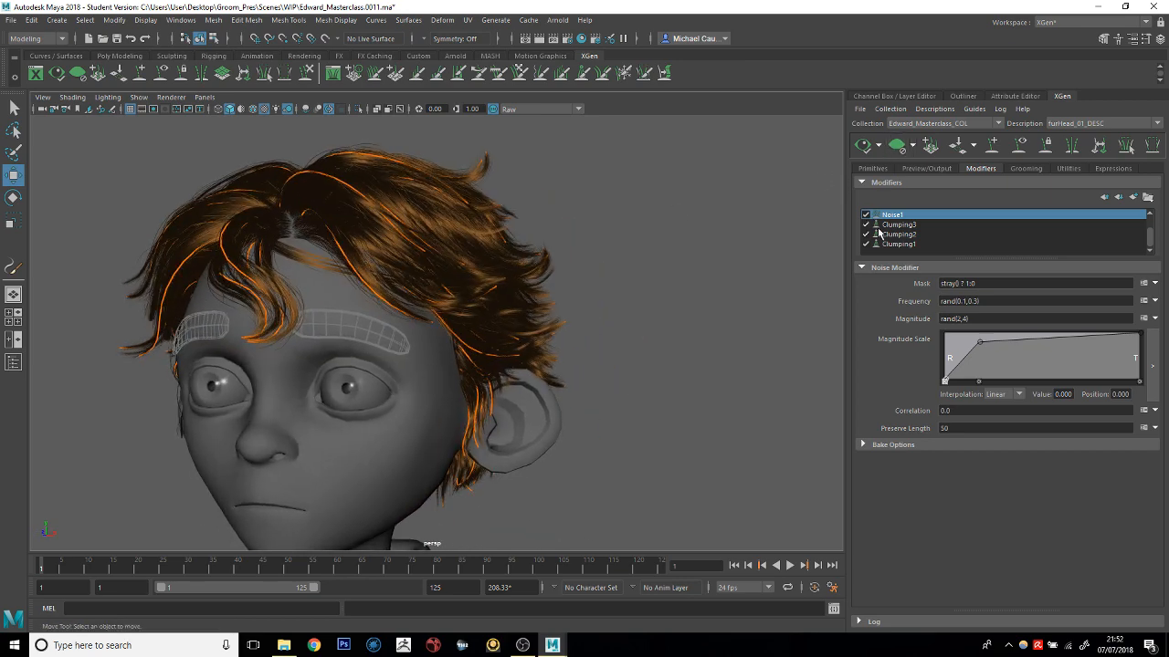
pyautogui.scroll(1, 878, 233)
pyautogui.click(1020, 148)
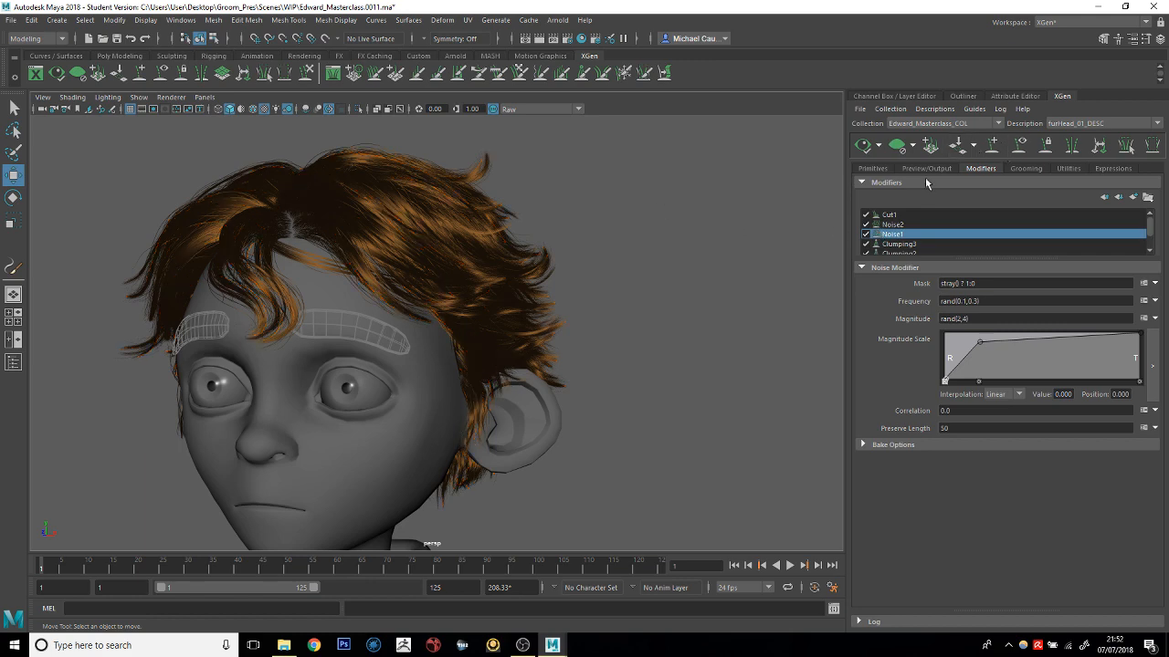
# Clear the head hair preview and toggle the guides on and back off
pyautogui.click(896, 149)
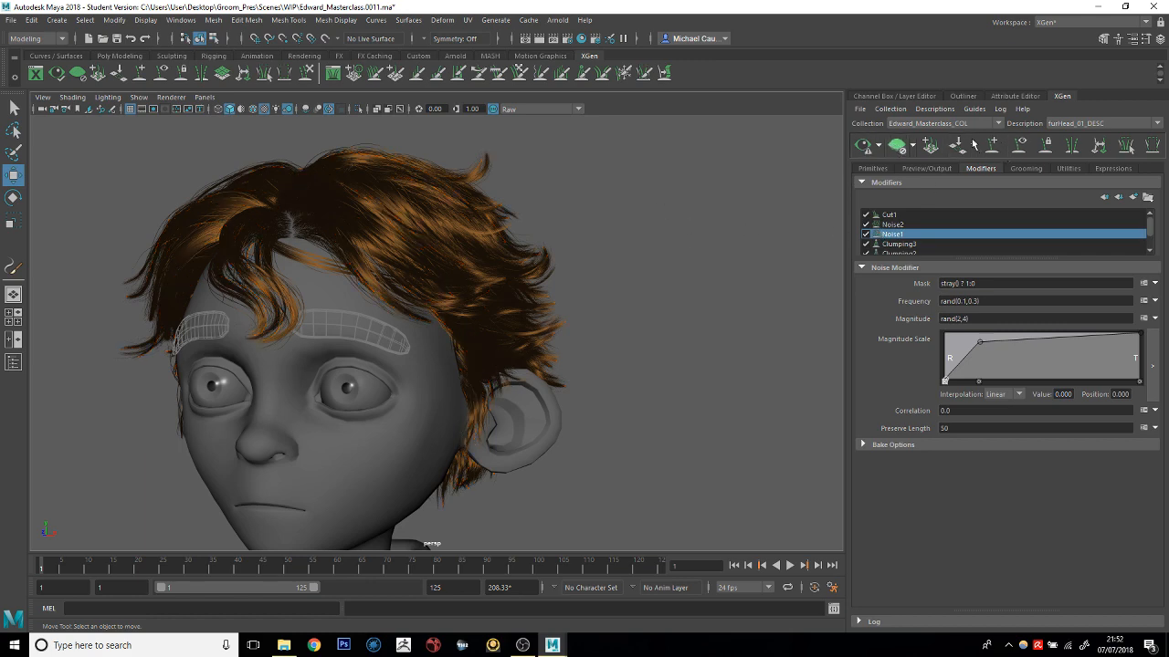
pyautogui.click(1025, 149)
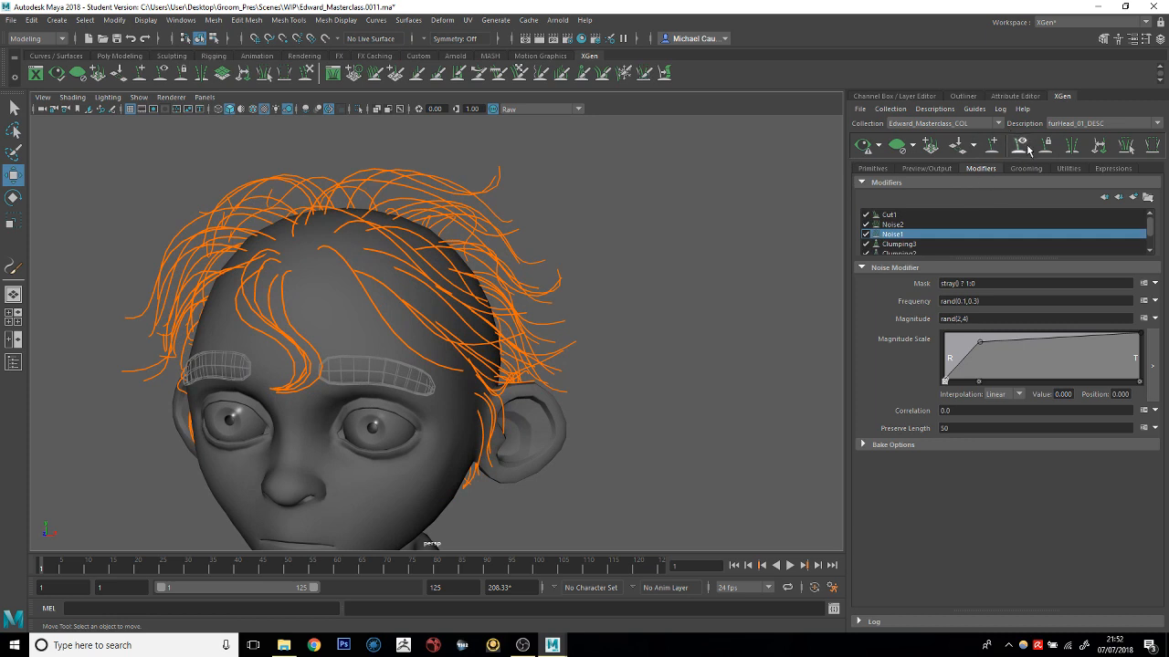
pyautogui.click(897, 147)
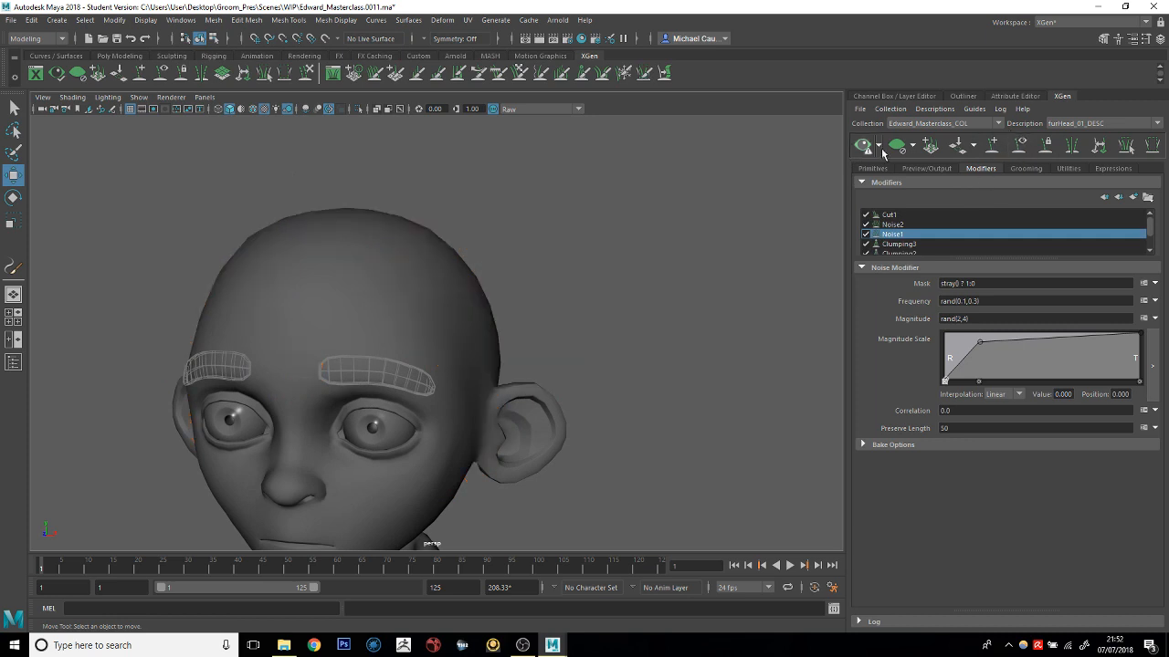
# Disable every hair modifier from Cut1 down to Clumping1 and inspect the unmodified hair preview from the front, top and back
pyautogui.click(866, 215)
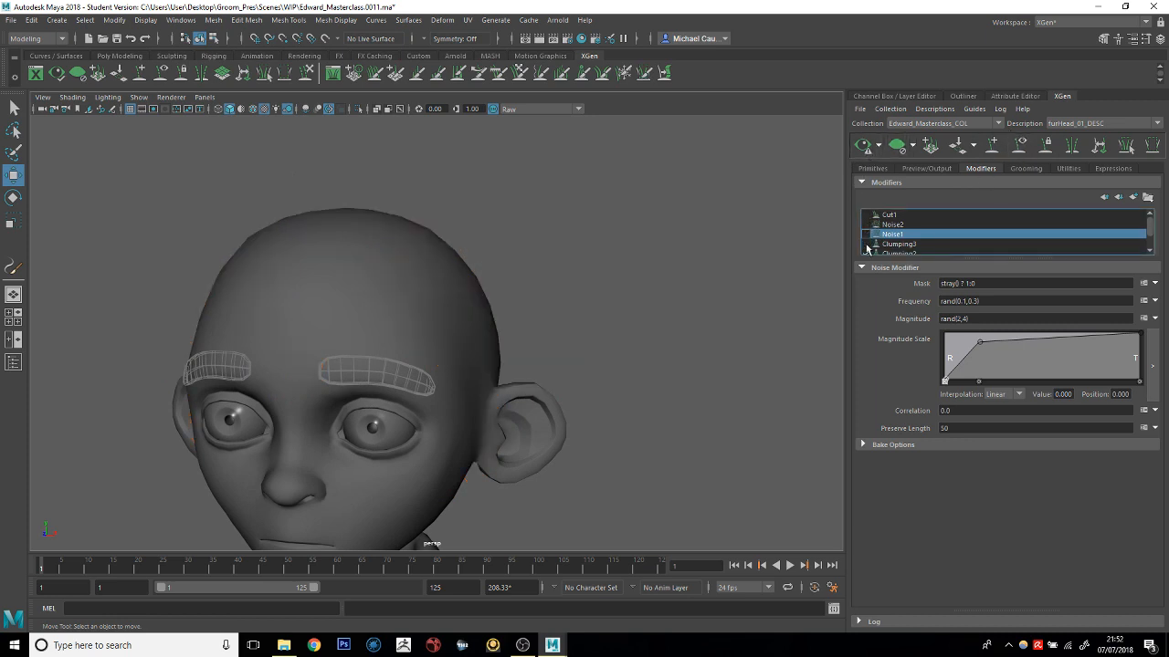
pyautogui.scroll(-1, 867, 247)
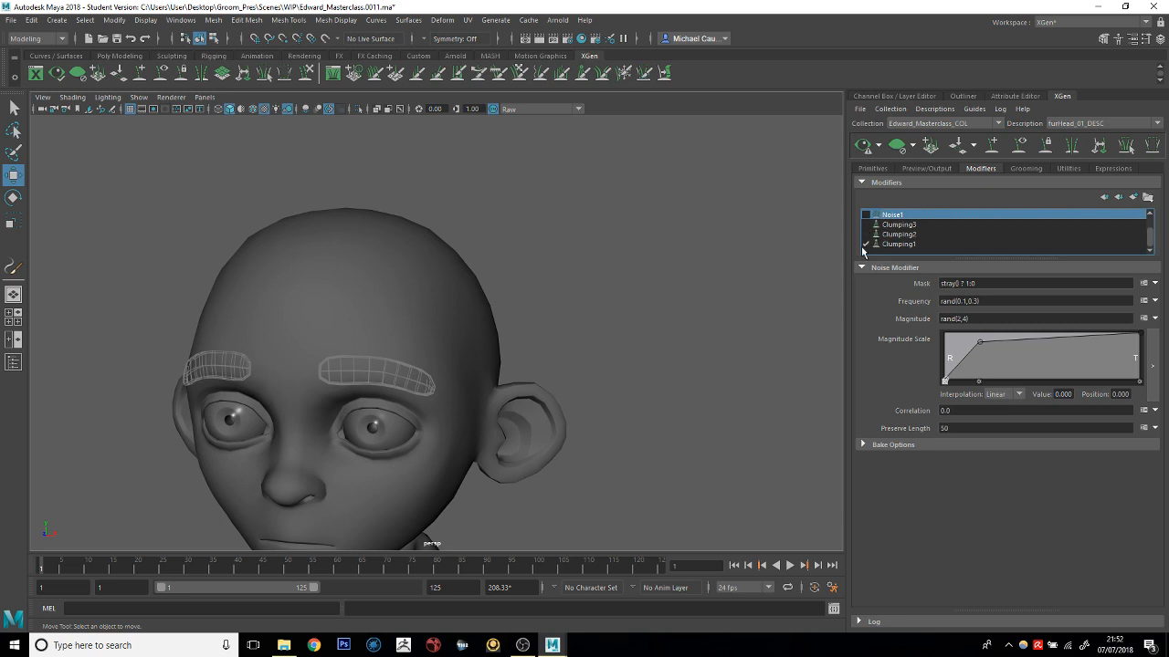
pyautogui.click(864, 245)
pyautogui.click(866, 245)
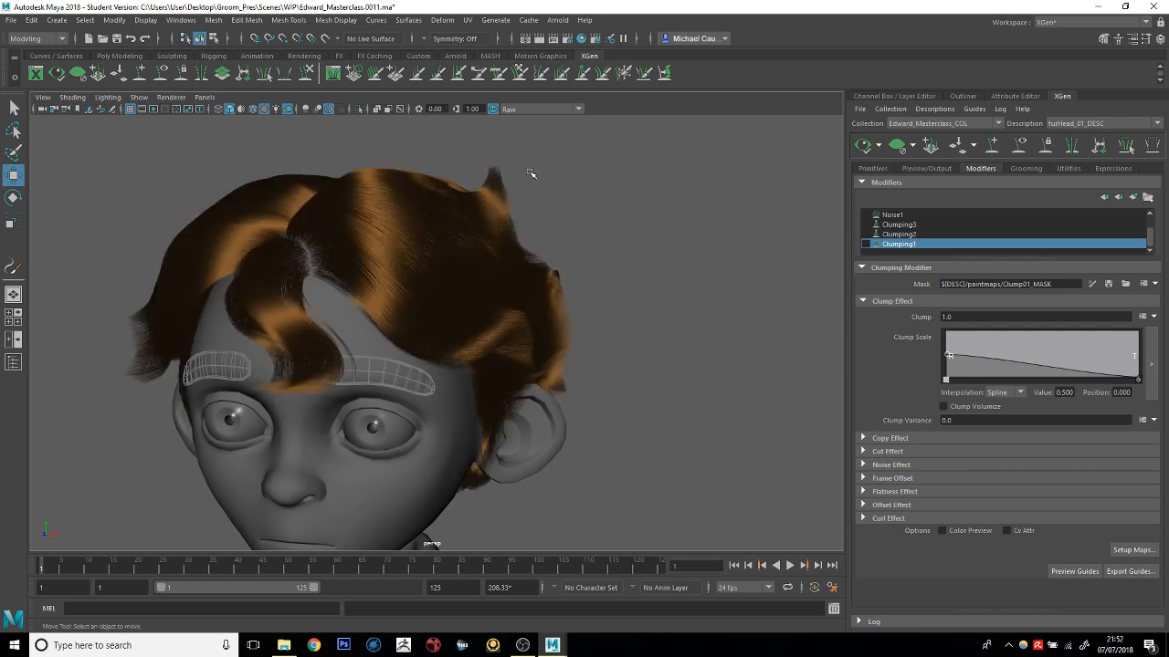
pyautogui.keyDown('alt'); pyautogui.moveTo(353, 177); pyautogui.dragTo(359, 247); pyautogui.keyUp('alt')
pyautogui.keyDown('alt'); pyautogui.moveTo(359, 248); pyautogui.dragTo(428, 261, button='right'); pyautogui.keyUp('alt')
pyautogui.keyDown('alt'); pyautogui.moveTo(428, 261); pyautogui.dragTo(429, 296); pyautogui.keyUp('alt')
pyautogui.keyDown('alt'); pyautogui.moveTo(459, 230); pyautogui.dragTo(433, 279); pyautogui.keyUp('alt')
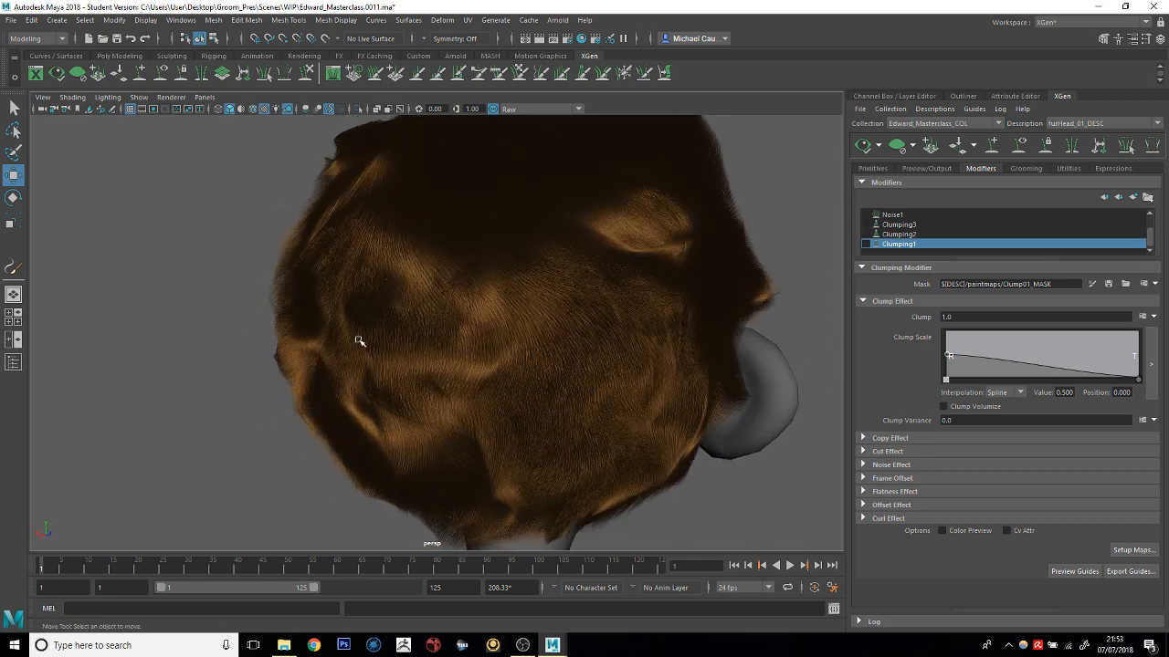
pyautogui.keyDown('alt'); pyautogui.moveTo(423, 370); pyautogui.dragTo(751, 249); pyautogui.keyUp('alt')
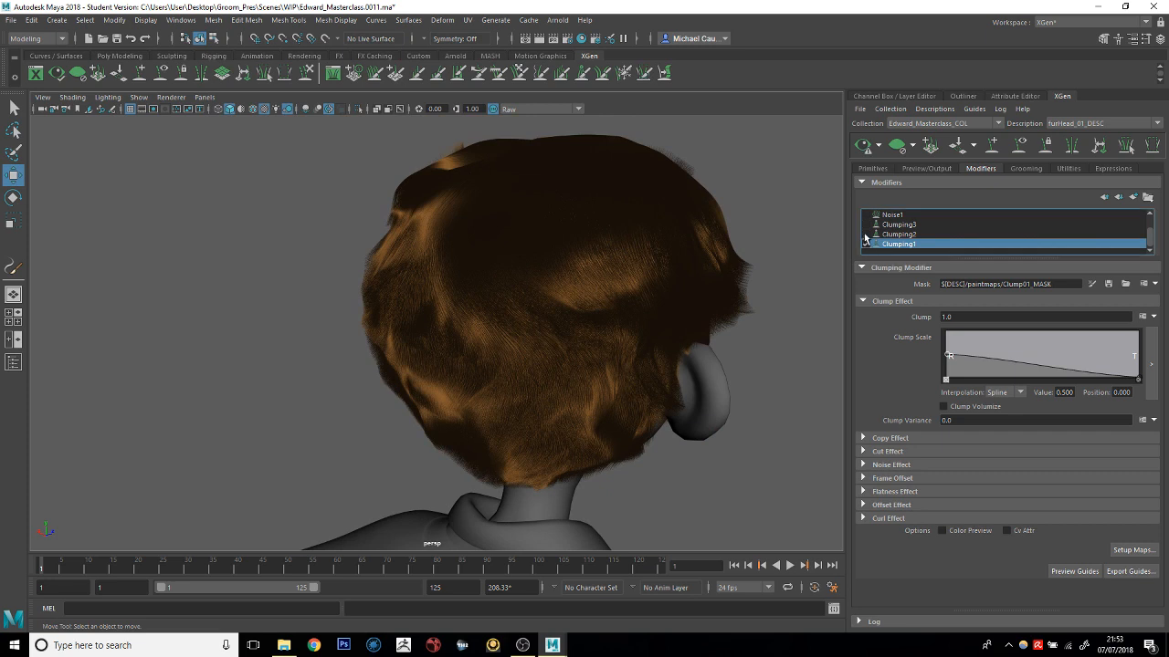
# Re-enable all the hair modifiers and update the preview, viewing the finished hair from the front
pyautogui.scroll(1, 869, 229)
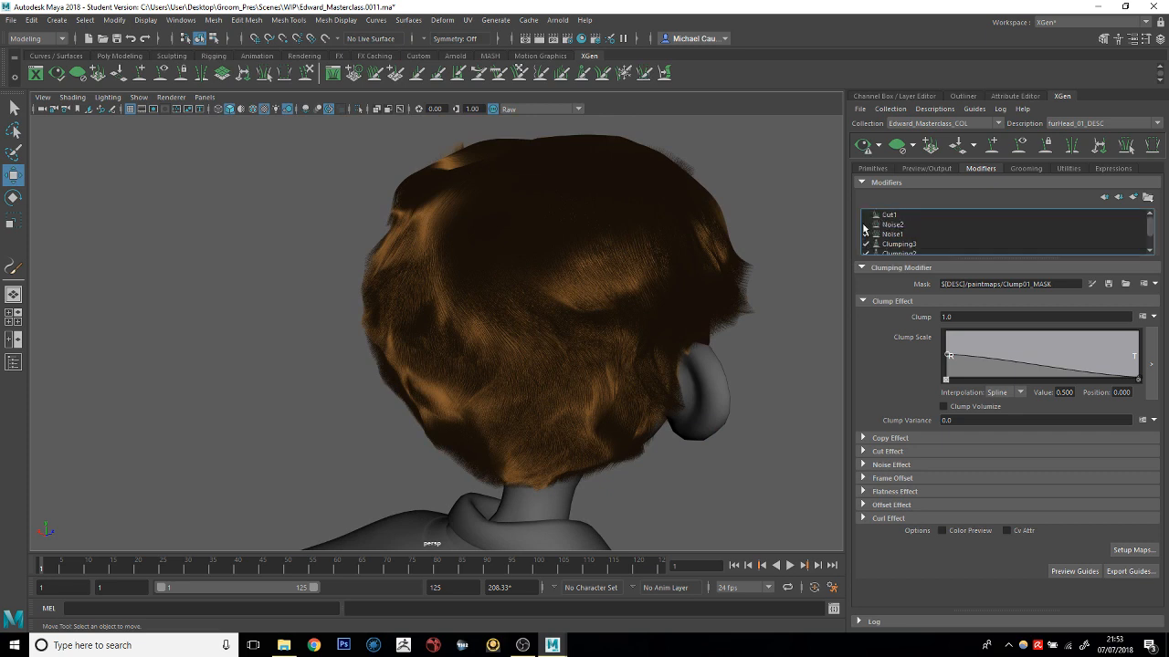
pyautogui.click(862, 145)
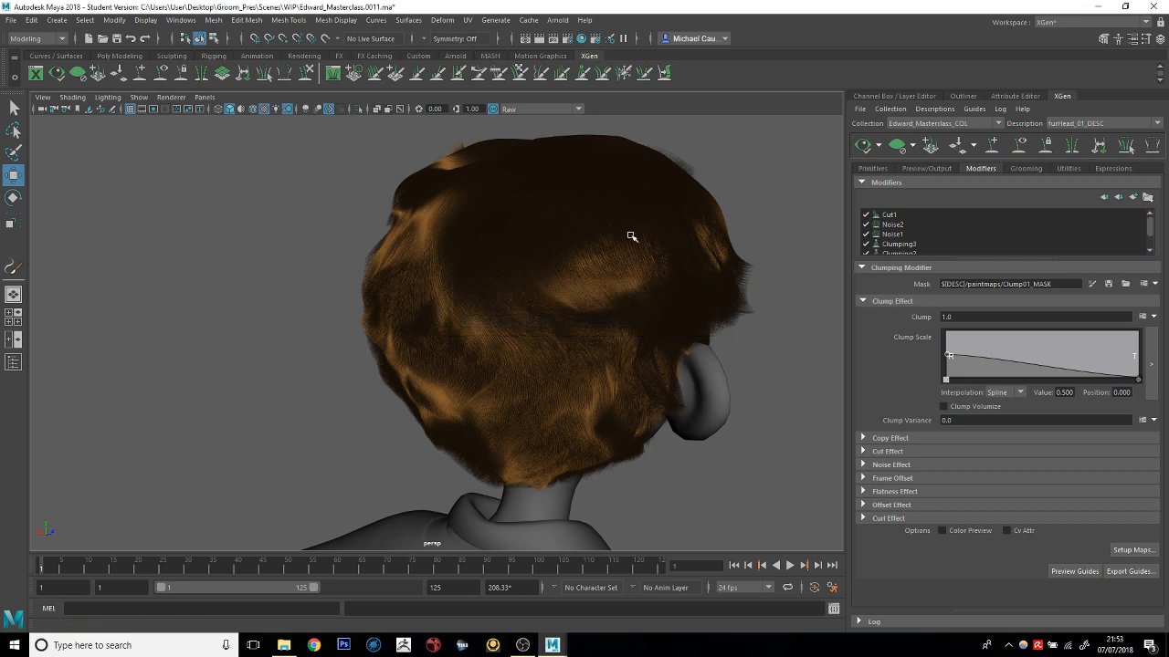
pyautogui.keyDown('alt'); pyautogui.moveTo(737, 226); pyautogui.dragTo(557, 212); pyautogui.keyUp('alt')
pyautogui.keyDown('alt'); pyautogui.moveTo(663, 214); pyautogui.dragTo(607, 219); pyautogui.keyUp('alt')
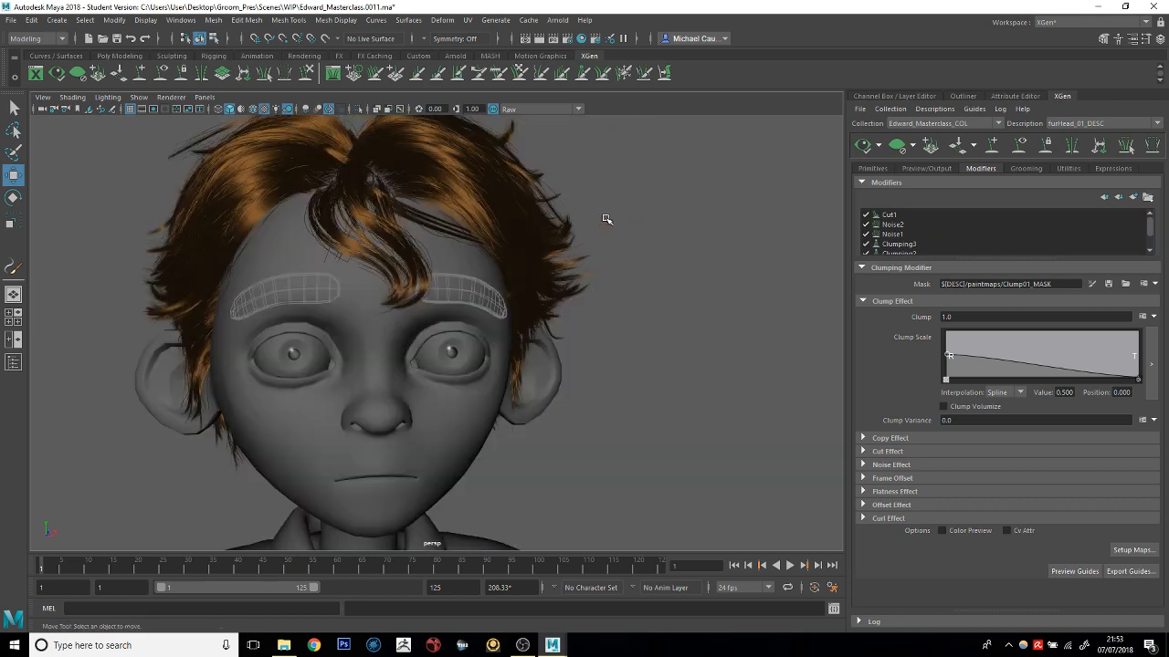
# Clear the hair preview and hide the guides so only the bare head and eyebrow meshes are displayed
pyautogui.click(1019, 145)
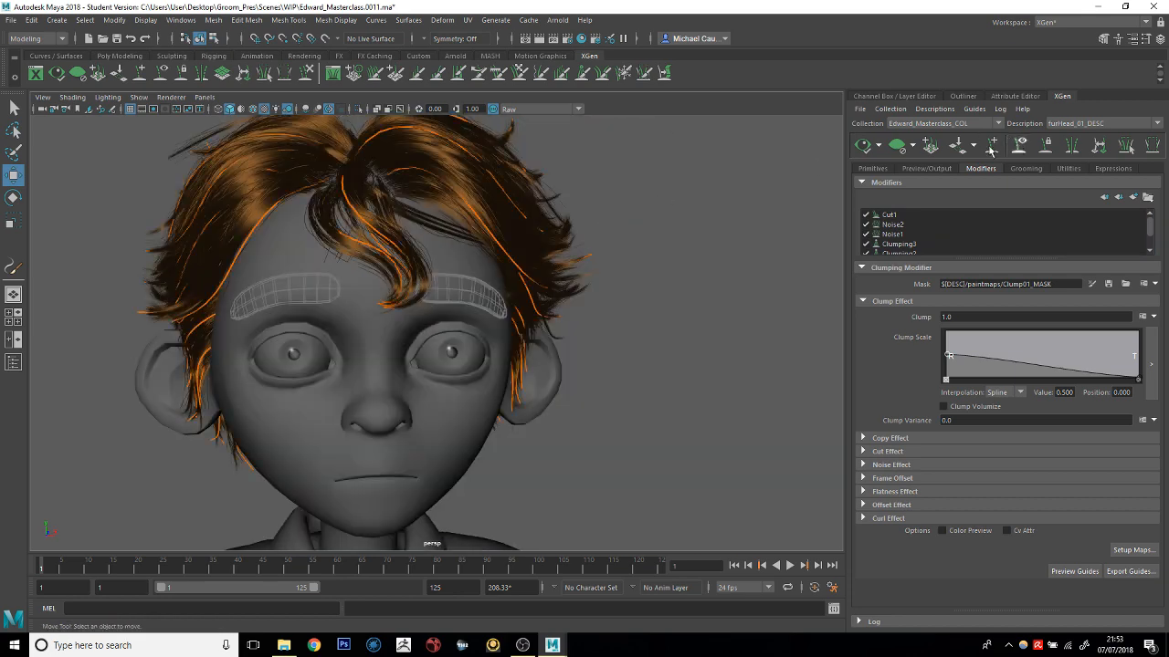
pyautogui.click(864, 146)
pyautogui.press('f')
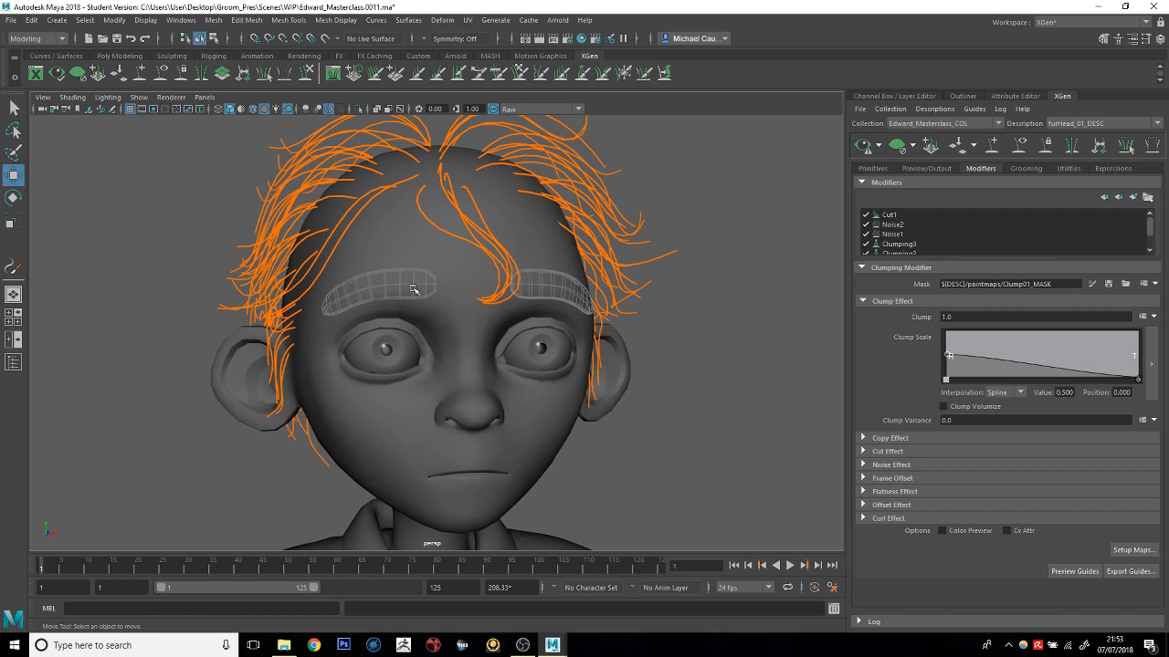
pyautogui.keyDown('alt'); pyautogui.moveTo(446, 282); pyautogui.dragTo(390, 231, button='right'); pyautogui.keyUp('alt')
pyautogui.keyDown('alt'); pyautogui.moveTo(384, 254); pyautogui.dragTo(500, 272, button='middle'); pyautogui.keyUp('alt')
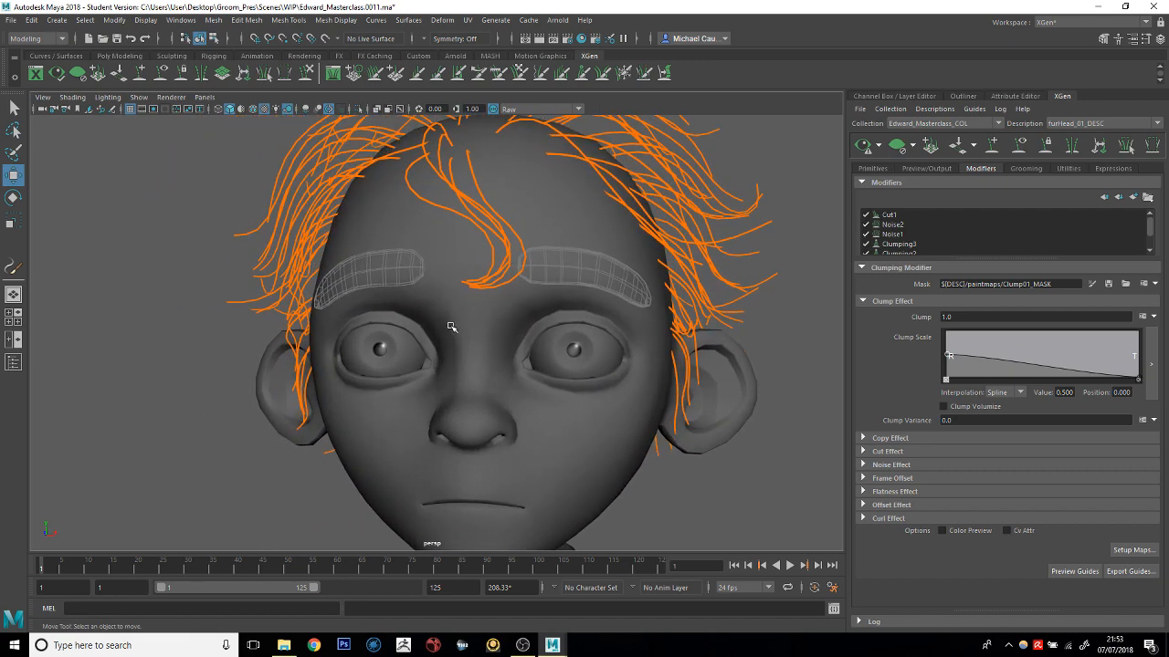
pyautogui.click(474, 314)
pyautogui.click(799, 296)
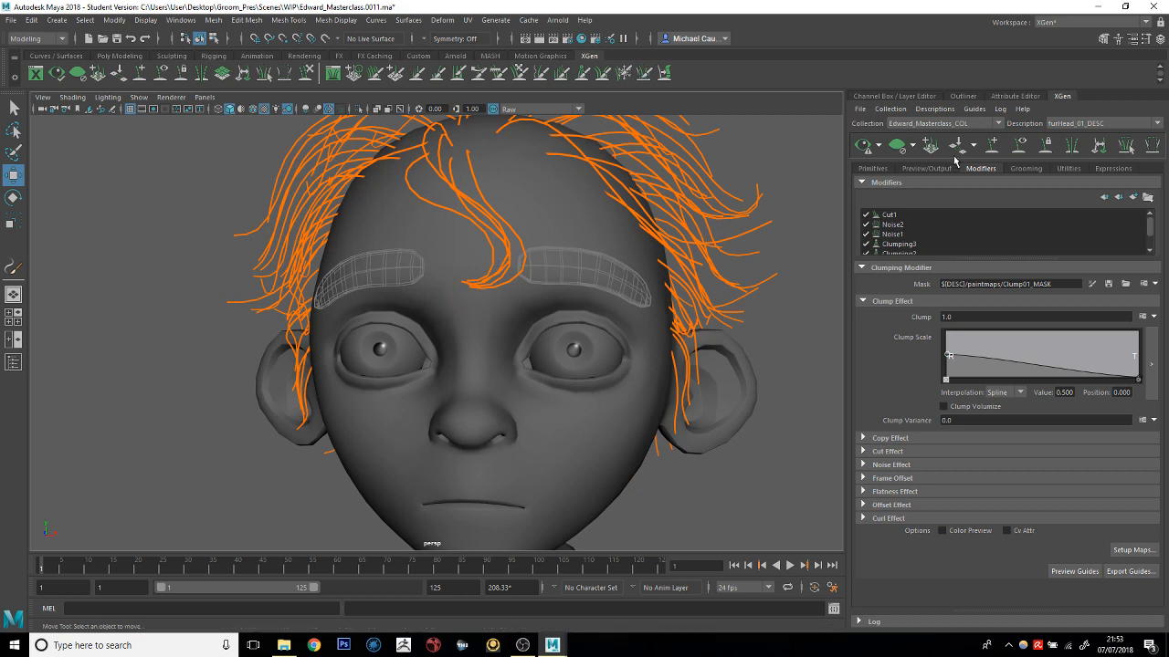
pyautogui.click(1019, 145)
pyautogui.keyDown('alt'); pyautogui.moveTo(377, 243); pyautogui.dragTo(521, 235); pyautogui.keyUp('alt')
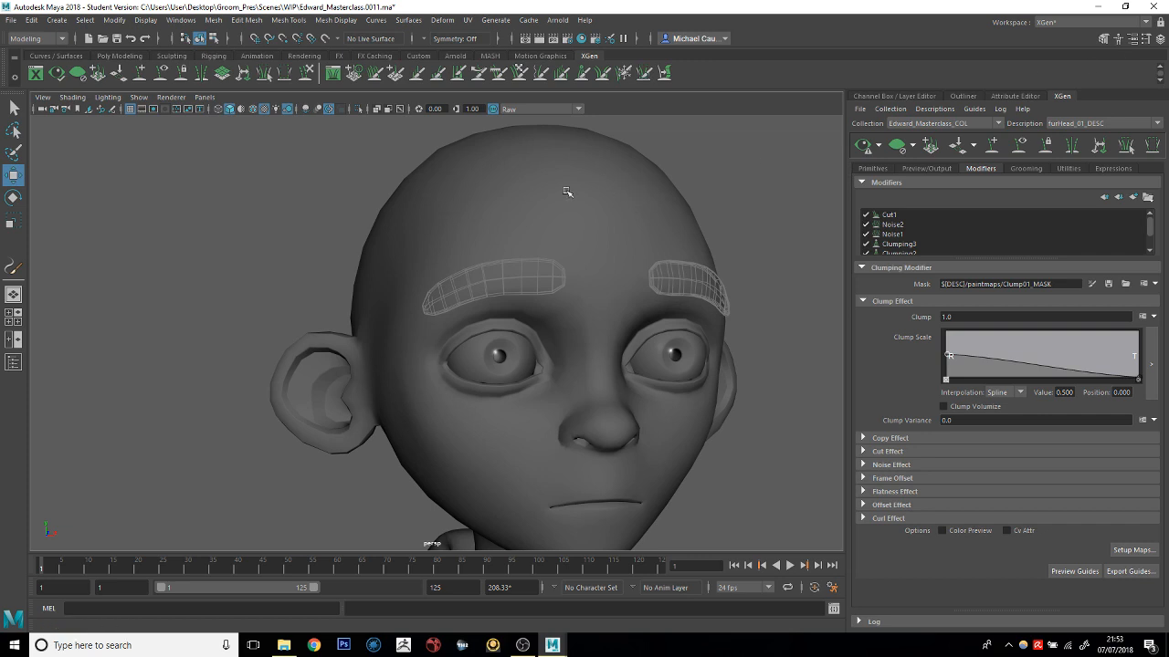
pyautogui.keyDown('alt'); pyautogui.moveTo(569, 191); pyautogui.dragTo(587, 191); pyautogui.keyUp('alt')
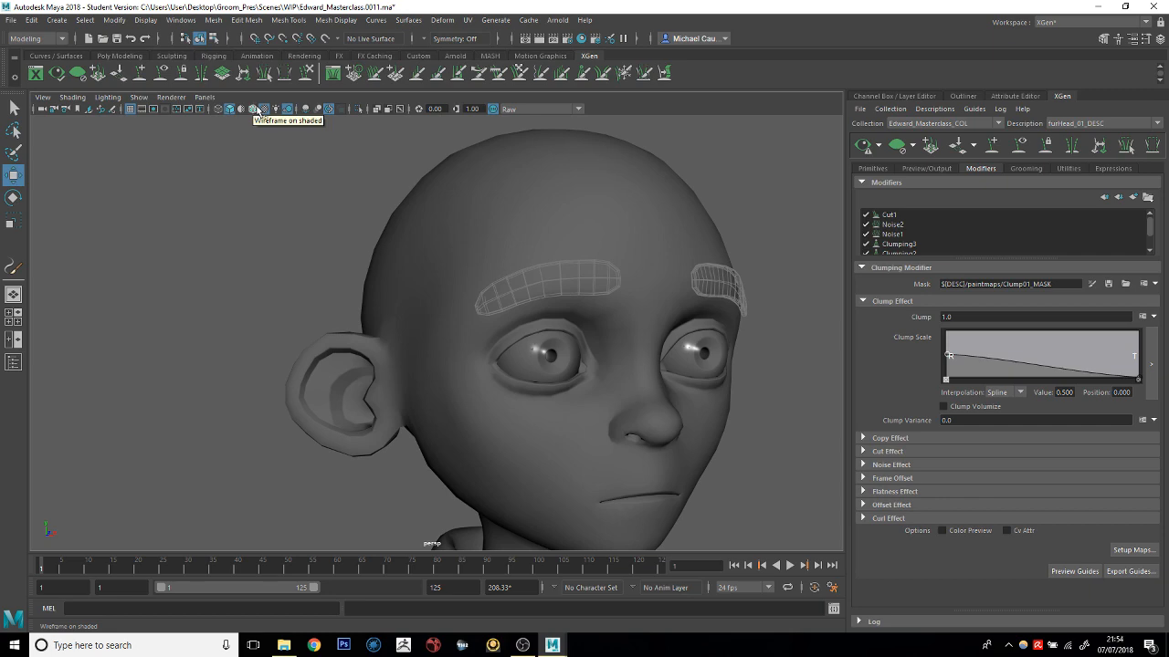
# Examine the head's topology with wireframe on shaded displayed, and turn the overlay back off
pyautogui.click(259, 111)
pyautogui.keyDown('alt'); pyautogui.moveTo(463, 192); pyautogui.dragTo(345, 193, button='middle'); pyautogui.keyUp('alt')
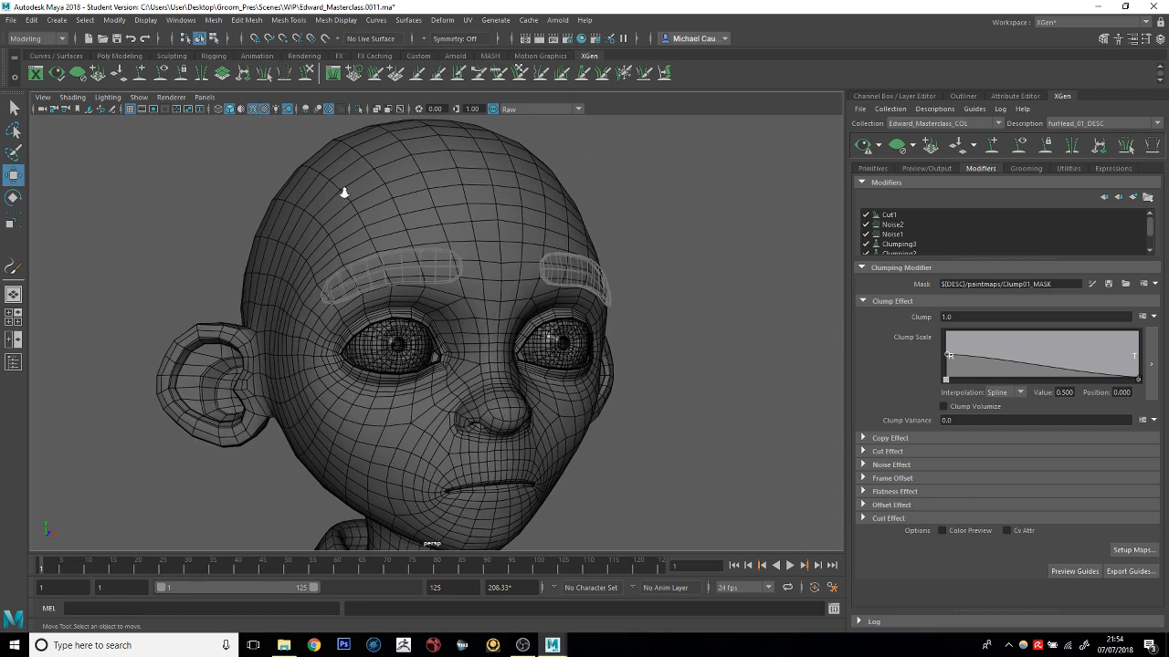
pyautogui.keyDown('alt'); pyautogui.moveTo(344, 193); pyautogui.dragTo(386, 247); pyautogui.keyUp('alt')
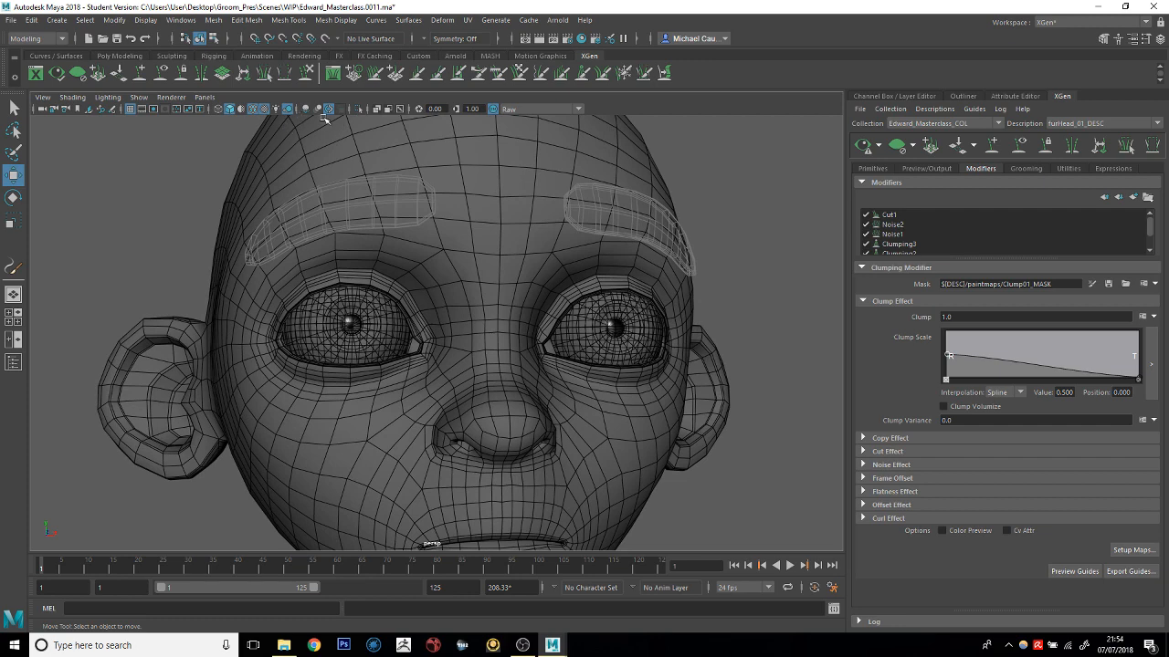
pyautogui.click(252, 109)
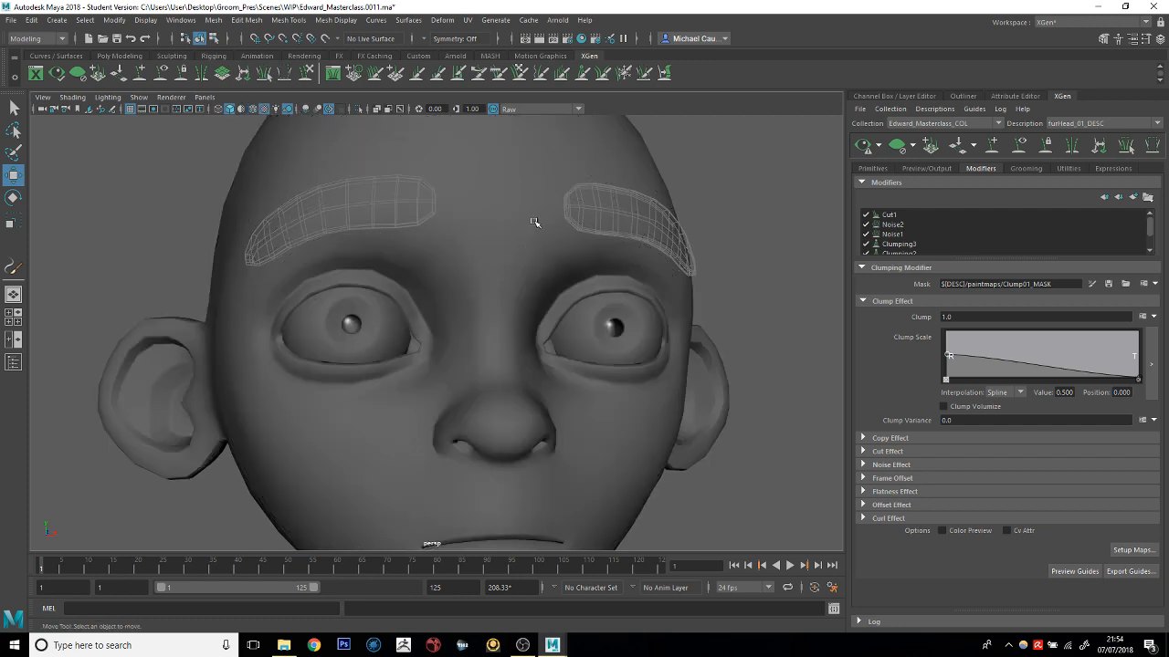
# Hide the Edward_Head_LYR layer, show Edward_SubdivScalp_LYR, and select the subdivided head mesh
pyautogui.click(1133, 40)
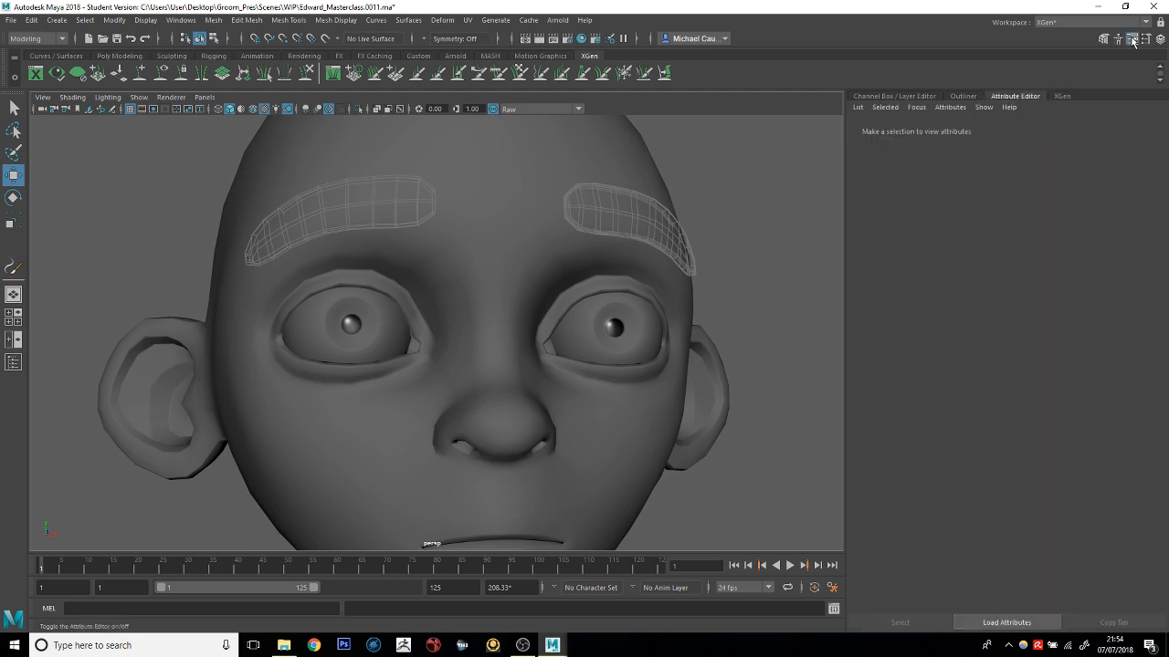
pyautogui.click(1155, 41)
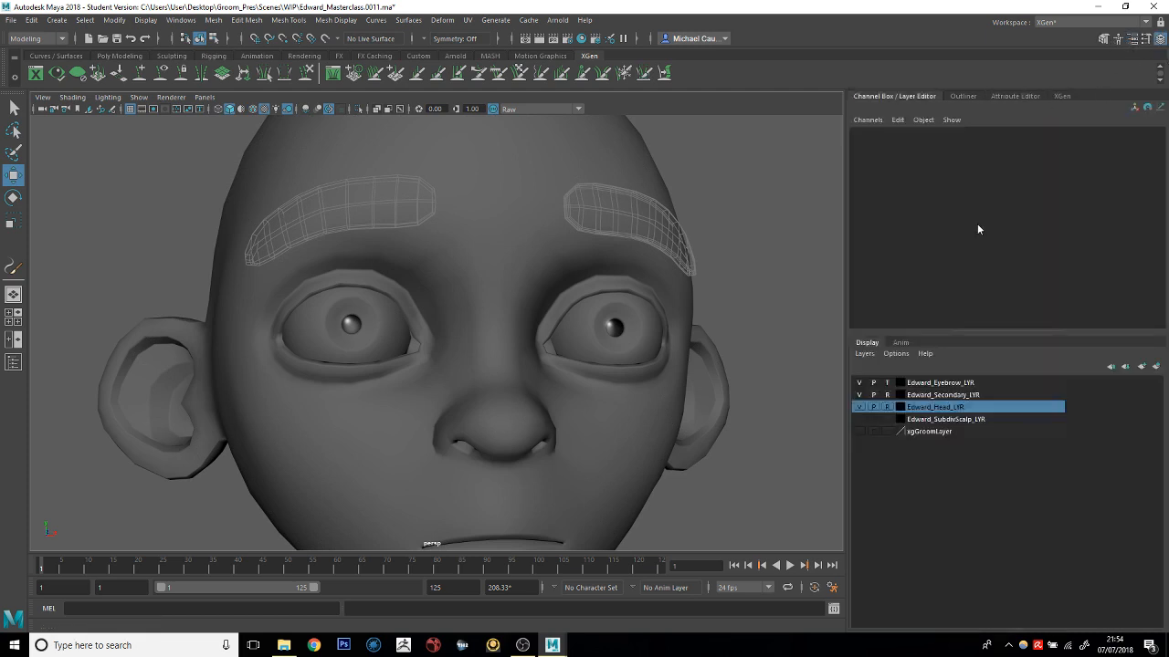
pyautogui.click(859, 406)
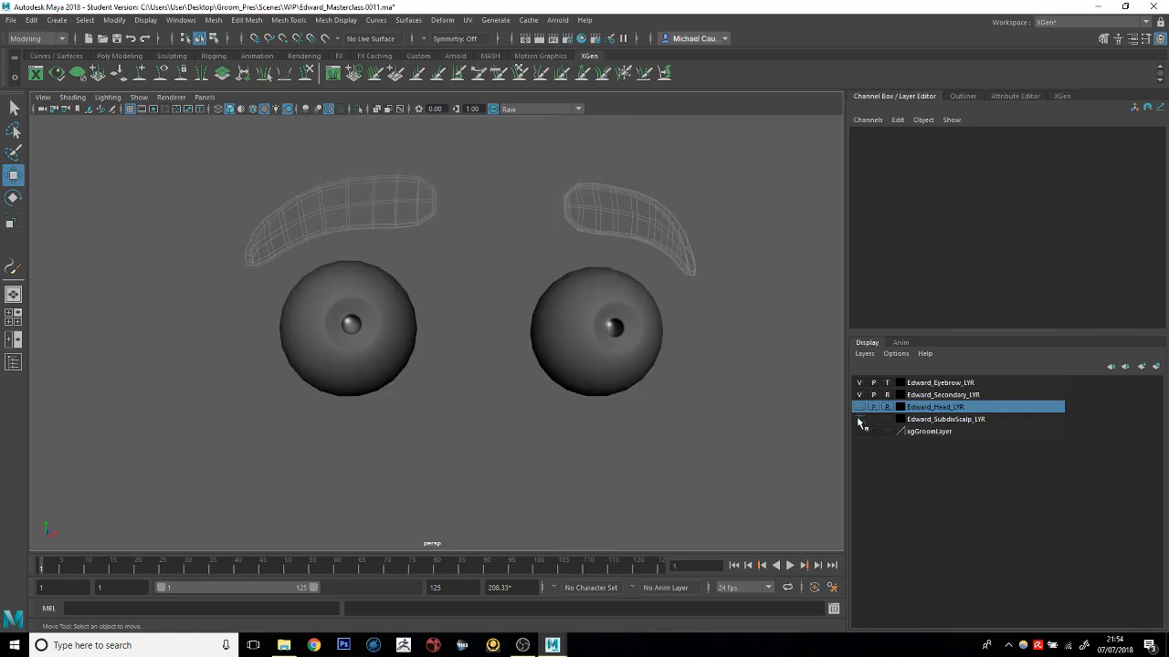
pyautogui.click(859, 419)
pyautogui.click(458, 304)
pyautogui.keyDown('alt'); pyautogui.moveTo(459, 304); pyautogui.dragTo(503, 335); pyautogui.keyUp('alt')
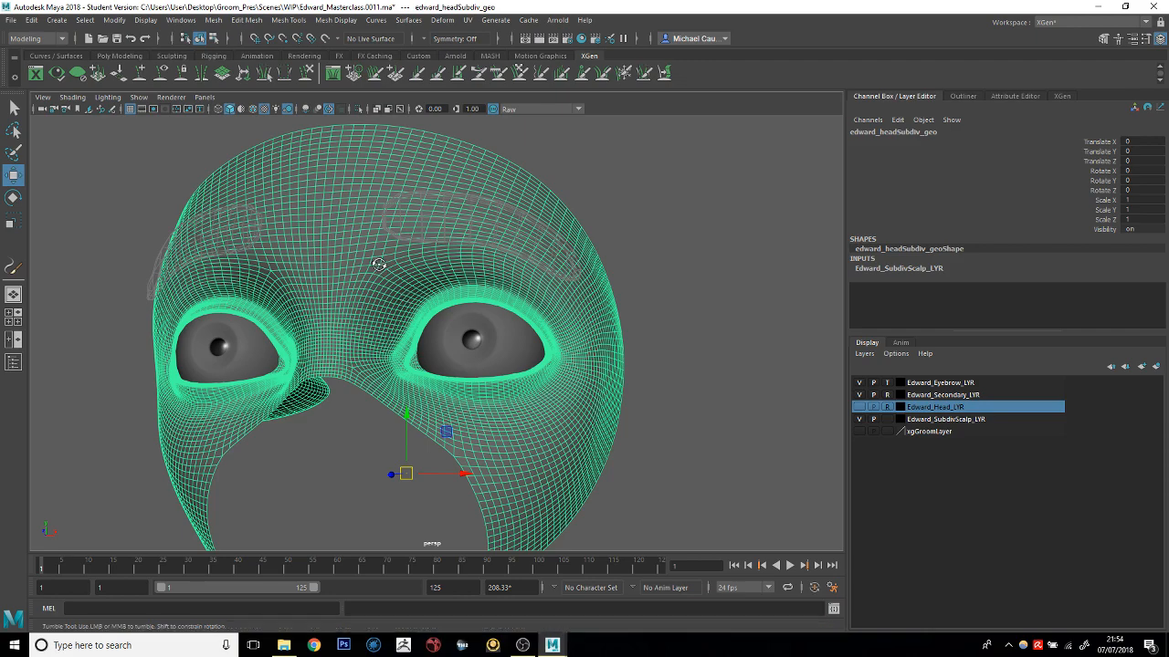
pyautogui.keyDown('alt'); pyautogui.moveTo(373, 262); pyautogui.dragTo(407, 256); pyautogui.keyUp('alt')
pyautogui.keyDown('alt'); pyautogui.moveTo(459, 216); pyautogui.dragTo(418, 253); pyautogui.keyUp('alt')
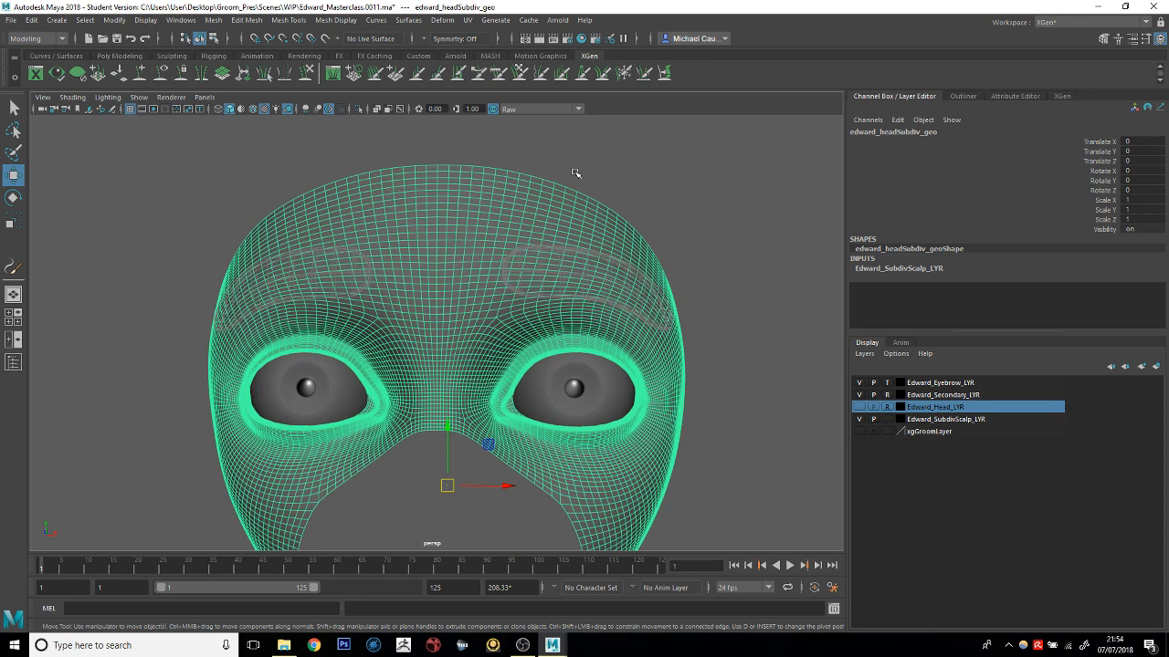
pyautogui.keyDown('alt'); pyautogui.moveTo(575, 173); pyautogui.dragTo(493, 187); pyautogui.keyUp('alt')
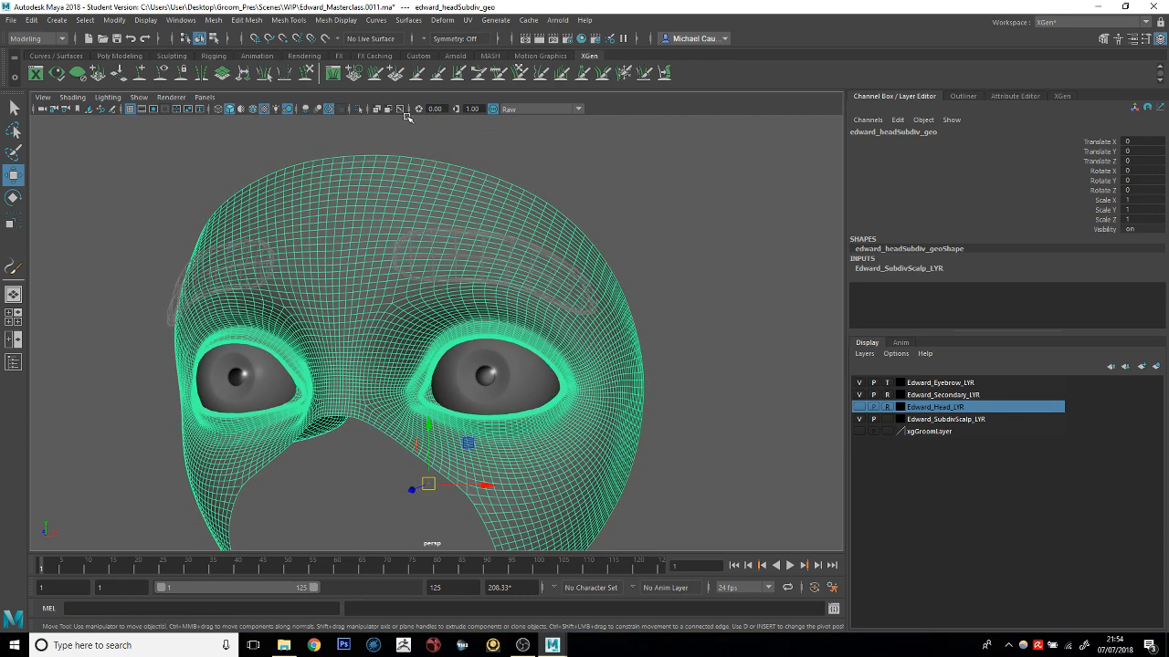
pyautogui.keyDown('alt'); pyautogui.moveTo(418, 144); pyautogui.dragTo(490, 137); pyautogui.keyUp('alt')
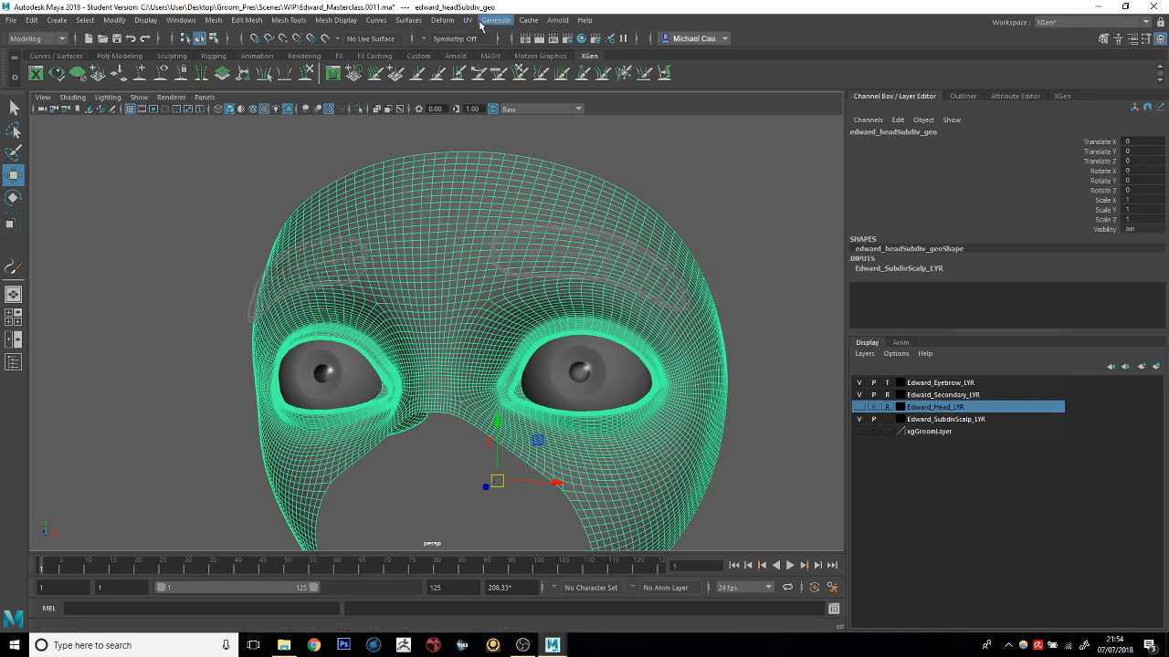
# Activate the Paint Effects Tool and paint a short curved stroke at the inner end of the character's left eyebrow
pyautogui.click(494, 20)
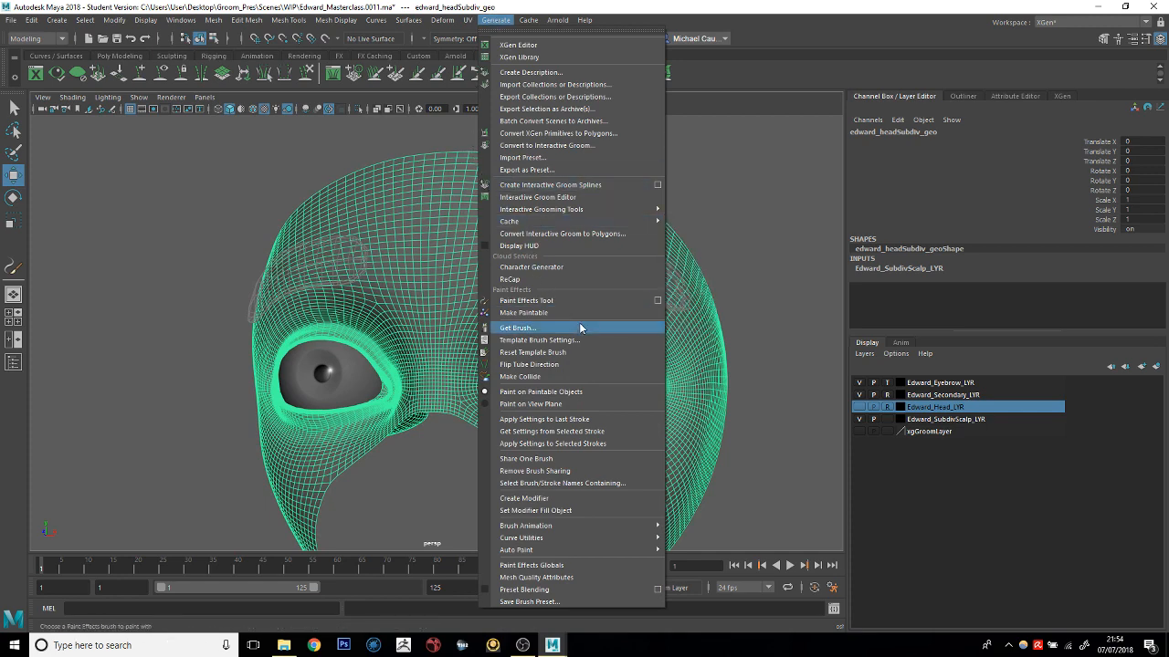
pyautogui.click(435, 292)
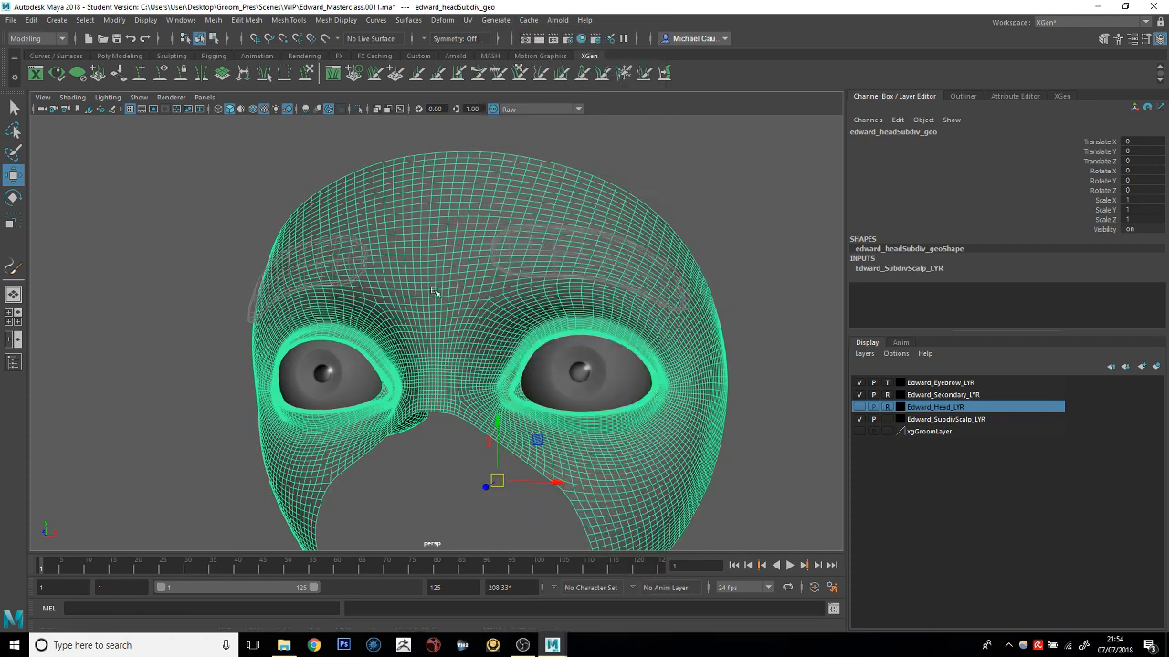
pyautogui.keyDown('alt'); pyautogui.moveTo(435, 292); pyautogui.dragTo(574, 268); pyautogui.keyUp('alt')
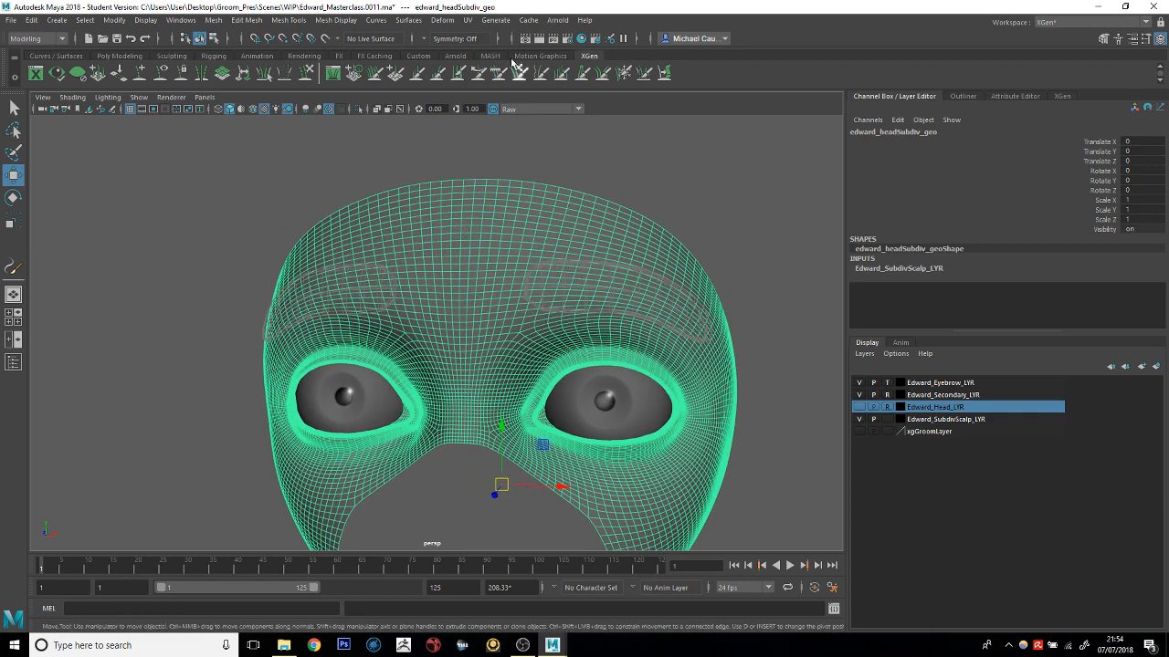
pyautogui.click(497, 21)
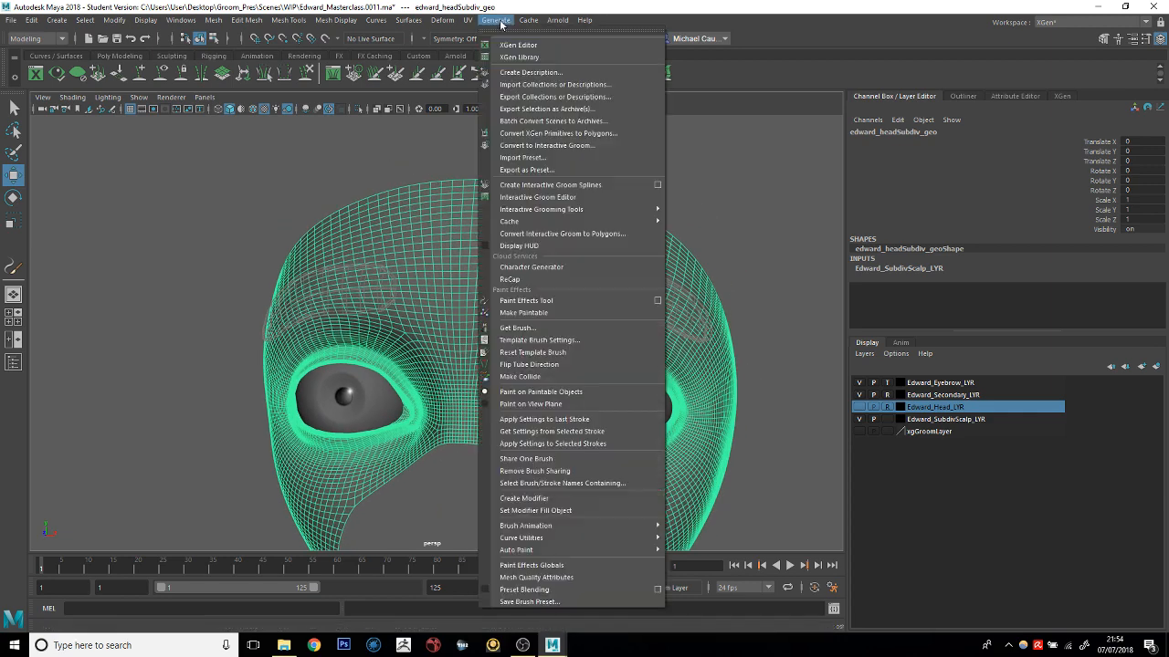
pyautogui.click(535, 301)
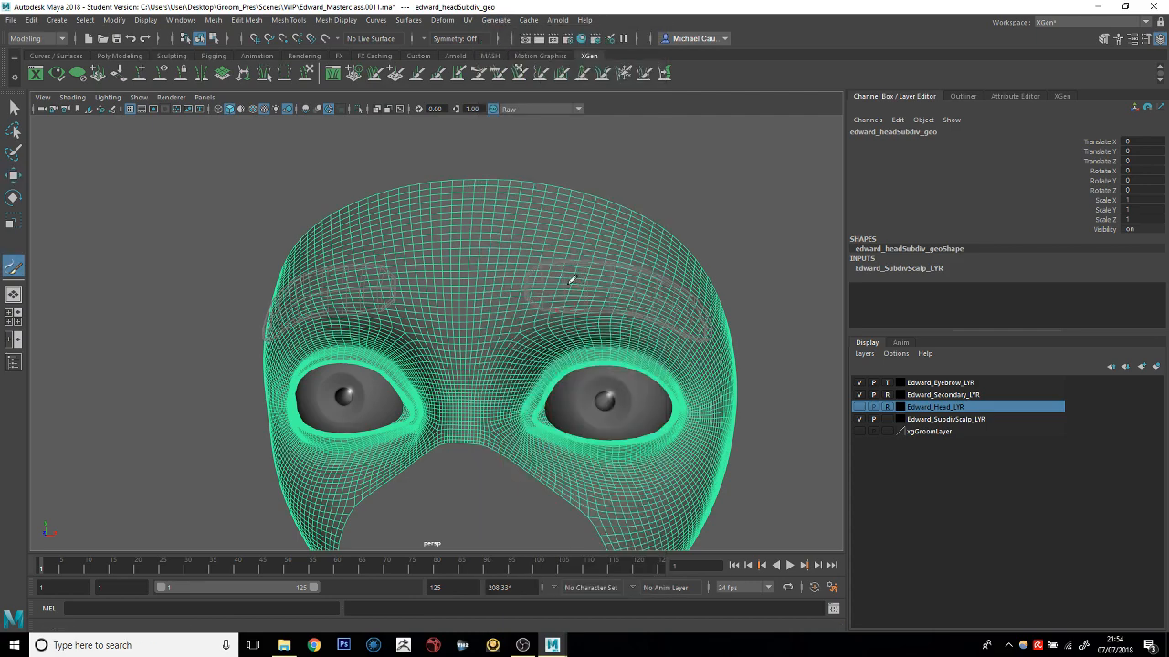
pyautogui.scroll(6, 633, 313)
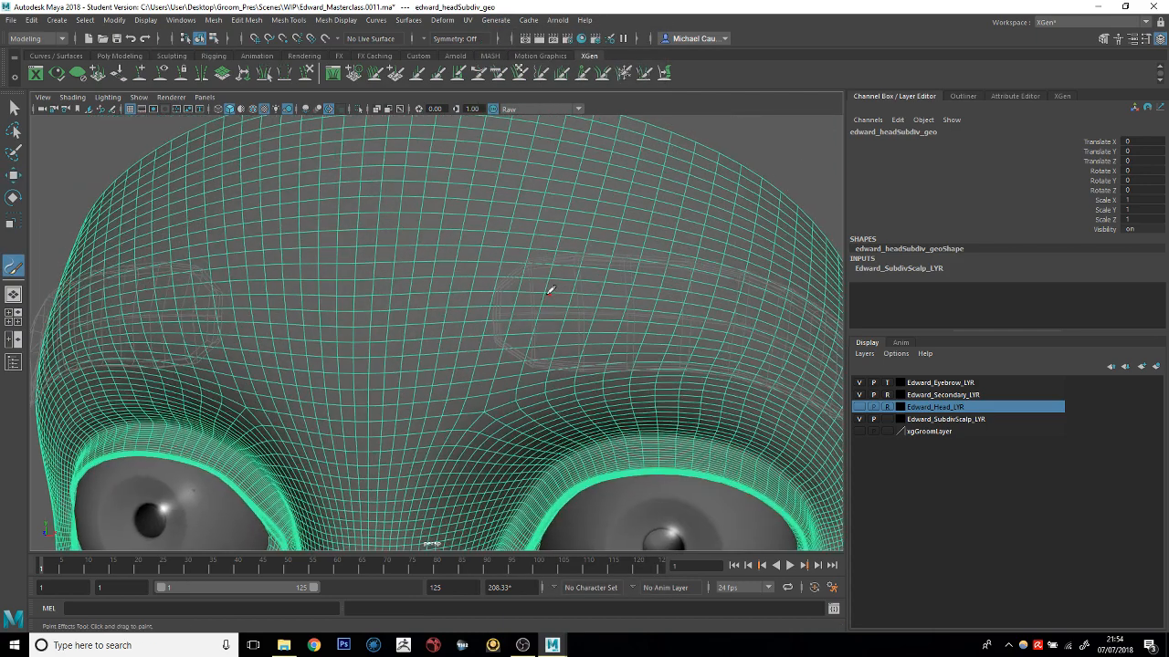
pyautogui.moveTo(503, 338); pyautogui.dragTo(517, 290)
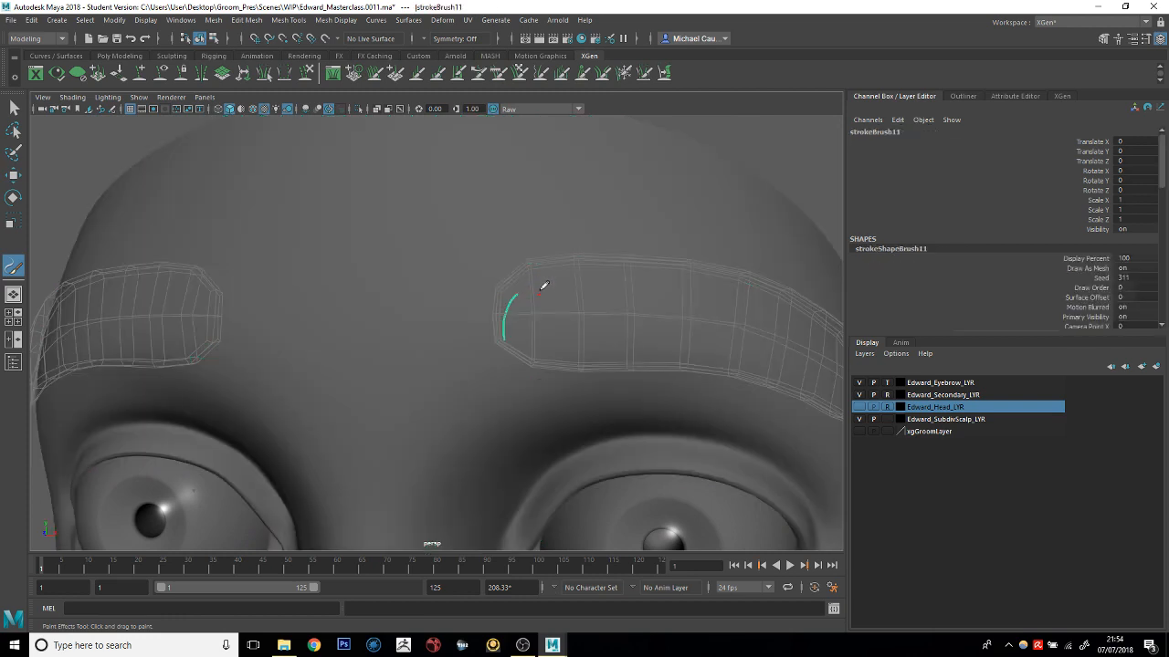
pyautogui.keyDown('alt'); pyautogui.moveTo(540, 288); pyautogui.dragTo(537, 264, button='middle'); pyautogui.keyUp('alt')
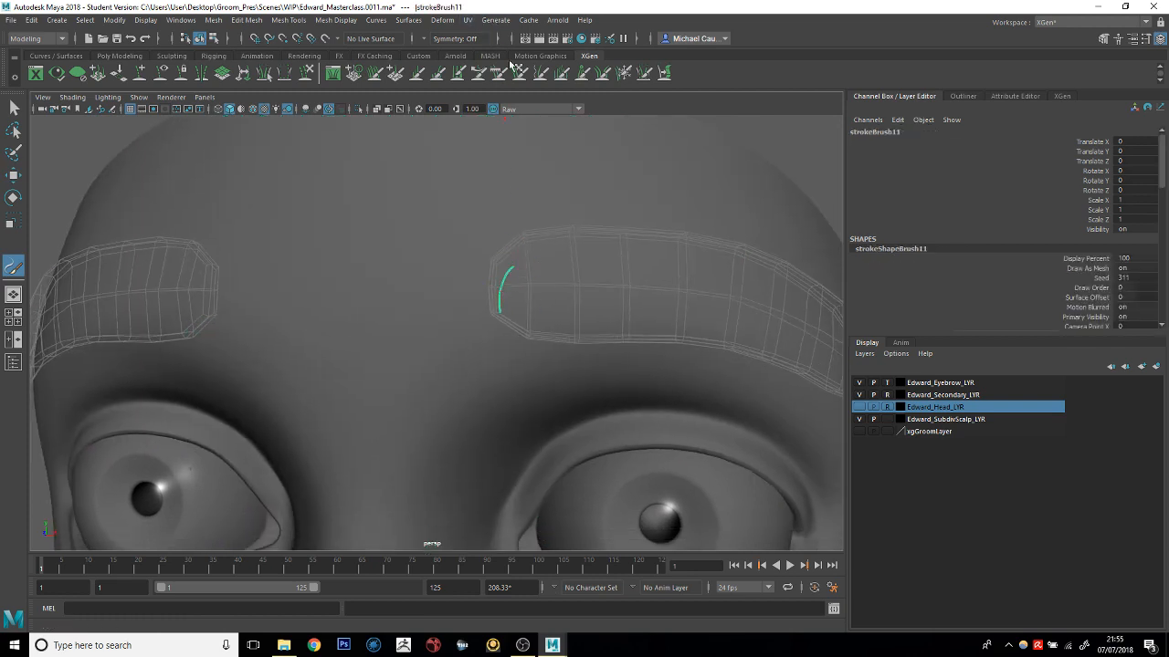
# Check the Global Scale in the Paint Effects template brush settings and close the settings
pyautogui.click(496, 19)
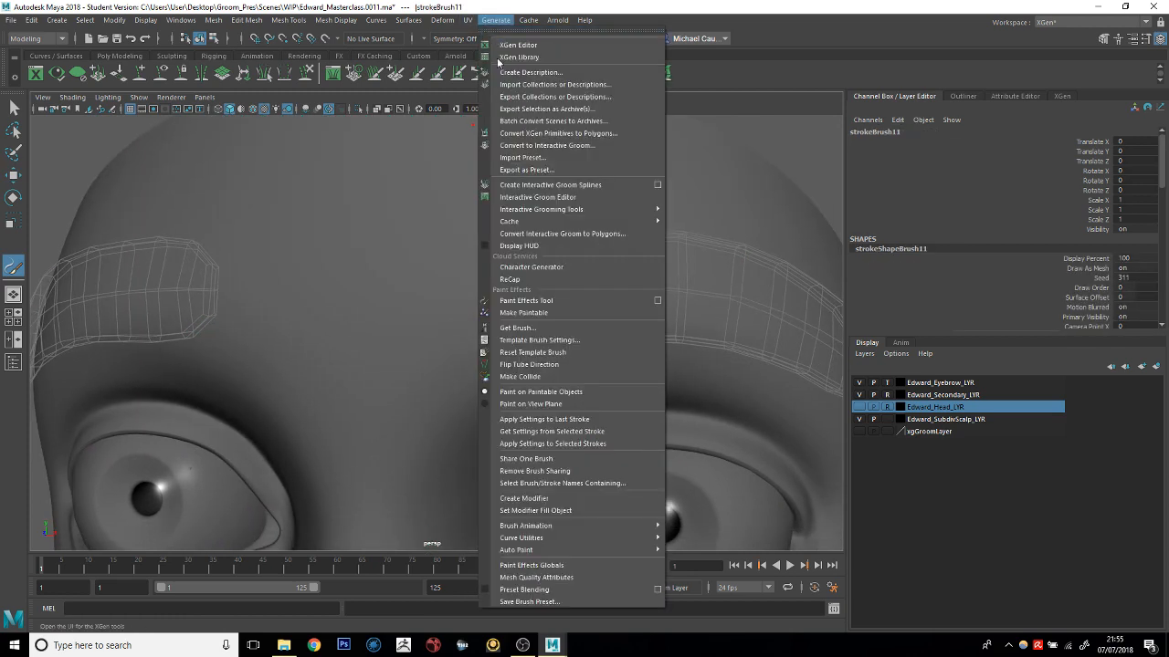
pyautogui.click(552, 341)
pyautogui.doubleClick(507, 252)
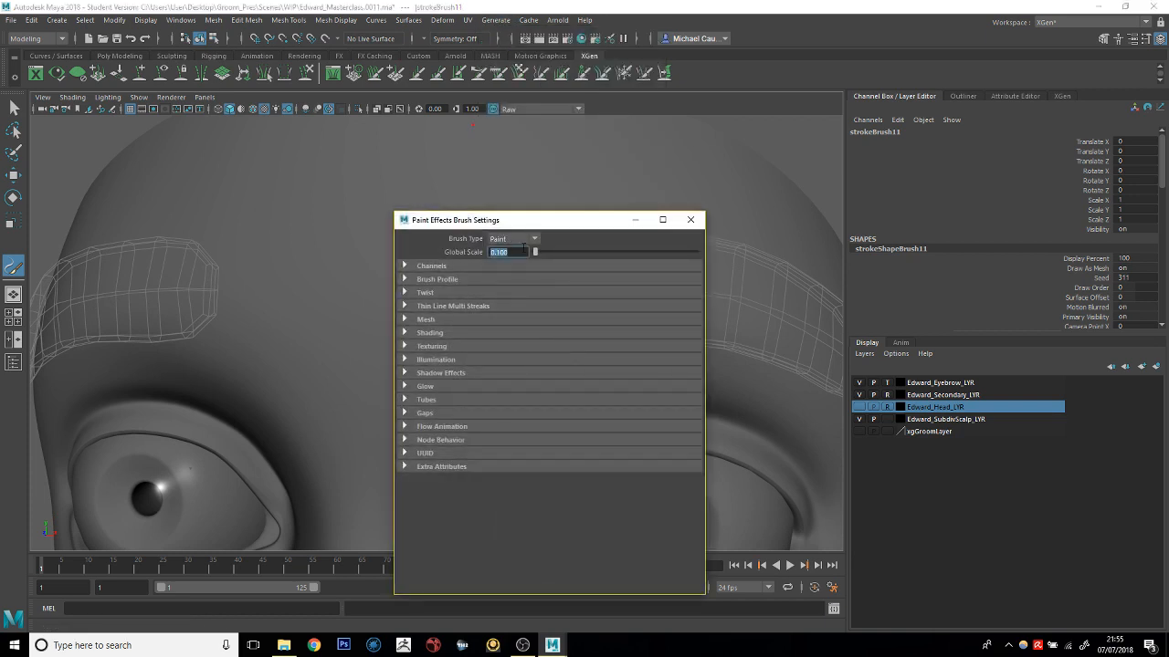
pyautogui.click(694, 221)
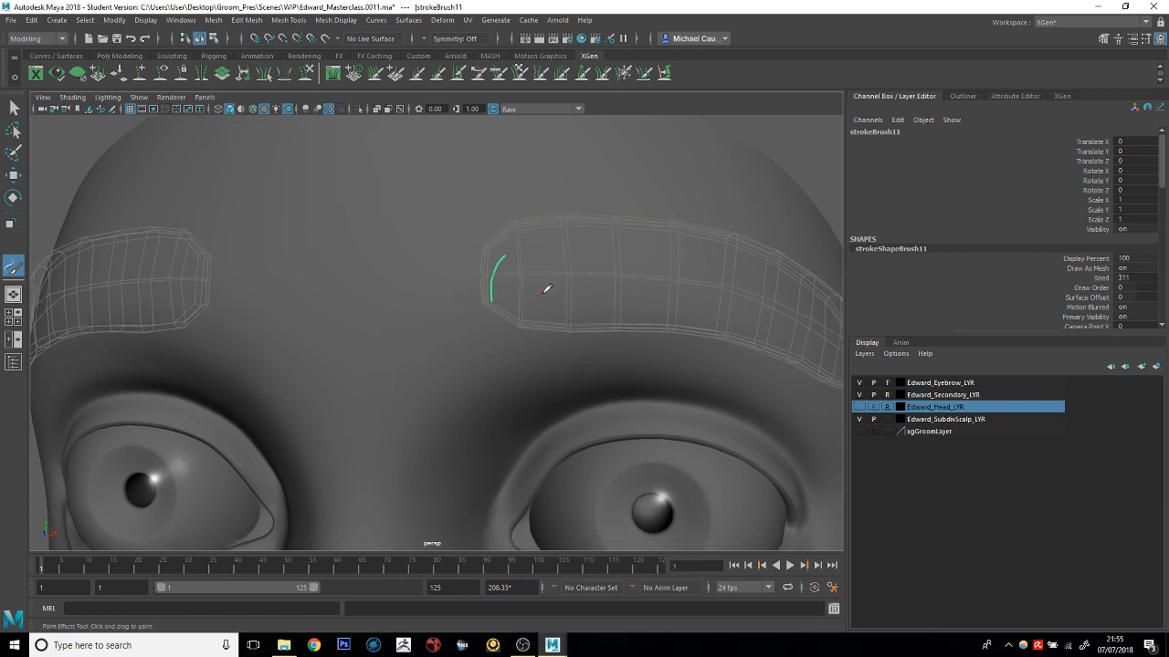
# Paint a row of short upswept strokes along the left eyebrow's lower edge, from the inner end to the middle
pyautogui.scroll(5, 533, 306)
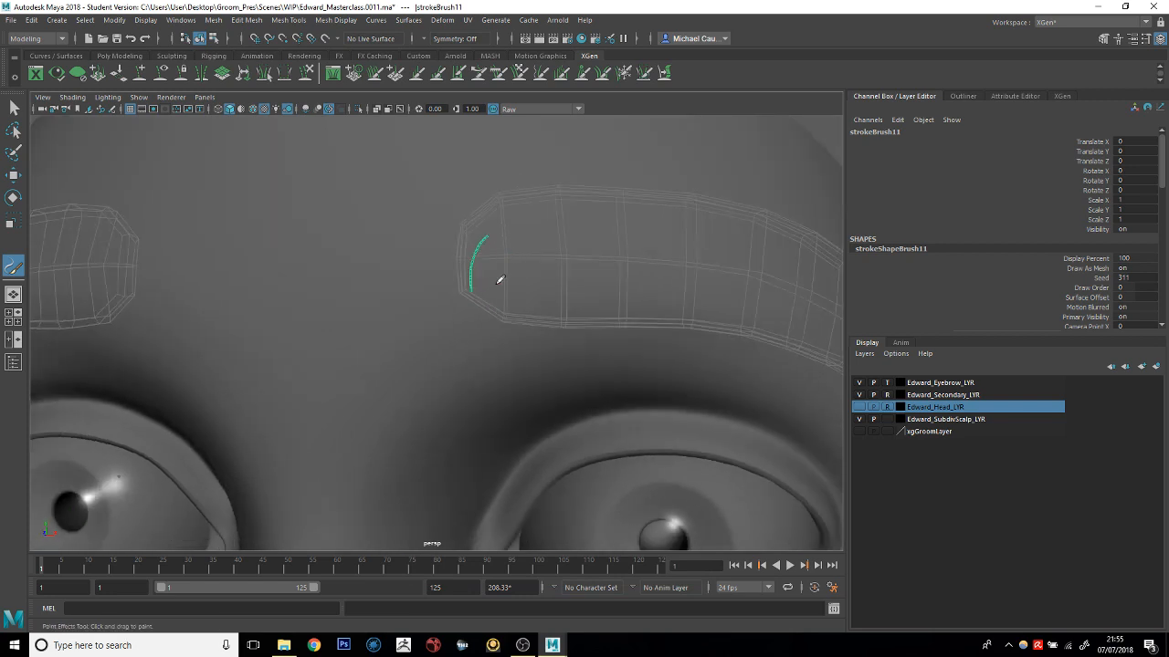
pyautogui.moveTo(498, 308); pyautogui.dragTo(517, 253)
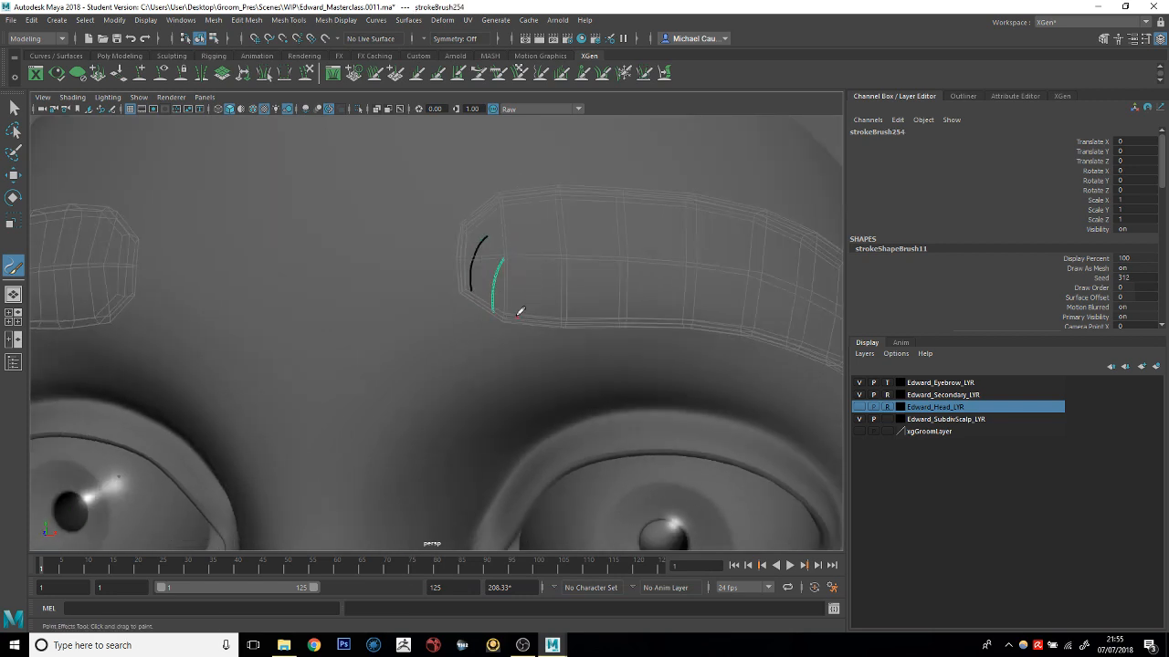
pyautogui.moveTo(514, 317); pyautogui.dragTo(531, 276)
pyautogui.moveTo(536, 323); pyautogui.dragTo(567, 290)
pyautogui.keyDown('alt'); pyautogui.moveTo(592, 322); pyautogui.dragTo(522, 327, button='middle'); pyautogui.keyUp('alt')
pyautogui.moveTo(557, 293); pyautogui.dragTo(554, 304)
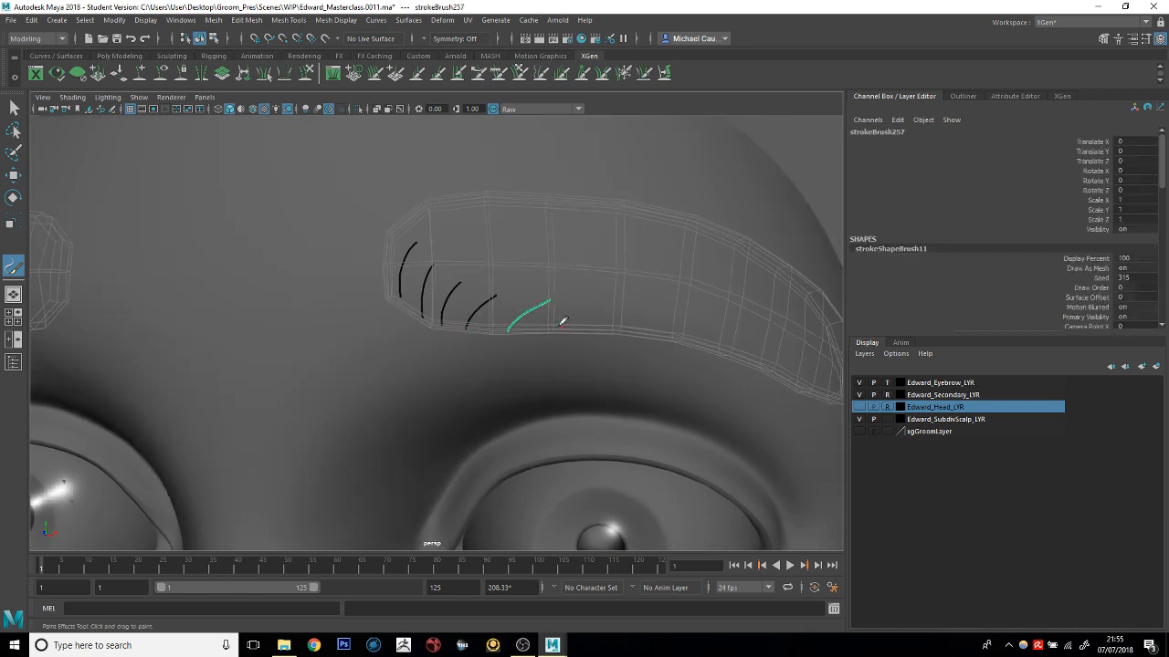
pyautogui.keyDown('alt'); pyautogui.moveTo(561, 320); pyautogui.dragTo(491, 276, button='middle'); pyautogui.keyUp('alt')
pyautogui.moveTo(501, 246); pyautogui.dragTo(552, 255)
pyautogui.keyDown('alt'); pyautogui.moveTo(569, 261); pyautogui.dragTo(499, 279, button='middle'); pyautogui.keyUp('alt')
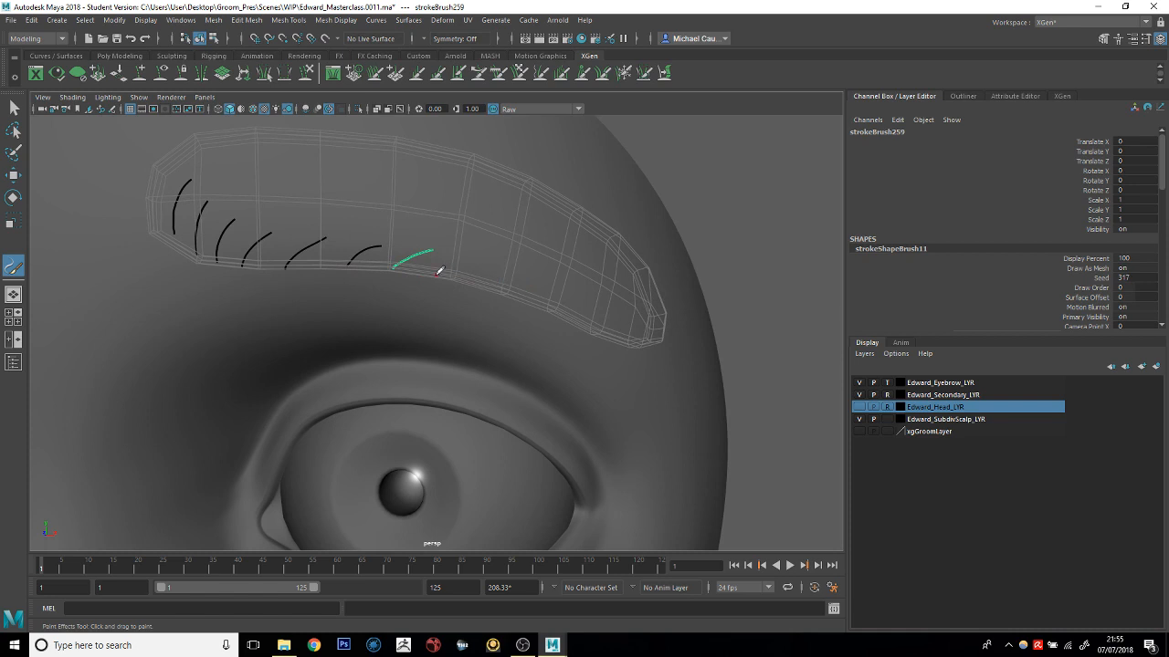
# Continue the short strokes along the eyebrow's lower edge out to the tail, undoing and repainting the misplaced ones
pyautogui.moveTo(435, 266)
pyautogui.mouseDown()
pyautogui.moveTo(478, 253)
pyautogui.moveTo(541, 281)
pyautogui.moveTo(519, 248)
pyautogui.moveTo(557, 256)
pyautogui.mouseUp()
pyautogui.keyDown('alt'); pyautogui.moveTo(559, 259); pyautogui.dragTo(567, 271); pyautogui.keyUp('alt')
pyautogui.hotkey('ctrl', 'z')
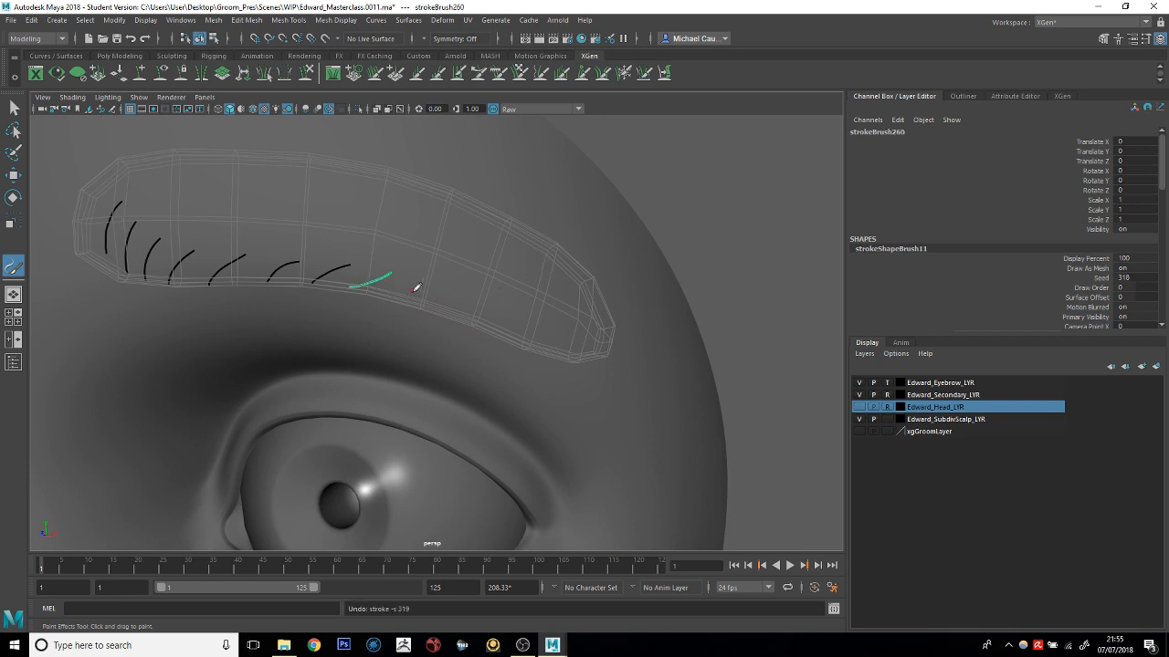
pyautogui.keyDown('alt'); pyautogui.moveTo(417, 288); pyautogui.dragTo(515, 282); pyautogui.keyUp('alt')
pyautogui.moveTo(502, 288); pyautogui.dragTo(521, 279)
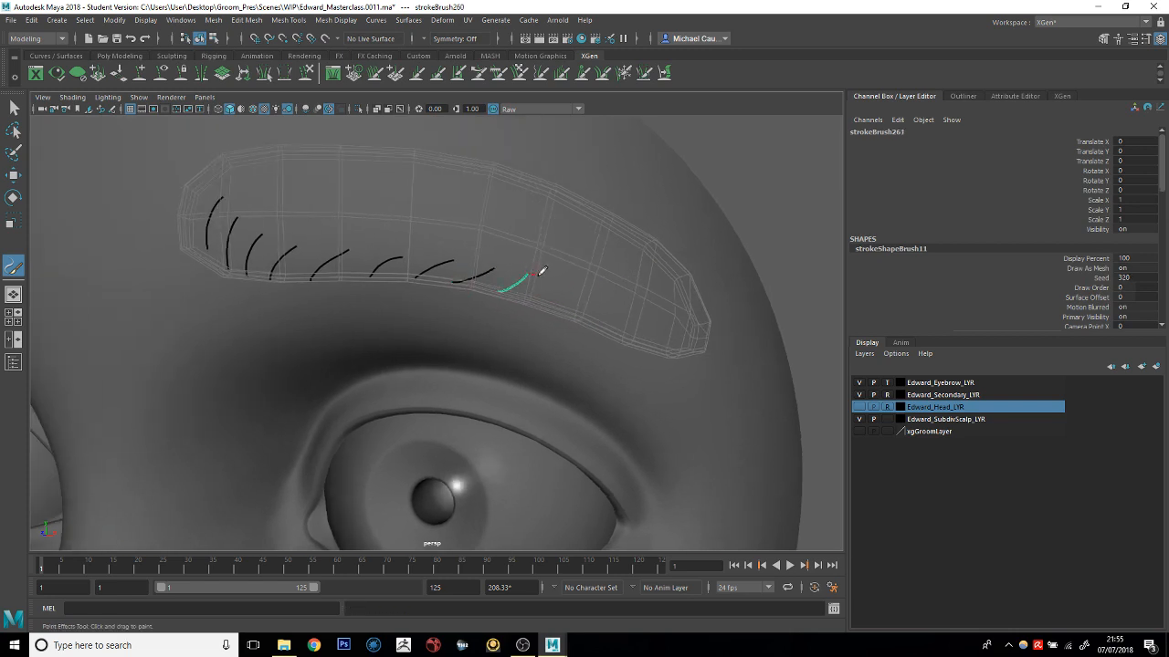
pyautogui.moveTo(521, 280)
pyautogui.keyDown('alt'); pyautogui.mouseDown(button='middle')
pyautogui.moveTo(473, 244)
pyautogui.moveTo(501, 258)
pyautogui.mouseUp(button='middle'); pyautogui.keyUp('alt')
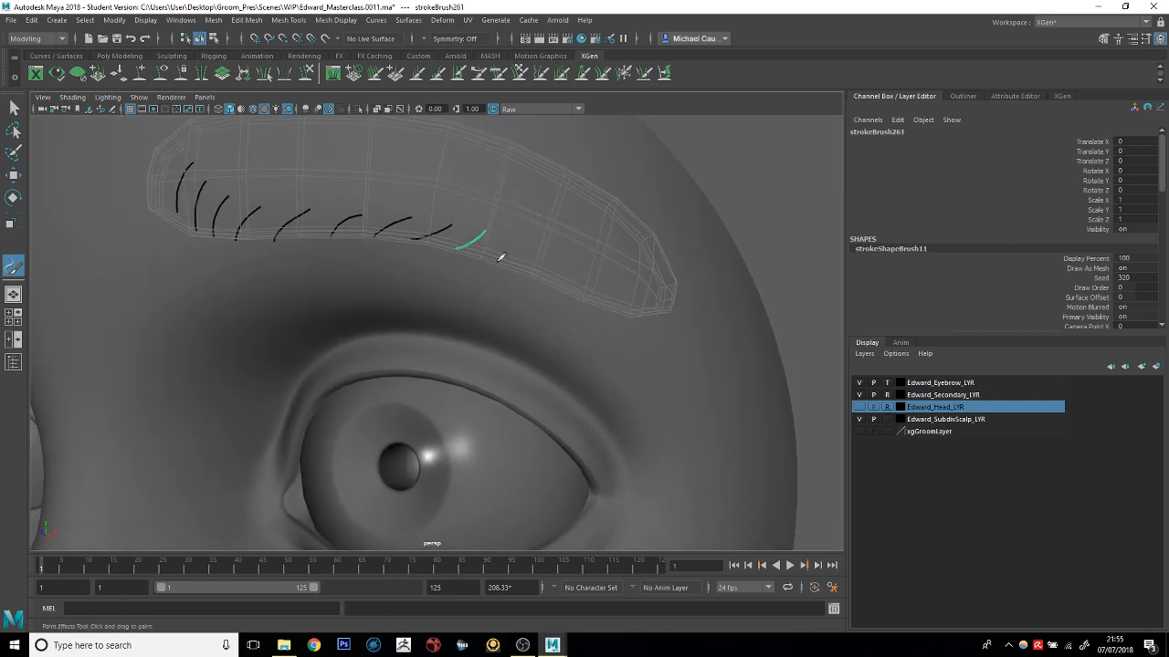
pyautogui.moveTo(494, 260); pyautogui.dragTo(527, 238)
pyautogui.keyDown('alt'); pyautogui.moveTo(548, 286); pyautogui.dragTo(535, 267, button='middle'); pyautogui.keyUp('alt')
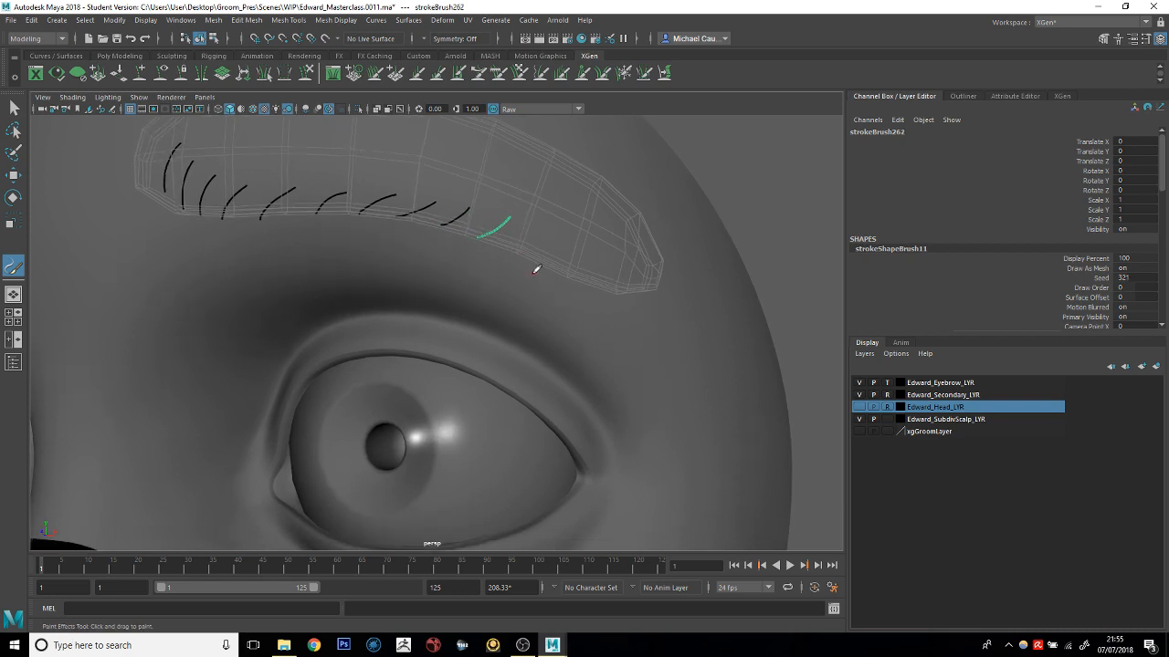
pyautogui.moveTo(517, 250)
pyautogui.mouseDown()
pyautogui.moveTo(546, 230)
pyautogui.moveTo(538, 242)
pyautogui.moveTo(612, 253)
pyautogui.mouseUp()
pyautogui.hotkey('ctrl', 'z')
pyautogui.hotkey('ctrl', 'z')
pyautogui.keyDown('alt'); pyautogui.moveTo(603, 278); pyautogui.dragTo(567, 281, button='middle'); pyautogui.keyUp('alt')
pyautogui.moveTo(570, 291); pyautogui.dragTo(601, 267)
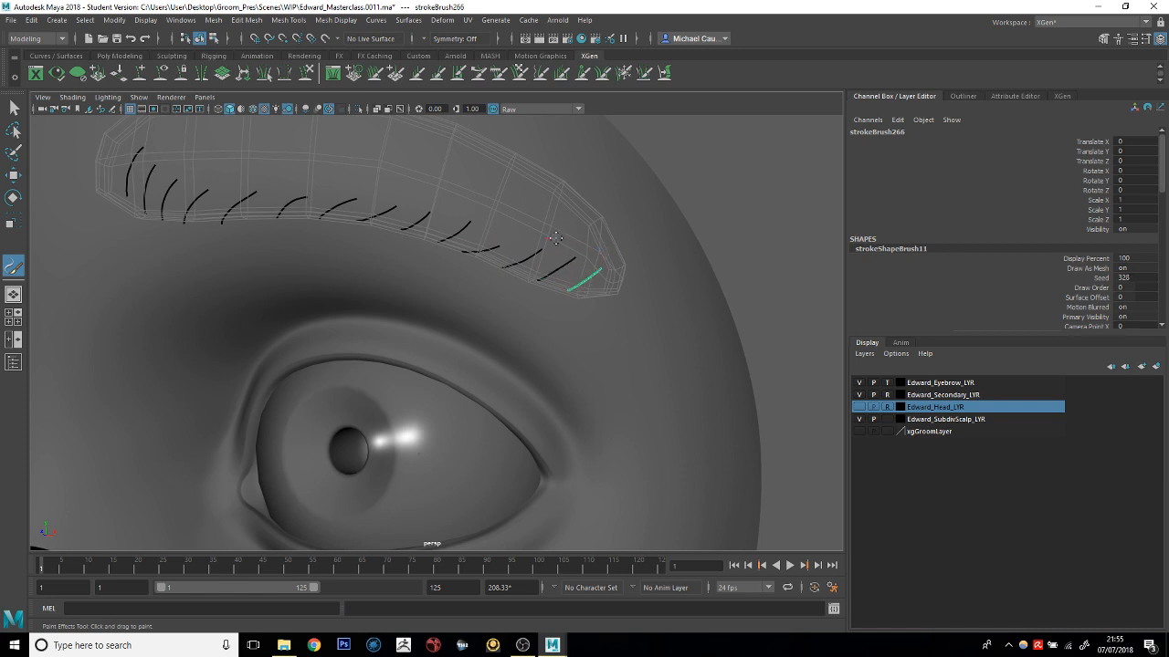
# Paint short strokes around the eyebrow's inner corner and along the inner half of its upper edge, angled outward and down
pyautogui.keyDown('alt'); pyautogui.moveTo(455, 193); pyautogui.dragTo(624, 280, button='middle'); pyautogui.keyUp('alt')
pyautogui.keyDown('alt'); pyautogui.moveTo(537, 297); pyautogui.dragTo(558, 299); pyautogui.keyUp('alt')
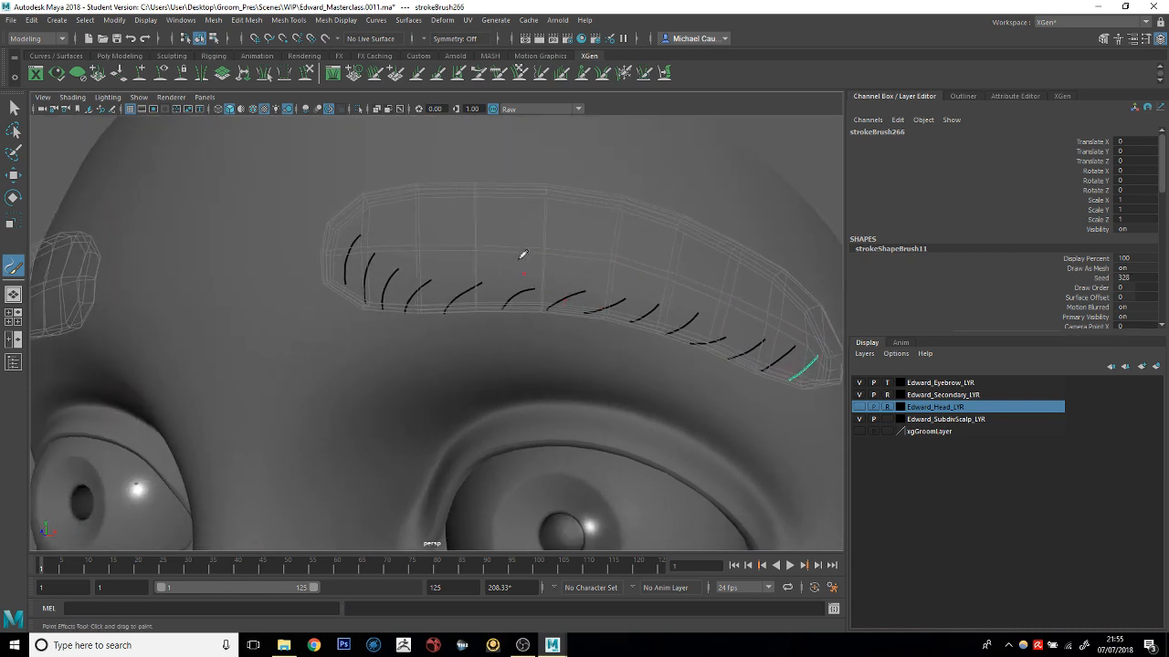
pyautogui.moveTo(491, 253)
pyautogui.keyDown('alt'); pyautogui.mouseDown()
pyautogui.moveTo(520, 258)
pyautogui.moveTo(610, 230)
pyautogui.moveTo(660, 238)
pyautogui.moveTo(603, 271)
pyautogui.moveTo(484, 263)
pyautogui.mouseUp(); pyautogui.keyUp('alt')
pyautogui.hotkey('ctrl', 'z')
pyautogui.keyDown('alt'); pyautogui.moveTo(484, 272); pyautogui.dragTo(472, 280, button='middle'); pyautogui.keyUp('alt')
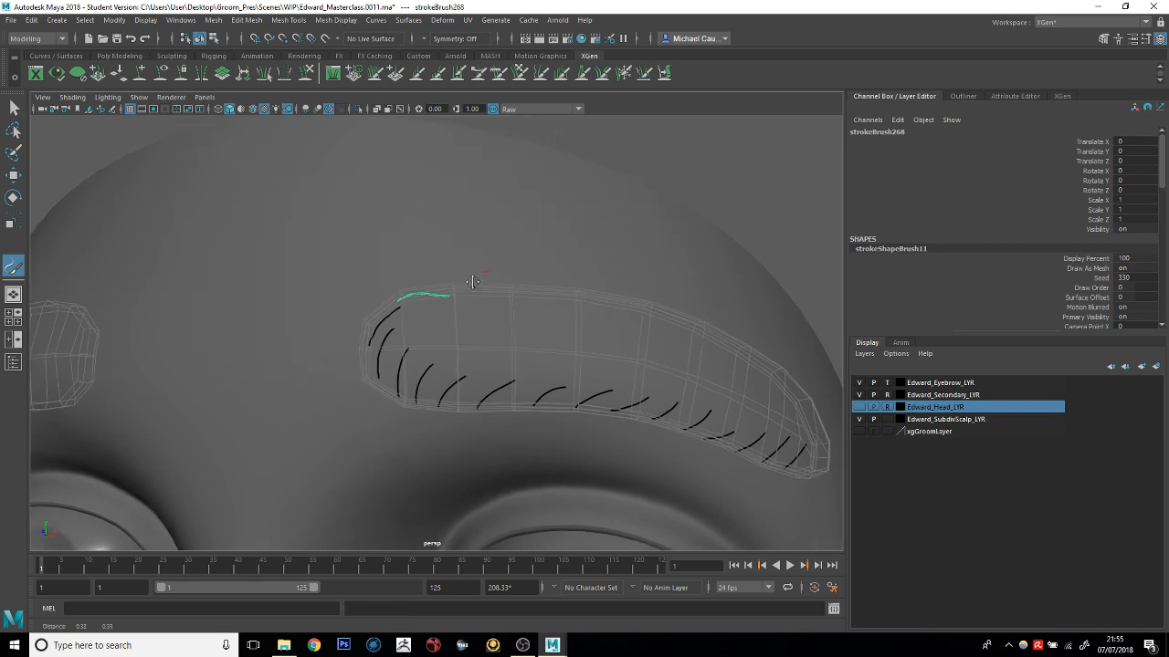
pyautogui.keyDown('alt'); pyautogui.moveTo(472, 280); pyautogui.dragTo(516, 292, button='right'); pyautogui.keyUp('alt')
pyautogui.moveTo(436, 272); pyautogui.dragTo(553, 304)
pyautogui.keyDown('alt'); pyautogui.moveTo(560, 302); pyautogui.dragTo(485, 313, button='right'); pyautogui.keyUp('alt')
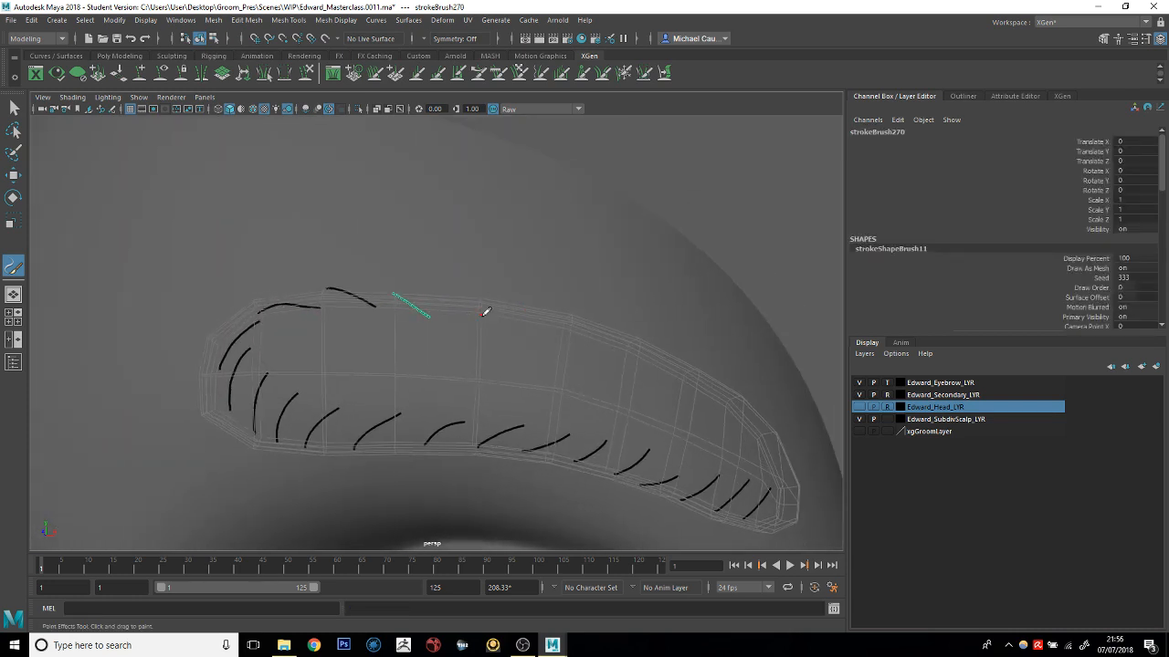
pyautogui.moveTo(466, 299); pyautogui.dragTo(504, 327)
pyautogui.keyDown('alt'); pyautogui.moveTo(521, 320); pyautogui.dragTo(468, 292, button='middle'); pyautogui.keyUp('alt')
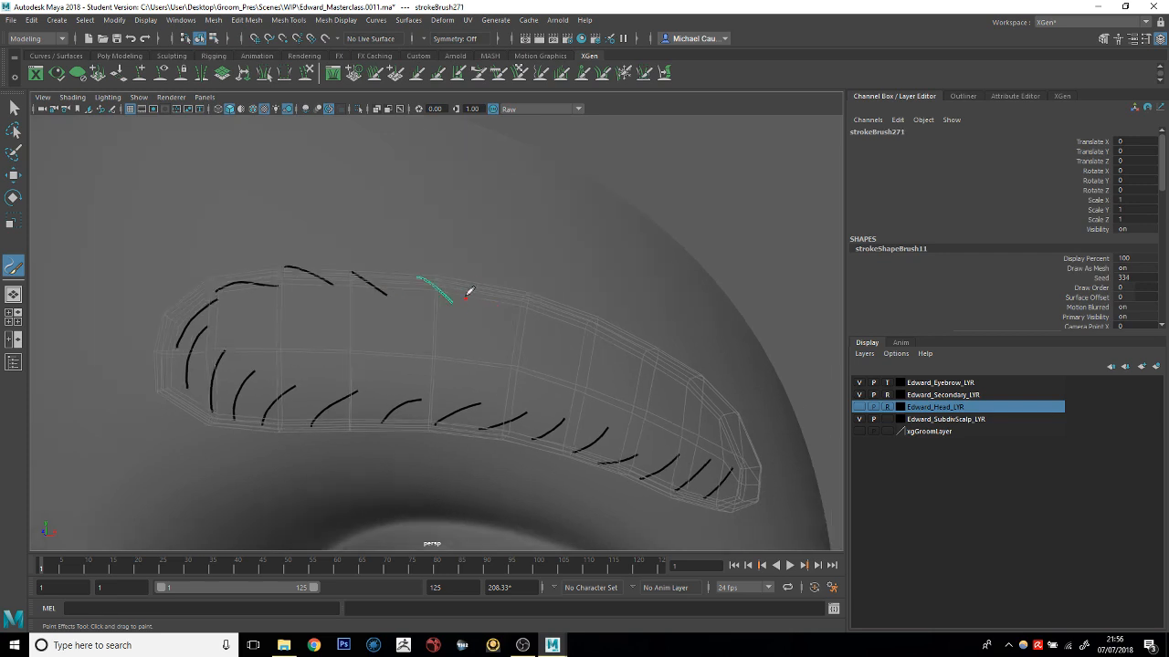
# Paint the remaining downward-angled strokes along the outer half of the eyebrow's upper edge to its tail
pyautogui.moveTo(473, 282); pyautogui.dragTo(504, 313)
pyautogui.keyDown('alt'); pyautogui.moveTo(524, 321); pyautogui.dragTo(461, 268, button='middle'); pyautogui.keyUp('alt')
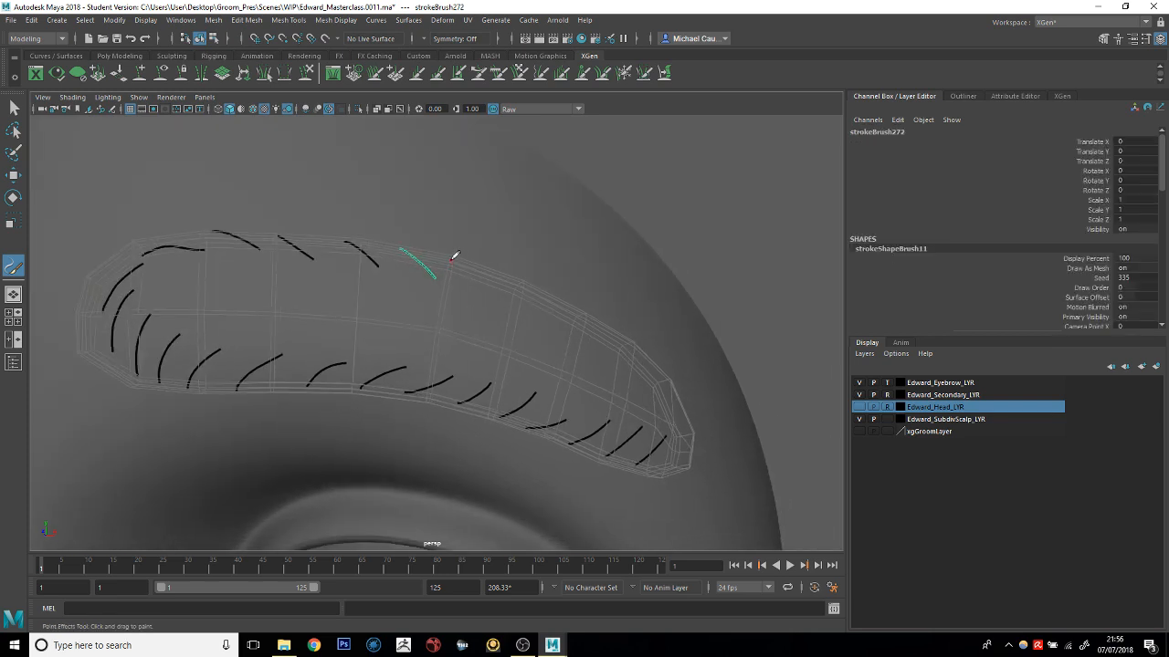
pyautogui.moveTo(454, 257); pyautogui.dragTo(501, 287)
pyautogui.keyDown('alt'); pyautogui.moveTo(509, 297); pyautogui.dragTo(484, 289, button='middle'); pyautogui.keyUp('alt')
pyautogui.moveTo(479, 265); pyautogui.dragTo(504, 309)
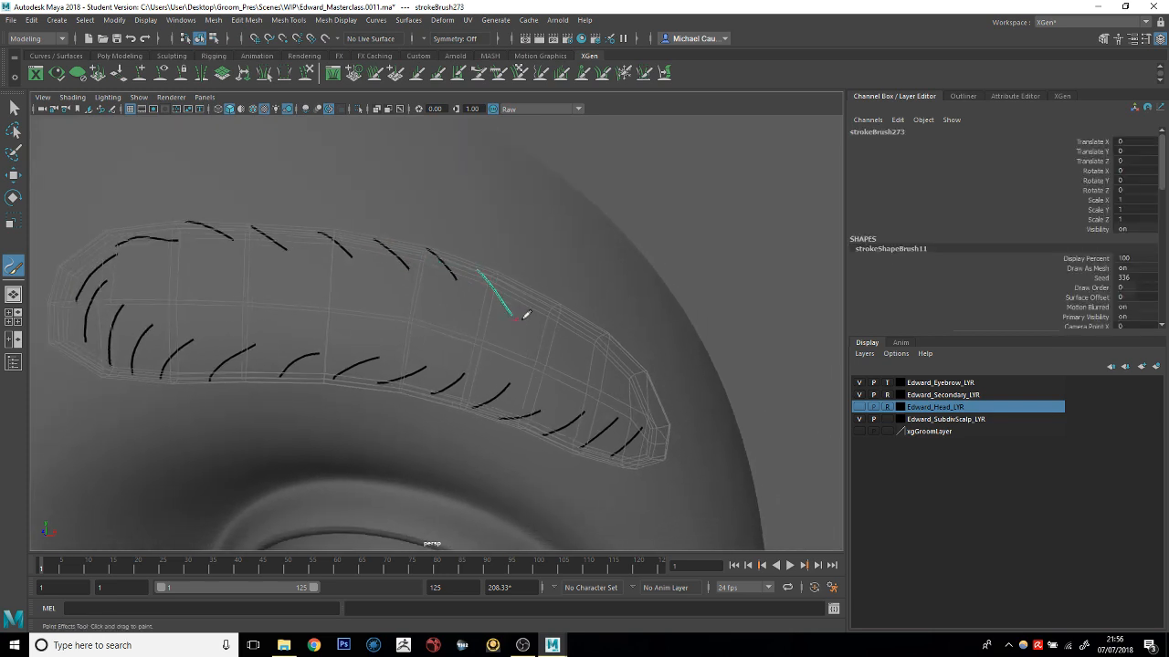
pyautogui.keyDown('alt'); pyautogui.moveTo(524, 316); pyautogui.dragTo(450, 277, button='middle'); pyautogui.keyUp('alt')
pyautogui.moveTo(422, 271)
pyautogui.mouseDown()
pyautogui.moveTo(455, 310)
pyautogui.moveTo(523, 349)
pyautogui.mouseUp()
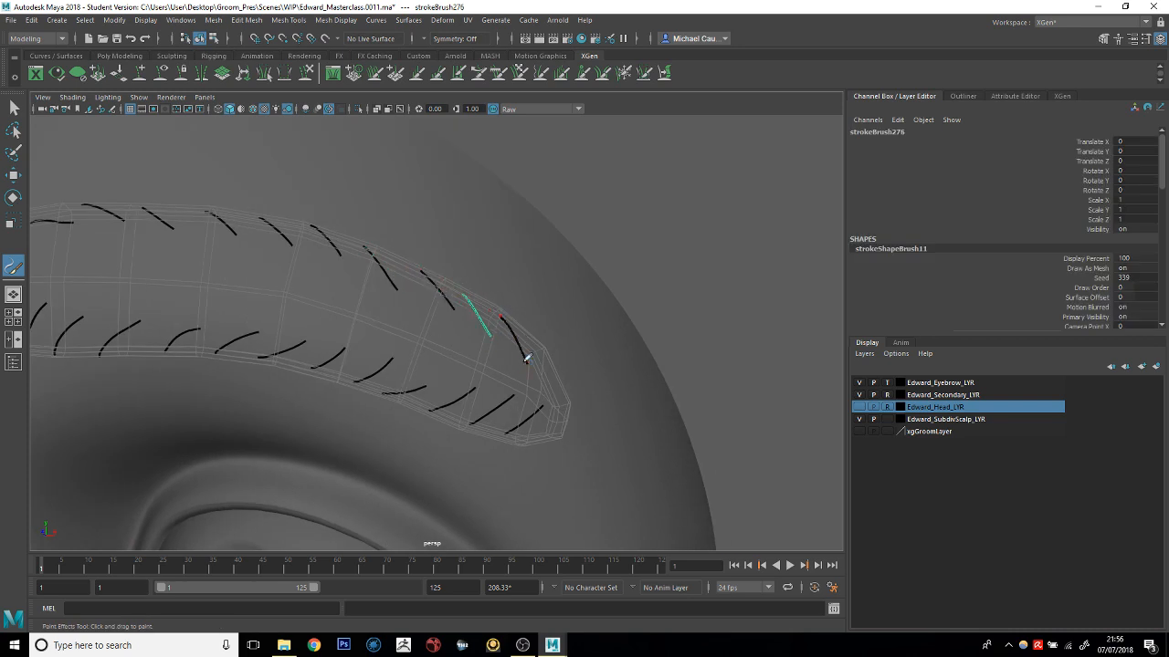
pyautogui.keyDown('alt'); pyautogui.moveTo(522, 349); pyautogui.dragTo(498, 322, button='middle'); pyautogui.keyUp('alt')
pyautogui.moveTo(479, 286); pyautogui.dragTo(497, 327)
pyautogui.moveTo(496, 327)
pyautogui.keyDown('alt'); pyautogui.mouseDown(button='middle')
pyautogui.moveTo(521, 274)
pyautogui.moveTo(507, 235)
pyautogui.mouseUp(button='middle'); pyautogui.keyUp('alt')
pyautogui.keyDown('alt'); pyautogui.moveTo(481, 247); pyautogui.dragTo(524, 253); pyautogui.keyUp('alt')
pyautogui.keyDown('alt'); pyautogui.moveTo(524, 253); pyautogui.dragTo(459, 230, button='right'); pyautogui.keyUp('alt')
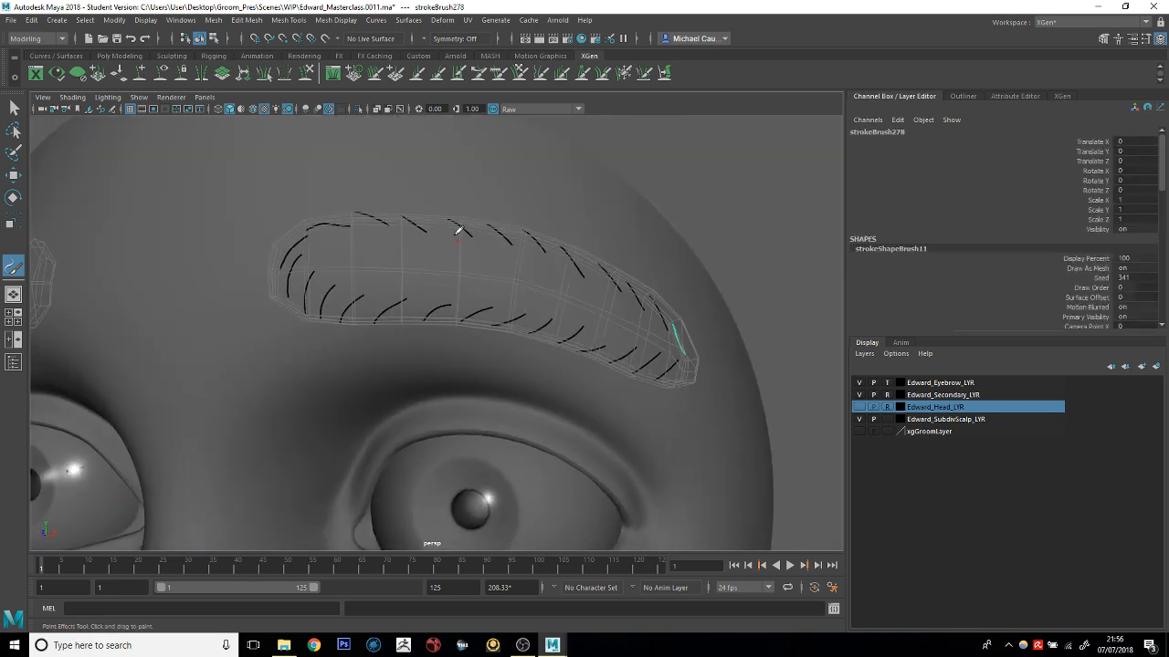
# Sketch a trial outline around the eyebrow's inner section and a long stroke toward the tail, undoing both
pyautogui.moveTo(321, 307)
pyautogui.mouseDown()
pyautogui.moveTo(347, 334)
pyautogui.moveTo(355, 192)
pyautogui.moveTo(292, 356)
pyautogui.mouseUp()
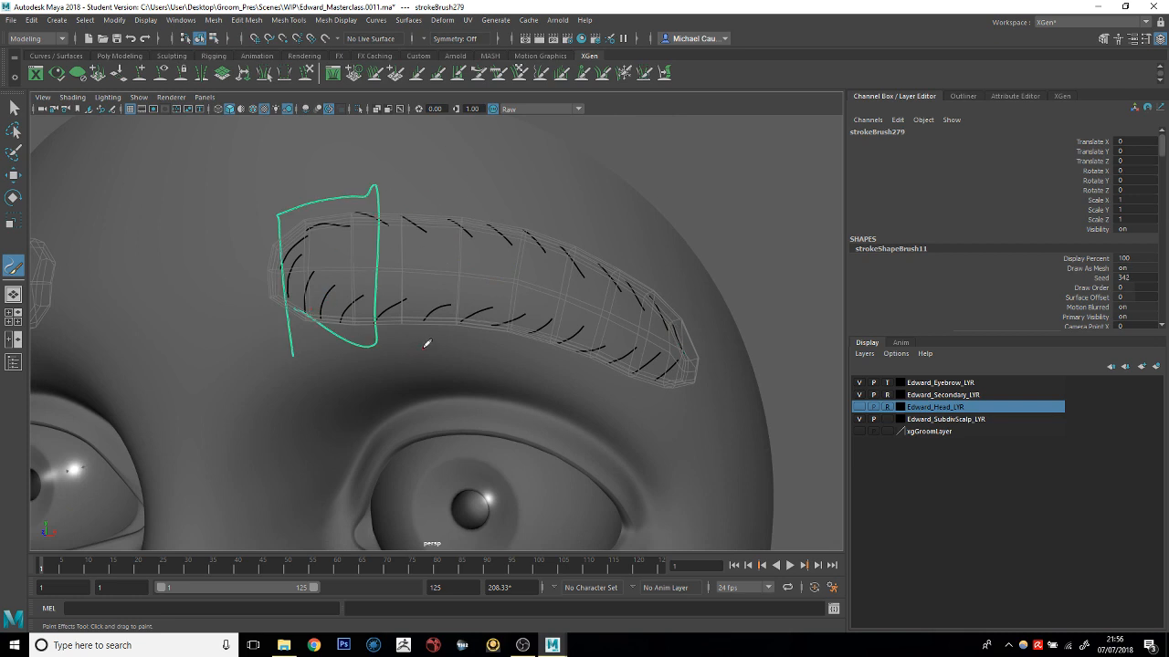
pyautogui.hotkey('ctrl', 'z')
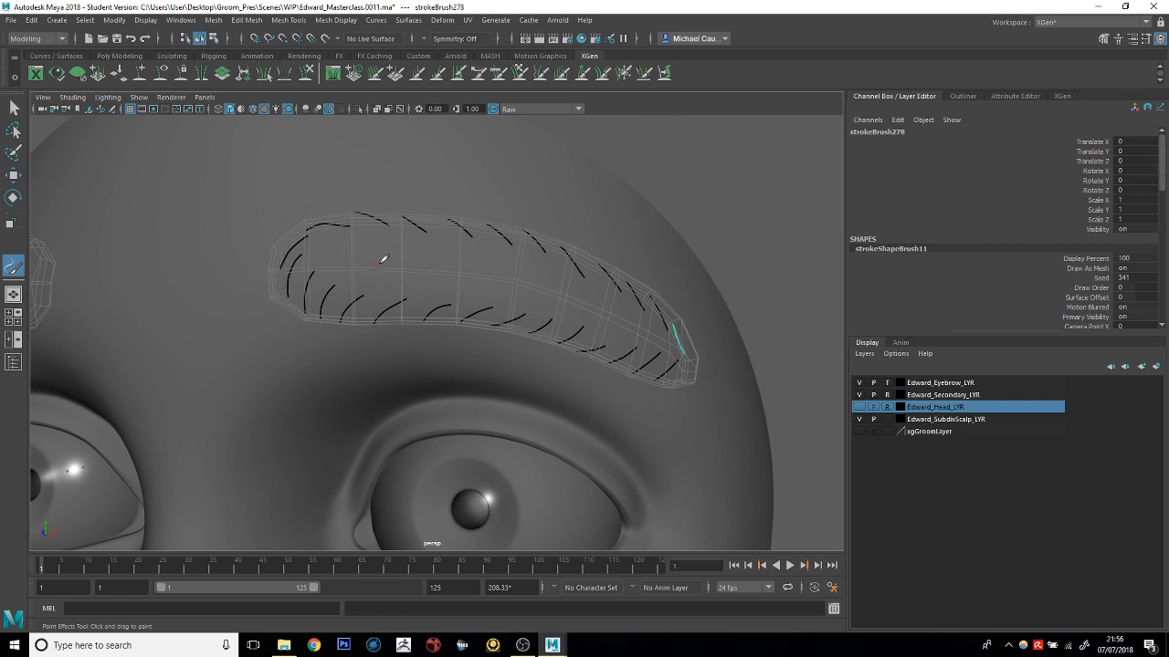
pyautogui.moveTo(378, 264)
pyautogui.mouseDown()
pyautogui.moveTo(514, 287)
pyautogui.moveTo(680, 340)
pyautogui.mouseUp()
pyautogui.hotkey('ctrl', 'z')
# Try several long flow strokes through the interior of the eyebrow toward the tail and undo each one
pyautogui.keyDown('alt'); pyautogui.moveTo(496, 287); pyautogui.dragTo(462, 256); pyautogui.keyUp('alt')
pyautogui.moveTo(270, 293)
pyautogui.mouseDown()
pyautogui.moveTo(501, 334)
pyautogui.moveTo(566, 384)
pyautogui.mouseUp()
pyautogui.moveTo(558, 334)
pyautogui.keyDown('alt'); pyautogui.mouseDown()
pyautogui.moveTo(518, 253)
pyautogui.moveTo(556, 268)
pyautogui.mouseUp(); pyautogui.keyUp('alt')
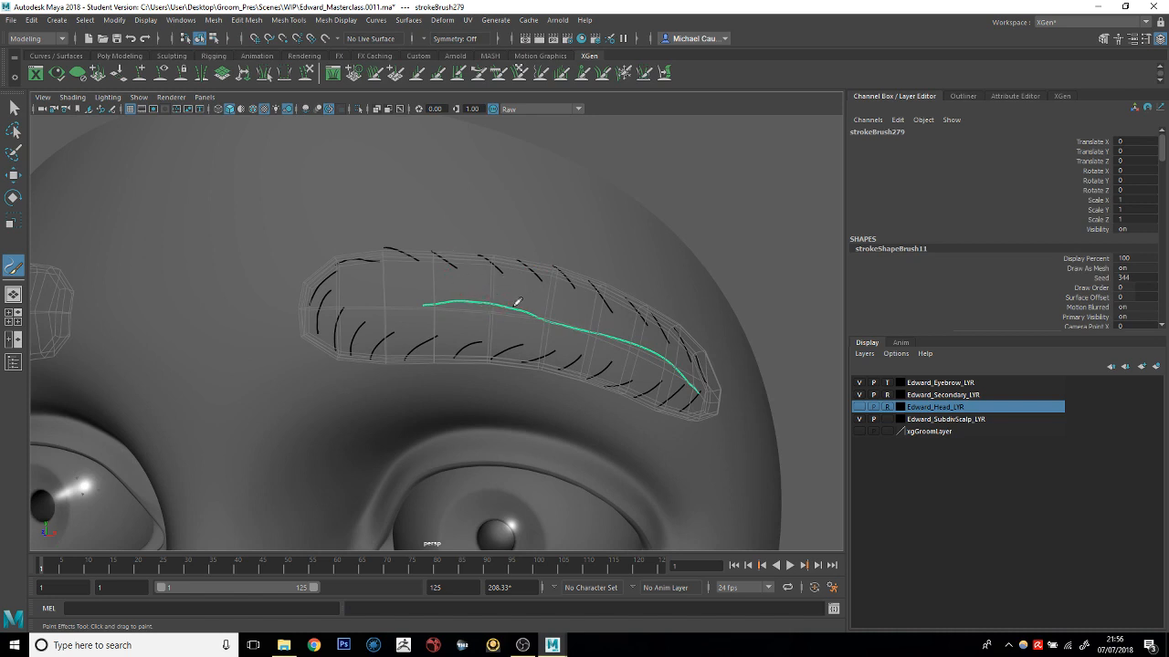
pyautogui.keyDown('alt'); pyautogui.moveTo(525, 299); pyautogui.dragTo(461, 280, button='middle'); pyautogui.keyUp('alt')
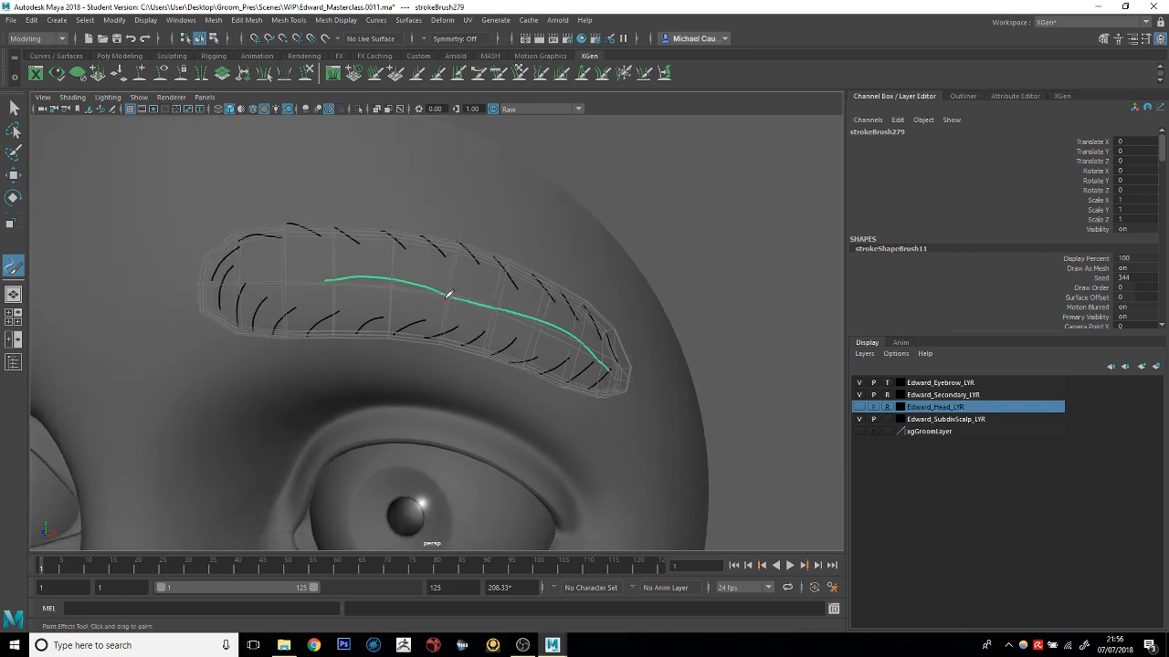
pyautogui.hotkey('ctrl', 'z')
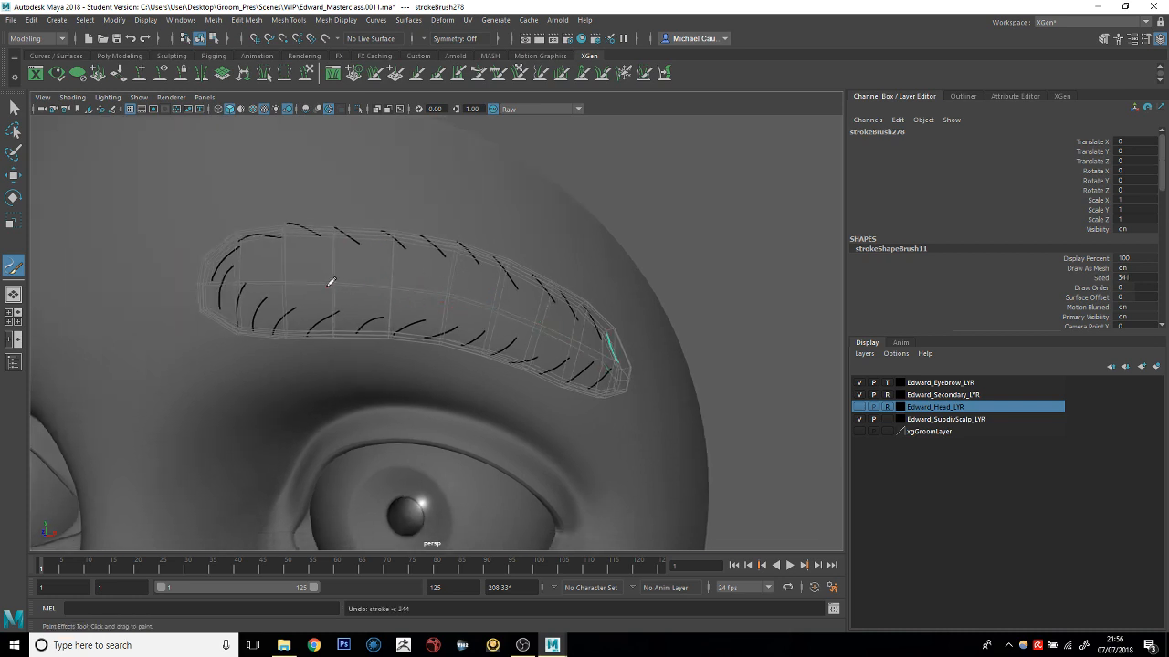
pyautogui.moveTo(318, 284)
pyautogui.mouseDown()
pyautogui.moveTo(408, 292)
pyautogui.moveTo(619, 372)
pyautogui.mouseUp()
pyautogui.hotkey('ctrl', 'z')
pyautogui.moveTo(279, 326)
pyautogui.mouseDown()
pyautogui.moveTo(341, 295)
pyautogui.moveTo(514, 277)
pyautogui.moveTo(594, 371)
pyautogui.moveTo(610, 371)
pyautogui.mouseUp()
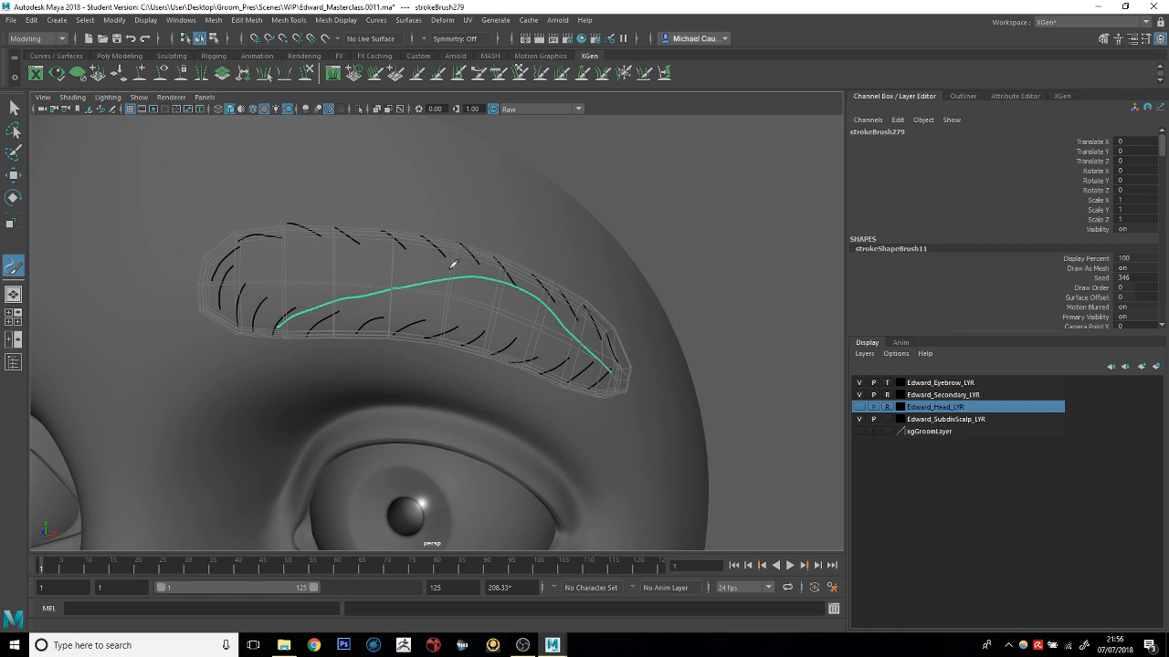
pyautogui.hotkey('ctrl', 'z')
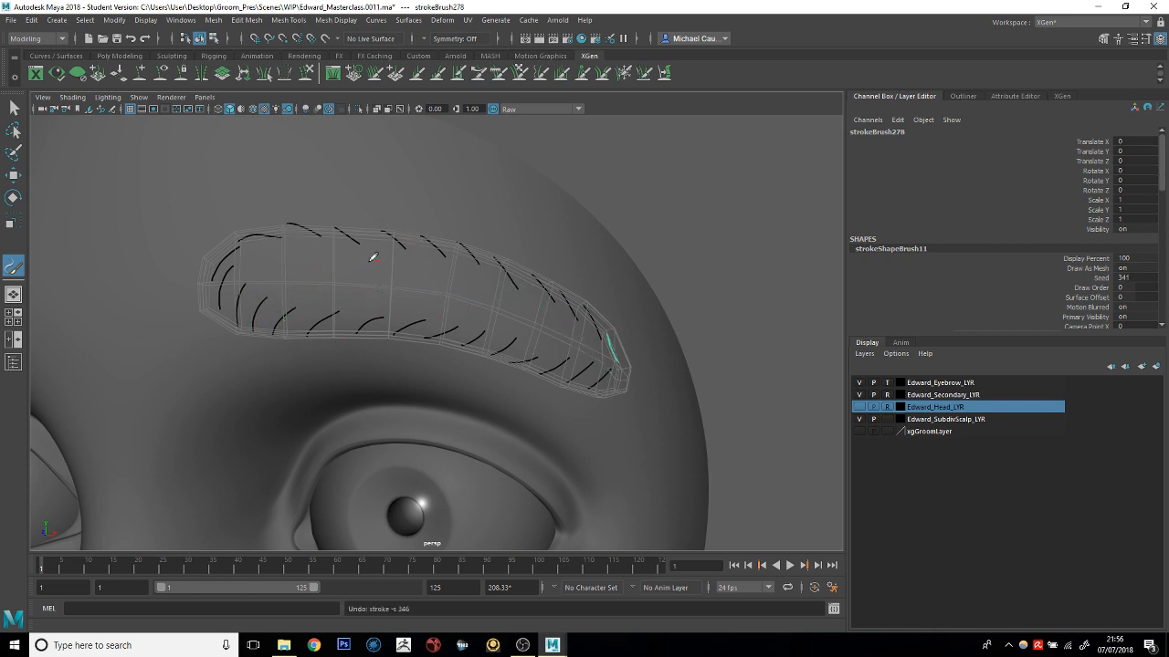
# Paint a second row of curved strokes inside the eyebrow's inner end, continuing with downward-angled ones below the upper edge's inner part
pyautogui.keyDown('alt'); pyautogui.moveTo(379, 262); pyautogui.dragTo(415, 265, button='middle'); pyautogui.keyUp('alt')
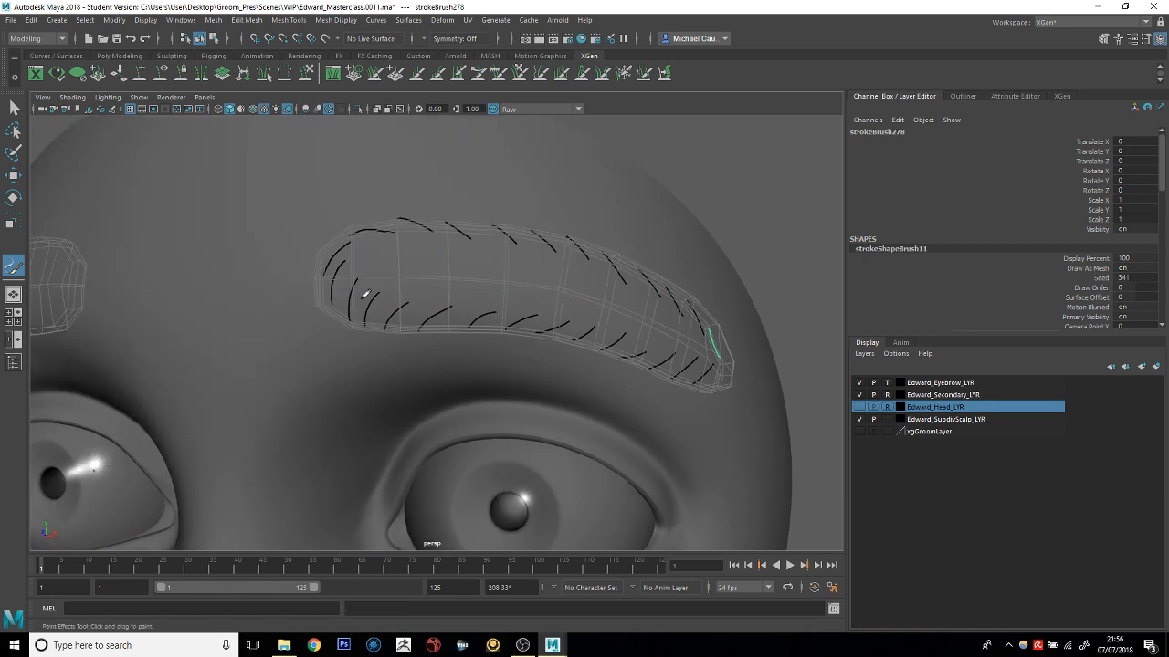
pyautogui.moveTo(354, 308)
pyautogui.mouseDown()
pyautogui.moveTo(386, 268)
pyautogui.moveTo(369, 262)
pyautogui.moveTo(391, 246)
pyautogui.moveTo(476, 260)
pyautogui.mouseUp()
pyautogui.moveTo(517, 296)
pyautogui.keyDown('alt'); pyautogui.mouseDown(button='middle')
pyautogui.moveTo(524, 280)
pyautogui.moveTo(444, 230)
pyautogui.mouseUp(button='middle'); pyautogui.keyUp('alt')
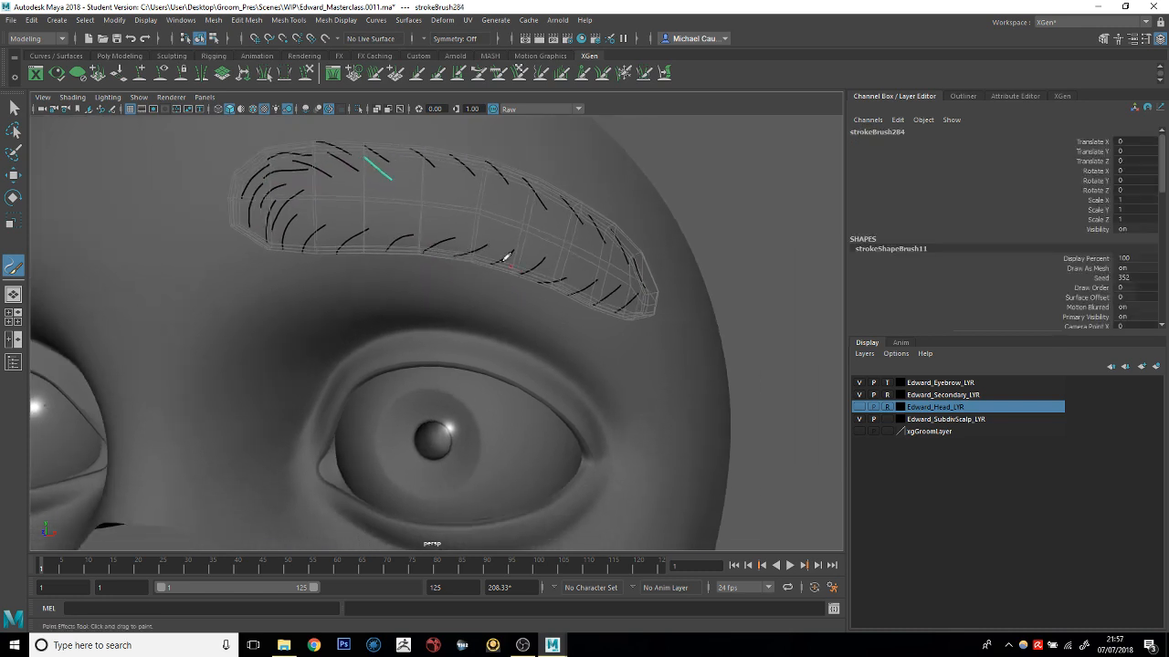
# Paint a second row of upward-angled strokes above the eyebrow's lower edge in its outer section, redoing the last two
pyautogui.moveTo(542, 272)
pyautogui.mouseDown()
pyautogui.moveTo(569, 255)
pyautogui.moveTo(600, 257)
pyautogui.mouseUp()
pyautogui.keyDown('alt'); pyautogui.moveTo(562, 222); pyautogui.dragTo(514, 282, button='middle'); pyautogui.keyUp('alt')
pyautogui.keyDown('alt'); pyautogui.moveTo(514, 282); pyautogui.dragTo(535, 295, button='right'); pyautogui.keyUp('alt')
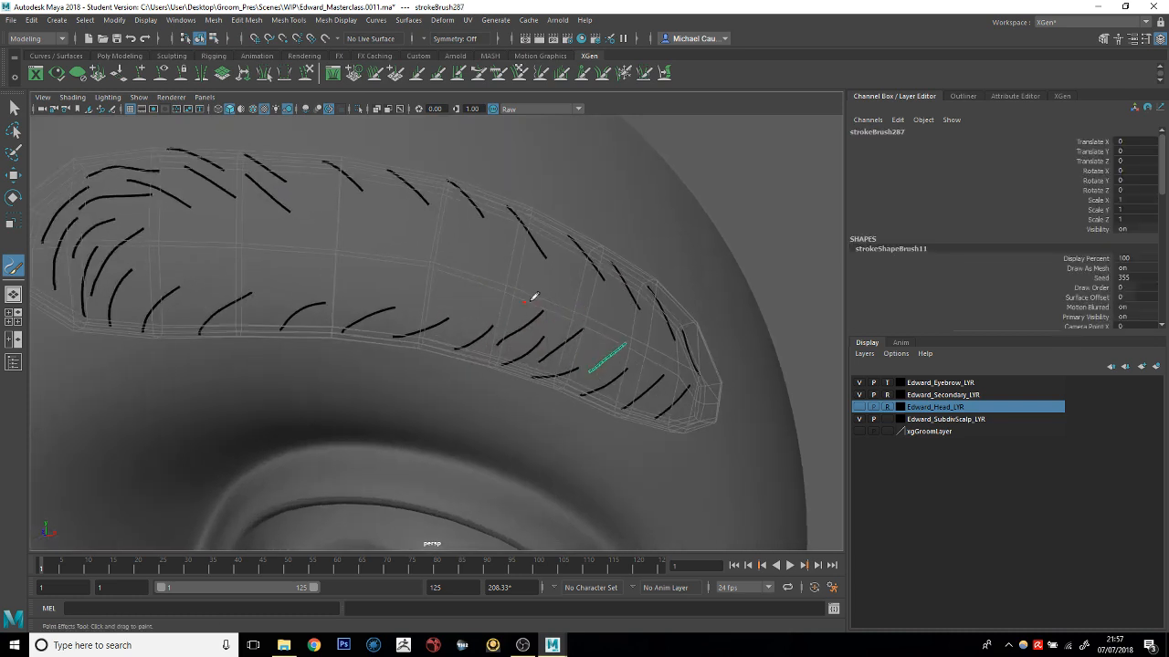
pyautogui.keyDown('alt'); pyautogui.moveTo(535, 295); pyautogui.dragTo(511, 296, button='middle'); pyautogui.keyUp('alt')
pyautogui.hotkey('ctrl', 'z')
pyautogui.hotkey('ctrl', 'z')
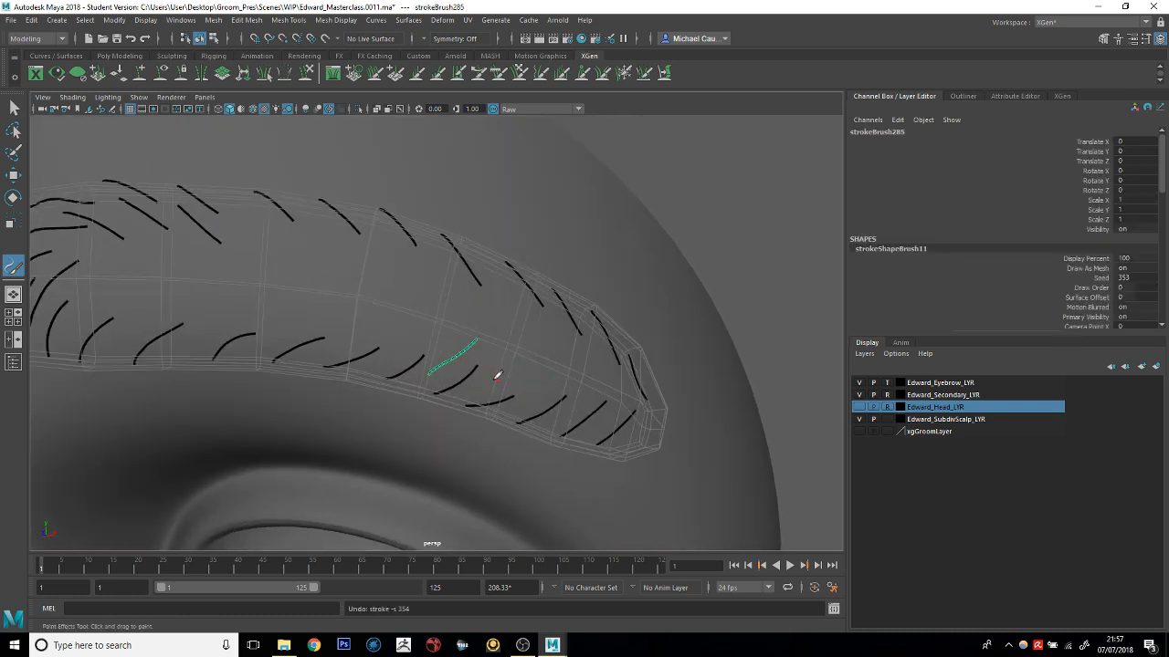
pyautogui.moveTo(484, 387); pyautogui.dragTo(521, 353)
pyautogui.moveTo(531, 397); pyautogui.dragTo(566, 360)
# Paint downward-angled strokes inside the upper edge near the tail and flatter centre-line strokes where both directions meet, redoing the centre ones
pyautogui.moveTo(548, 311); pyautogui.dragTo(580, 353)
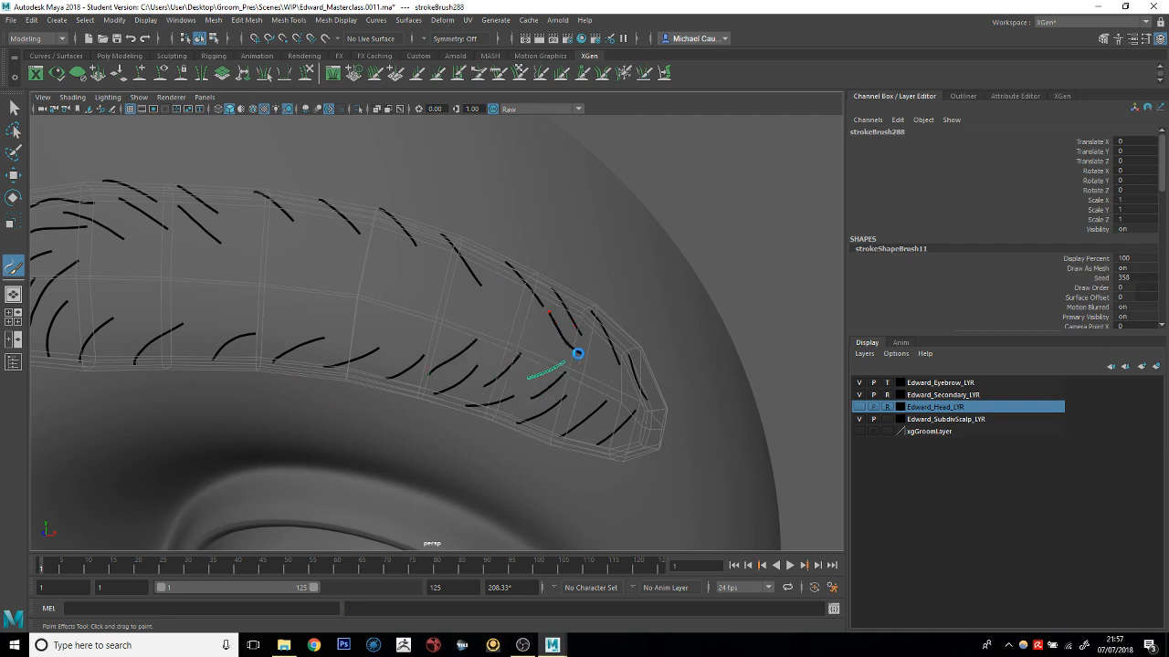
pyautogui.moveTo(503, 286); pyautogui.dragTo(534, 321)
pyautogui.moveTo(459, 281); pyautogui.dragTo(491, 316)
pyautogui.moveTo(489, 359)
pyautogui.mouseDown()
pyautogui.moveTo(544, 334)
pyautogui.moveTo(580, 352)
pyautogui.mouseUp()
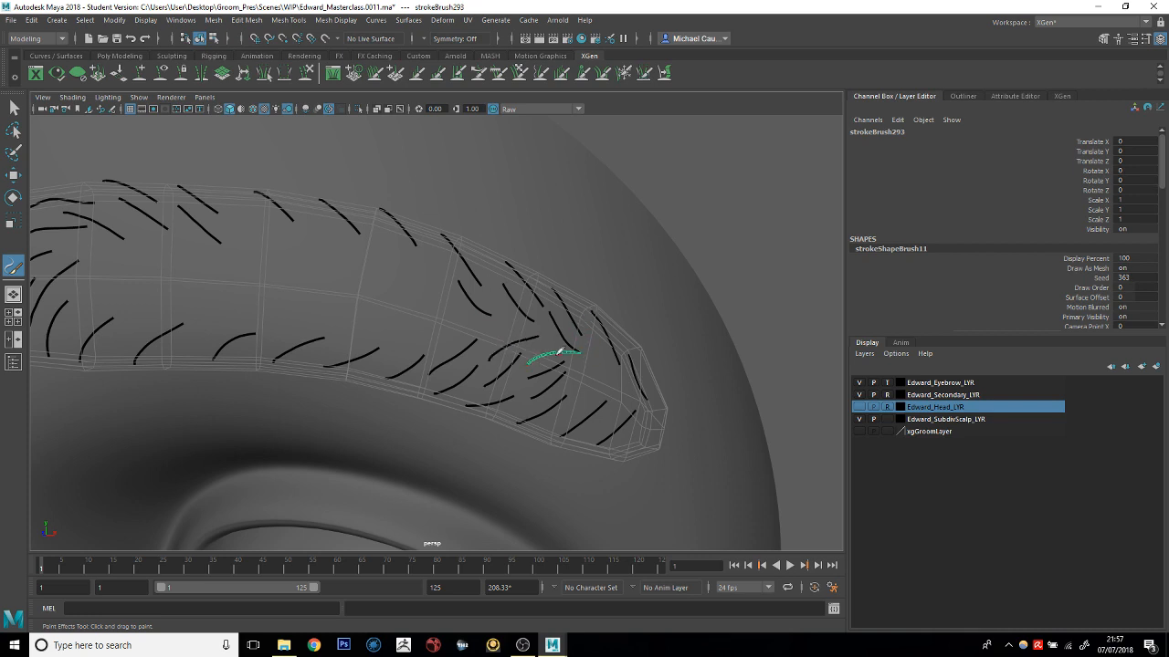
pyautogui.hotkey('ctrl', 'z')
pyautogui.hotkey('ctrl', 'z')
pyautogui.moveTo(485, 352)
pyautogui.mouseDown()
pyautogui.moveTo(542, 338)
pyautogui.moveTo(581, 355)
pyautogui.mouseUp()
# Extend the second row of downward-angled strokes below the eyebrow's upper edge from the outer section back toward the inner end
pyautogui.keyDown('alt'); pyautogui.moveTo(536, 338); pyautogui.dragTo(644, 342, button='middle'); pyautogui.keyUp('alt')
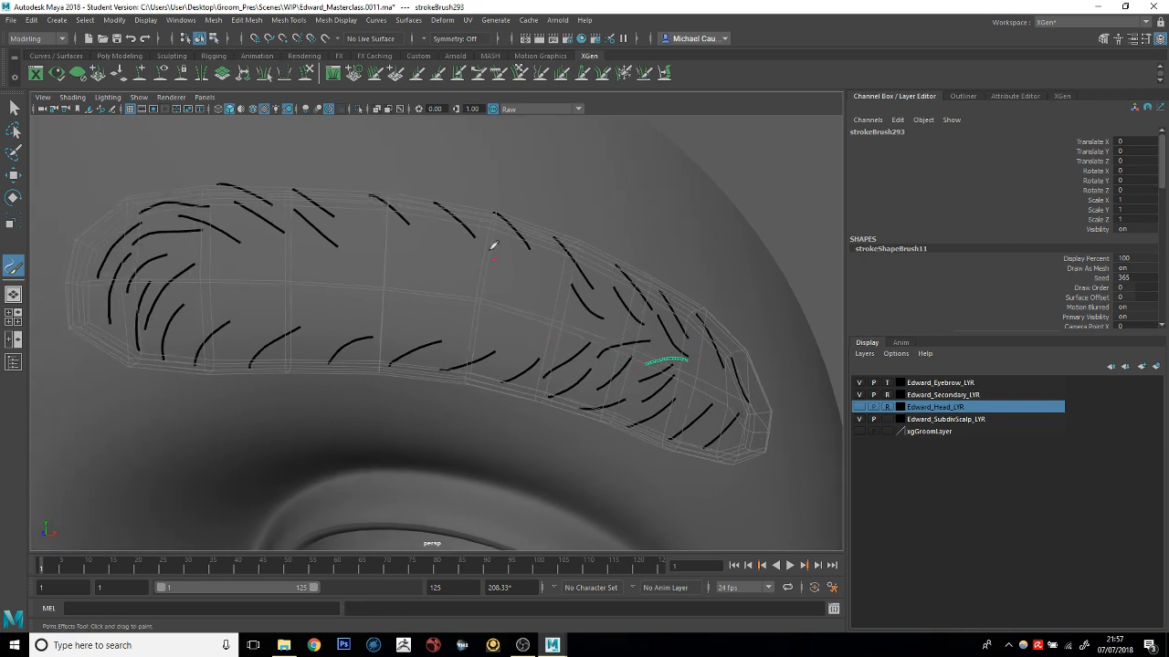
pyautogui.moveTo(491, 242); pyautogui.dragTo(522, 280)
pyautogui.keyDown('alt'); pyautogui.moveTo(379, 248); pyautogui.dragTo(537, 296, button='middle'); pyautogui.keyUp('alt')
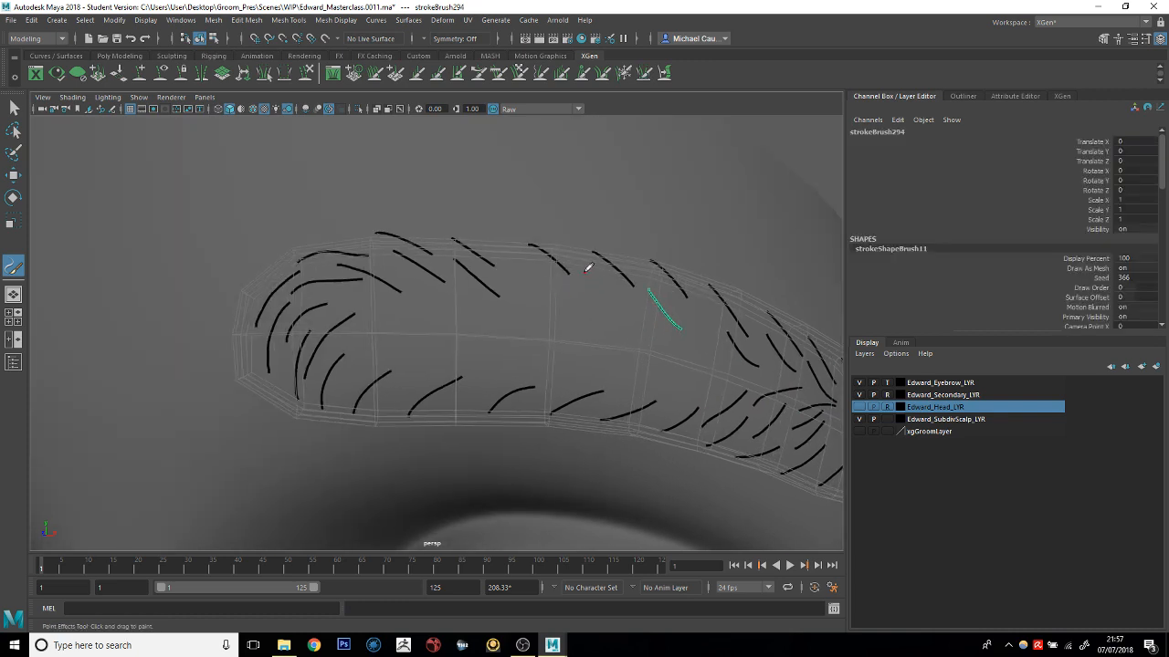
pyautogui.moveTo(588, 268); pyautogui.dragTo(628, 304)
pyautogui.moveTo(524, 258); pyautogui.dragTo(561, 292)
# Paint second-row upward-curving strokes above the lower edge near the eyebrow's inner end, undoing and repainting the poorly shaped ones
pyautogui.moveTo(370, 313)
pyautogui.keyDown('alt'); pyautogui.mouseDown(button='middle')
pyautogui.moveTo(576, 272)
pyautogui.moveTo(488, 314)
pyautogui.mouseUp(button='middle'); pyautogui.keyUp('alt')
pyautogui.moveTo(463, 334); pyautogui.dragTo(513, 302)
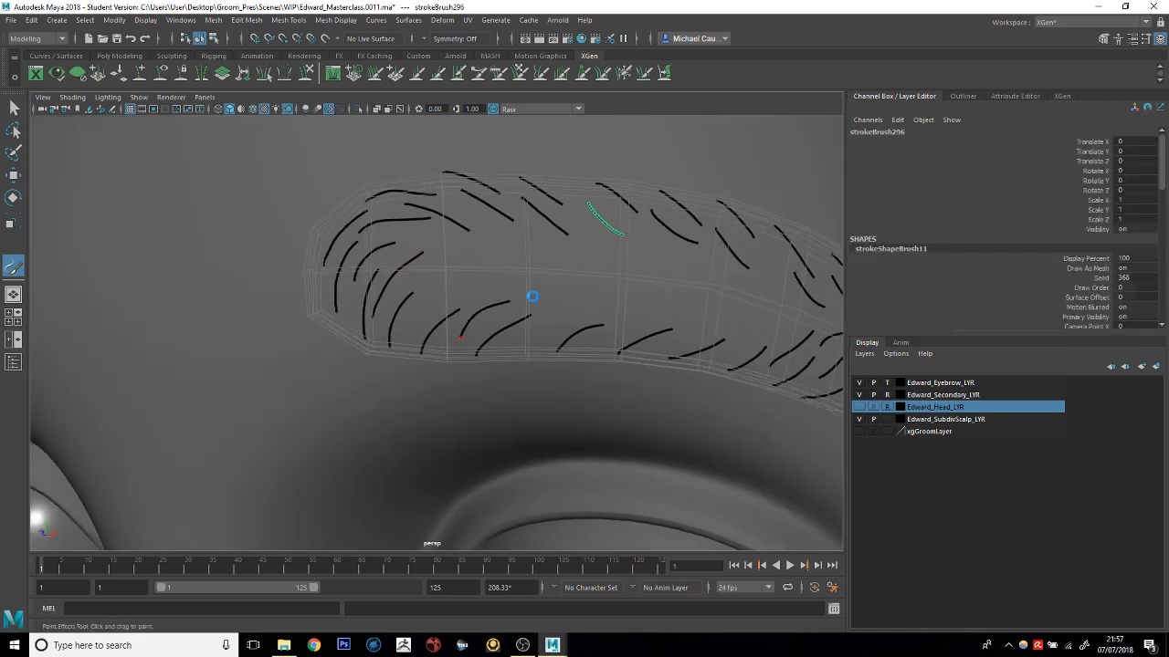
pyautogui.hotkey('ctrl', 'z')
pyautogui.moveTo(417, 317); pyautogui.dragTo(456, 272)
pyautogui.hotkey('ctrl', 'z')
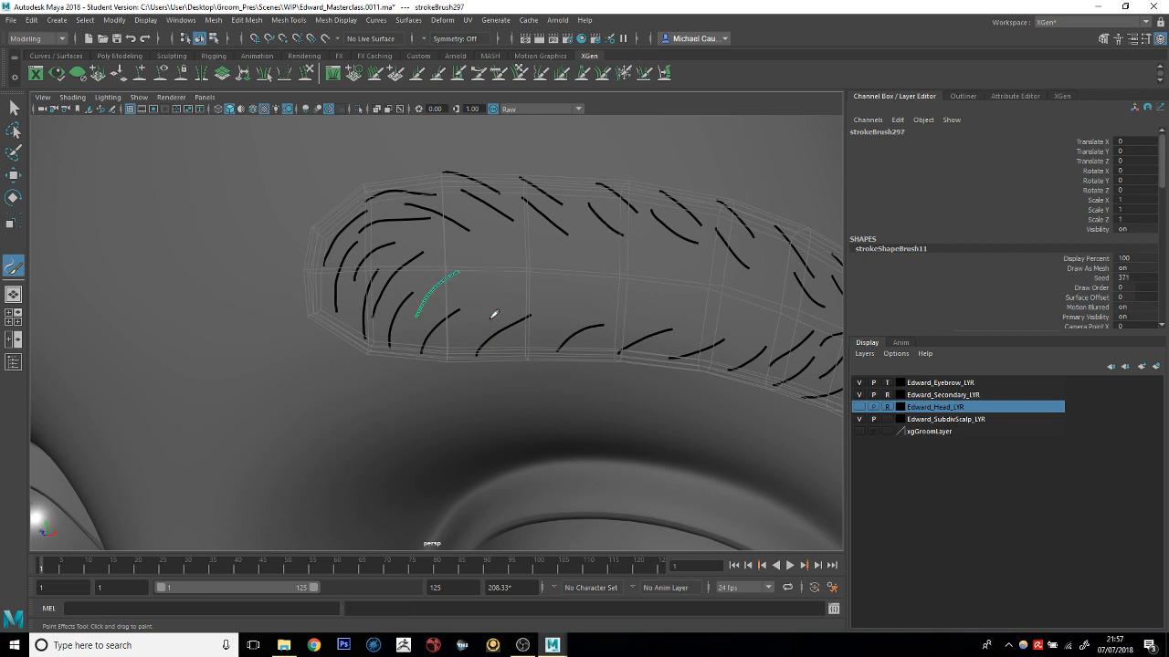
pyautogui.keyDown('alt'); pyautogui.moveTo(493, 315); pyautogui.dragTo(451, 325, button='middle'); pyautogui.keyUp('alt')
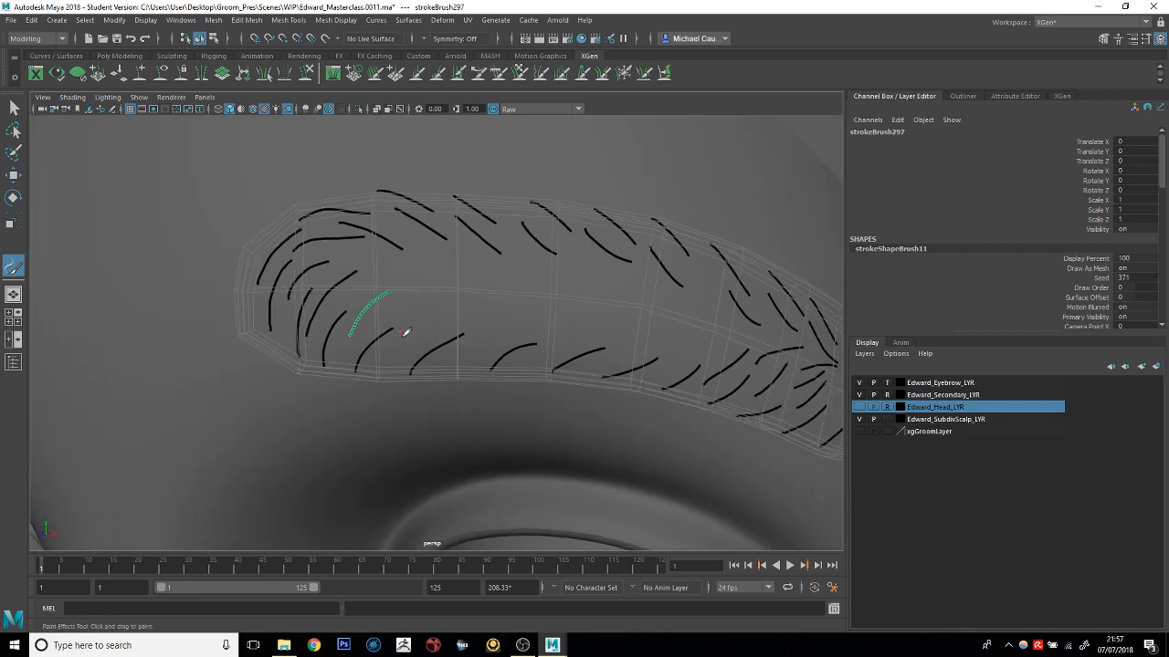
pyautogui.moveTo(401, 349); pyautogui.dragTo(447, 307)
pyautogui.hotkey('ctrl', 'z')
pyautogui.moveTo(403, 343); pyautogui.dragTo(458, 301)
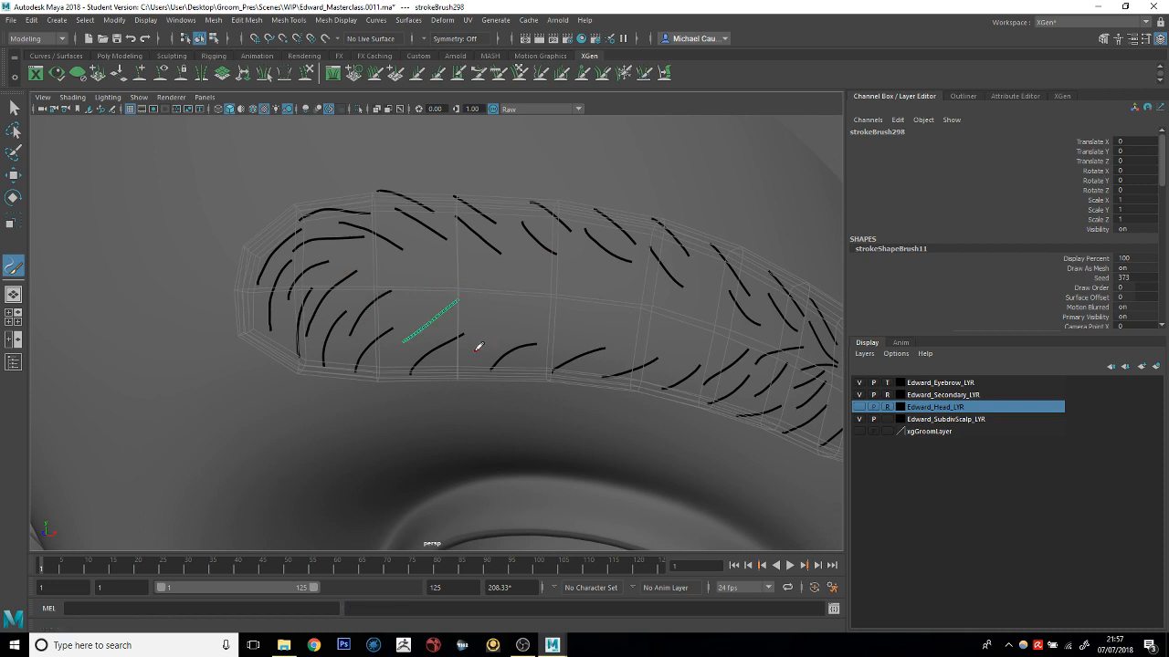
# Continue the second row of upward-angled strokes through the middle of the eyebrow's lower half toward the tail, retrying them as needed
pyautogui.moveTo(475, 351); pyautogui.dragTo(539, 312)
pyautogui.keyDown('alt'); pyautogui.moveTo(564, 338); pyautogui.dragTo(459, 331, button='middle'); pyautogui.keyUp('alt')
pyautogui.hotkey('ctrl', 'z')
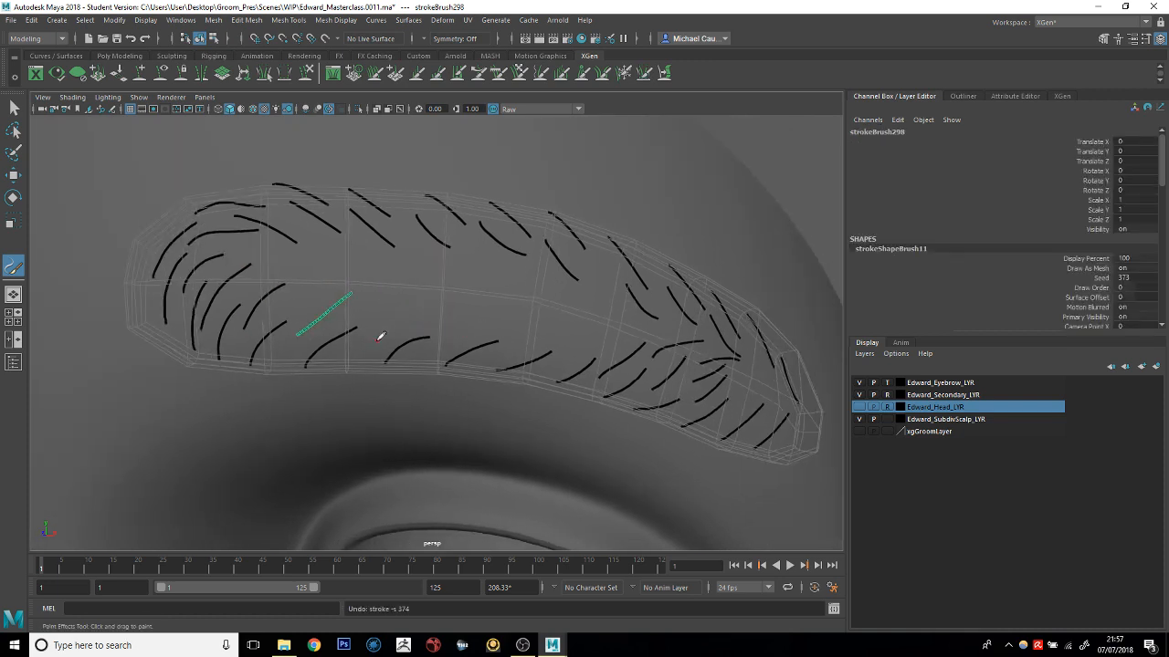
pyautogui.moveTo(377, 336); pyautogui.dragTo(422, 304)
pyautogui.hotkey('ctrl', 'z')
pyautogui.moveTo(380, 339); pyautogui.dragTo(441, 299)
pyautogui.hotkey('ctrl', 'z')
pyautogui.moveTo(379, 335)
pyautogui.mouseDown()
pyautogui.moveTo(443, 295)
pyautogui.moveTo(472, 313)
pyautogui.moveTo(494, 309)
pyautogui.mouseUp()
pyautogui.hotkey('ctrl', 'z')
pyautogui.keyDown('alt'); pyautogui.moveTo(529, 320); pyautogui.dragTo(458, 320, button='middle'); pyautogui.keyUp('alt')
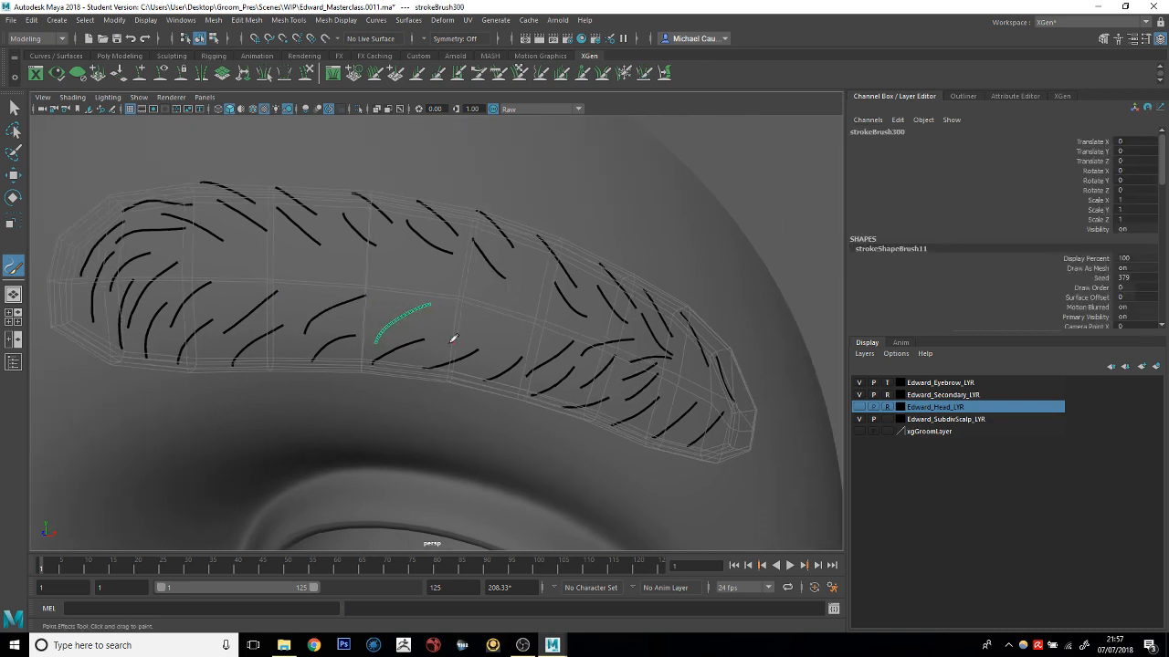
pyautogui.moveTo(442, 347); pyautogui.dragTo(497, 319)
pyautogui.moveTo(486, 358); pyautogui.dragTo(527, 332)
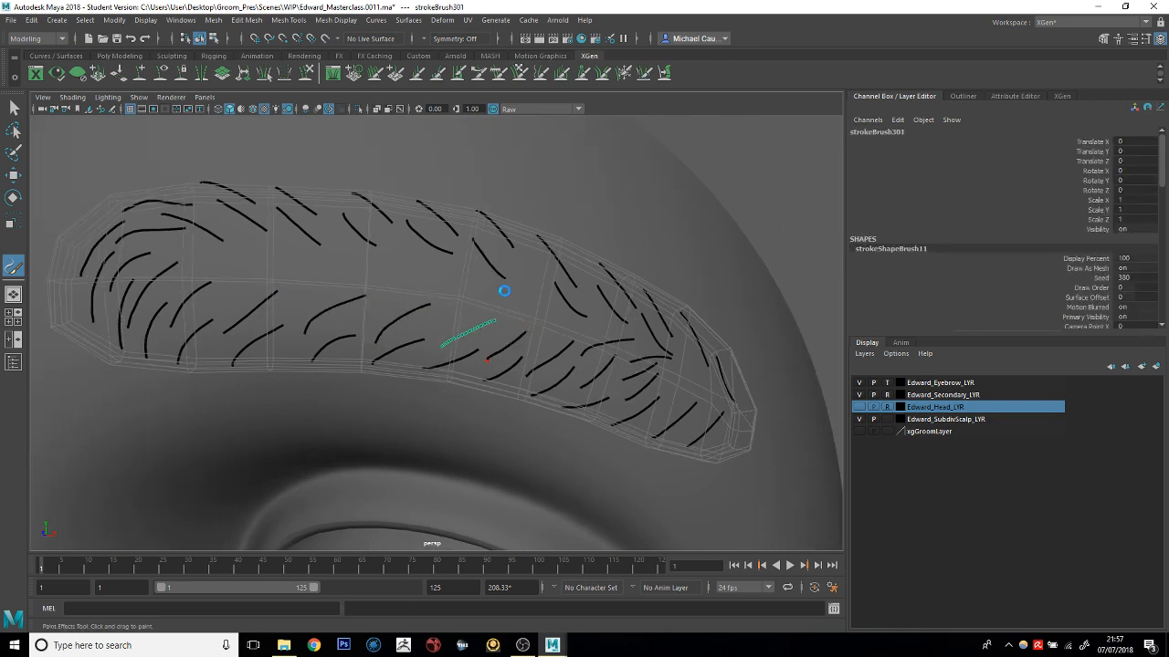
# Fill the gaps in the eyebrow's upper half with further downward-angled strokes running toward the centre line
pyautogui.moveTo(520, 272); pyautogui.dragTo(545, 299)
pyautogui.moveTo(391, 235); pyautogui.dragTo(422, 260)
pyautogui.moveTo(330, 228); pyautogui.dragTo(366, 255)
pyautogui.moveTo(278, 228); pyautogui.dragTo(307, 261)
pyautogui.moveTo(230, 228); pyautogui.dragTo(276, 260)
pyautogui.moveTo(385, 259); pyautogui.dragTo(569, 334)
# Fill the gaps along the centre line of the eyebrow's inner half with short strokes pointing toward the tail
pyautogui.keyDown('alt'); pyautogui.moveTo(190, 276); pyautogui.dragTo(448, 290, button='middle'); pyautogui.keyUp('alt')
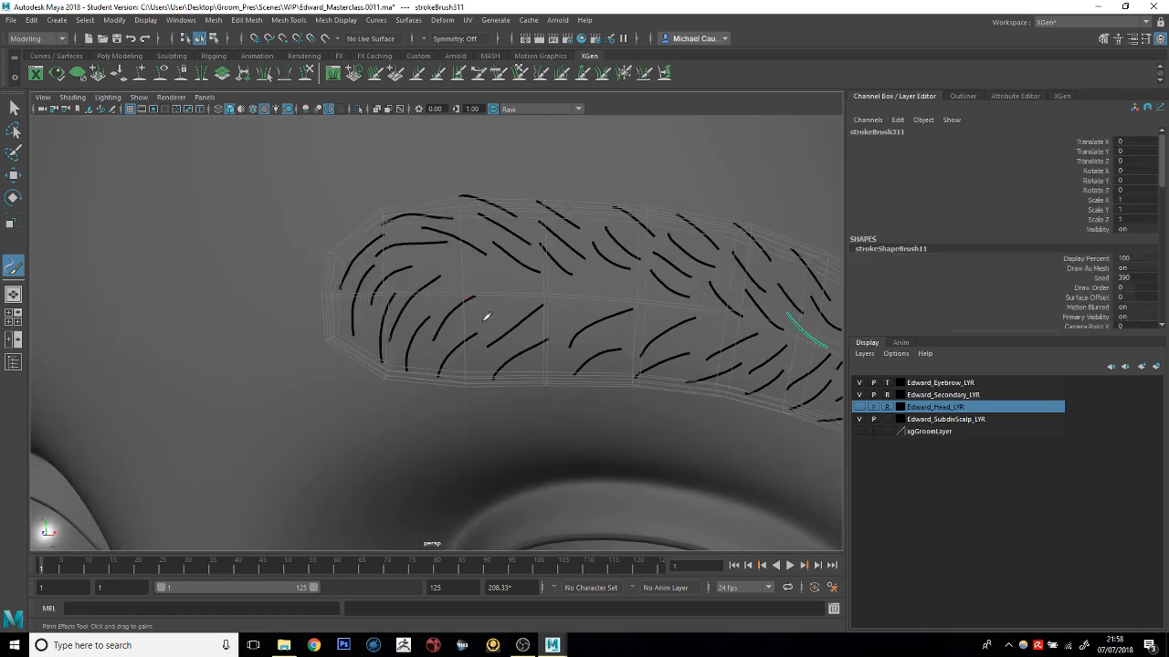
pyautogui.moveTo(487, 317); pyautogui.dragTo(523, 293)
pyautogui.moveTo(442, 296); pyautogui.dragTo(490, 274)
pyautogui.keyDown('alt'); pyautogui.moveTo(495, 252); pyautogui.dragTo(409, 216, button='middle'); pyautogui.keyUp('alt')
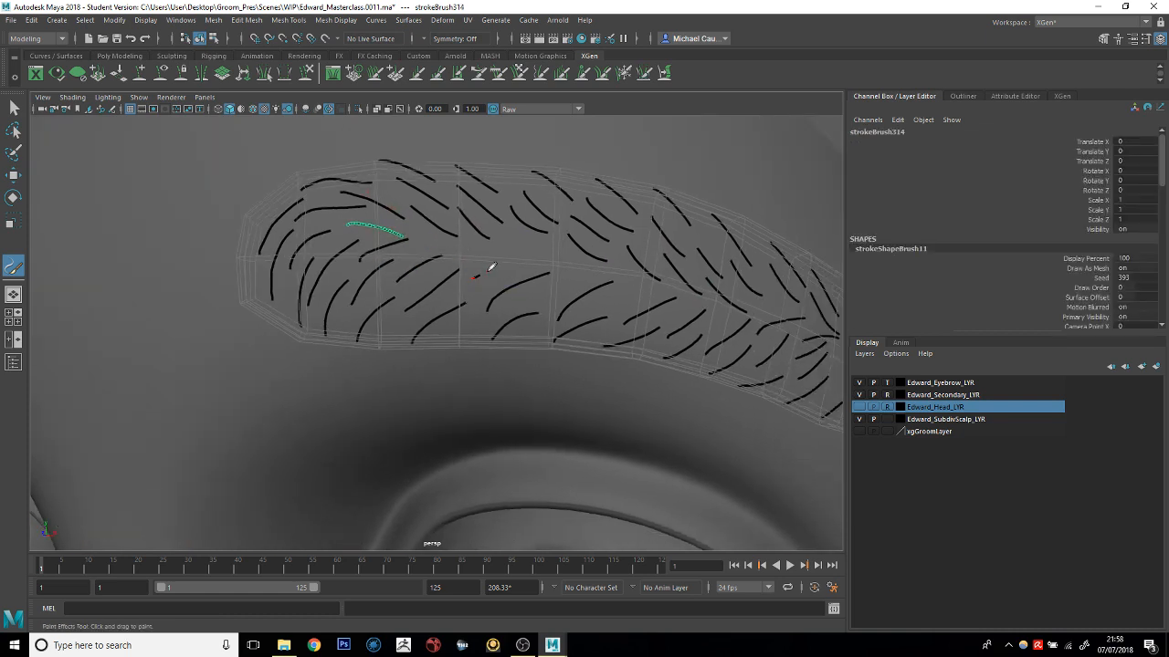
pyautogui.moveTo(472, 277)
pyautogui.mouseDown()
pyautogui.moveTo(569, 253)
pyautogui.moveTo(590, 261)
pyautogui.mouseUp()
# Examine the stroke coverage and flow of the eyebrow from the front, the side and close to the tail
pyautogui.scroll(-5, 584, 274)
pyautogui.scroll(5, 547, 279)
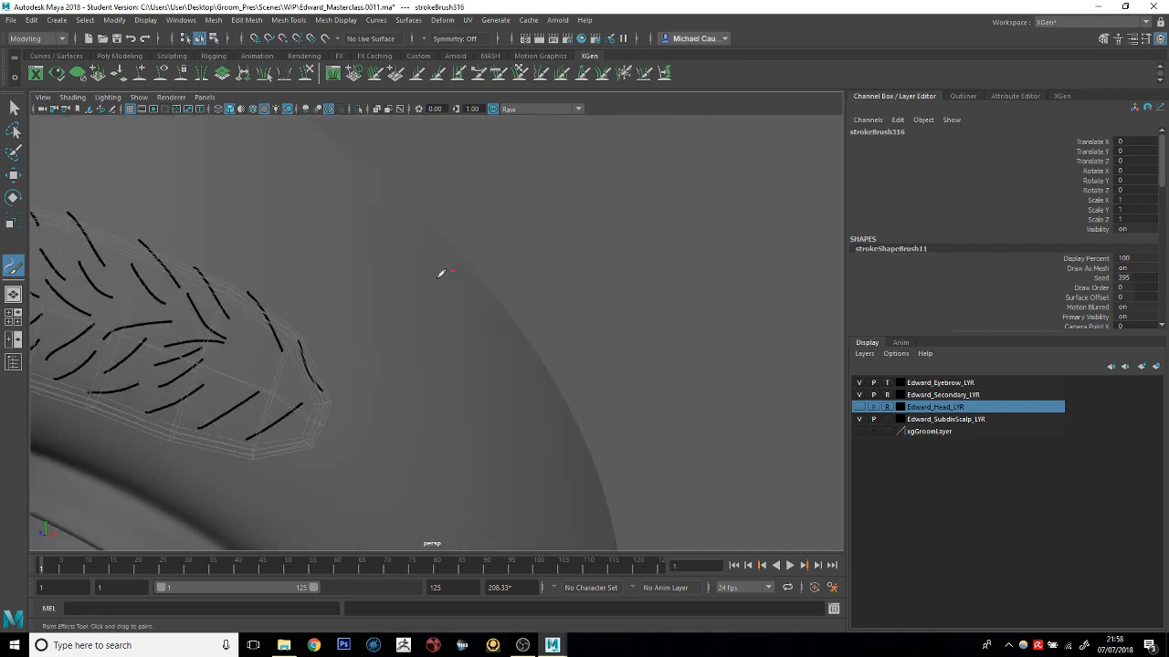
pyautogui.scroll(-3, 493, 260)
pyautogui.scroll(2, 521, 265)
pyautogui.scroll(-6, 511, 290)
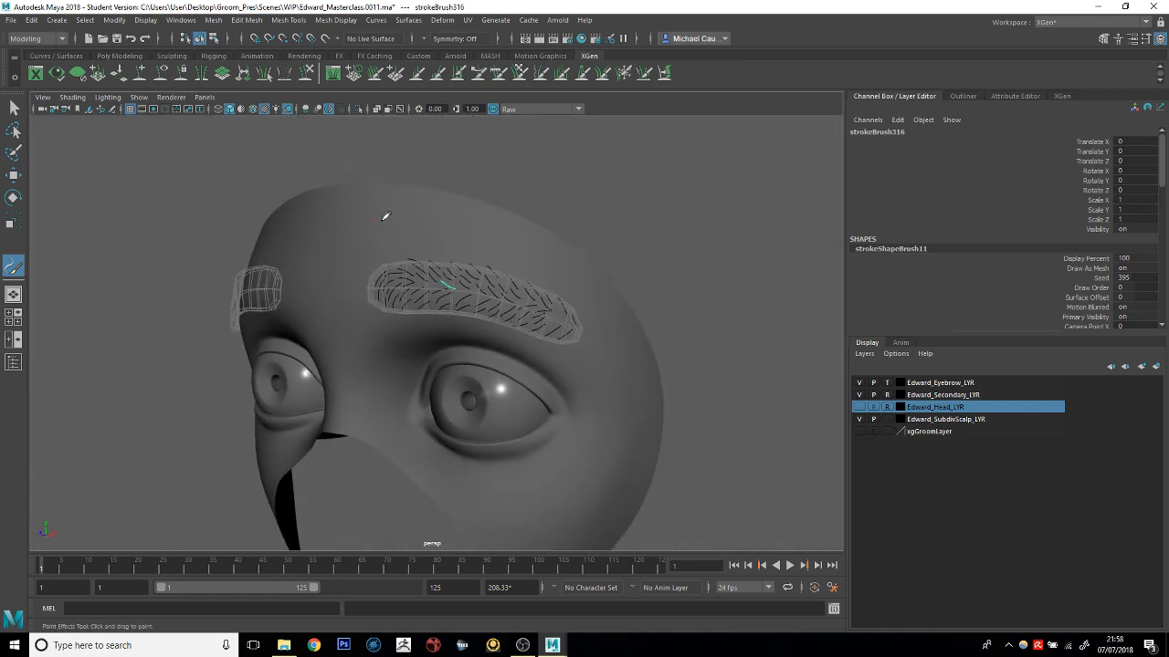
pyautogui.keyDown('alt'); pyautogui.moveTo(423, 230); pyautogui.dragTo(504, 240); pyautogui.keyUp('alt')
pyautogui.keyDown('alt'); pyautogui.moveTo(523, 251); pyautogui.dragTo(431, 248, button='middle'); pyautogui.keyUp('alt')
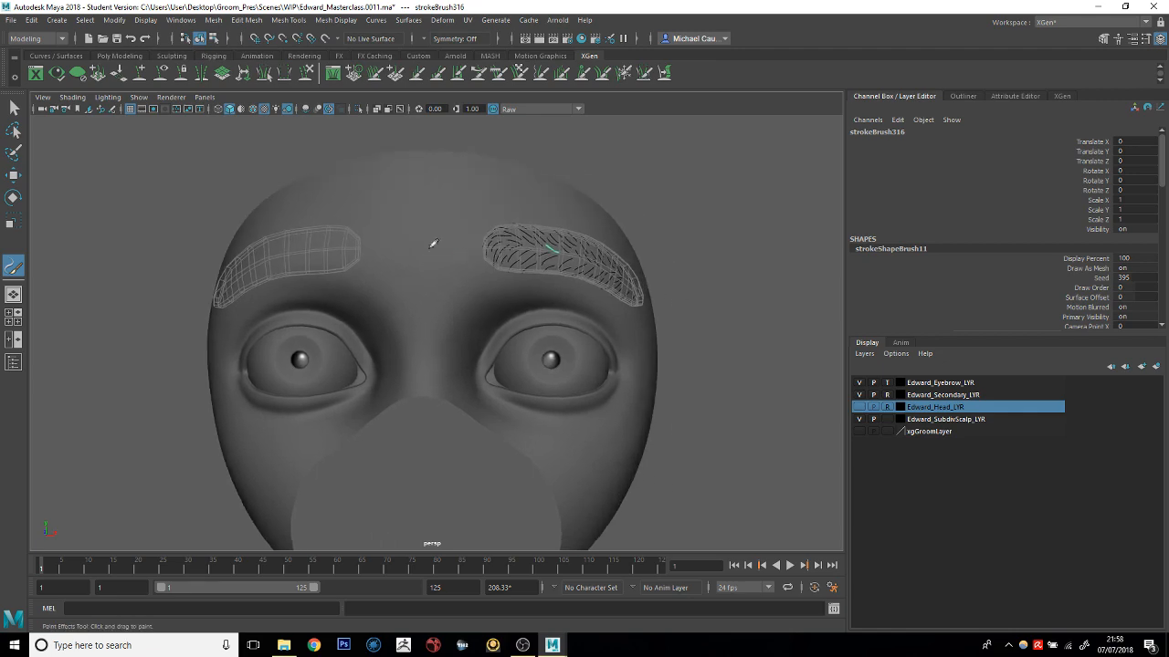
pyautogui.keyDown('alt'); pyautogui.moveTo(592, 244); pyautogui.dragTo(504, 255); pyautogui.keyUp('alt')
pyautogui.scroll(5, 509, 257)
pyautogui.keyDown('alt'); pyautogui.moveTo(469, 285); pyautogui.dragTo(451, 277, button='middle'); pyautogui.keyUp('alt')
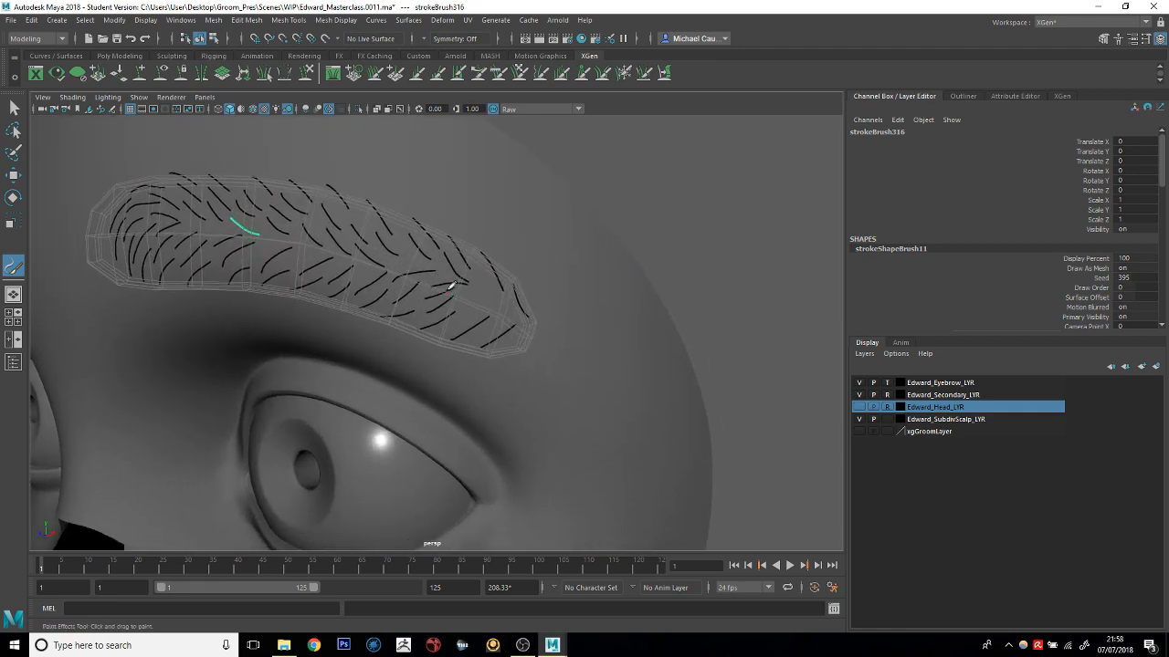
pyautogui.scroll(2, 493, 285)
pyautogui.scroll(-5, 512, 284)
# Fill the eyebrow's tail with short strokes along both edges and across the middle, converging toward the tip
pyautogui.moveTo(410, 253)
pyautogui.keyDown('alt'); pyautogui.mouseDown()
pyautogui.moveTo(550, 243)
pyautogui.moveTo(451, 268)
pyautogui.mouseUp(); pyautogui.keyUp('alt')
pyautogui.keyDown('alt'); pyautogui.moveTo(457, 270); pyautogui.dragTo(594, 290, button='right'); pyautogui.keyUp('alt')
pyautogui.keyDown('alt'); pyautogui.moveTo(510, 252); pyautogui.dragTo(436, 262); pyautogui.keyUp('alt')
pyautogui.scroll(3, 437, 262)
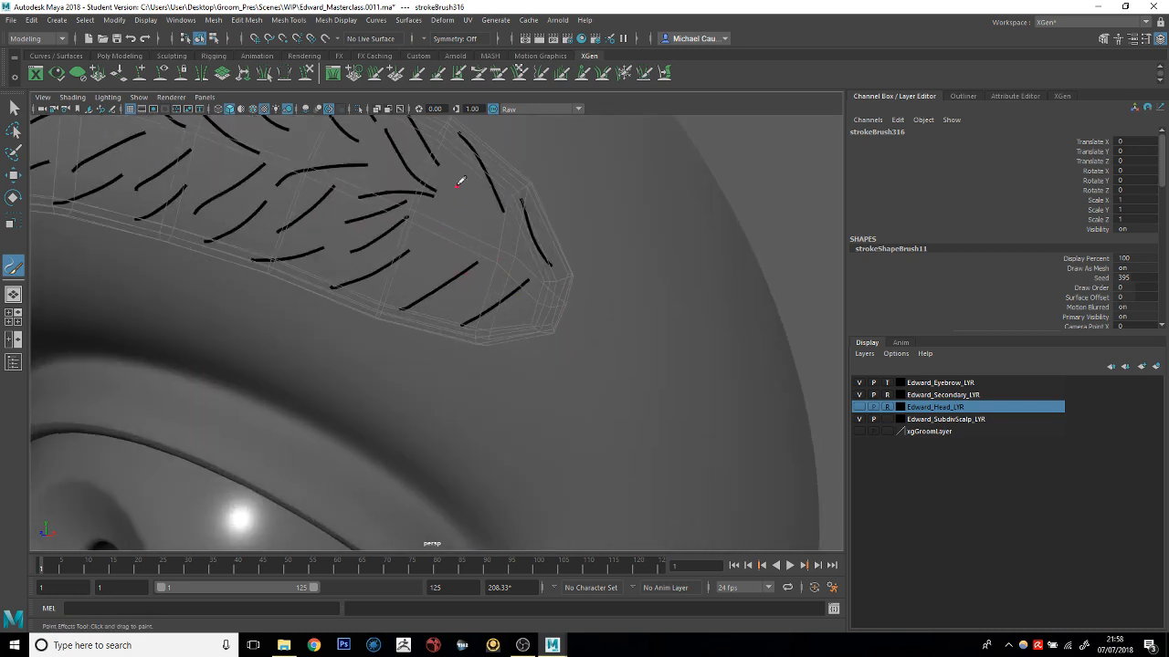
pyautogui.moveTo(514, 234); pyautogui.dragTo(550, 276)
pyautogui.moveTo(507, 332); pyautogui.dragTo(555, 313)
pyautogui.moveTo(472, 299); pyautogui.dragTo(514, 279)
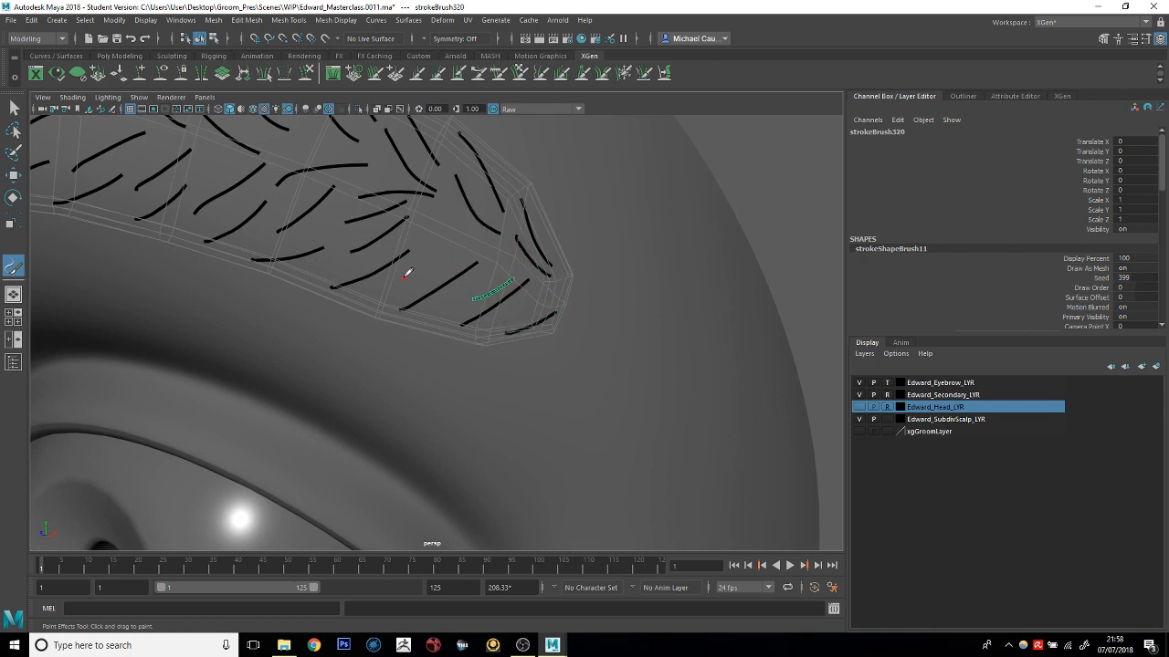
pyautogui.moveTo(408, 274)
pyautogui.mouseDown()
pyautogui.moveTo(471, 259)
pyautogui.moveTo(494, 237)
pyautogui.mouseUp()
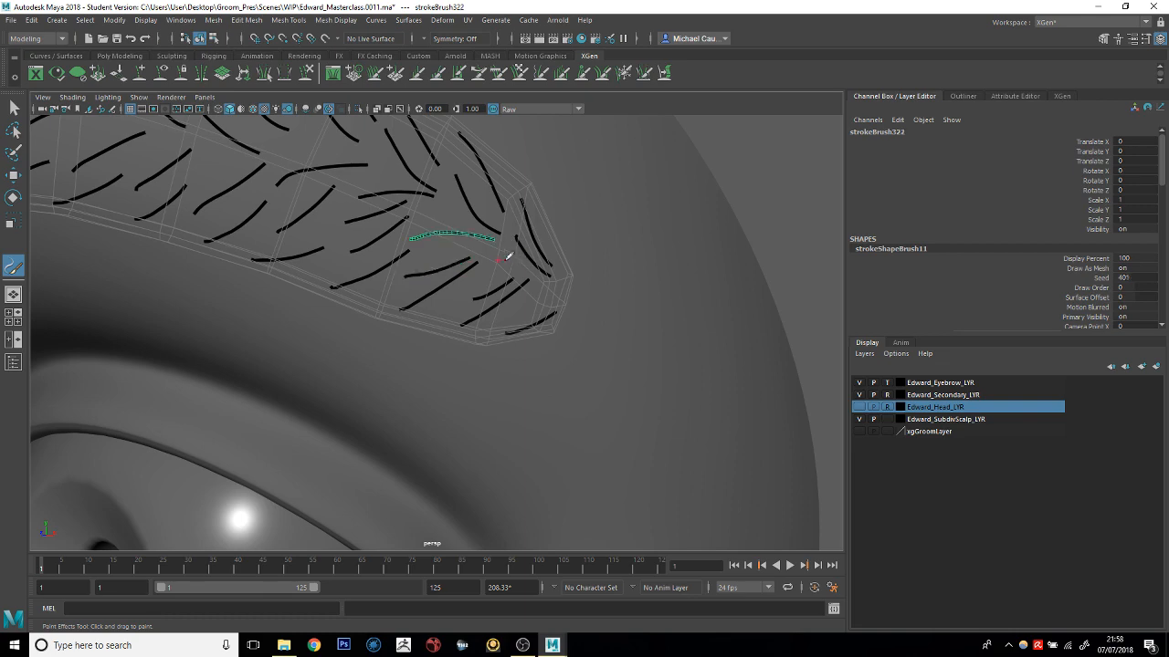
# Paint sparse, nearly upright strokes on the forehead between the brows and curved strokes just outside the eyebrow's inner end
pyautogui.keyDown('alt'); pyautogui.moveTo(550, 226); pyautogui.dragTo(405, 197, button='right'); pyautogui.keyUp('alt')
pyautogui.keyDown('alt'); pyautogui.moveTo(519, 170); pyautogui.dragTo(573, 185); pyautogui.keyUp('alt')
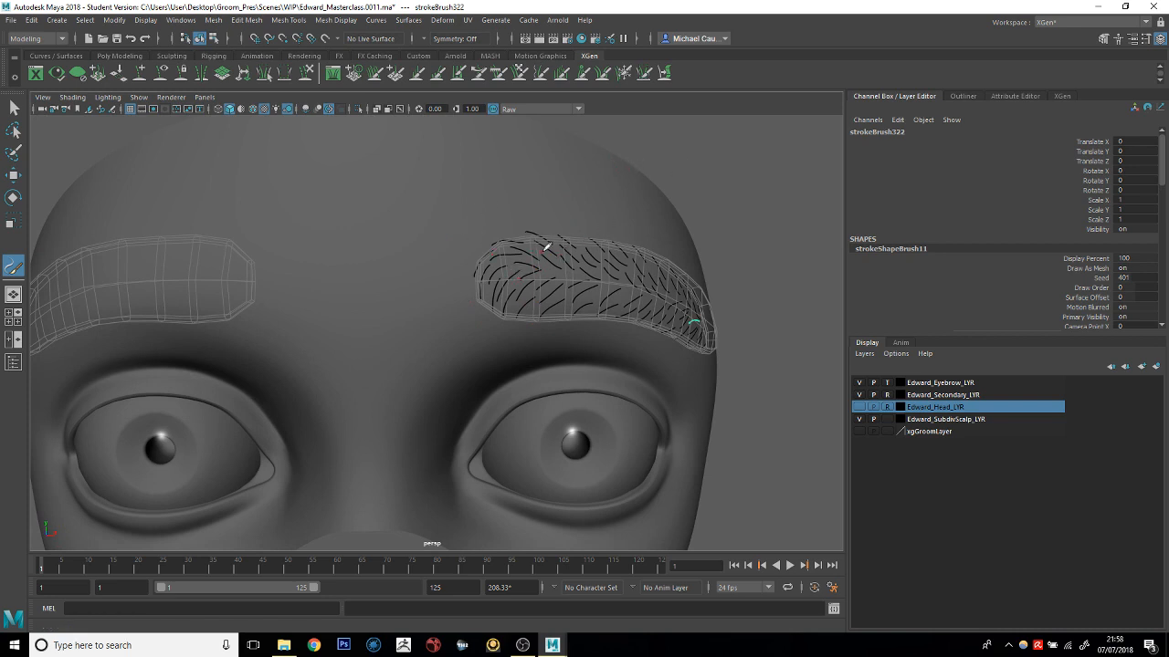
pyautogui.keyDown('alt'); pyautogui.moveTo(526, 242); pyautogui.dragTo(463, 217, button='middle'); pyautogui.keyUp('alt')
pyautogui.keyDown('alt'); pyautogui.moveTo(463, 216); pyautogui.dragTo(577, 245, button='right'); pyautogui.keyUp('alt')
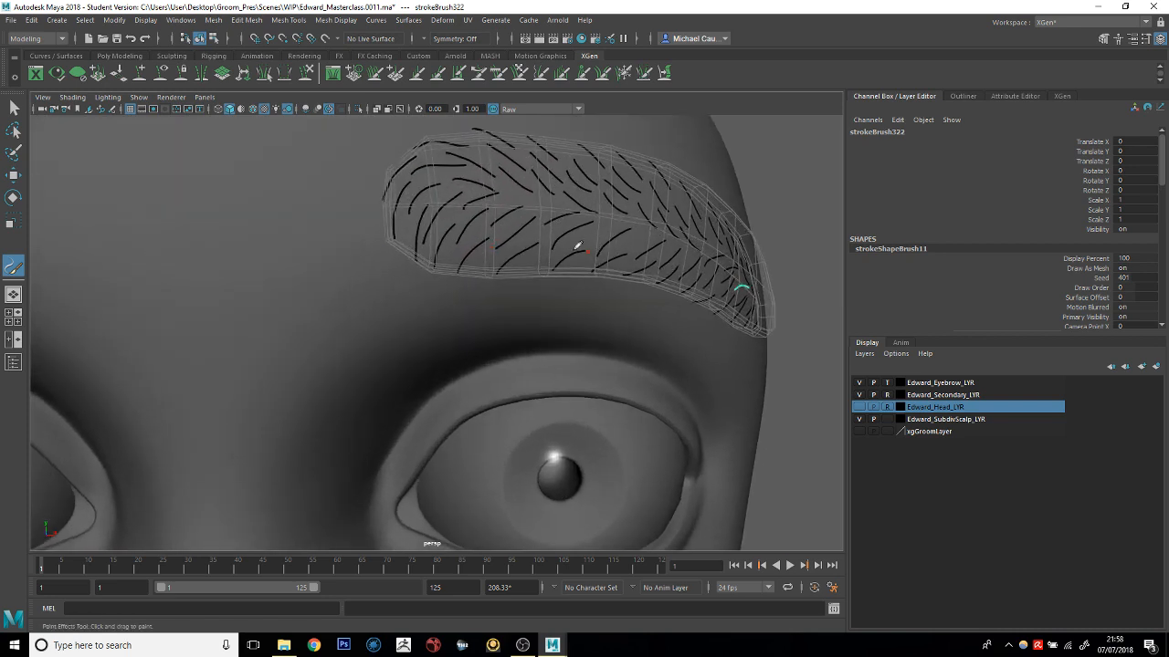
pyautogui.keyDown('alt'); pyautogui.moveTo(485, 231); pyautogui.dragTo(604, 245, button='middle'); pyautogui.keyUp('alt')
pyautogui.keyDown('alt'); pyautogui.moveTo(543, 246); pyautogui.dragTo(440, 250, button='right'); pyautogui.keyUp('alt')
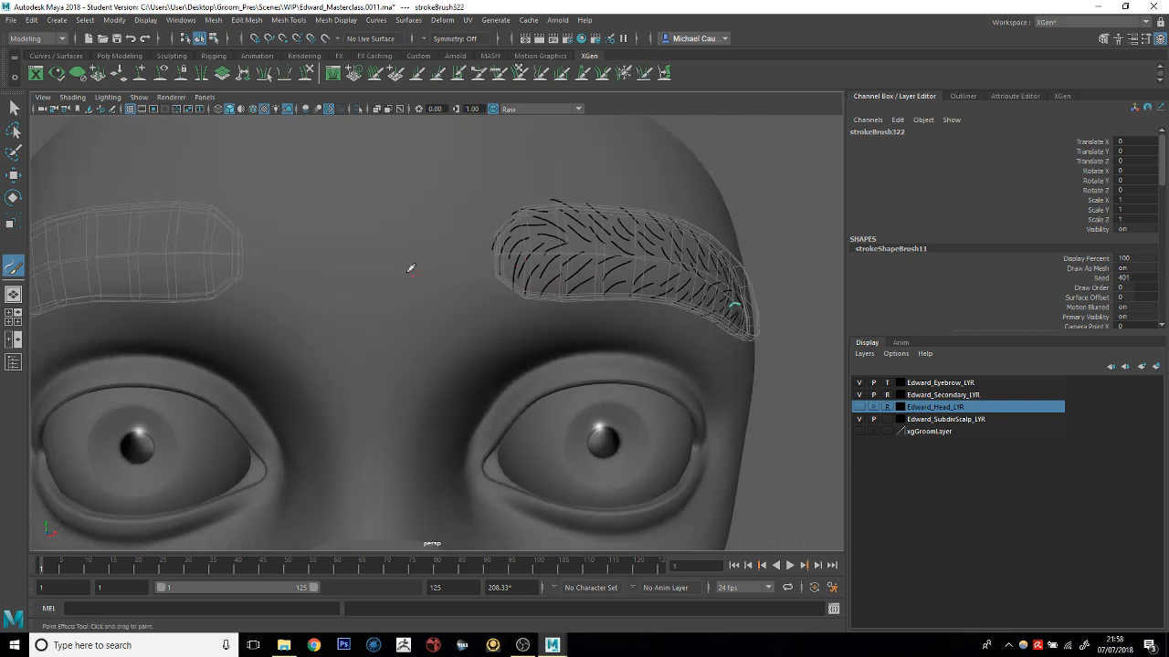
pyautogui.moveTo(369, 274); pyautogui.dragTo(371, 254)
pyautogui.keyDown('alt'); pyautogui.moveTo(493, 280); pyautogui.dragTo(467, 266); pyautogui.keyUp('alt')
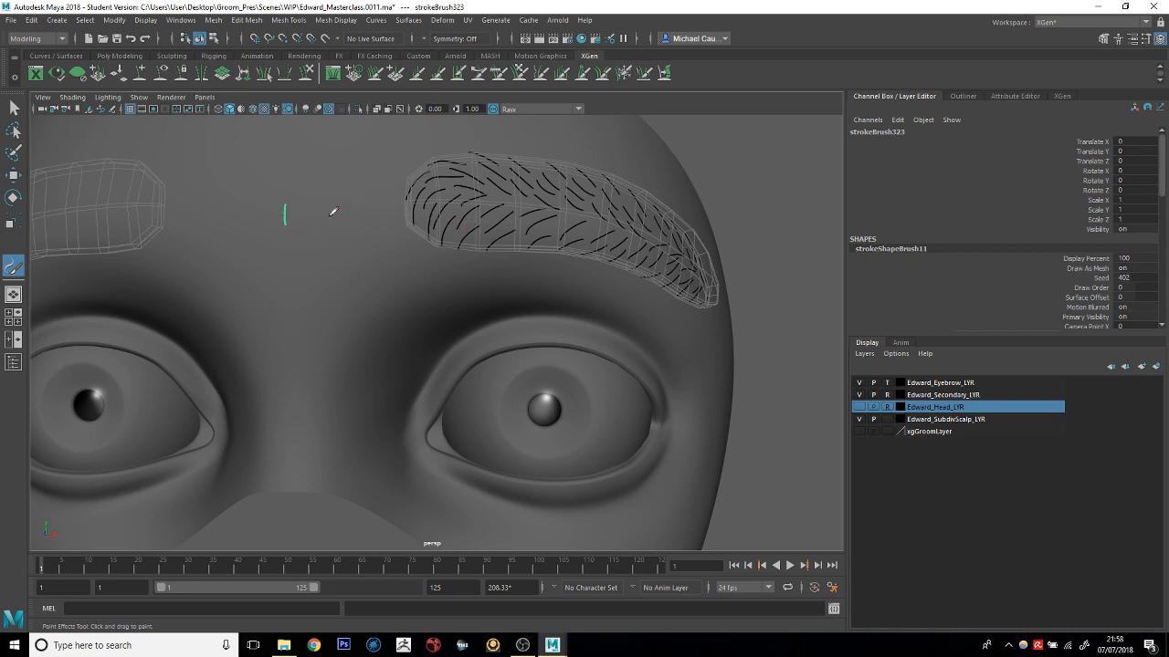
pyautogui.moveTo(311, 215); pyautogui.dragTo(312, 238)
pyautogui.moveTo(345, 201)
pyautogui.mouseDown()
pyautogui.moveTo(343, 219)
pyautogui.moveTo(389, 230)
pyautogui.moveTo(403, 168)
pyautogui.moveTo(425, 156)
pyautogui.mouseUp()
pyautogui.moveTo(399, 213); pyautogui.dragTo(406, 187)
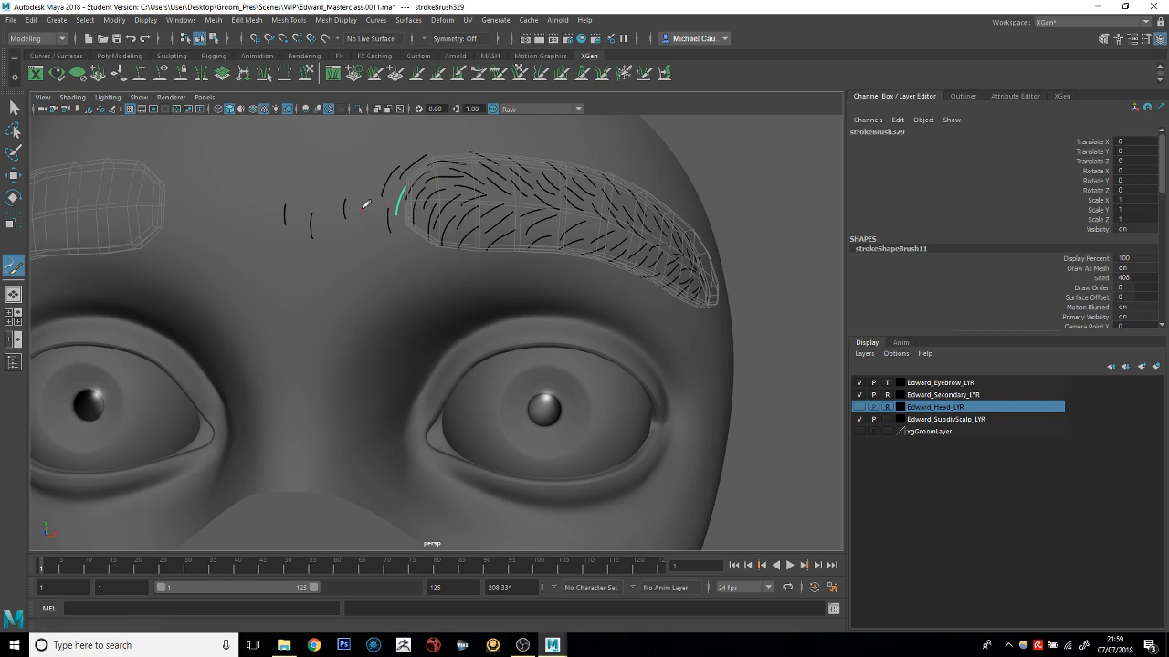
# Add short upward strokes higher up between the brows, undoing and repainting them, plus one lower stroke beside the eyebrow's inner end
pyautogui.moveTo(362, 180)
pyautogui.mouseDown()
pyautogui.moveTo(391, 144)
pyautogui.moveTo(373, 162)
pyautogui.moveTo(334, 167)
pyautogui.mouseUp()
pyautogui.hotkey('ctrl', 'z')
pyautogui.hotkey('ctrl', 'z')
pyautogui.moveTo(364, 211); pyautogui.dragTo(369, 187)
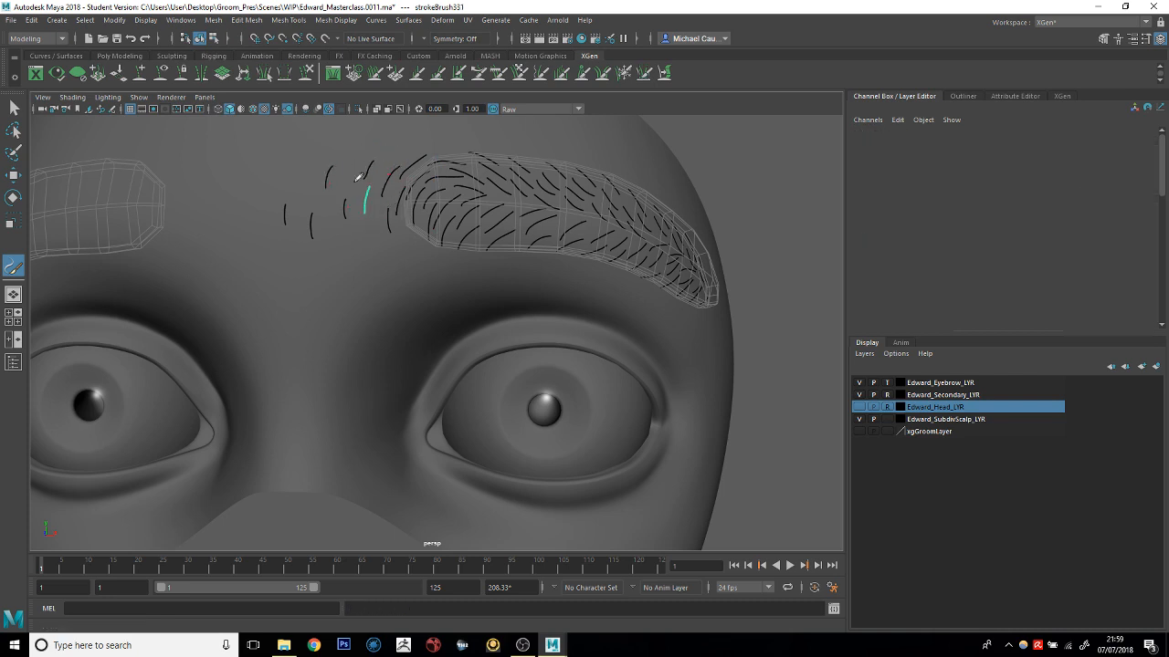
# Paint short upward strokes starting just below the eyebrow's lower edge, around the inner corner and along its inner part
pyautogui.scroll(4, 433, 220)
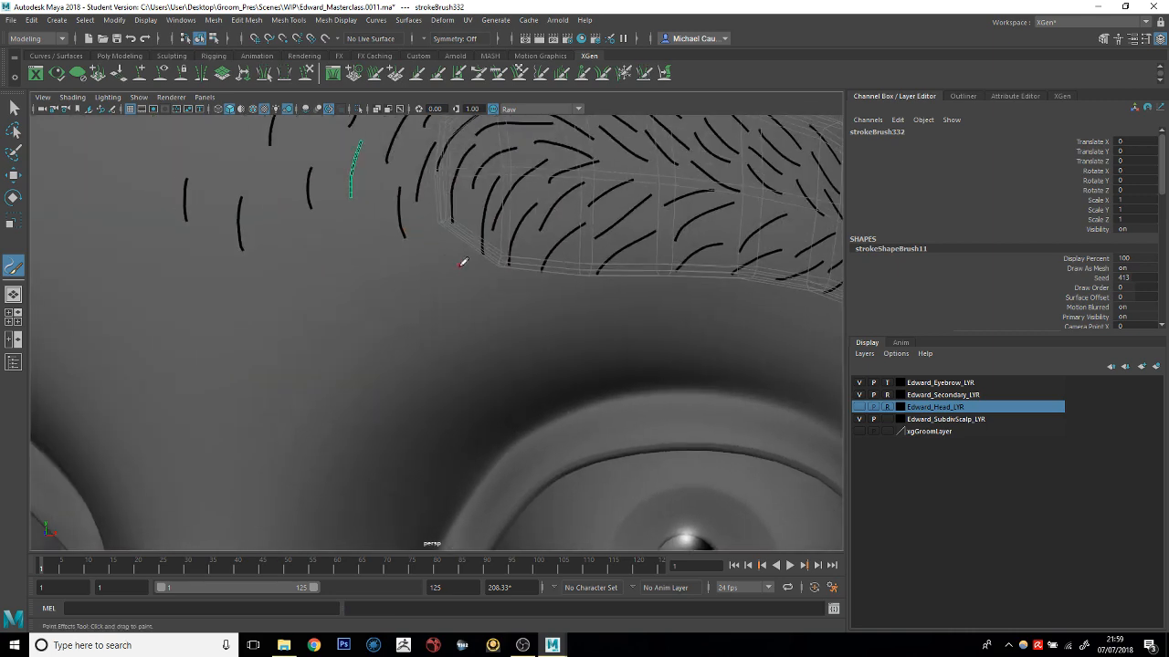
pyautogui.moveTo(460, 268); pyautogui.dragTo(465, 225)
pyautogui.moveTo(535, 272)
pyautogui.keyDown('alt'); pyautogui.mouseDown(button='middle')
pyautogui.moveTo(428, 179)
pyautogui.moveTo(444, 243)
pyautogui.mouseUp(button='middle'); pyautogui.keyUp('alt')
pyautogui.moveTo(432, 255); pyautogui.dragTo(442, 216)
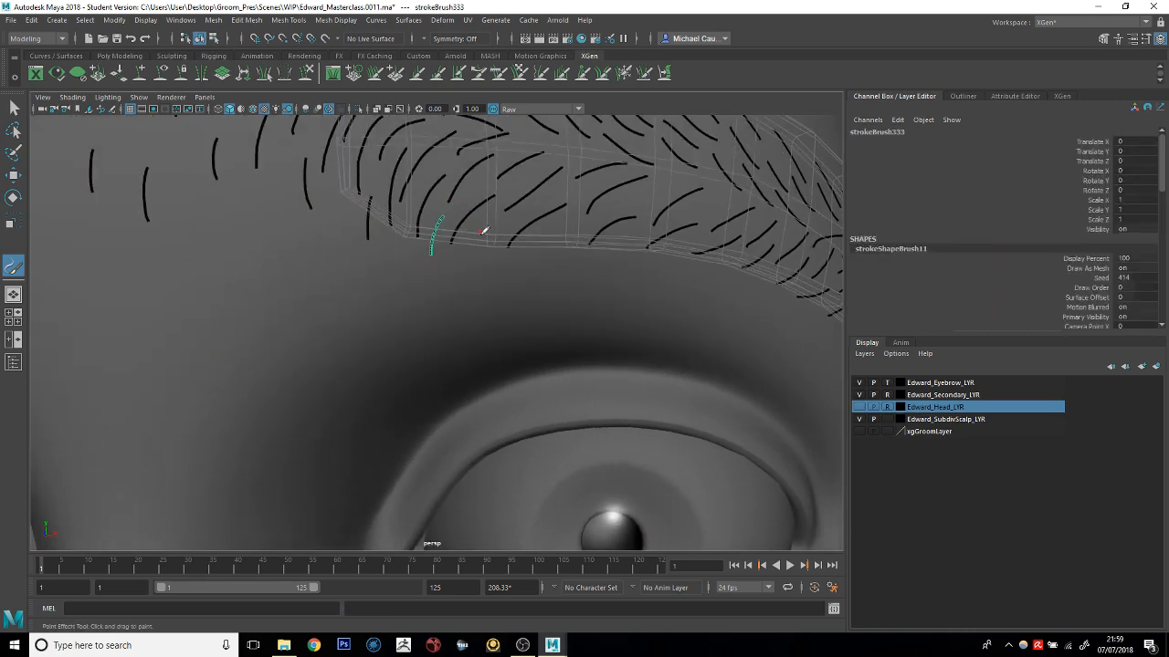
pyautogui.moveTo(477, 260); pyautogui.dragTo(493, 219)
pyautogui.keyDown('alt'); pyautogui.moveTo(496, 213); pyautogui.dragTo(448, 224, button='middle'); pyautogui.keyUp('alt')
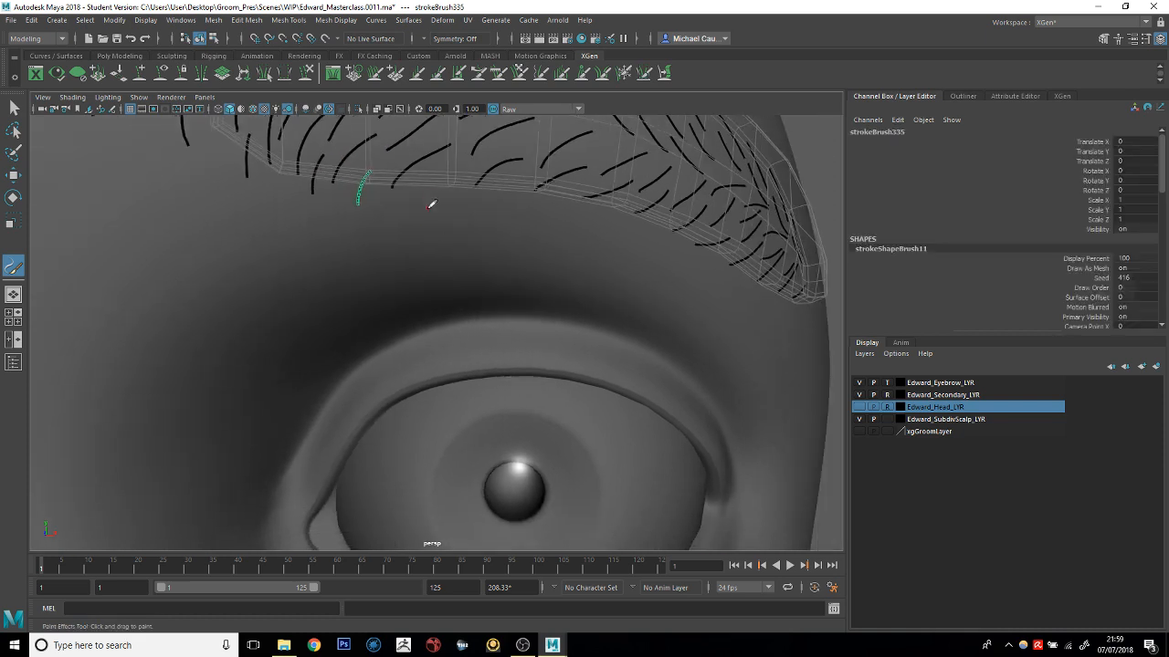
# Continue the short upward-slanting strokes just below the eyebrow's lower edge, along its outer half toward the tail
pyautogui.moveTo(428, 207); pyautogui.dragTo(460, 170)
pyautogui.keyDown('alt'); pyautogui.moveTo(488, 190); pyautogui.dragTo(445, 232, button='middle'); pyautogui.keyUp('alt')
pyautogui.moveTo(420, 250)
pyautogui.mouseDown()
pyautogui.moveTo(453, 222)
pyautogui.moveTo(504, 225)
pyautogui.mouseUp()
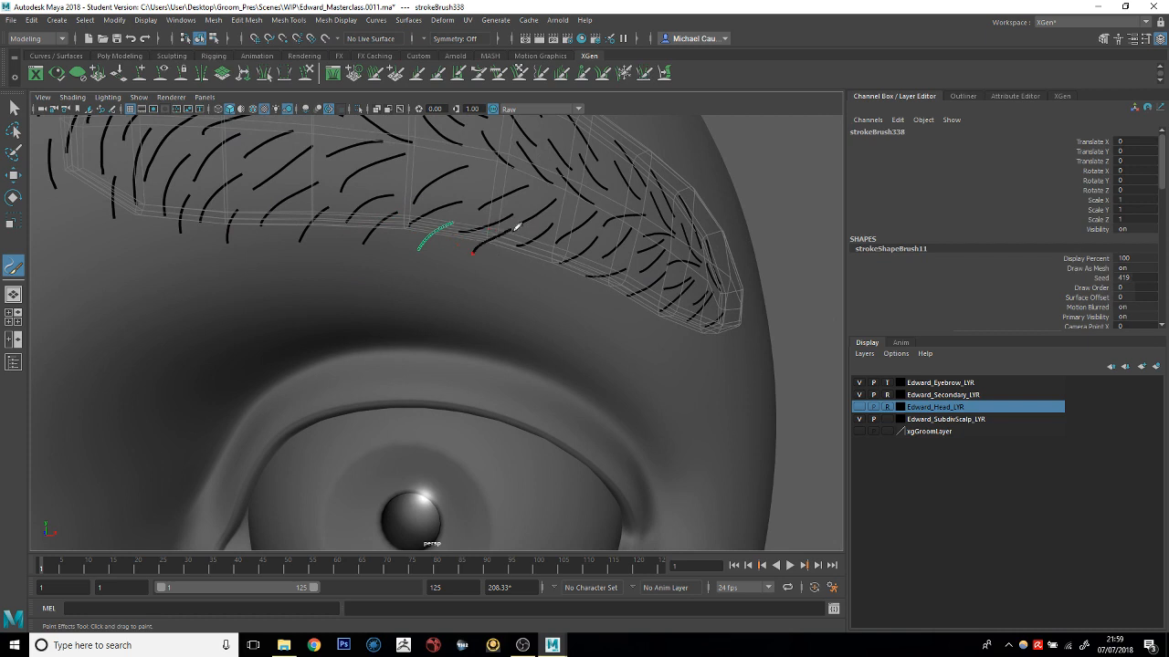
pyautogui.keyDown('alt'); pyautogui.moveTo(504, 225); pyautogui.dragTo(450, 245, button='middle'); pyautogui.keyUp('alt')
pyautogui.moveTo(447, 245); pyautogui.dragTo(479, 223)
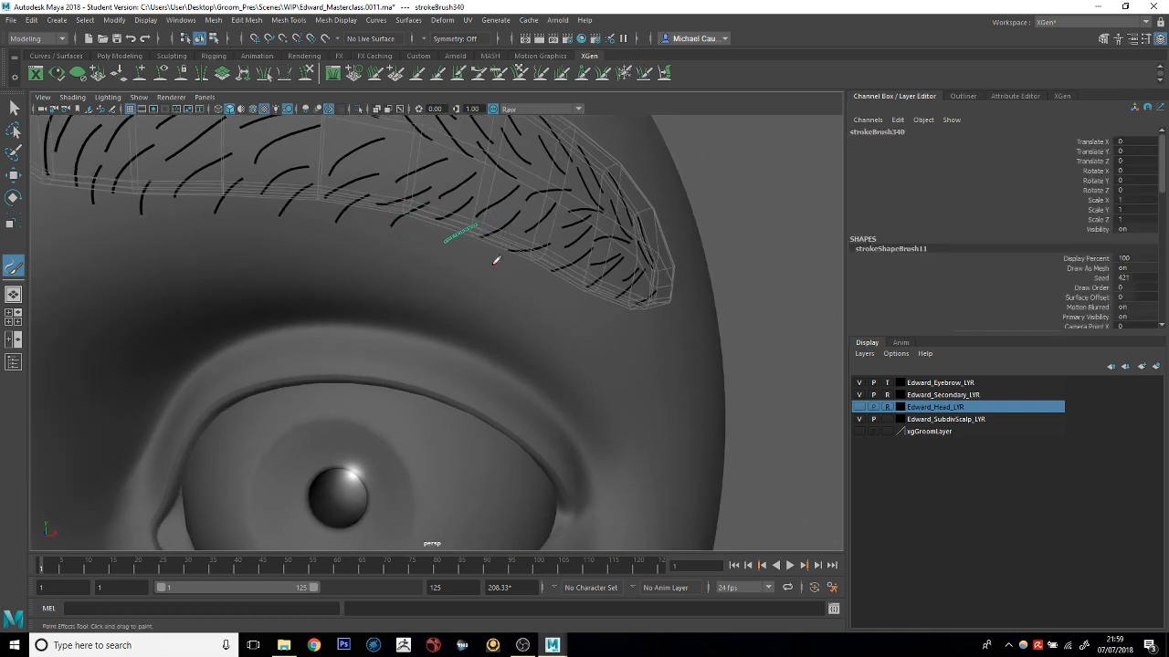
pyautogui.moveTo(480, 265)
pyautogui.mouseDown()
pyautogui.moveTo(508, 243)
pyautogui.moveTo(548, 255)
pyautogui.mouseUp()
pyautogui.keyDown('alt'); pyautogui.moveTo(547, 254); pyautogui.dragTo(418, 245, button='middle'); pyautogui.keyUp('alt')
pyautogui.moveTo(367, 250)
pyautogui.mouseDown()
pyautogui.moveTo(397, 239)
pyautogui.moveTo(436, 248)
pyautogui.moveTo(429, 266)
pyautogui.mouseUp()
pyautogui.keyDown('alt'); pyautogui.moveTo(407, 225); pyautogui.dragTo(466, 226, button='middle'); pyautogui.keyUp('alt')
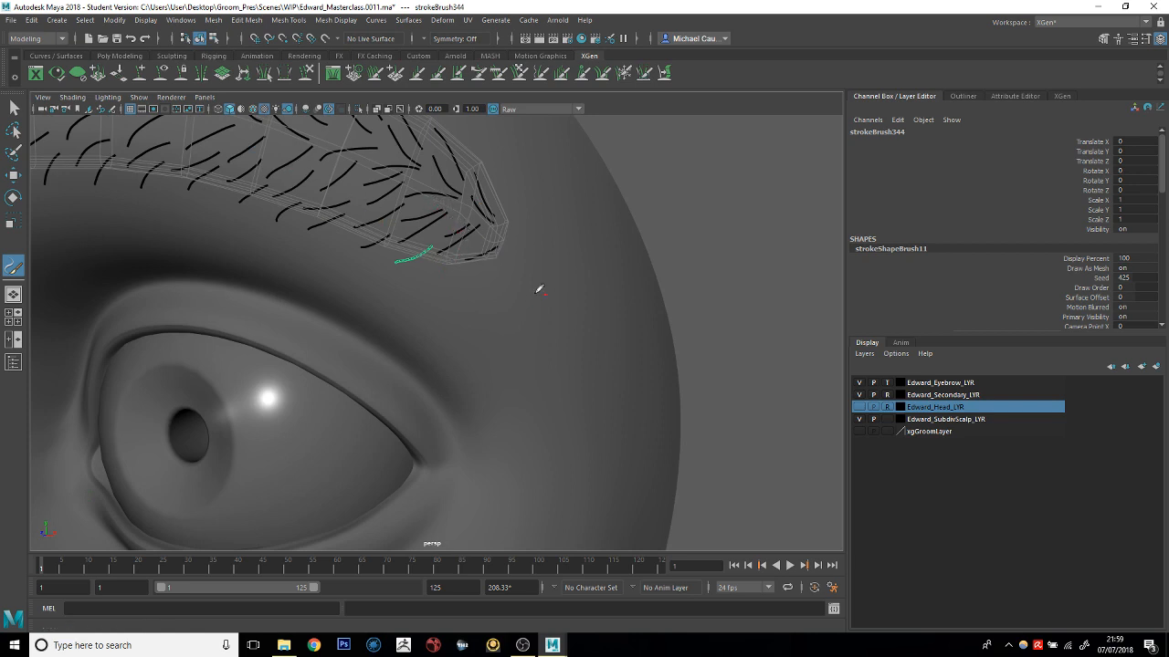
# Redo the strokes under the eyebrow's tail and continue sparse short strokes past its tip down toward the temple
pyautogui.moveTo(444, 280)
pyautogui.keyDown('alt'); pyautogui.mouseDown()
pyautogui.moveTo(420, 225)
pyautogui.moveTo(466, 257)
pyautogui.moveTo(429, 253)
pyautogui.mouseUp(); pyautogui.keyUp('alt')
pyautogui.hotkey('ctrl', 'z')
pyautogui.keyDown('alt'); pyautogui.moveTo(429, 254); pyautogui.dragTo(465, 265, button='middle'); pyautogui.keyUp('alt')
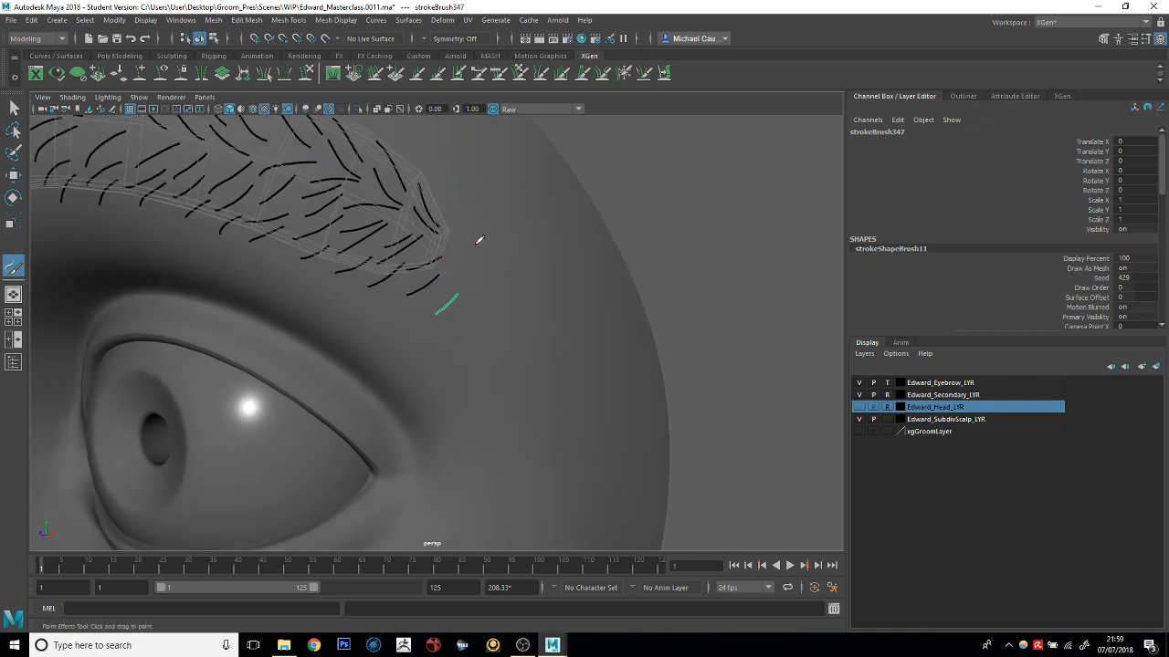
pyautogui.moveTo(464, 221)
pyautogui.keyDown('alt'); pyautogui.mouseDown()
pyautogui.moveTo(465, 204)
pyautogui.moveTo(447, 248)
pyautogui.mouseUp(); pyautogui.keyUp('alt')
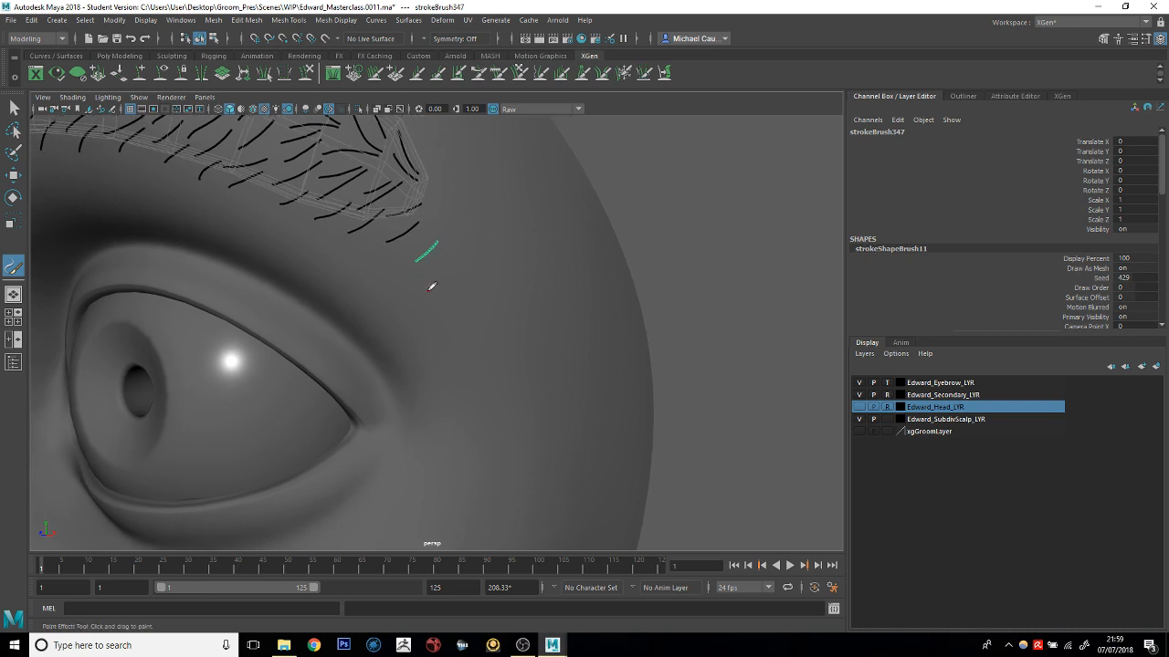
pyautogui.moveTo(430, 292); pyautogui.dragTo(461, 272)
pyautogui.moveTo(489, 317); pyautogui.dragTo(444, 281)
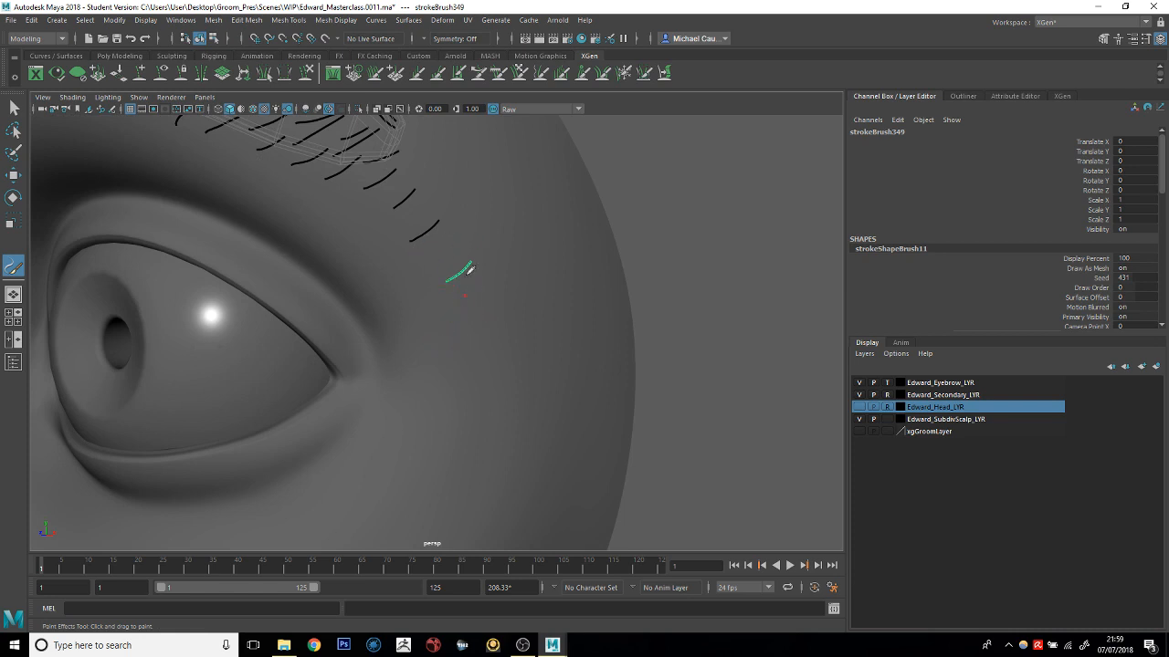
pyautogui.keyDown('alt'); pyautogui.moveTo(434, 264); pyautogui.dragTo(453, 276); pyautogui.keyUp('alt')
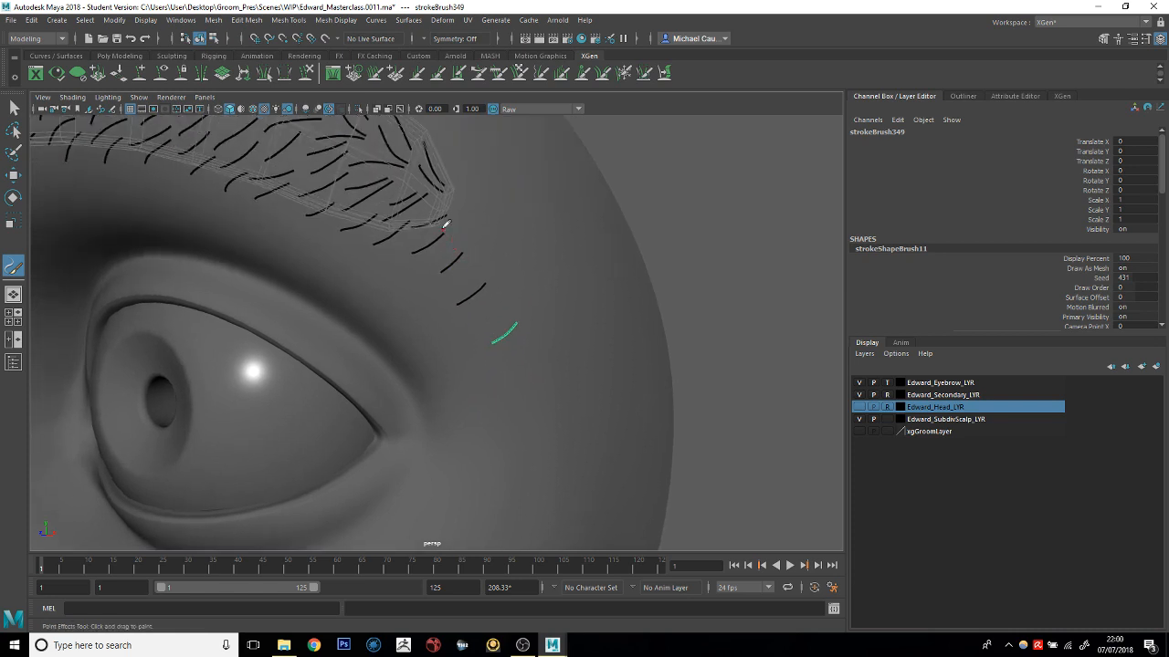
# Try extra strokes around the tip of the eyebrow's tail, undoing the unwanted ones
pyautogui.keyDown('alt'); pyautogui.moveTo(456, 220); pyautogui.dragTo(390, 210); pyautogui.keyUp('alt')
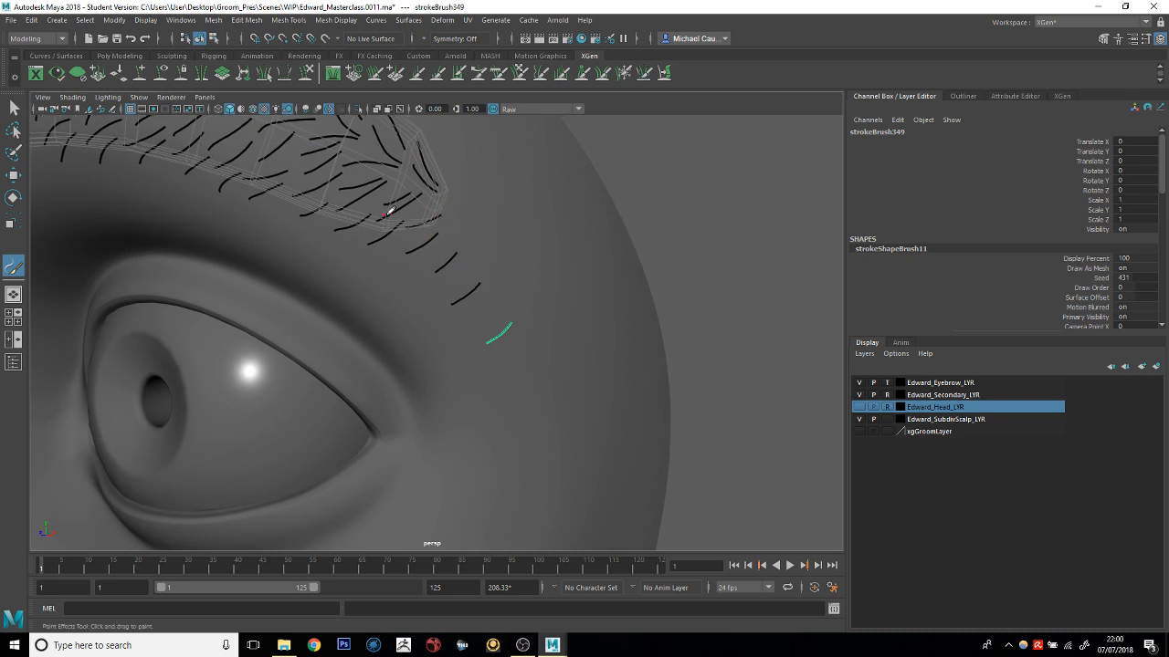
pyautogui.moveTo(440, 252)
pyautogui.mouseDown()
pyautogui.moveTo(462, 221)
pyautogui.moveTo(441, 236)
pyautogui.moveTo(468, 245)
pyautogui.mouseUp()
pyautogui.moveTo(413, 204)
pyautogui.mouseDown()
pyautogui.moveTo(444, 252)
pyautogui.moveTo(428, 265)
pyautogui.mouseUp()
pyautogui.hotkey('ctrl', 'z')
pyautogui.hotkey('ctrl', 'z')
pyautogui.hotkey('ctrl', 'z')
pyautogui.keyDown('alt'); pyautogui.moveTo(279, 189); pyautogui.dragTo(527, 331, button='middle'); pyautogui.keyUp('alt')
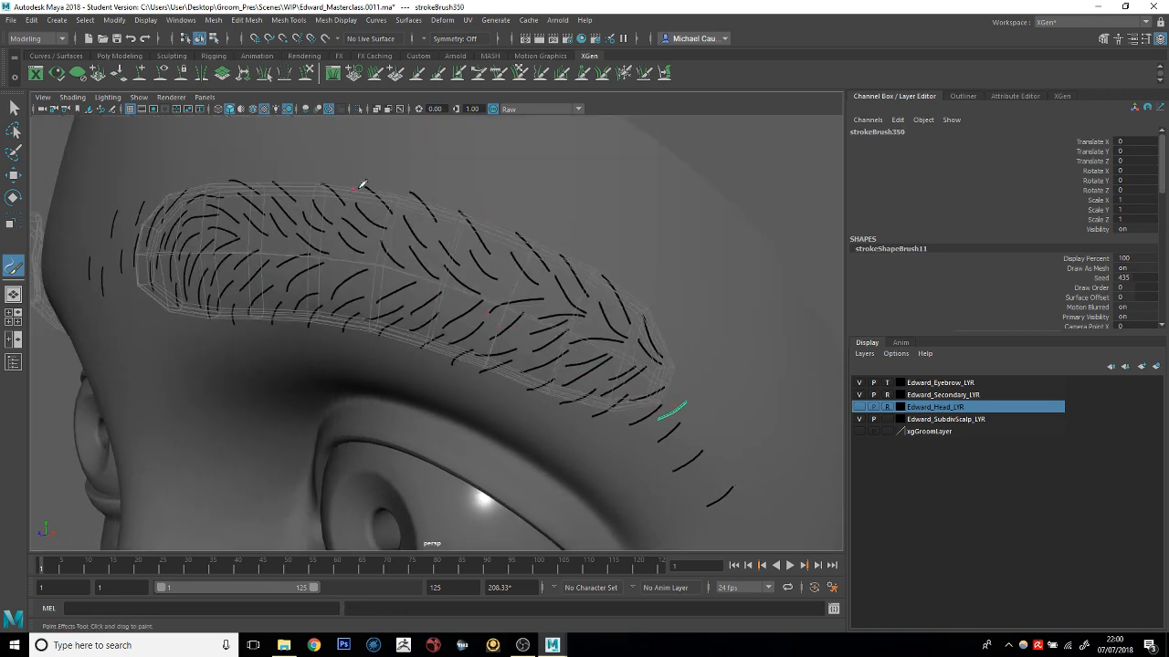
# Paint outward-sloping strokes just above the eyebrow's upper edge, from its inner end to the tail
pyautogui.keyDown('alt'); pyautogui.moveTo(362, 186); pyautogui.dragTo(409, 196); pyautogui.keyUp('alt')
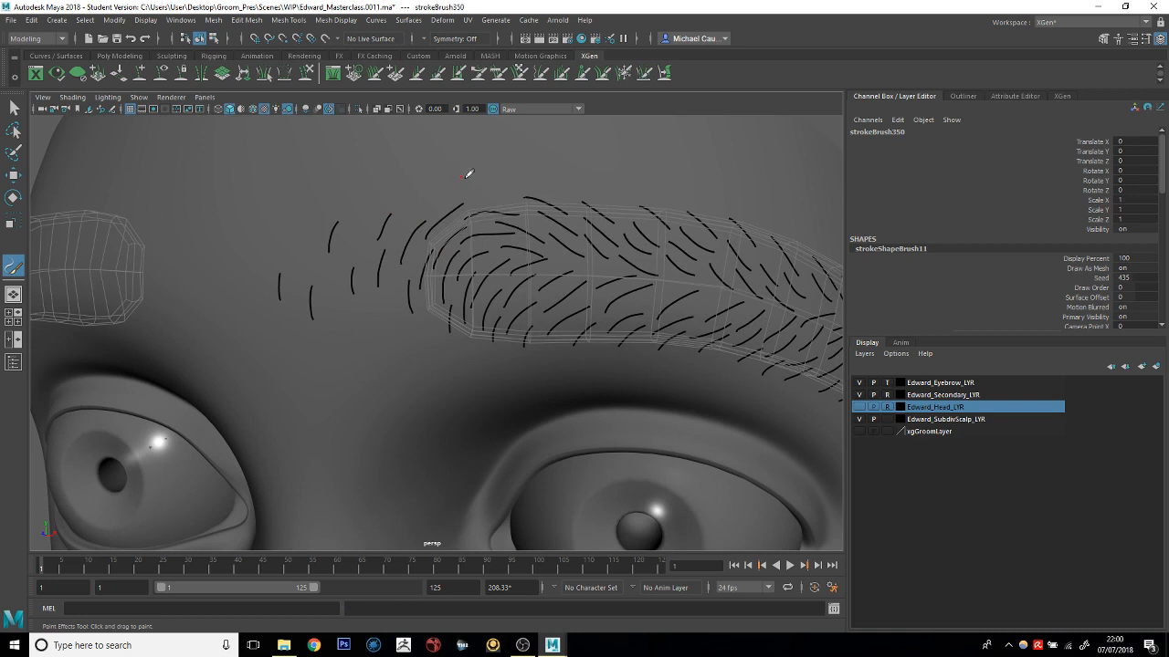
pyautogui.moveTo(467, 173); pyautogui.dragTo(511, 197)
pyautogui.keyDown('alt'); pyautogui.moveTo(511, 198); pyautogui.dragTo(478, 201, button='middle'); pyautogui.keyUp('alt')
pyautogui.moveTo(475, 196)
pyautogui.mouseDown()
pyautogui.moveTo(507, 223)
pyautogui.moveTo(561, 224)
pyautogui.mouseUp()
pyautogui.keyDown('alt'); pyautogui.moveTo(598, 219); pyautogui.dragTo(490, 204, button='middle'); pyautogui.keyUp('alt')
pyautogui.moveTo(487, 194)
pyautogui.mouseDown()
pyautogui.moveTo(514, 221)
pyautogui.moveTo(559, 228)
pyautogui.mouseUp()
pyautogui.moveTo(564, 215)
pyautogui.keyDown('alt'); pyautogui.mouseDown(button='middle')
pyautogui.moveTo(493, 213)
pyautogui.moveTo(473, 239)
pyautogui.mouseUp(button='middle'); pyautogui.keyUp('alt')
pyautogui.moveTo(497, 230); pyautogui.dragTo(563, 294)
pyautogui.keyDown('alt'); pyautogui.moveTo(219, 177); pyautogui.dragTo(433, 203, button='middle'); pyautogui.keyUp('alt')
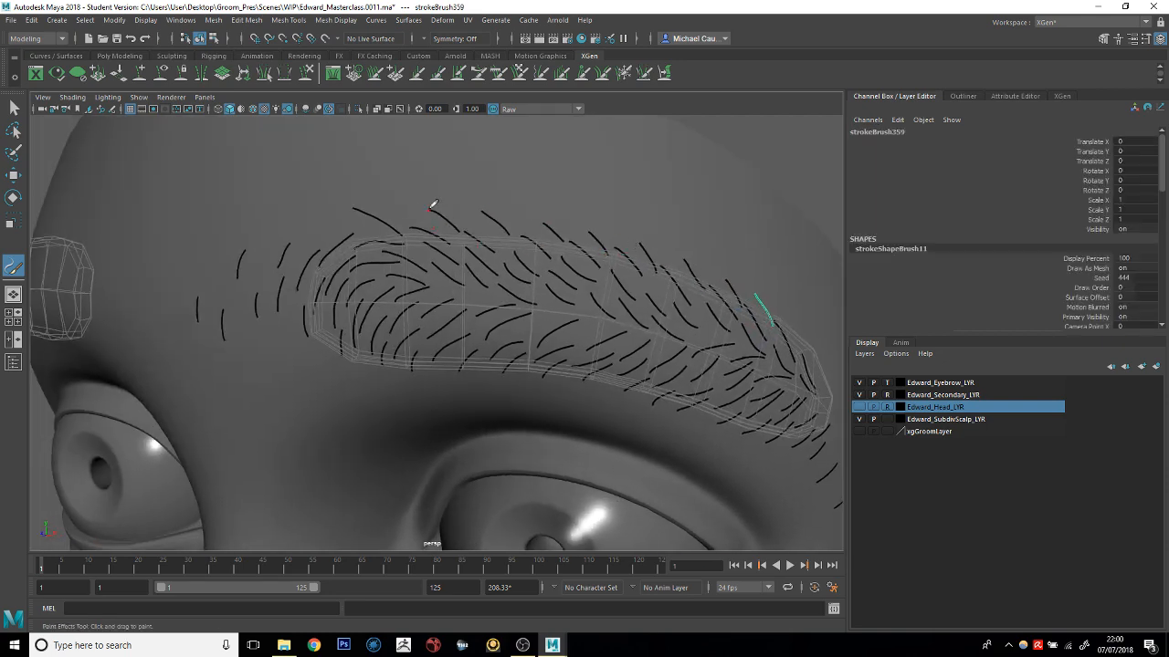
# Paint a few sparse curved strokes high on the forehead above the eyebrow's inner end
pyautogui.keyDown('alt'); pyautogui.moveTo(359, 195); pyautogui.dragTo(471, 202, button='middle'); pyautogui.keyUp('alt')
pyautogui.keyDown('alt'); pyautogui.moveTo(465, 151); pyautogui.dragTo(477, 267, button='middle'); pyautogui.keyUp('alt')
pyautogui.scroll(-3, 478, 268)
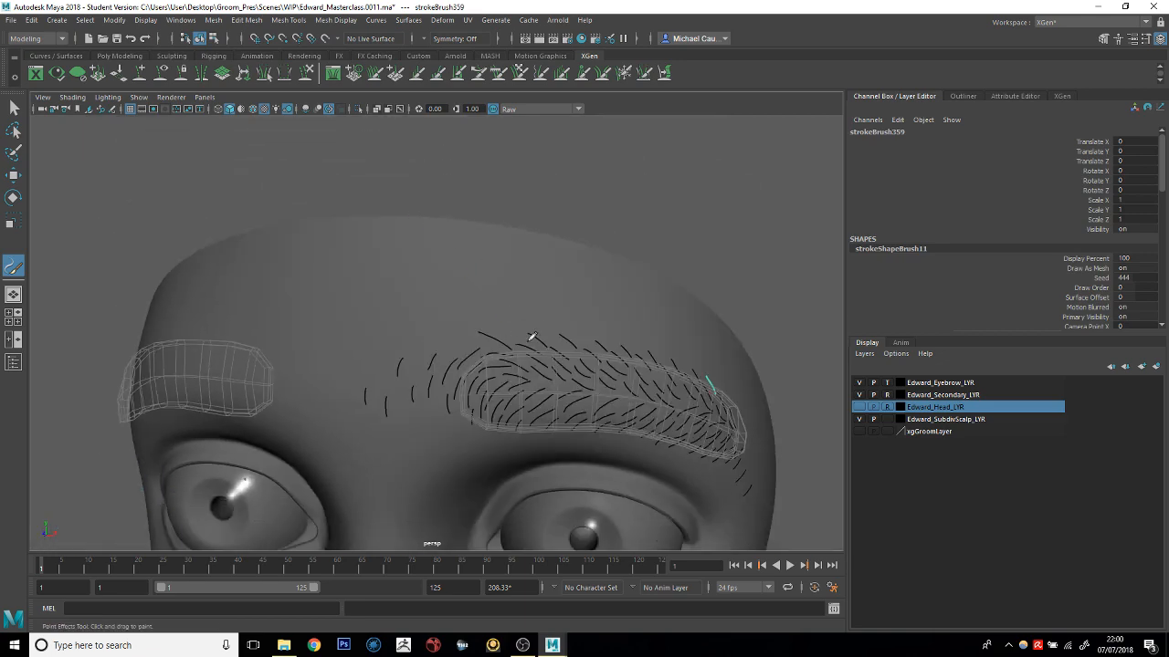
pyautogui.keyDown('alt'); pyautogui.moveTo(487, 321); pyautogui.dragTo(508, 283); pyautogui.keyUp('alt')
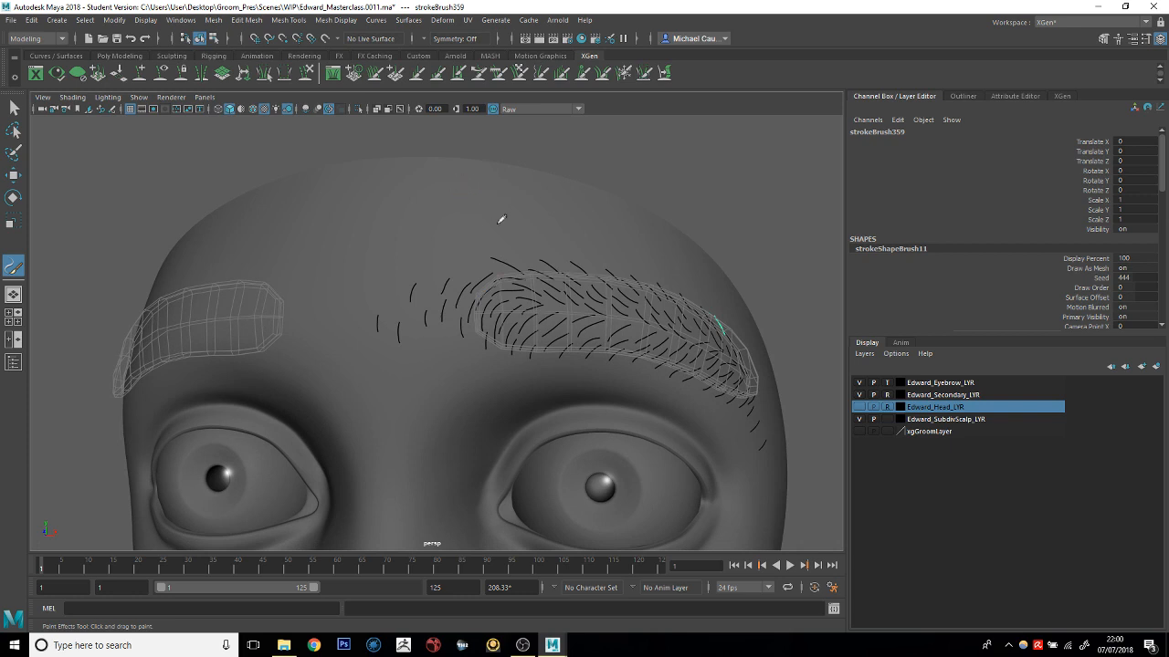
pyautogui.moveTo(498, 221)
pyautogui.keyDown('alt'); pyautogui.mouseDown()
pyautogui.moveTo(465, 230)
pyautogui.moveTo(494, 256)
pyautogui.moveTo(493, 285)
pyautogui.mouseUp(); pyautogui.keyUp('alt')
pyautogui.moveTo(431, 225)
pyautogui.mouseDown()
pyautogui.moveTo(436, 250)
pyautogui.moveTo(475, 259)
pyautogui.mouseUp()
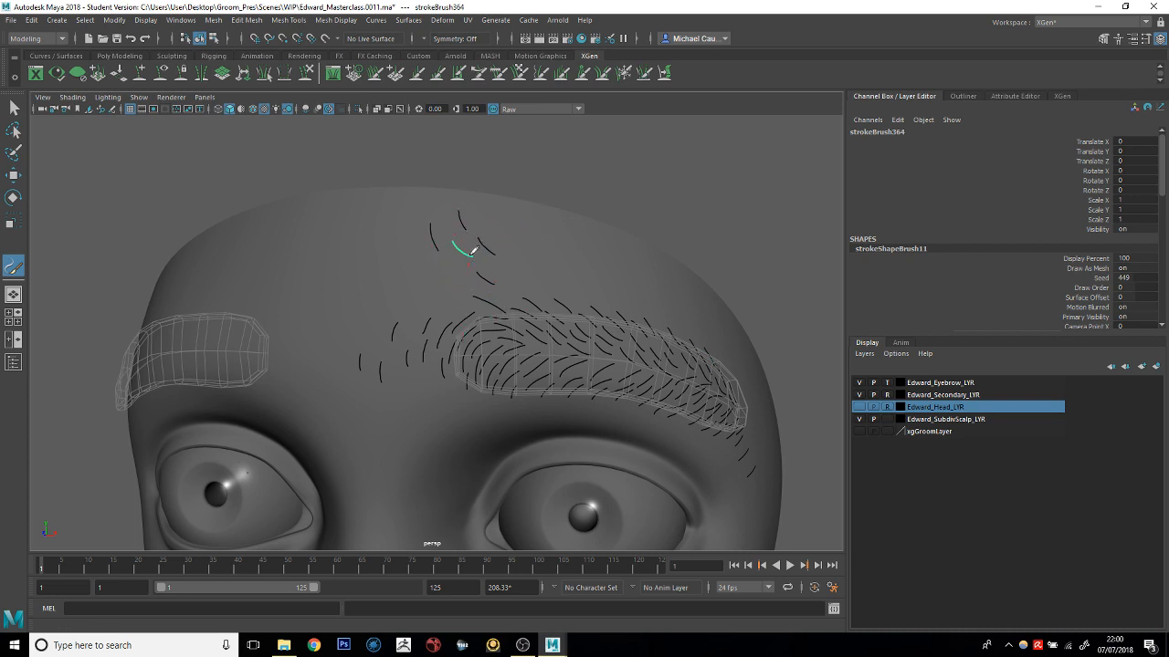
# Add more forehead strokes toward the centre line, filling the area between the upper strokes and those between the brows
pyautogui.keyDown('alt'); pyautogui.moveTo(473, 251); pyautogui.dragTo(510, 243); pyautogui.keyUp('alt')
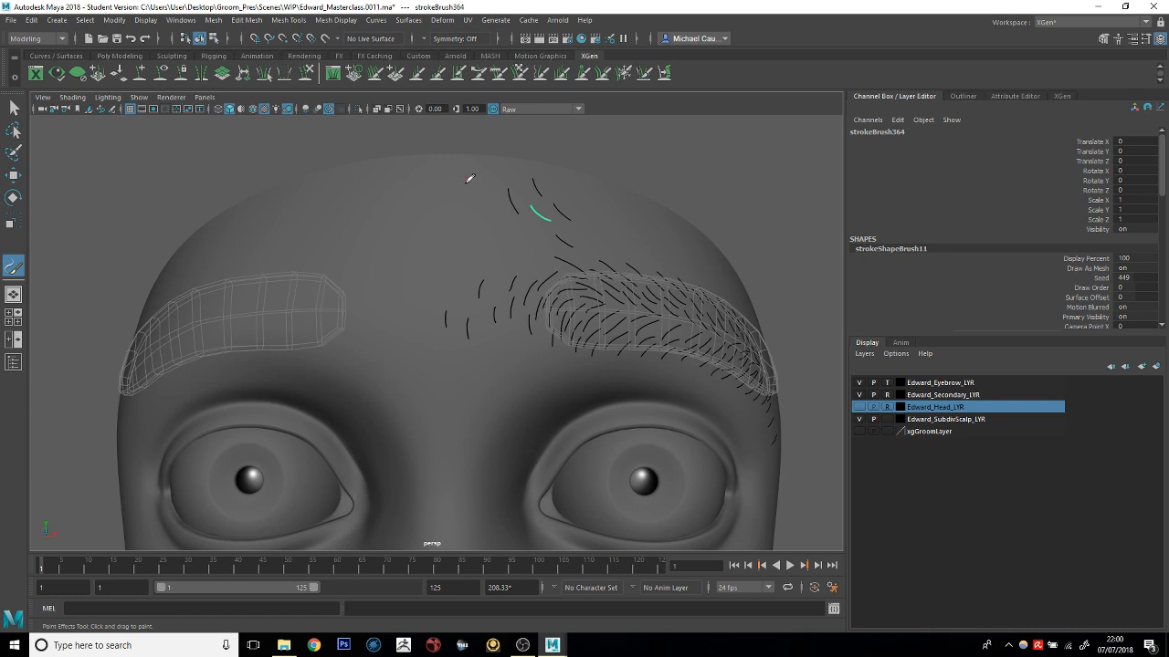
pyautogui.moveTo(467, 180)
pyautogui.mouseDown()
pyautogui.moveTo(472, 215)
pyautogui.moveTo(509, 234)
pyautogui.mouseUp()
pyautogui.moveTo(464, 278)
pyautogui.mouseDown()
pyautogui.moveTo(490, 258)
pyautogui.moveTo(483, 238)
pyautogui.moveTo(486, 250)
pyautogui.moveTo(452, 272)
pyautogui.mouseUp()
pyautogui.hotkey('ctrl', 'z')
pyautogui.moveTo(445, 228)
pyautogui.mouseDown()
pyautogui.moveTo(437, 244)
pyautogui.moveTo(509, 252)
pyautogui.moveTo(524, 268)
pyautogui.moveTo(497, 281)
pyautogui.moveTo(419, 247)
pyautogui.moveTo(487, 266)
pyautogui.mouseUp()
# Paint additional short strokes in the gaps just below the inner half of the eyebrow's lower edge
pyautogui.keyDown('alt'); pyautogui.moveTo(486, 266); pyautogui.dragTo(461, 256); pyautogui.keyUp('alt')
pyautogui.moveTo(461, 319)
pyautogui.keyDown('alt'); pyautogui.mouseDown(button='middle')
pyautogui.moveTo(460, 229)
pyautogui.moveTo(487, 230)
pyautogui.mouseUp(button='middle'); pyautogui.keyUp('alt')
pyautogui.keyDown('alt'); pyautogui.moveTo(486, 229); pyautogui.dragTo(585, 229, button='right'); pyautogui.keyUp('alt')
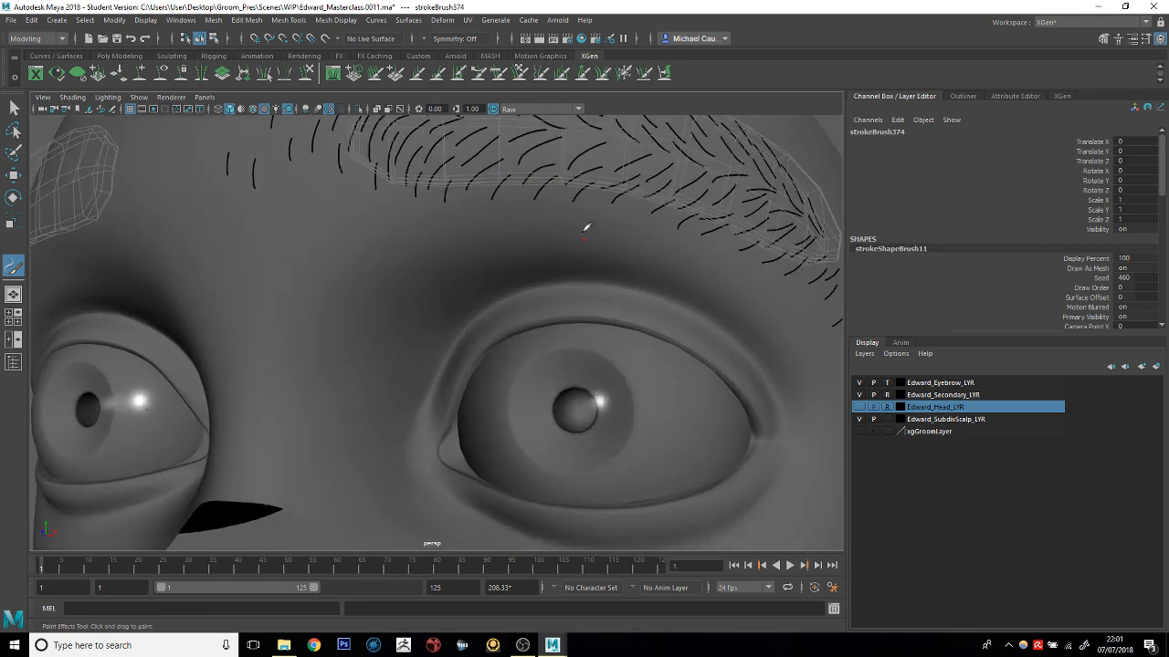
pyautogui.keyDown('alt'); pyautogui.moveTo(490, 191); pyautogui.dragTo(469, 241, button='middle'); pyautogui.keyUp('alt')
pyautogui.moveTo(492, 262); pyautogui.dragTo(505, 242)
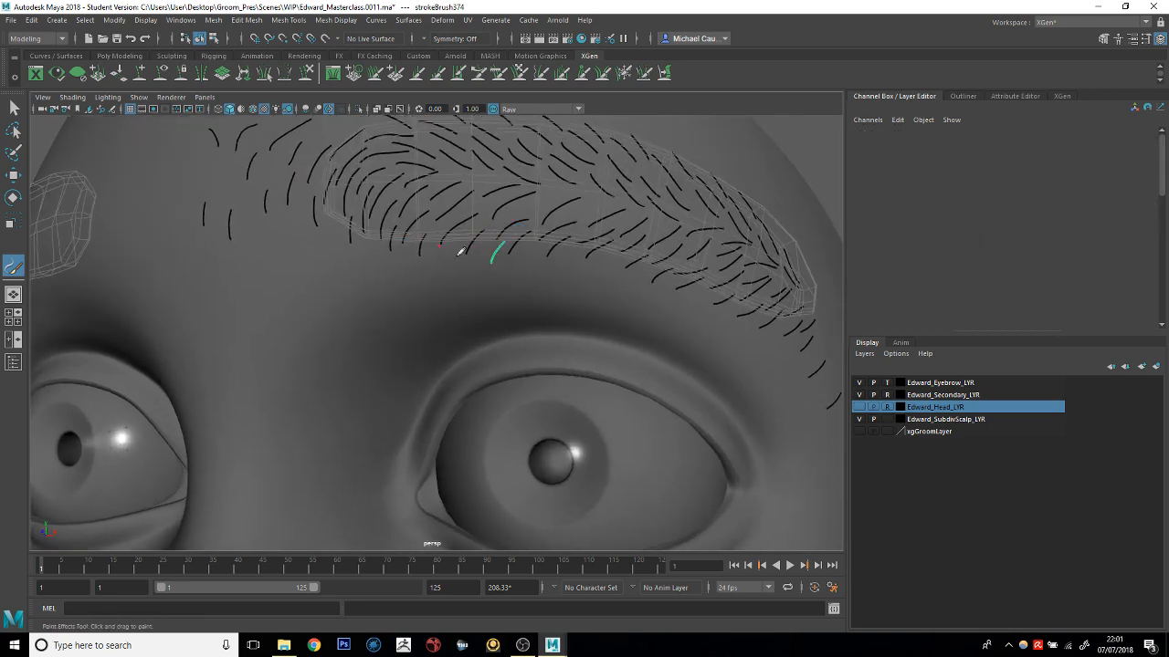
pyautogui.moveTo(443, 264); pyautogui.dragTo(468, 239)
# Fill gaps along the middle of the eyebrow with short strokes, undoing and repainting the first, and leave the Paint Effects tool
pyautogui.keyDown('alt'); pyautogui.moveTo(448, 216); pyautogui.dragTo(427, 219, button='right'); pyautogui.keyUp('alt')
pyautogui.keyDown('alt'); pyautogui.moveTo(504, 208); pyautogui.dragTo(493, 220); pyautogui.keyUp('alt')
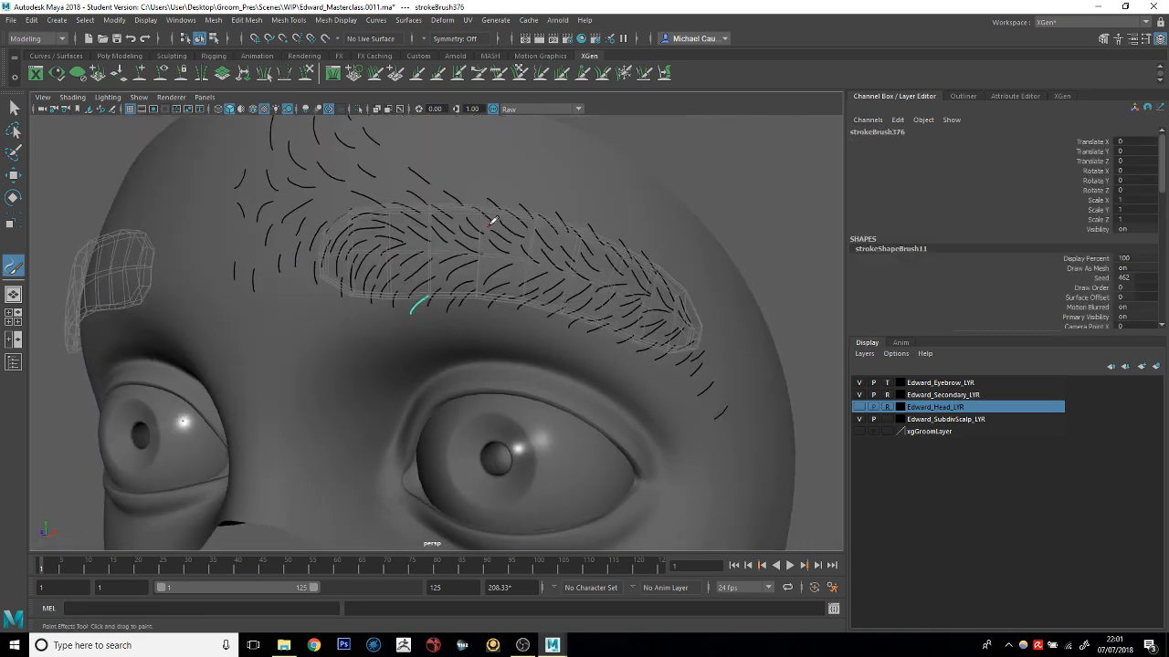
pyautogui.keyDown('alt'); pyautogui.moveTo(493, 220); pyautogui.dragTo(516, 222, button='right'); pyautogui.keyUp('alt')
pyautogui.moveTo(513, 231); pyautogui.dragTo(558, 218)
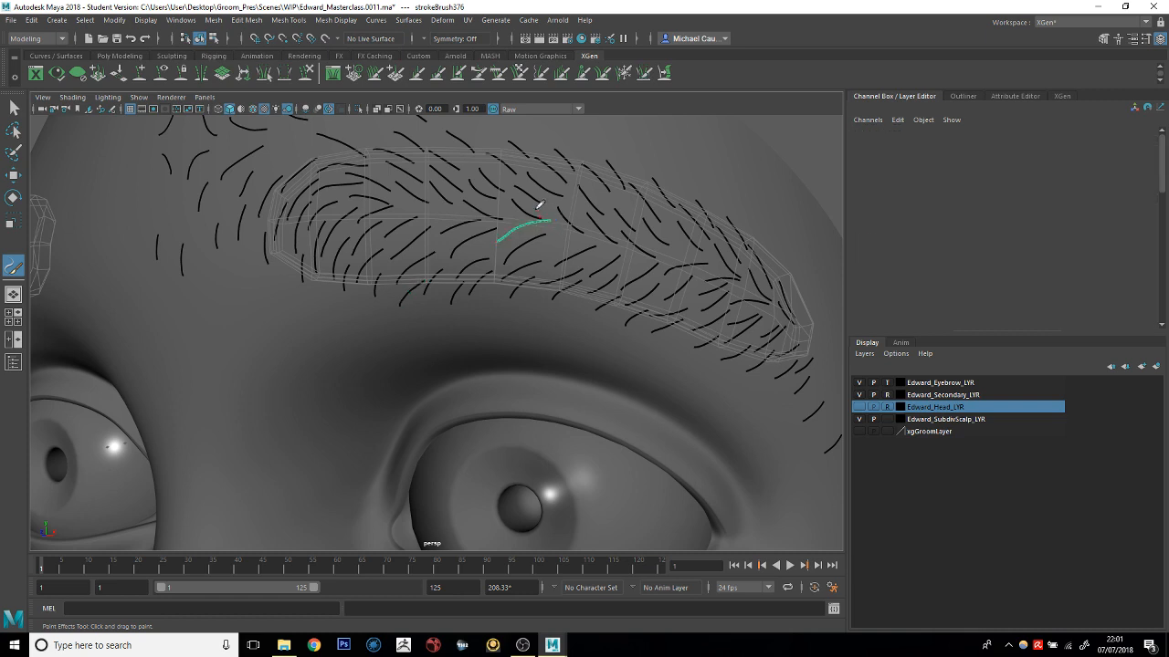
pyautogui.hotkey('ctrl', 'z')
pyautogui.moveTo(502, 241); pyautogui.dragTo(534, 226)
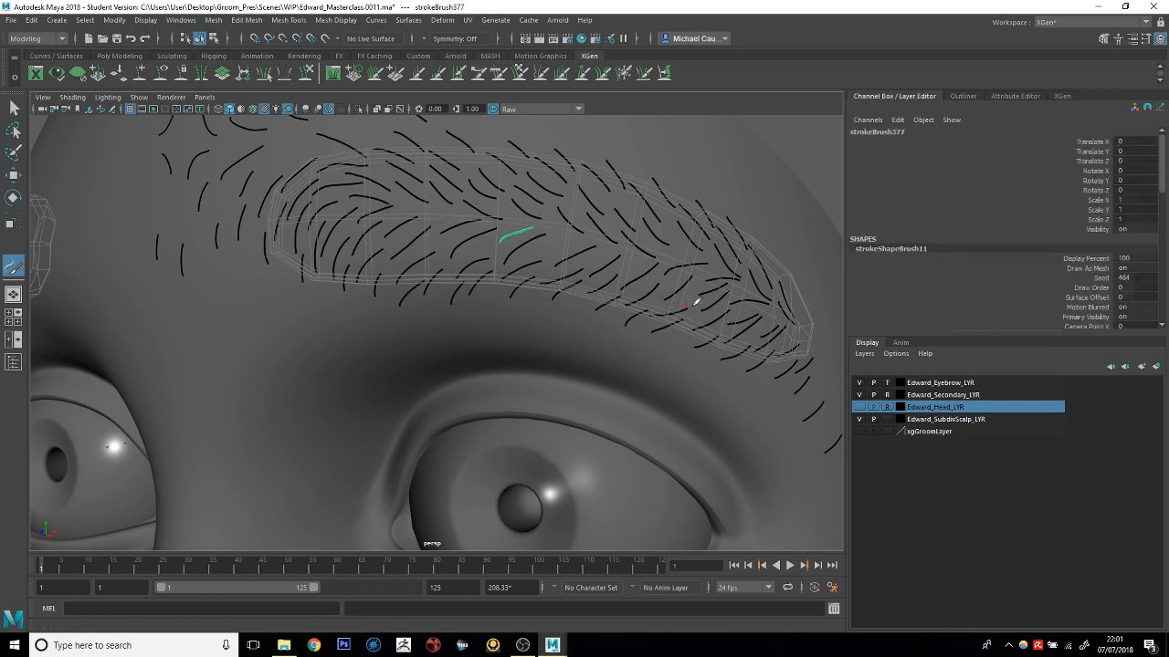
pyautogui.moveTo(513, 204)
pyautogui.keyDown('alt'); pyautogui.mouseDown()
pyautogui.moveTo(477, 226)
pyautogui.moveTo(510, 224)
pyautogui.moveTo(498, 228)
pyautogui.mouseUp(); pyautogui.keyUp('alt')
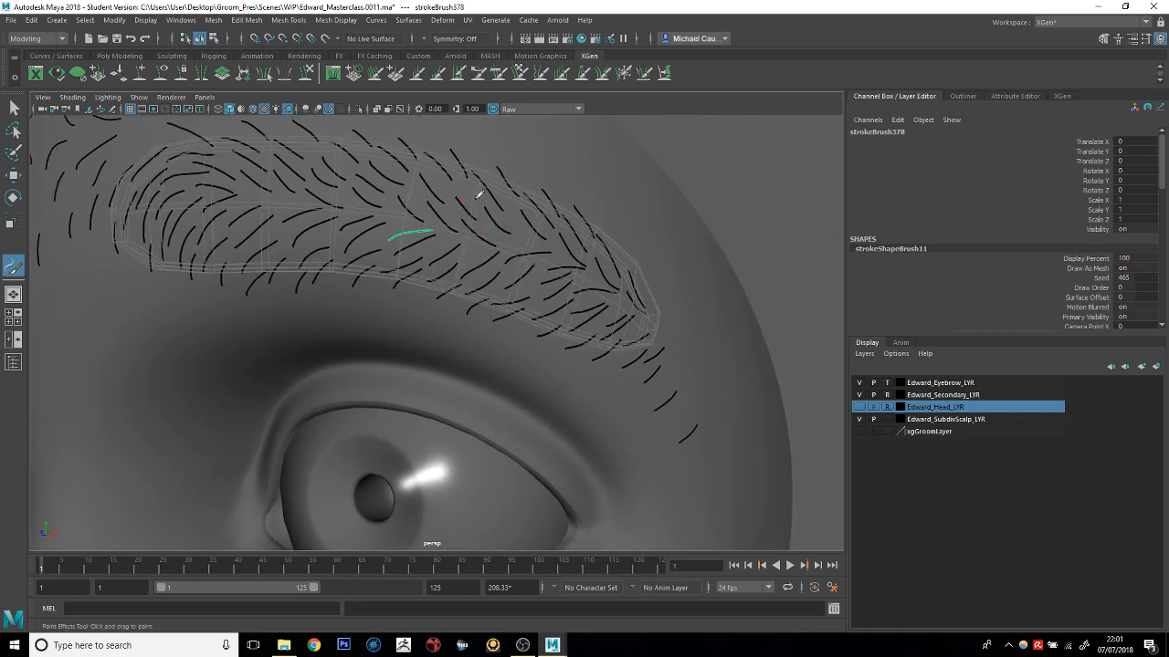
pyautogui.keyDown('alt'); pyautogui.moveTo(478, 195); pyautogui.dragTo(413, 190, button='right'); pyautogui.keyUp('alt')
pyautogui.keyDown('alt'); pyautogui.moveTo(442, 186); pyautogui.dragTo(475, 192); pyautogui.keyUp('alt')
pyautogui.keyDown('alt'); pyautogui.moveTo(481, 198); pyautogui.dragTo(498, 215, button='middle'); pyautogui.keyUp('alt')
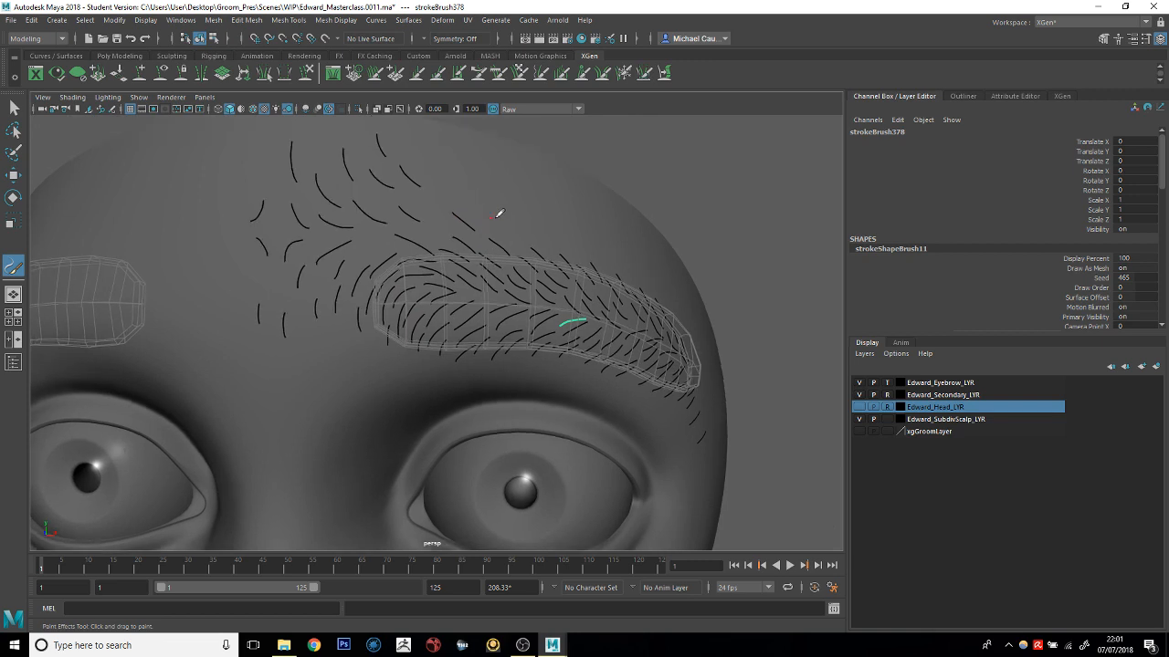
pyautogui.keyDown('alt'); pyautogui.moveTo(514, 217); pyautogui.dragTo(415, 201, button='right'); pyautogui.keyUp('alt')
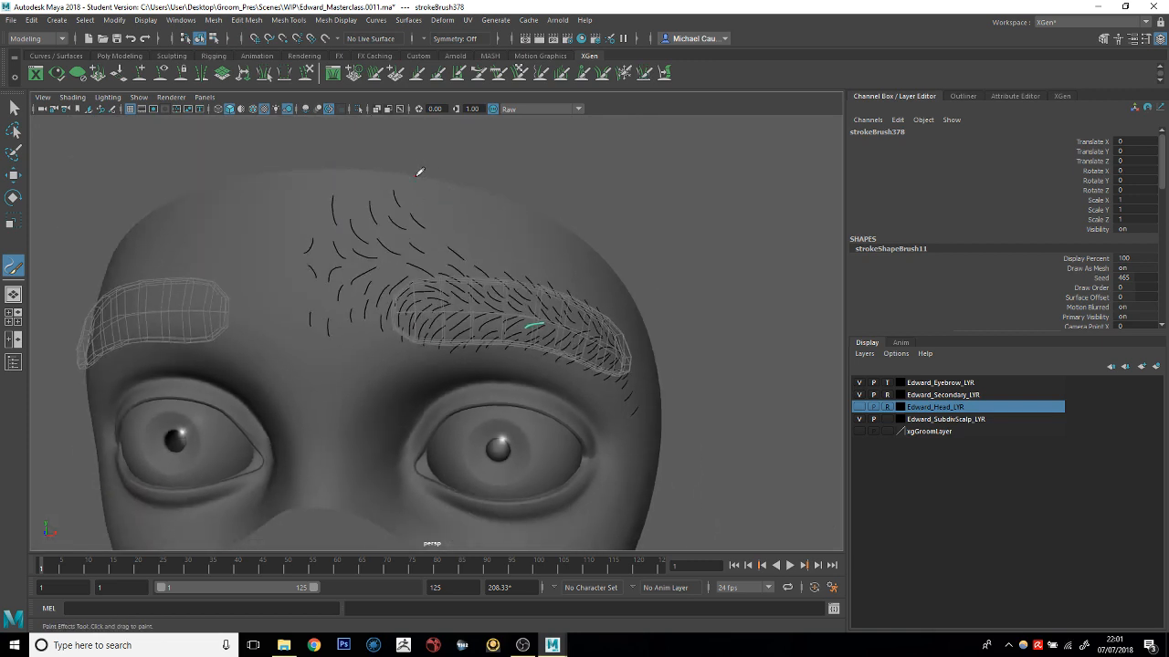
pyautogui.press('w')
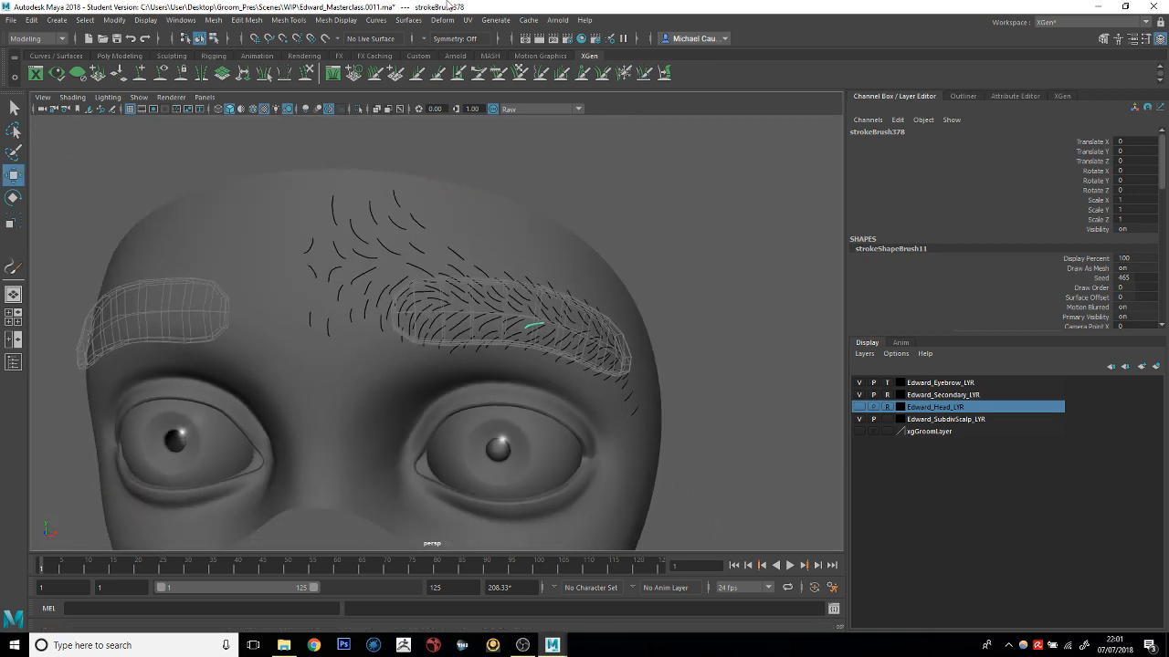
# Delete all the individually painted strokes, from strokeBrush11 through strokeBrush378
pyautogui.click(961, 97)
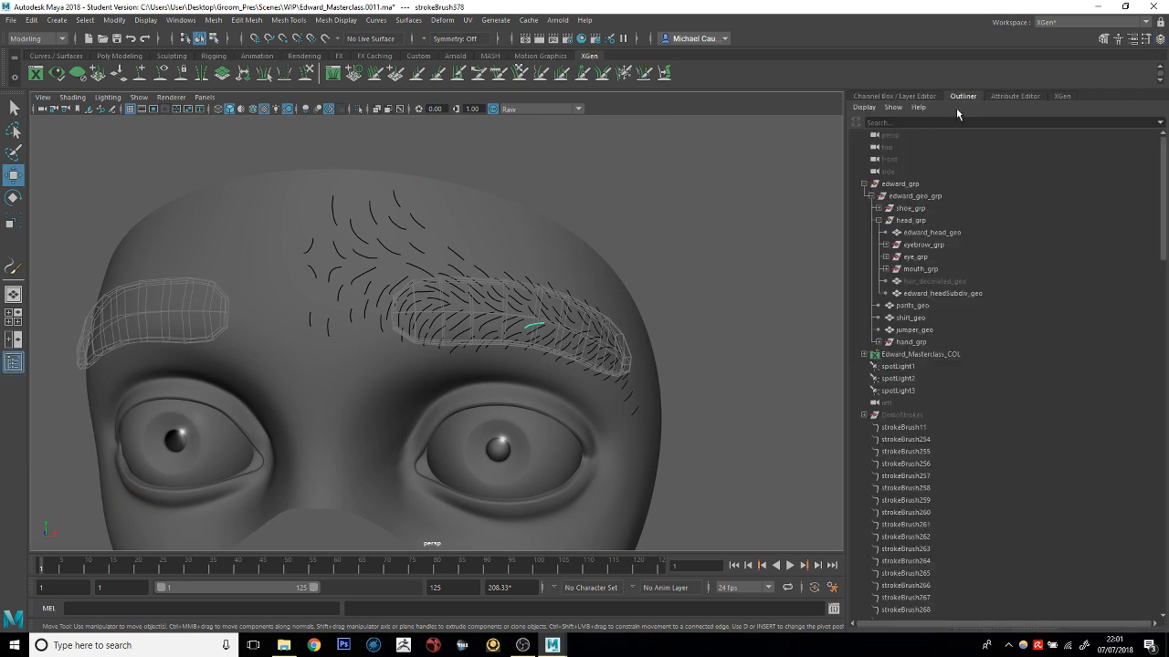
pyautogui.click(904, 428)
pyautogui.scroll(-20, 918, 456)
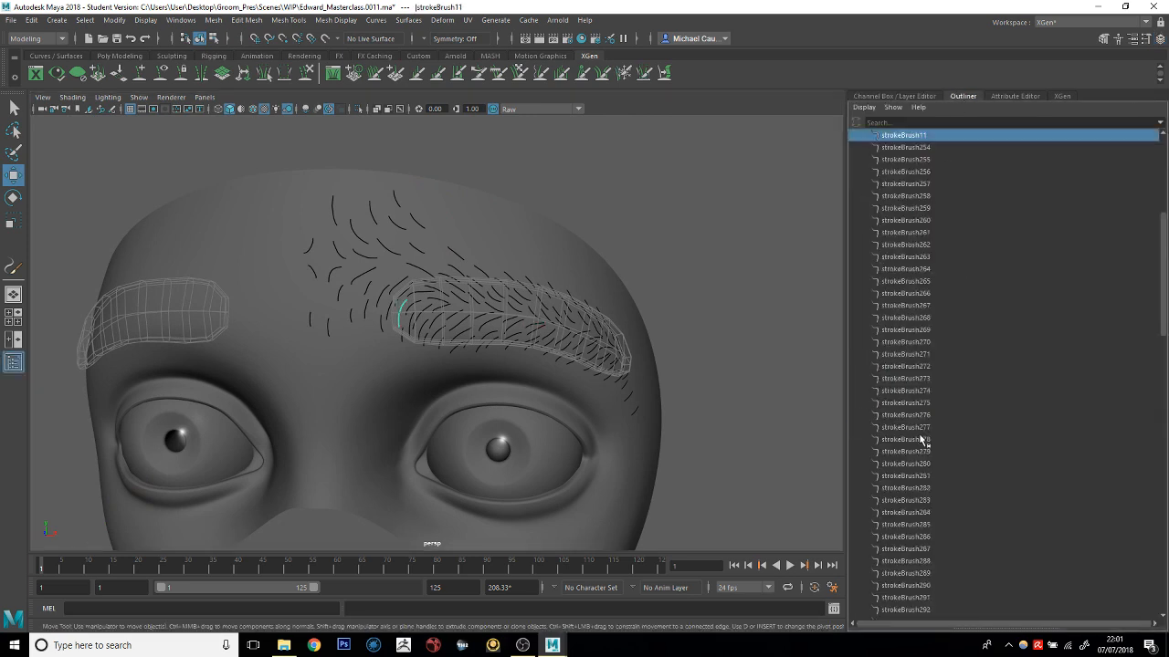
pyautogui.keyDown('shift'); pyautogui.click(907, 584); pyautogui.keyUp('shift')
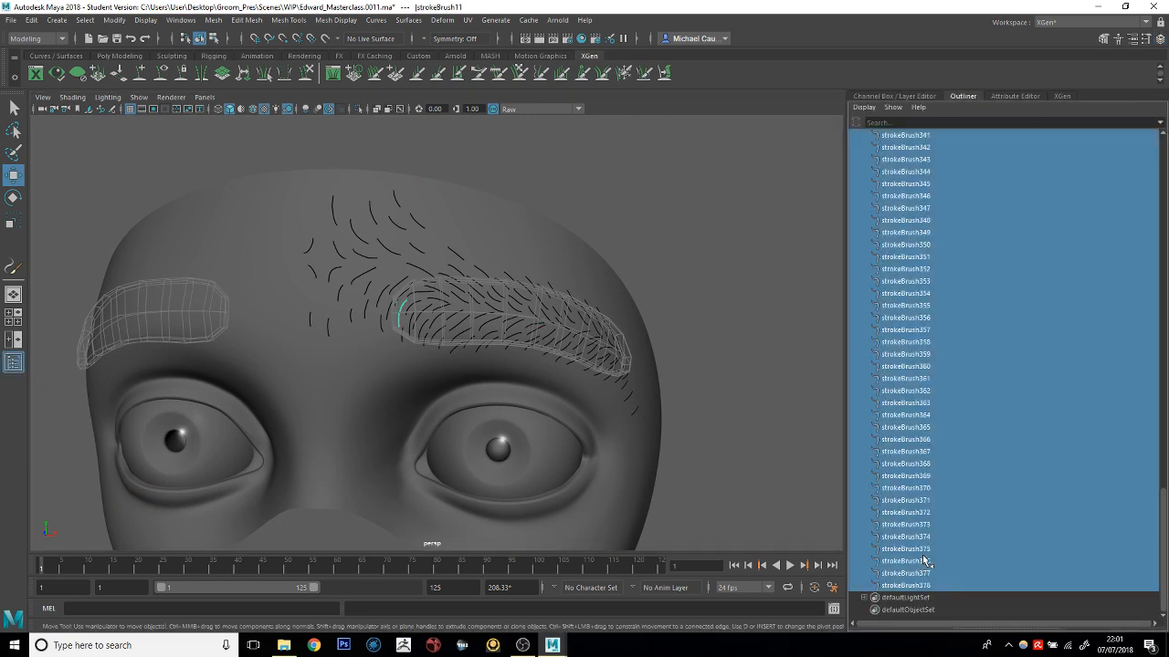
pyautogui.press('Delete')
# Unhide the DemoStrokes group with the prepared strokes covering both eyebrows and the forehead
pyautogui.click(896, 417)
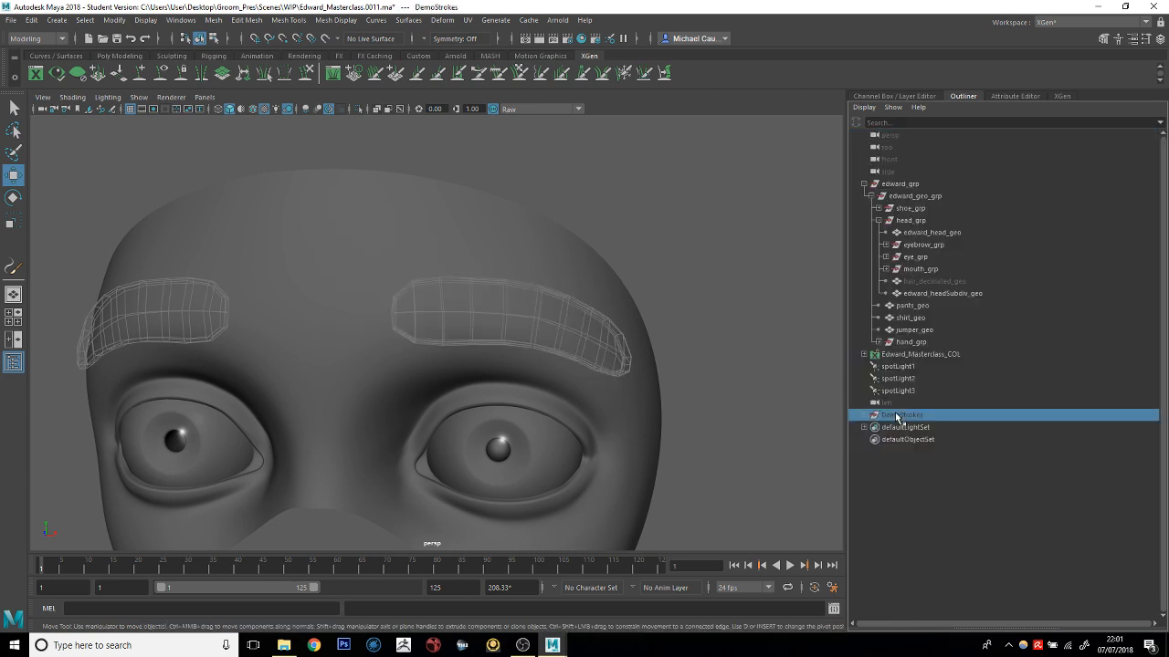
pyautogui.hotkey('shift', 'h')
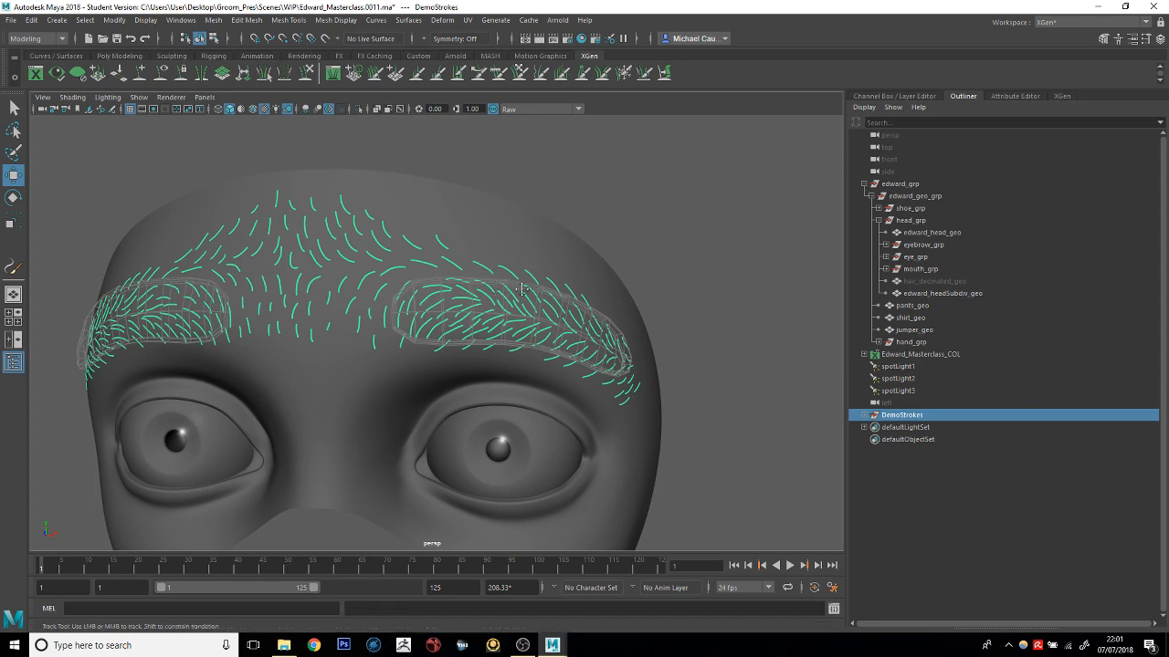
pyautogui.moveTo(495, 289)
pyautogui.keyDown('alt'); pyautogui.mouseDown()
pyautogui.moveTo(478, 314)
pyautogui.moveTo(522, 306)
pyautogui.moveTo(460, 302)
pyautogui.moveTo(546, 322)
pyautogui.moveTo(441, 300)
pyautogui.moveTo(560, 308)
pyautogui.moveTo(488, 307)
pyautogui.moveTo(546, 317)
pyautogui.moveTo(639, 306)
pyautogui.moveTo(370, 286)
pyautogui.moveTo(456, 315)
pyautogui.moveTo(416, 315)
pyautogui.mouseUp(); pyautogui.keyUp('alt')
pyautogui.keyDown('alt'); pyautogui.moveTo(491, 264); pyautogui.dragTo(500, 263); pyautogui.keyUp('alt')
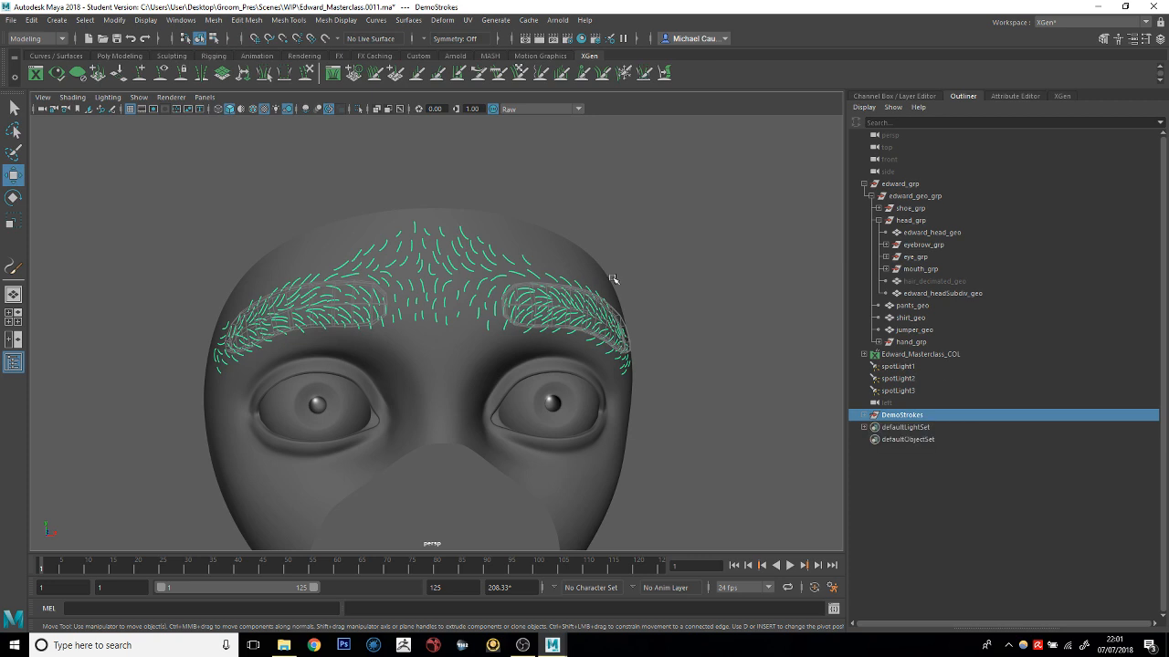
pyautogui.keyDown('alt'); pyautogui.moveTo(611, 276); pyautogui.dragTo(500, 280); pyautogui.keyUp('alt')
pyautogui.scroll(4, 500, 279)
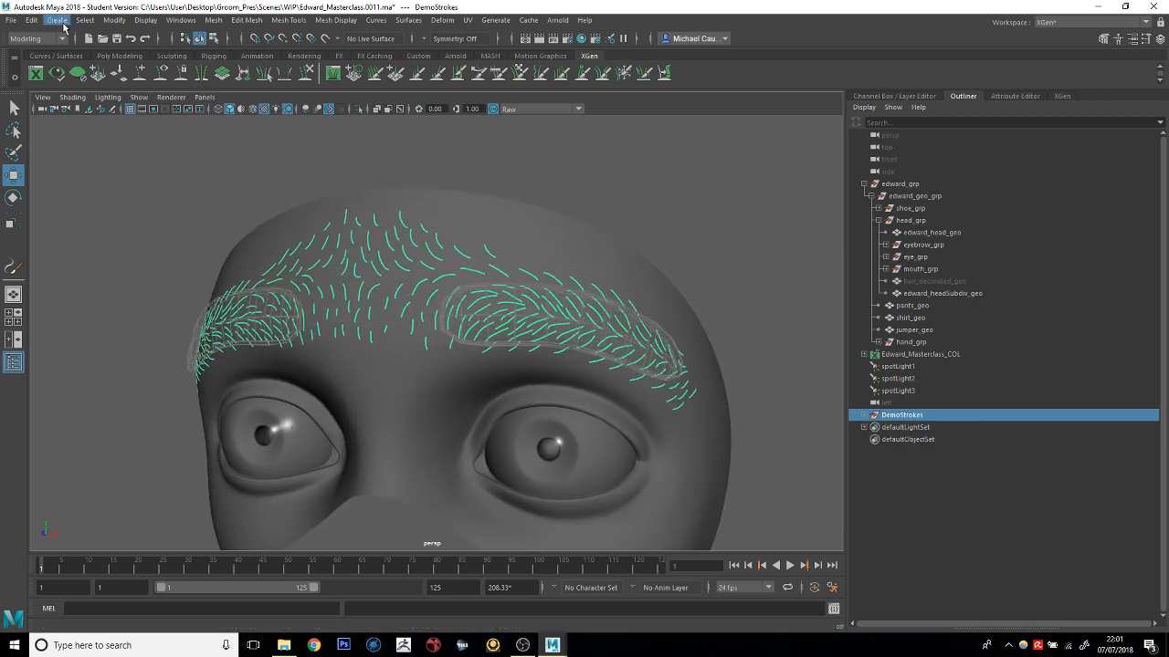
# Convert the DemoStrokes Paint Effects strokes to curves and bring up the display layers
pyautogui.click(108, 27)
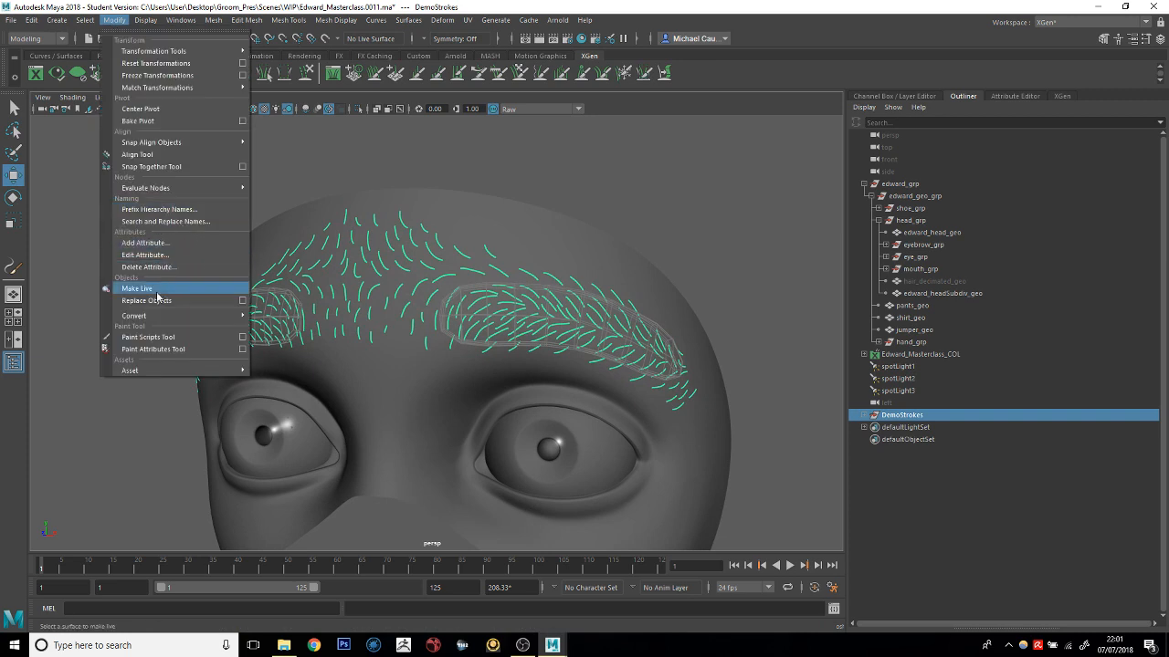
pyautogui.moveTo(150, 318)
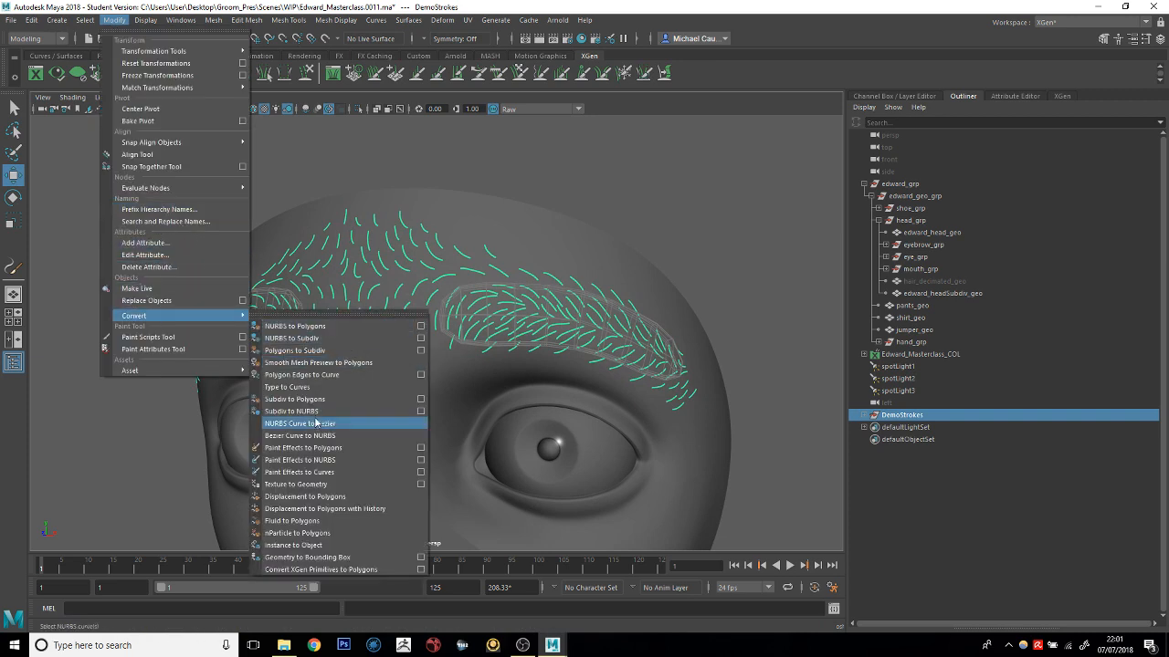
pyautogui.click(323, 473)
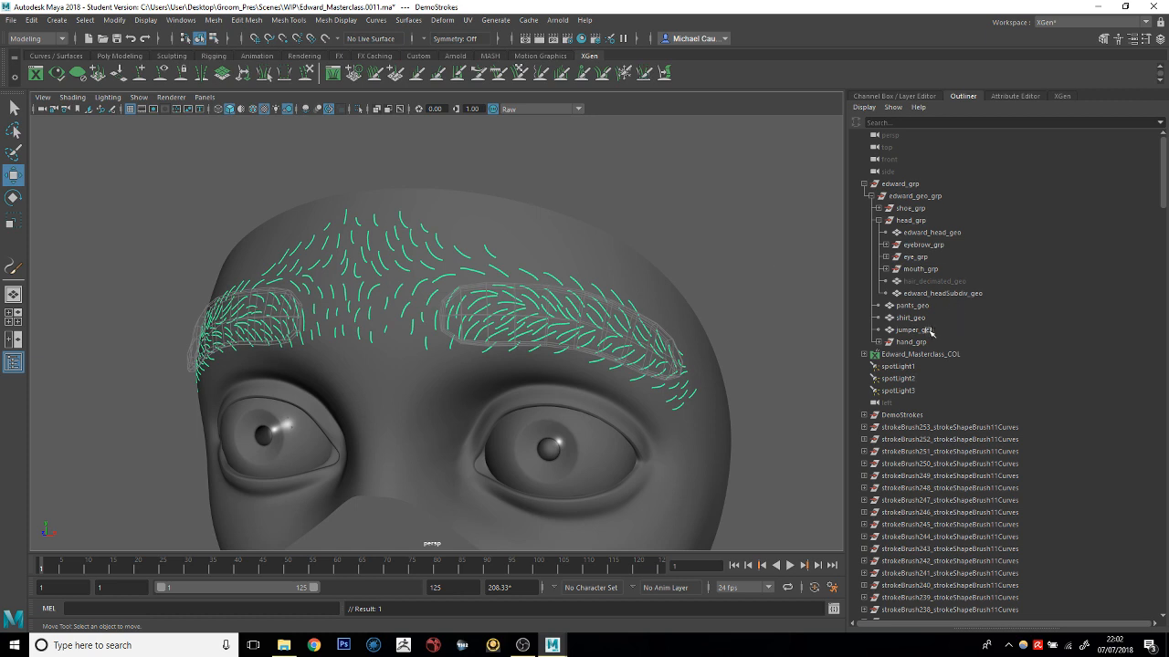
pyautogui.click(888, 95)
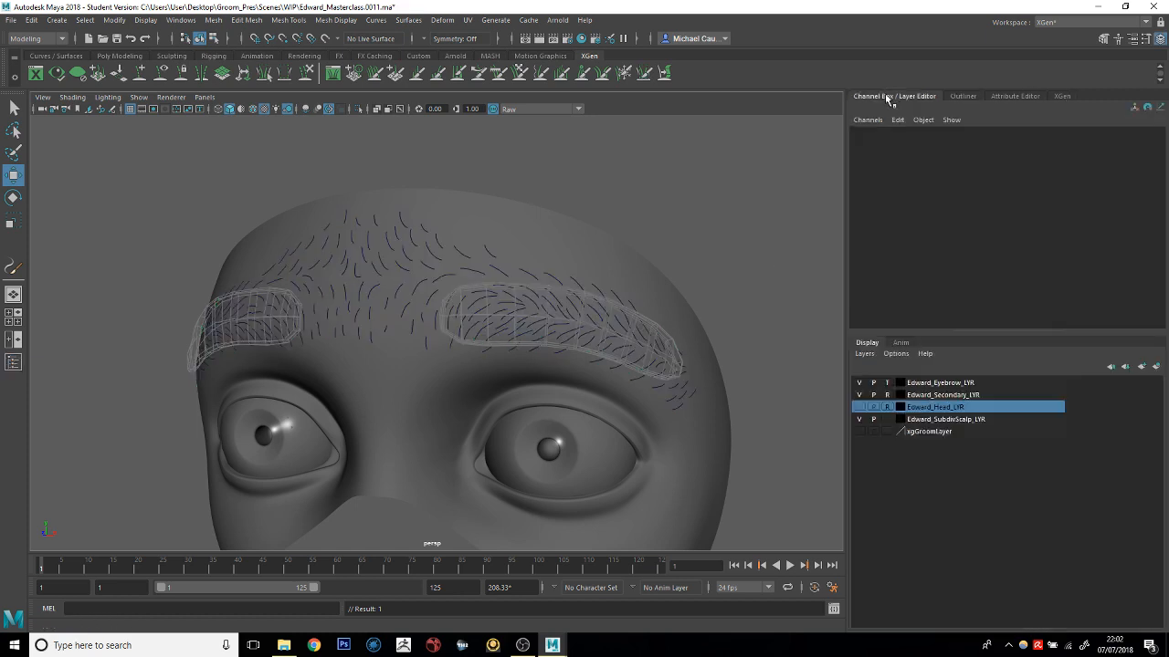
# Hide the Edward_SubdivScalp_LYR layer, then group all the eyebrow and forehead strokes inside DemoStrokes and check the nested group
pyautogui.click(858, 419)
pyautogui.scroll(-5, 603, 328)
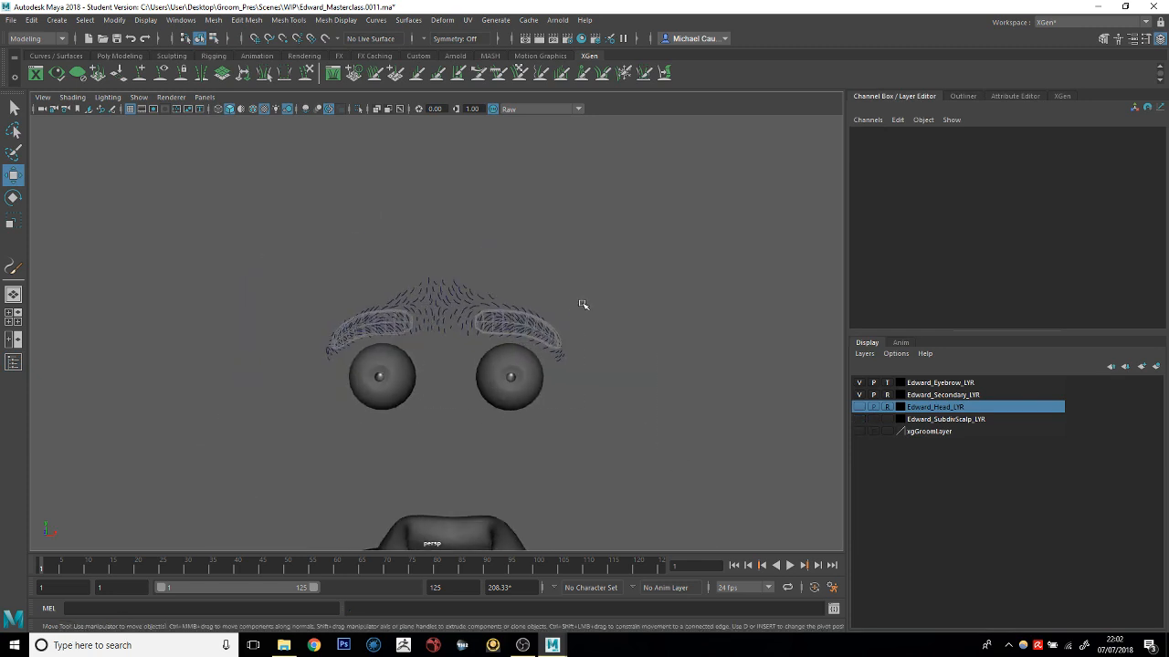
pyautogui.keyDown('alt'); pyautogui.moveTo(583, 305); pyautogui.dragTo(530, 279); pyautogui.keyUp('alt')
pyautogui.hotkey('ctrl', 'g')
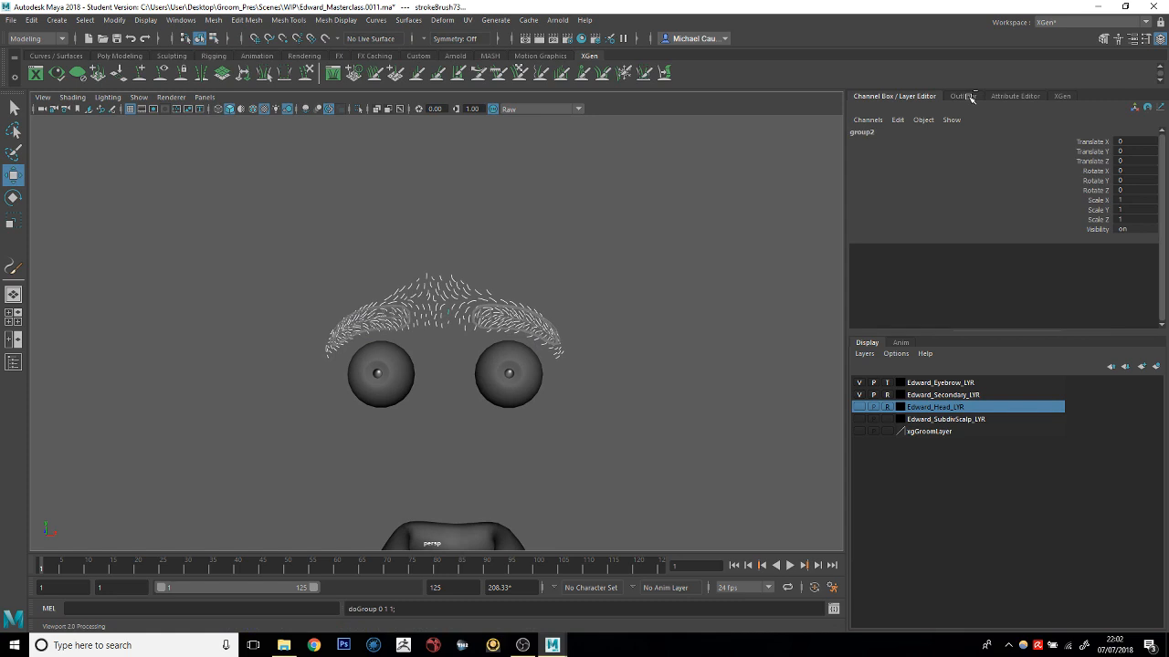
pyautogui.click(964, 96)
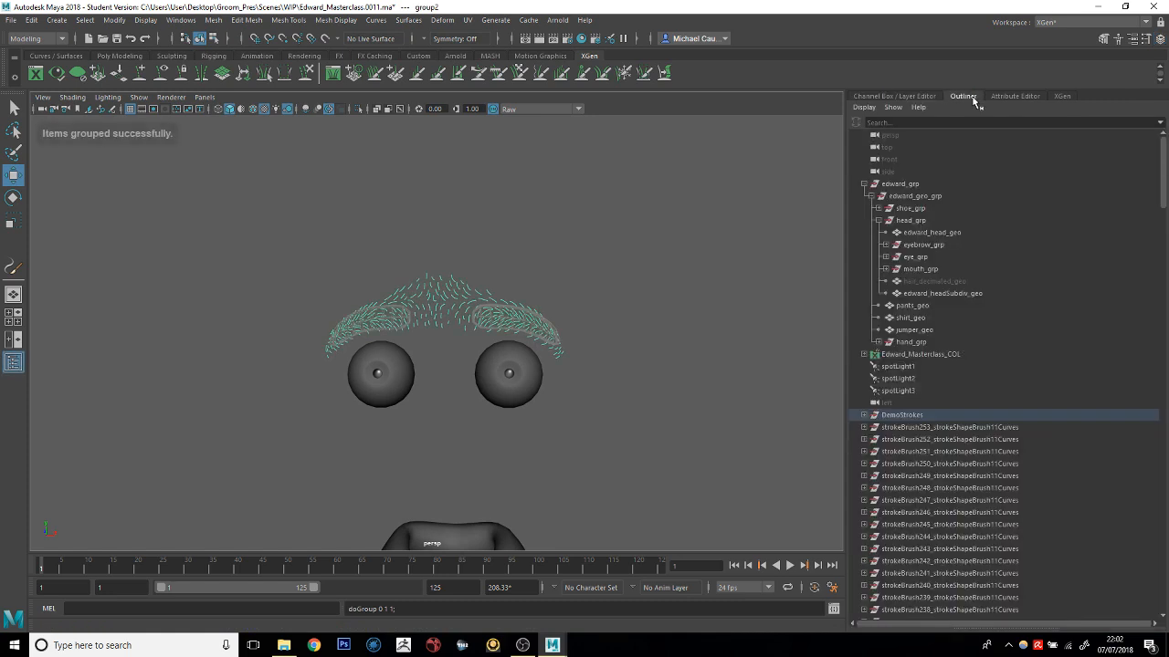
pyautogui.click(864, 415)
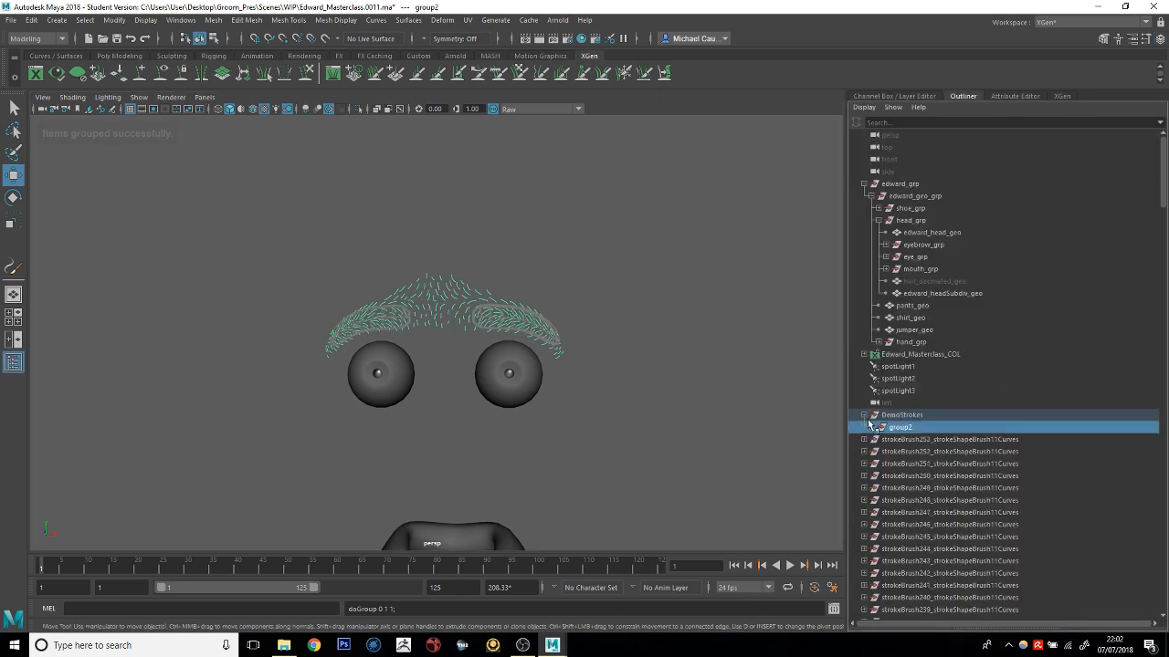
pyautogui.click(864, 417)
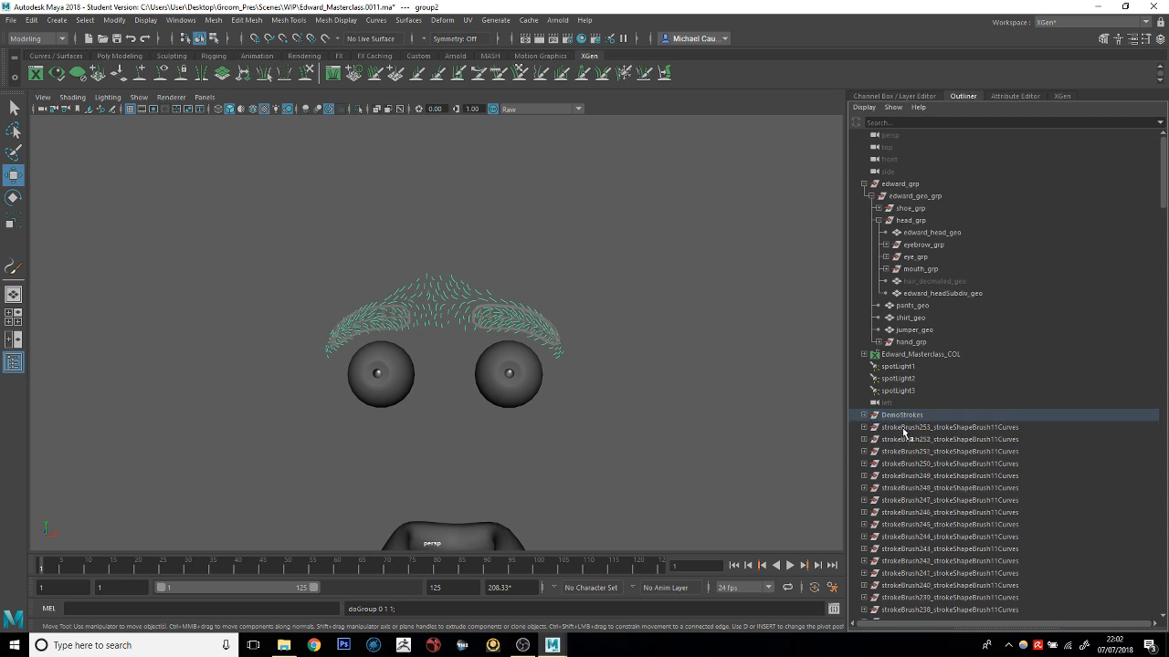
# Delete all the converted curve groups, from strokeBrush253_strokeShapeBrush11Curves through strokeBrush11_strokeShapeBrush11Curves
pyautogui.click(904, 430)
pyautogui.scroll(-20, 915, 448)
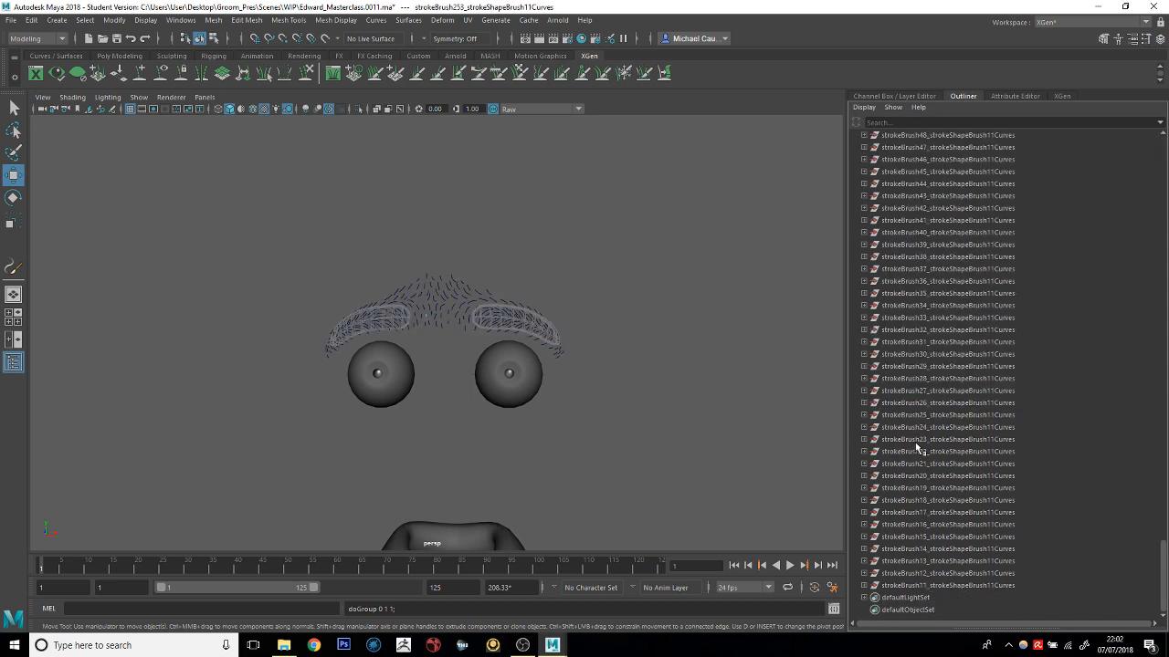
pyautogui.keyDown('shift'); pyautogui.click(931, 585); pyautogui.keyUp('shift')
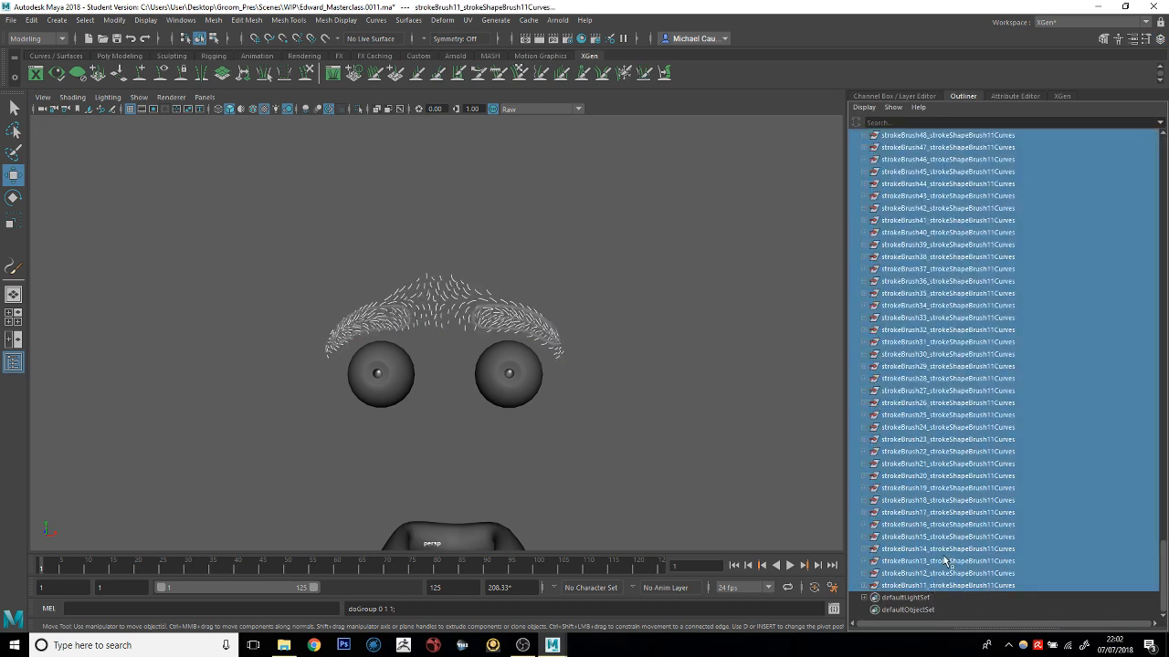
pyautogui.press('Delete')
# Select every stroke in the group nested under DemoStrokes and convert them from Paint Effects to curves
pyautogui.keyDown('alt'); pyautogui.moveTo(625, 299); pyautogui.dragTo(522, 316); pyautogui.keyUp('alt')
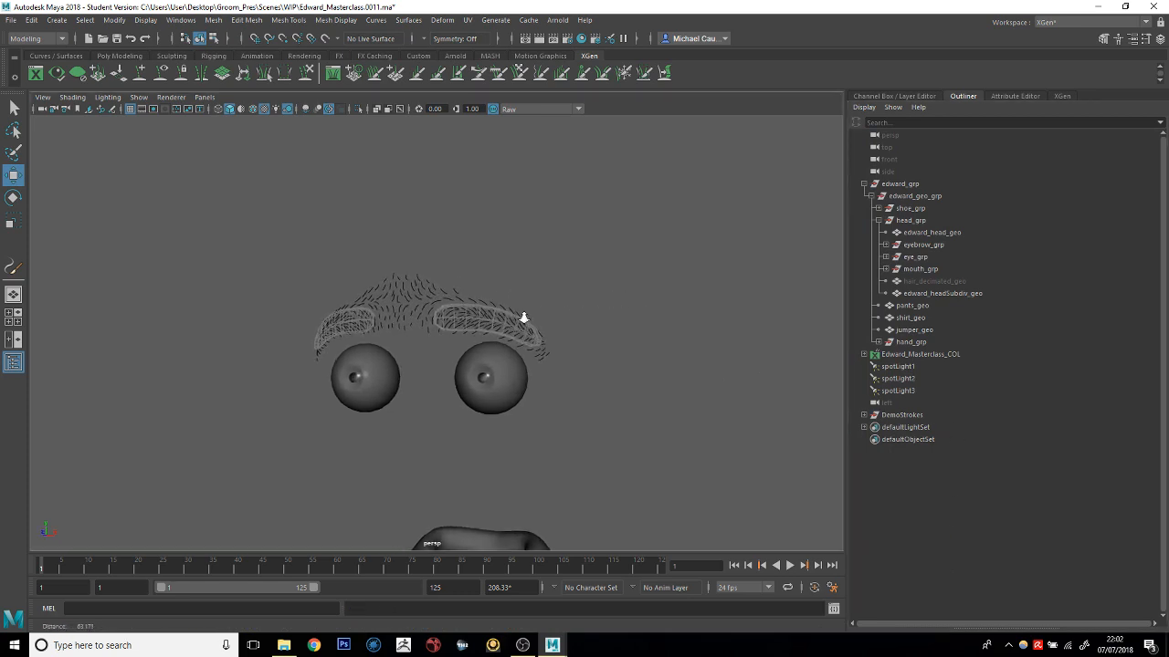
pyautogui.keyDown('alt'); pyautogui.moveTo(521, 316); pyautogui.dragTo(634, 346, button='right'); pyautogui.keyUp('alt')
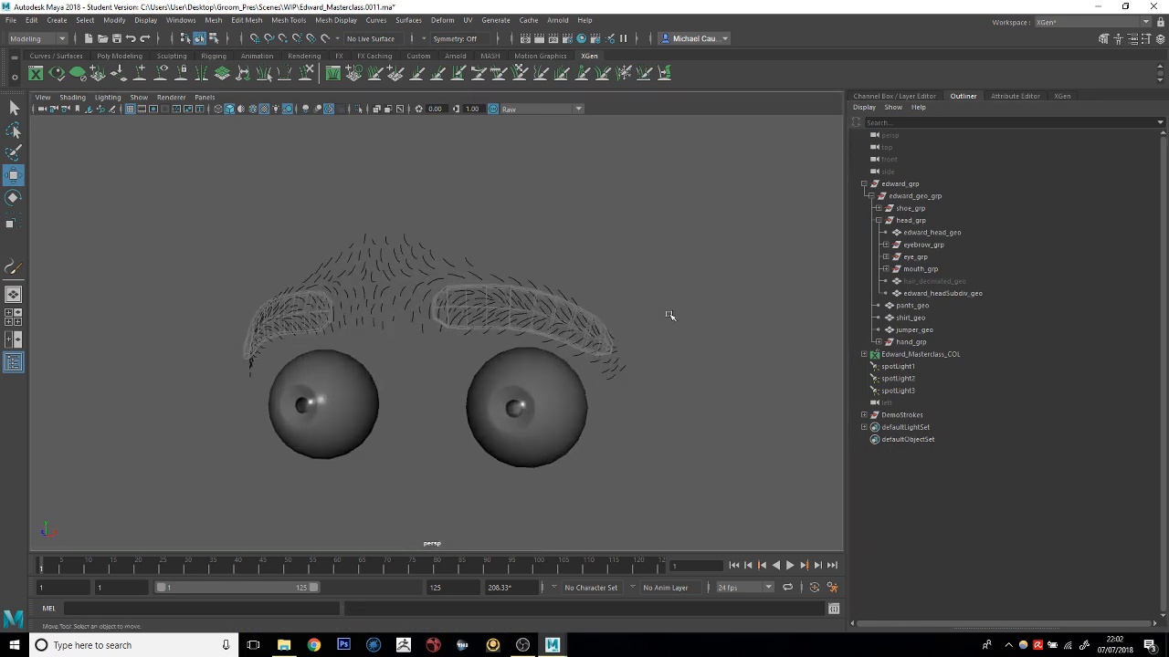
pyautogui.click(864, 415)
pyautogui.click(873, 427)
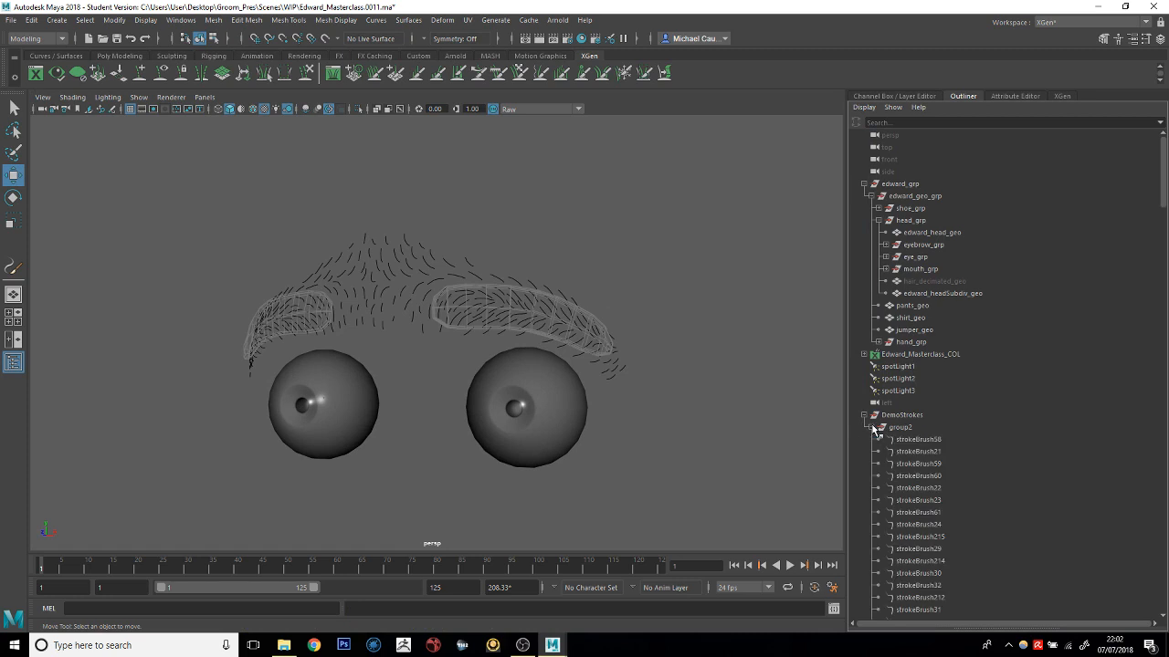
pyautogui.click(928, 442)
pyautogui.scroll(-15, 929, 448)
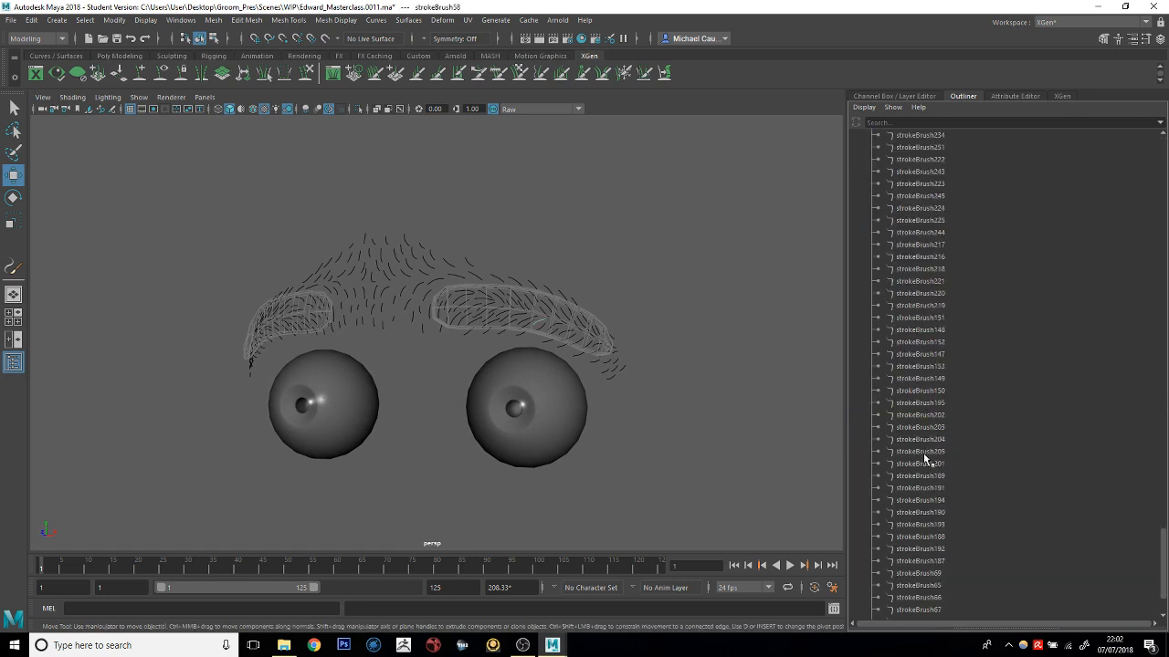
pyautogui.scroll(-3, 926, 459)
pyautogui.keyDown('shift'); pyautogui.click(909, 585); pyautogui.keyUp('shift')
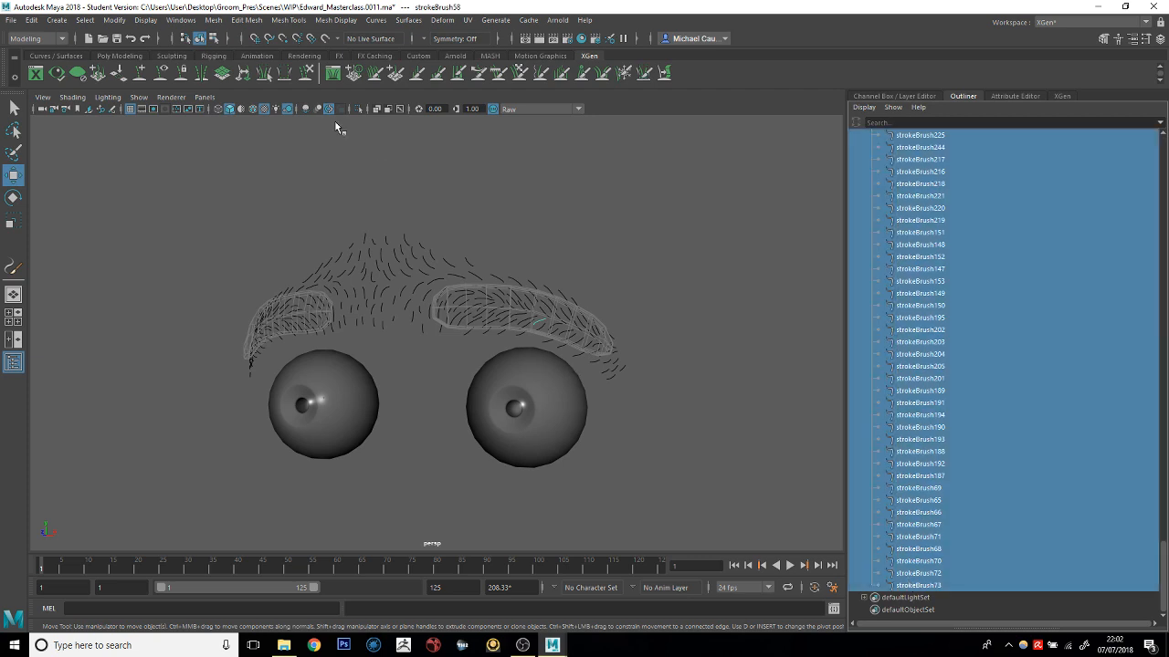
pyautogui.click(114, 19)
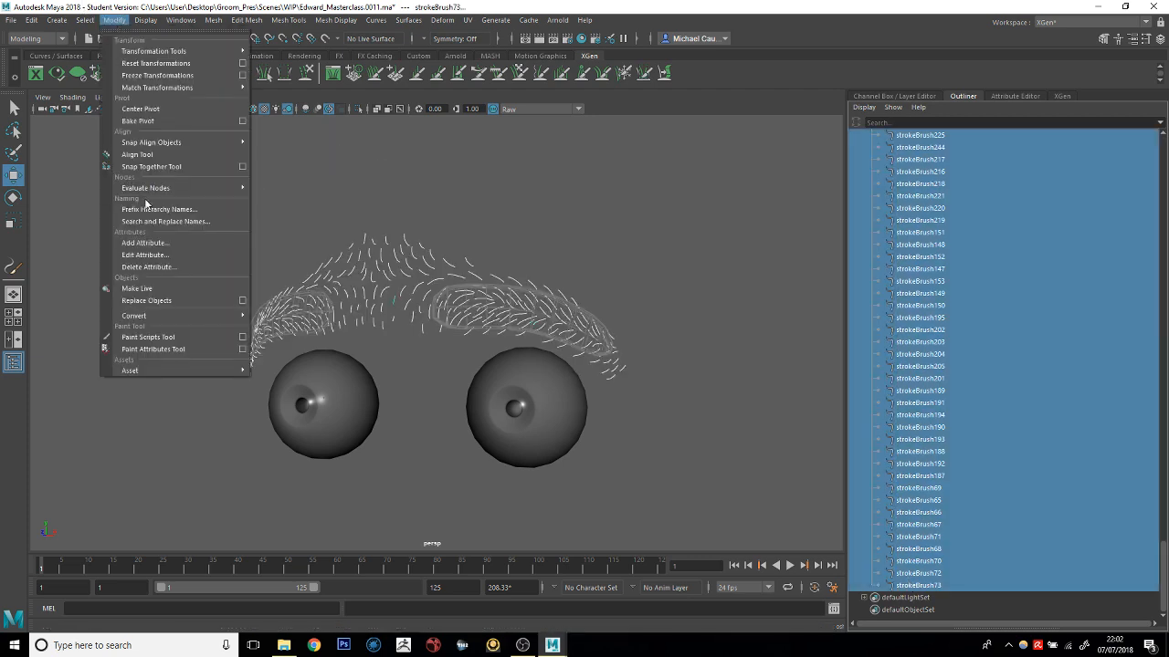
pyautogui.moveTo(155, 315)
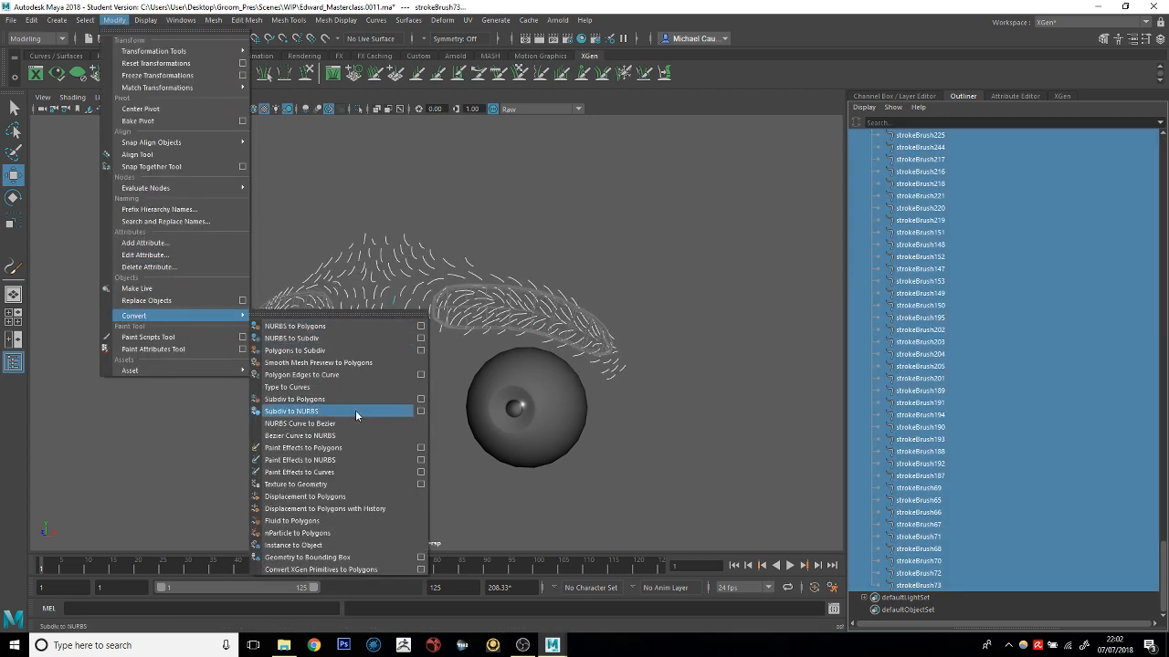
pyautogui.click(322, 461)
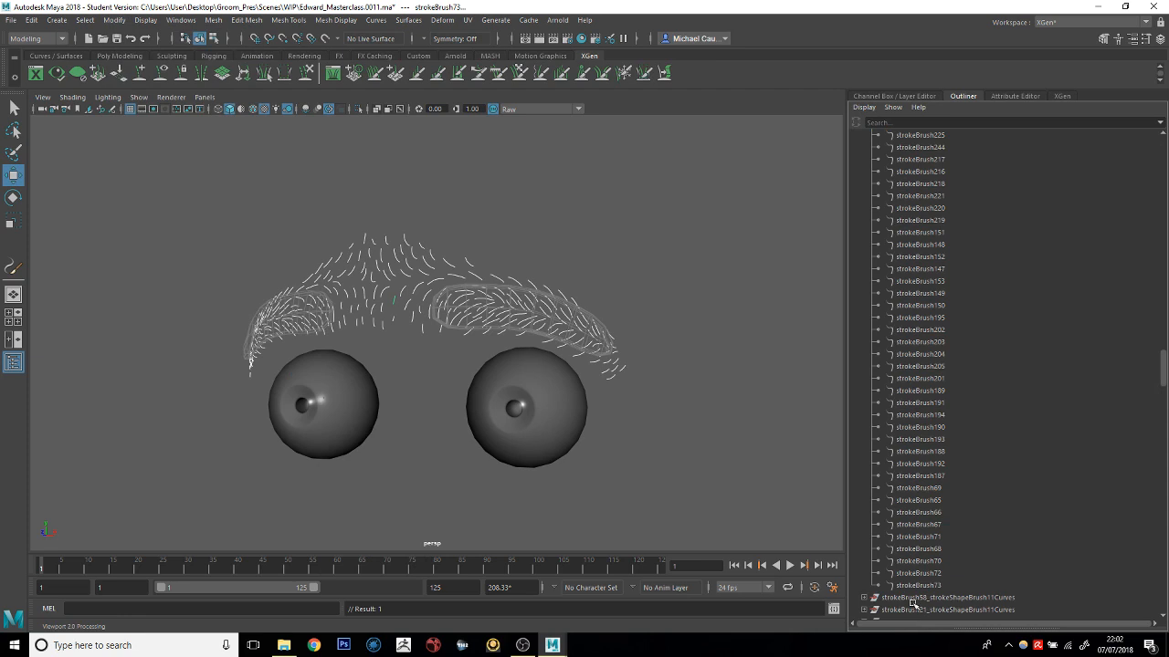
# Hide the DemoStrokes group so that only the converted curves are displayed
pyautogui.click(137, 98)
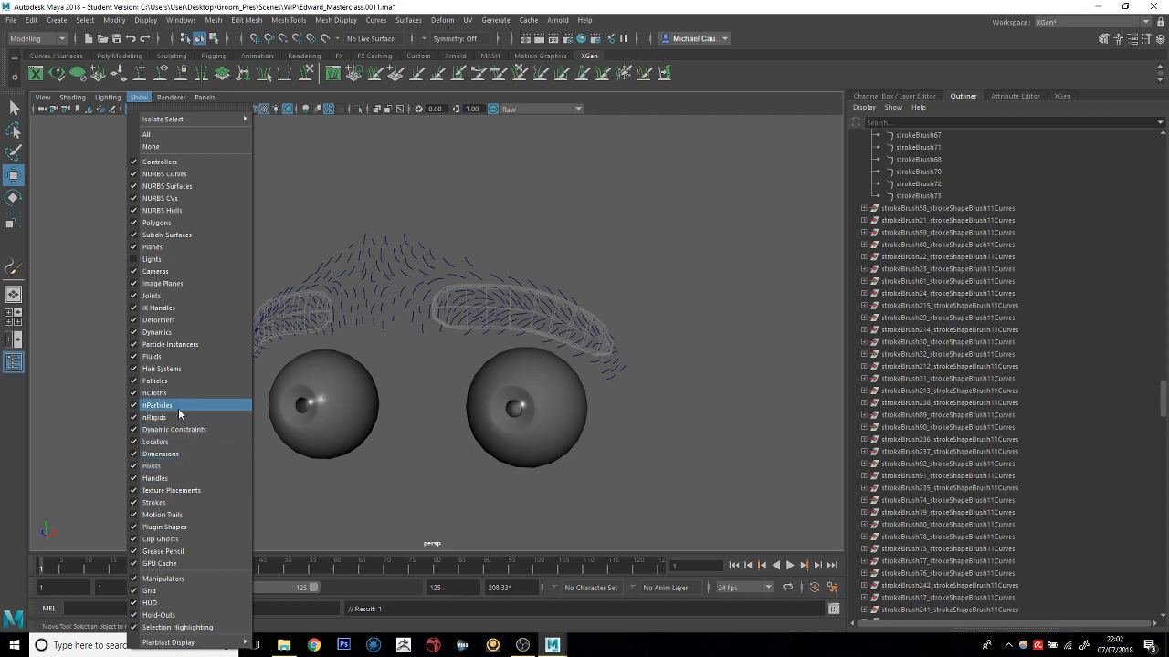
pyautogui.click(942, 221)
pyautogui.scroll(15, 919, 253)
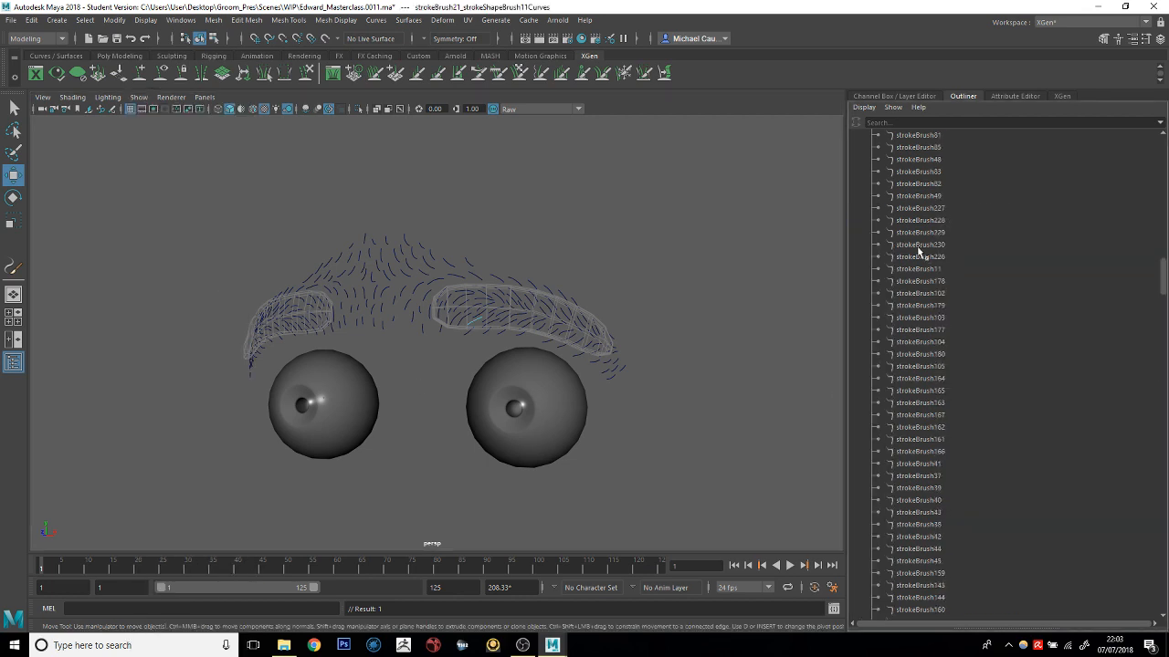
pyautogui.click(909, 417)
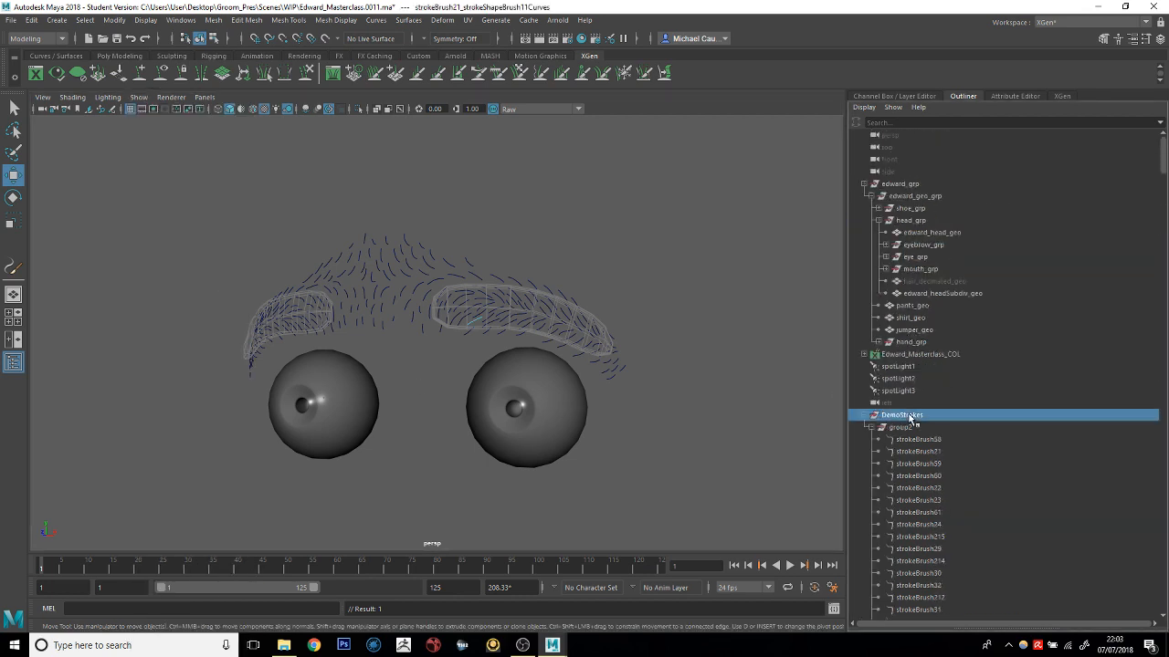
pyautogui.hotkey('ctrl', 'h')
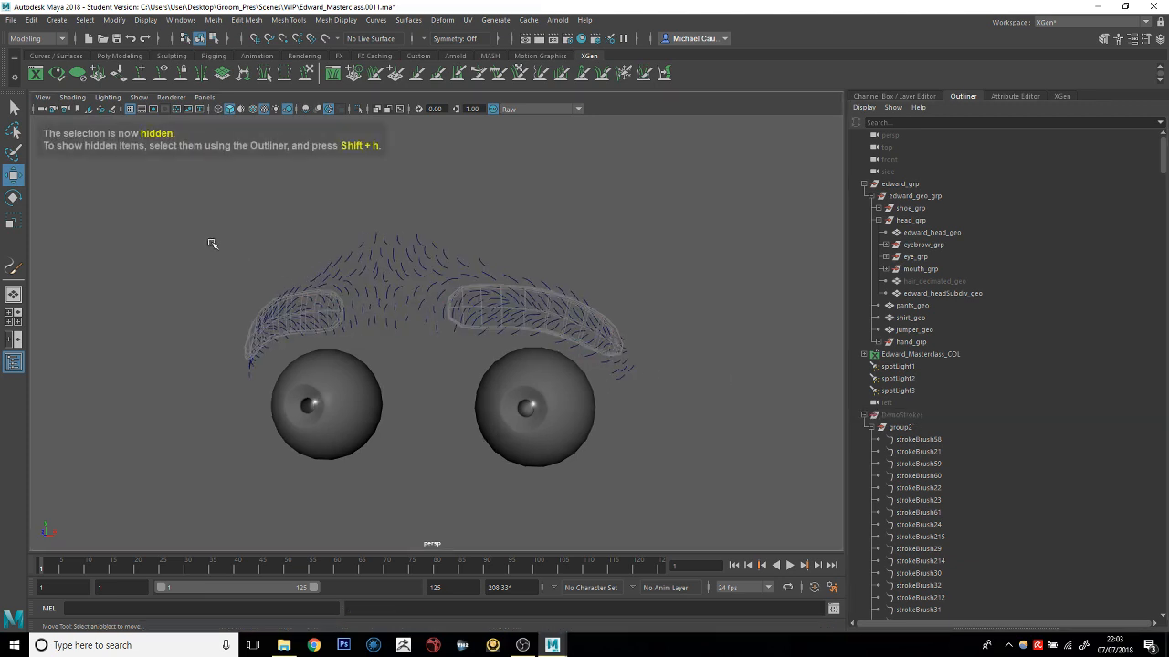
# Select all the converted eyebrow and forehead curves and show the Edward_Head_LYR layer with its reference display off
pyautogui.moveTo(196, 237); pyautogui.dragTo(693, 446)
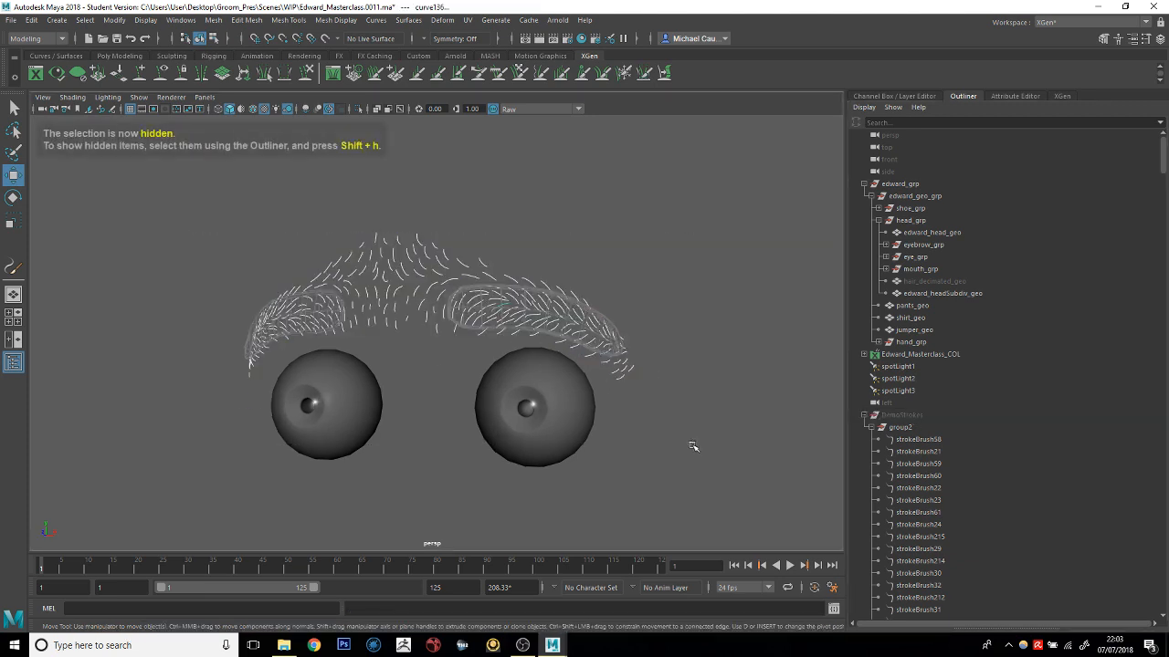
pyautogui.click(1062, 96)
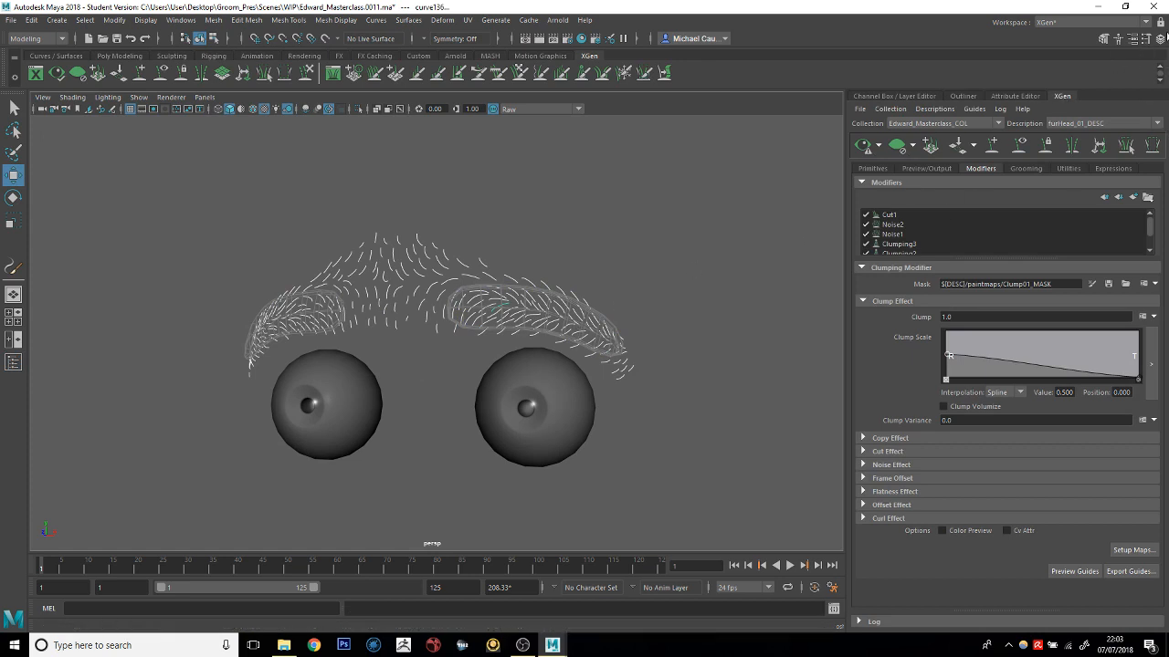
pyautogui.click(1160, 38)
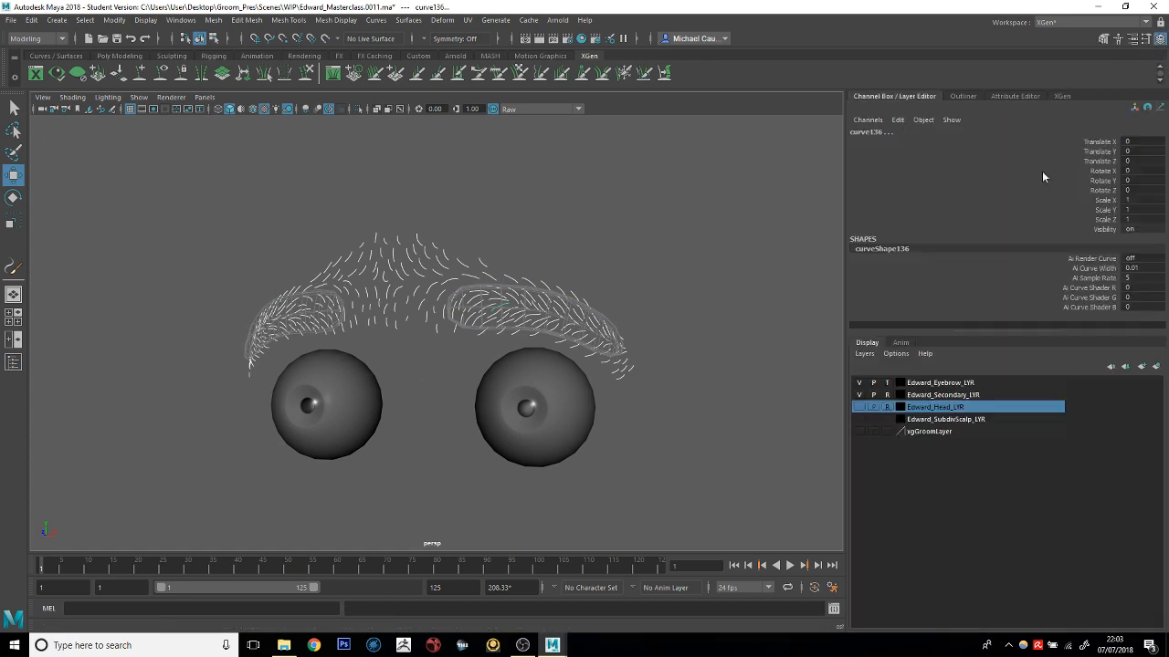
pyautogui.click(858, 407)
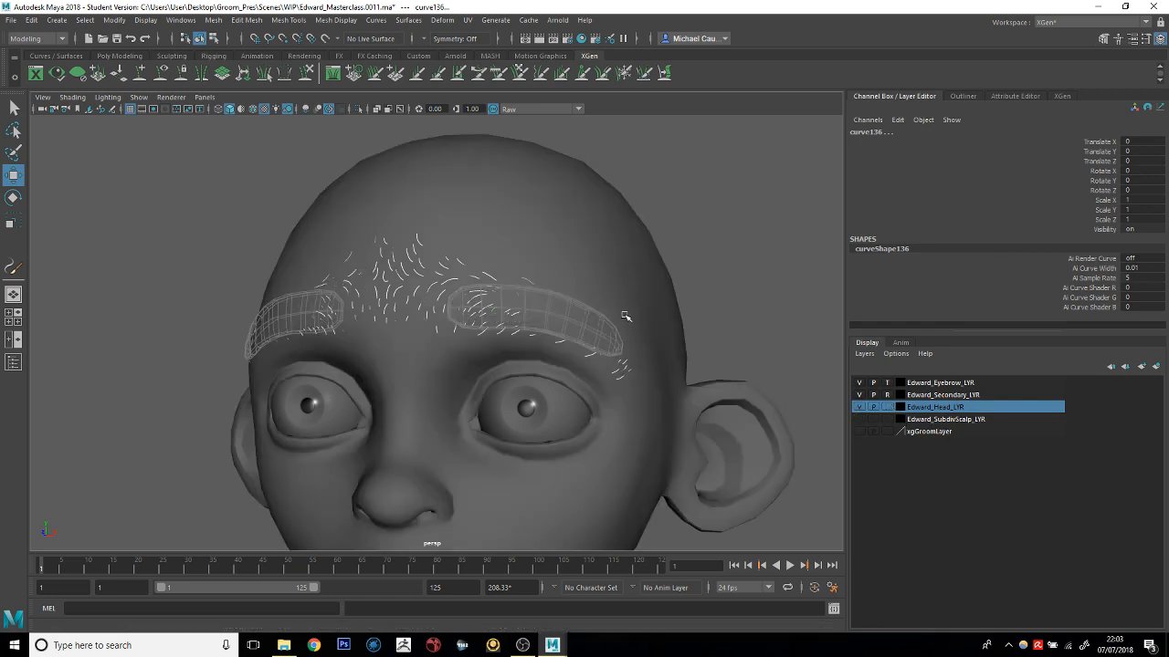
# Examine from several angles how the converted curves sit on the head surface around both eyebrows and the forehead
pyautogui.keyDown('alt'); pyautogui.moveTo(546, 311); pyautogui.dragTo(483, 307); pyautogui.keyUp('alt')
pyautogui.keyDown('alt'); pyautogui.moveTo(483, 308); pyautogui.dragTo(498, 319, button='middle'); pyautogui.keyUp('alt')
pyautogui.keyDown('alt'); pyautogui.moveTo(497, 319); pyautogui.dragTo(538, 373, button='right'); pyautogui.keyUp('alt')
pyautogui.keyDown('alt'); pyautogui.moveTo(546, 368); pyautogui.dragTo(521, 365); pyautogui.keyUp('alt')
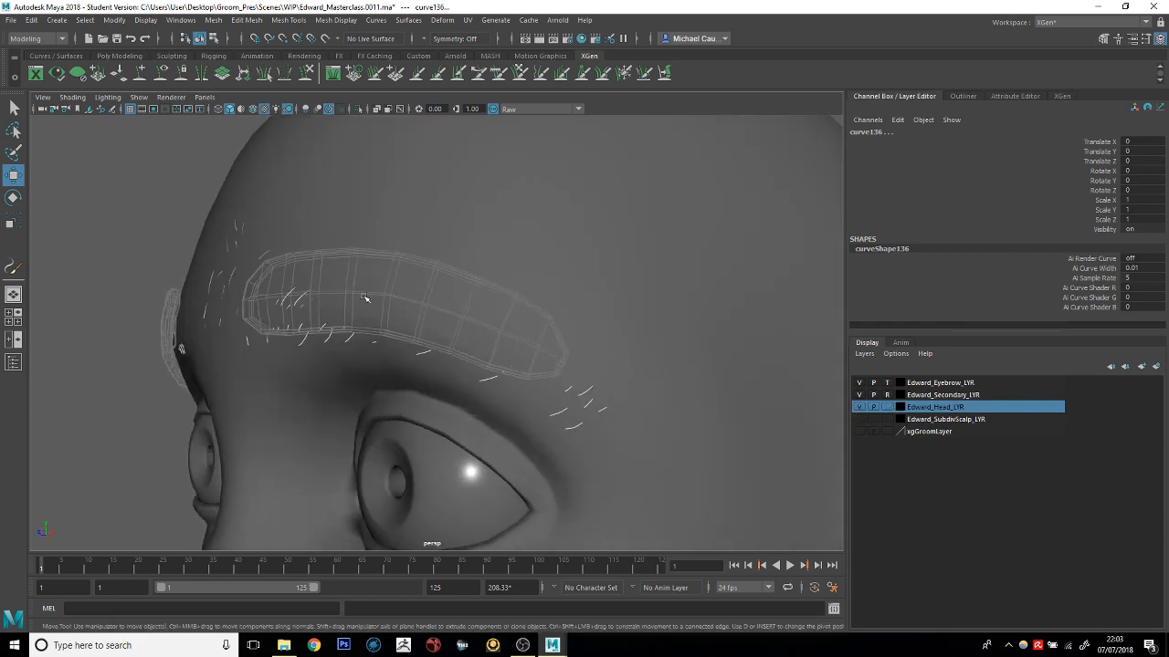
pyautogui.keyDown('alt'); pyautogui.moveTo(384, 305); pyautogui.dragTo(636, 301); pyautogui.keyUp('alt')
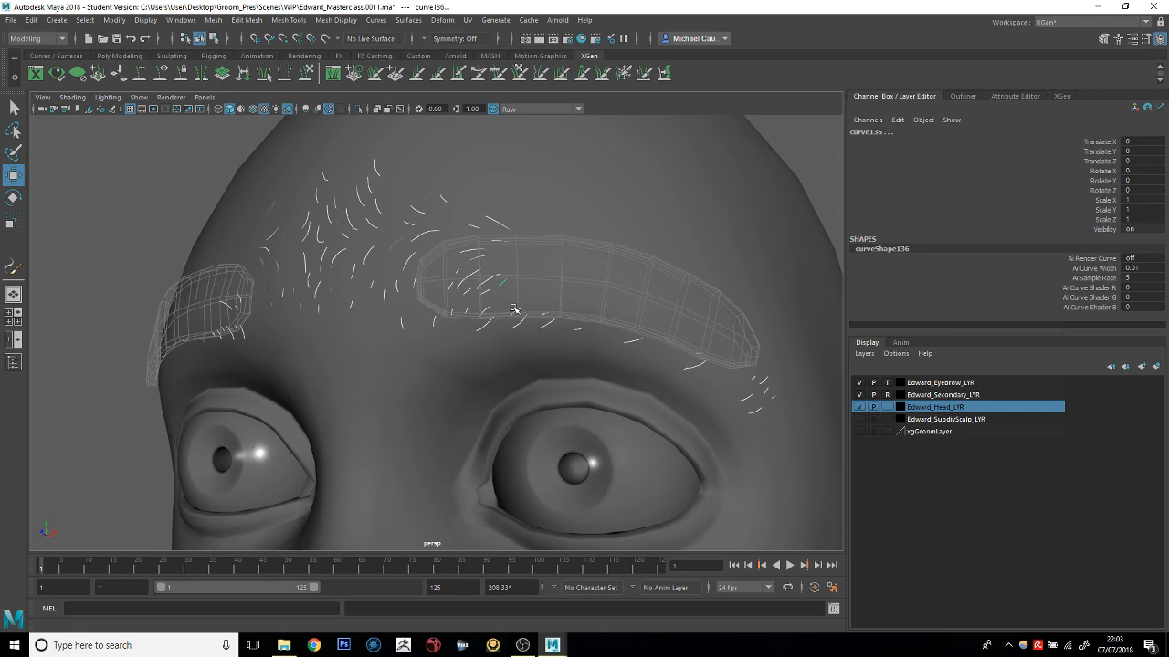
pyautogui.keyDown('alt'); pyautogui.moveTo(514, 310); pyautogui.dragTo(385, 354); pyautogui.keyUp('alt')
pyautogui.keyDown('alt'); pyautogui.moveTo(385, 355); pyautogui.dragTo(459, 340, button='right'); pyautogui.keyUp('alt')
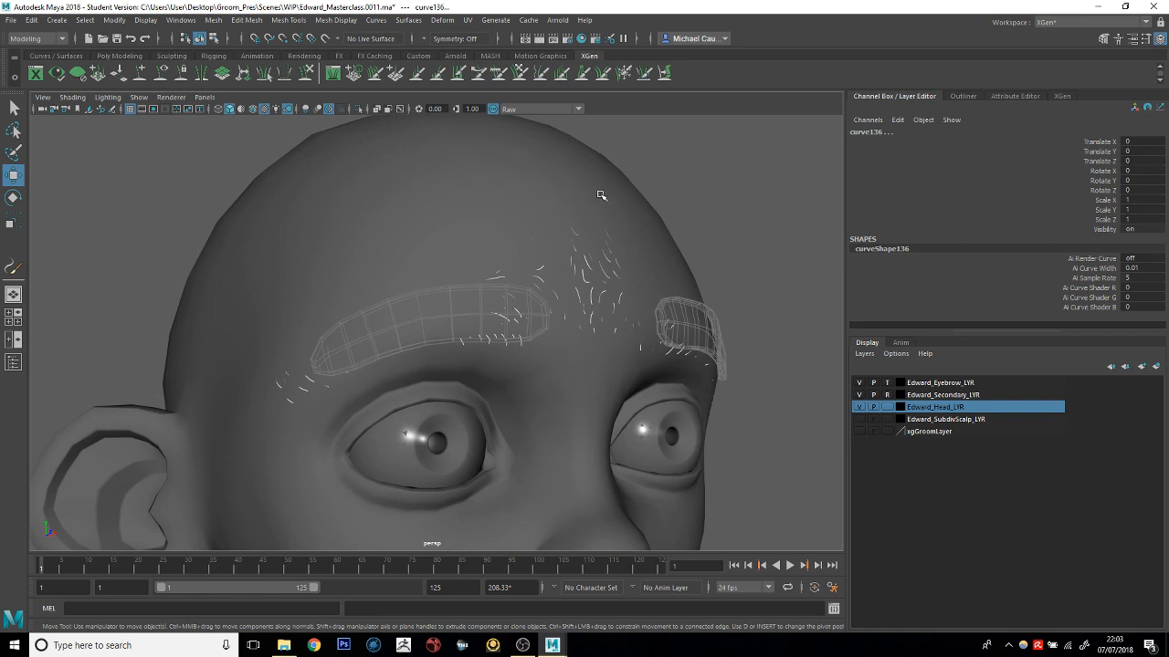
pyautogui.keyDown('alt'); pyautogui.moveTo(684, 310); pyautogui.dragTo(610, 306); pyautogui.keyUp('alt')
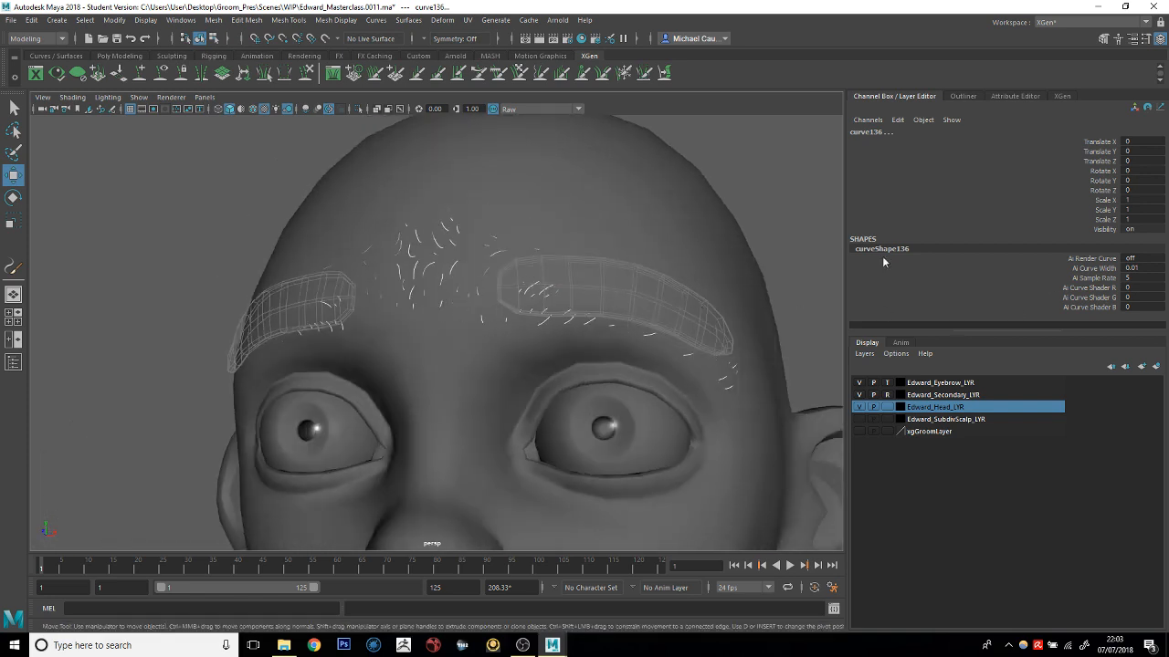
# Create an XGen spline description named Eyebrow_DESC on the head mesh in Edward_Masterclass_COL, generated randomly and controlled by placing and shaping guides
pyautogui.click(623, 194)
pyautogui.click(1063, 95)
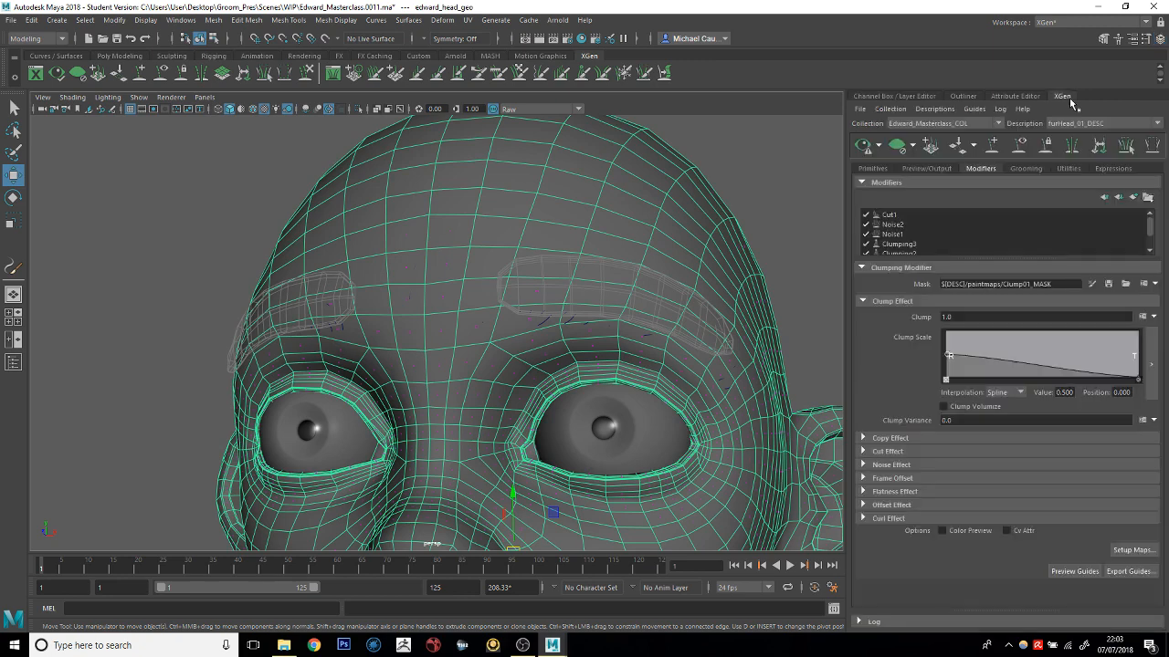
pyautogui.click(935, 108)
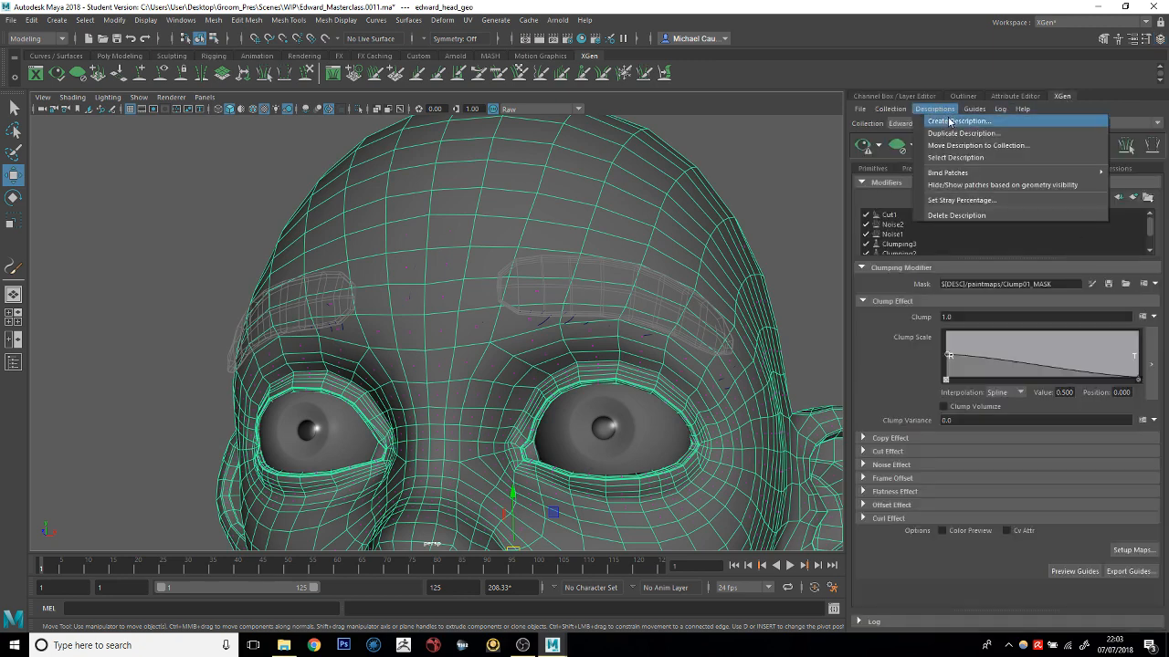
pyautogui.click(952, 125)
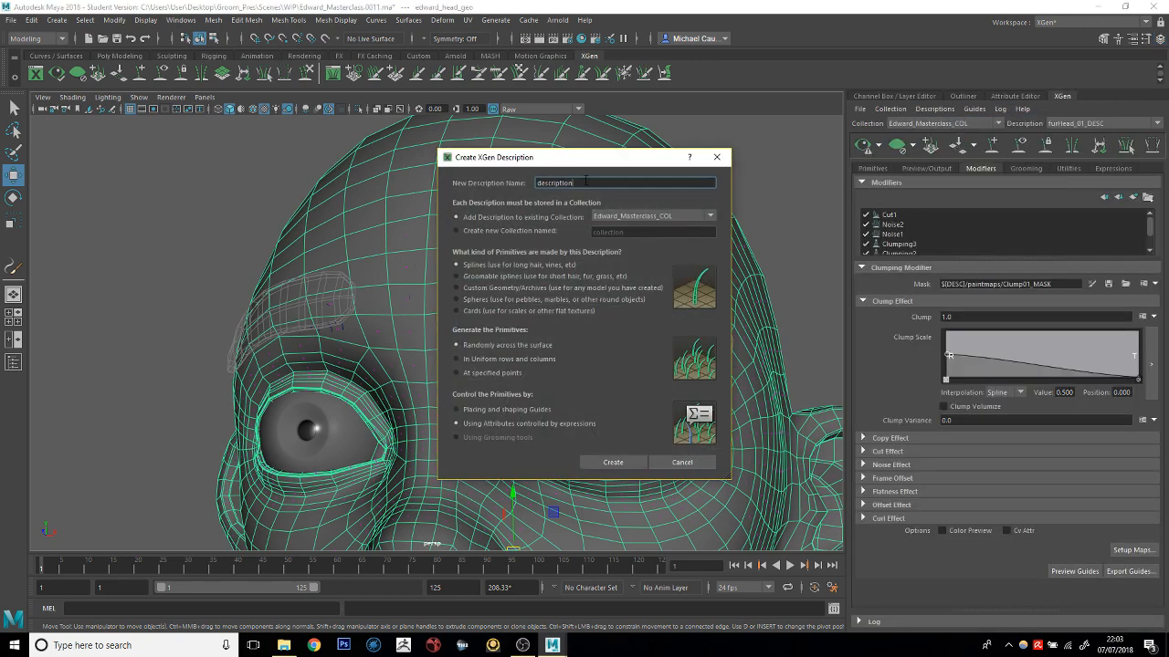
pyautogui.doubleClick(584, 181)
pyautogui.write('Eyebrow_DESC')
pyautogui.click(478, 411)
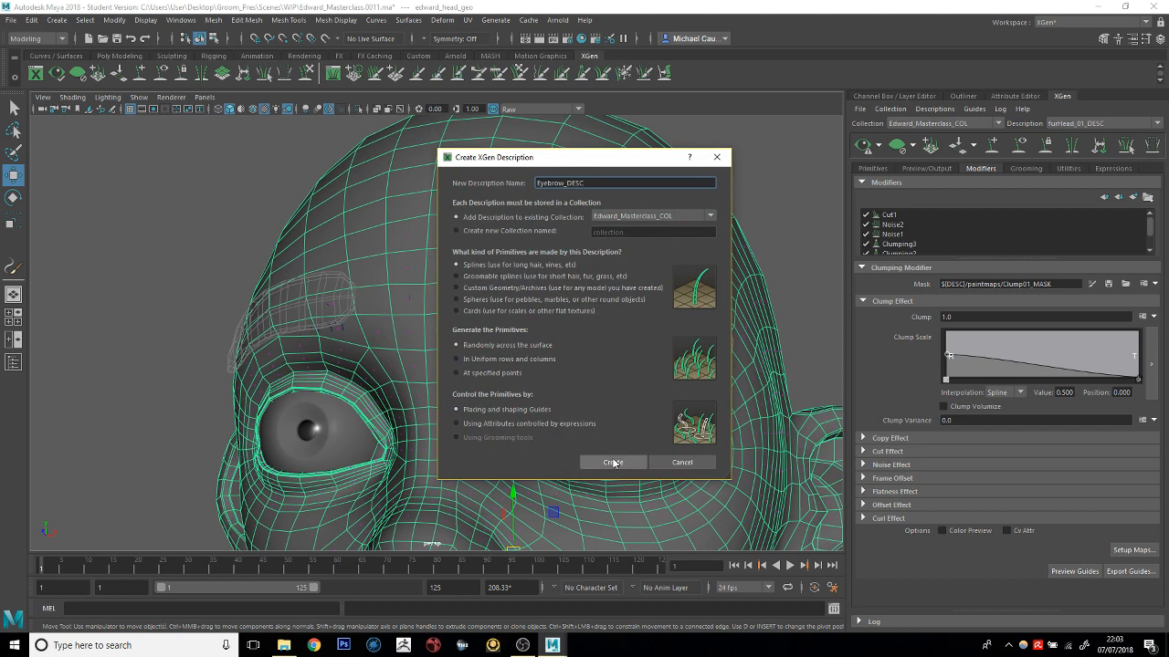
pyautogui.click(614, 463)
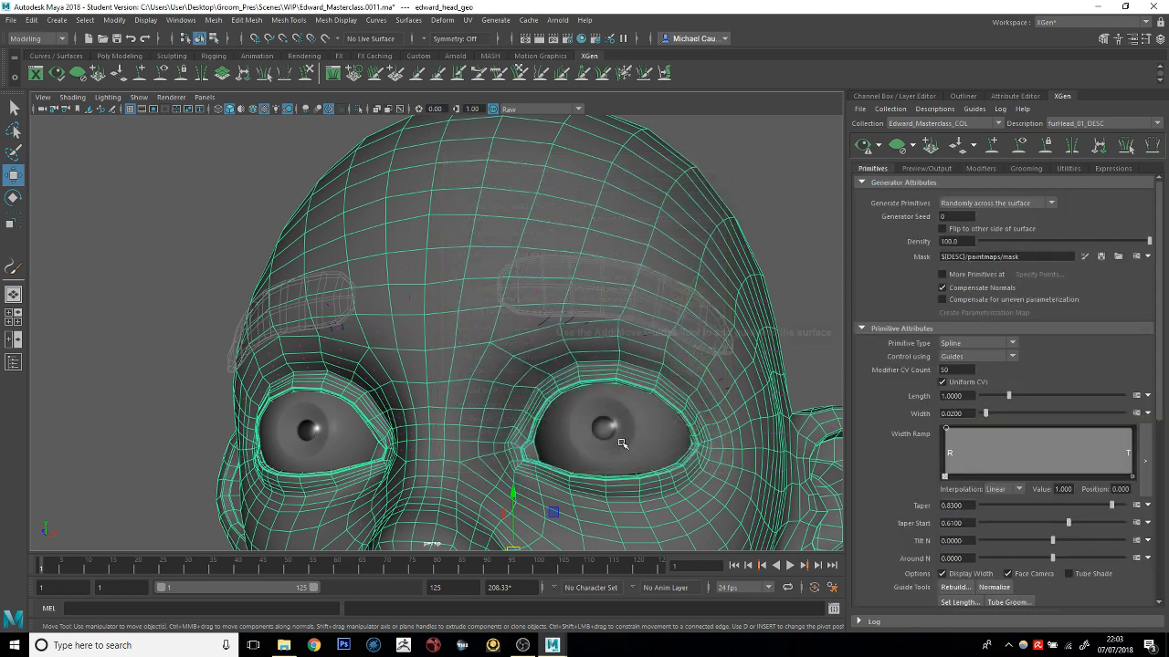
# Look through the converted stroke curve groups in the scene hierarchy and collapse the DemoStrokes group
pyautogui.keyDown('alt'); pyautogui.moveTo(490, 327); pyautogui.dragTo(456, 327); pyautogui.keyUp('alt')
pyautogui.keyDown('alt'); pyautogui.moveTo(496, 293); pyautogui.dragTo(539, 325, button='right'); pyautogui.keyUp('alt')
pyautogui.keyDown('alt'); pyautogui.moveTo(538, 325); pyautogui.dragTo(517, 323); pyautogui.keyUp('alt')
pyautogui.click(959, 97)
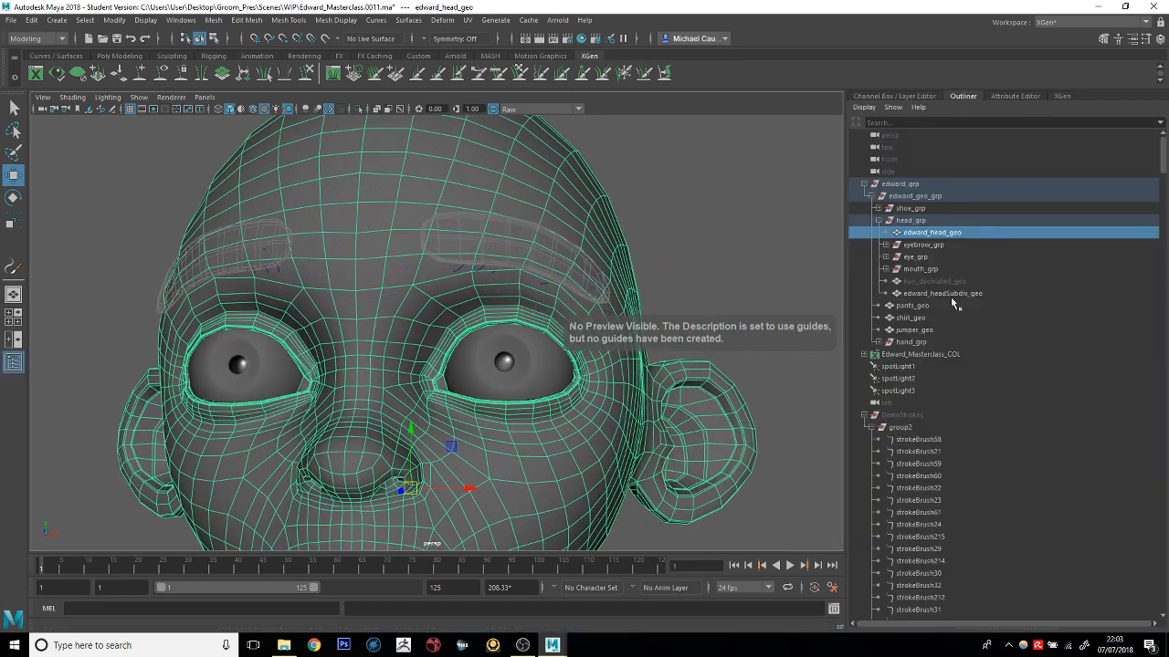
pyautogui.scroll(-5, 927, 452)
pyautogui.scroll(-10, 924, 443)
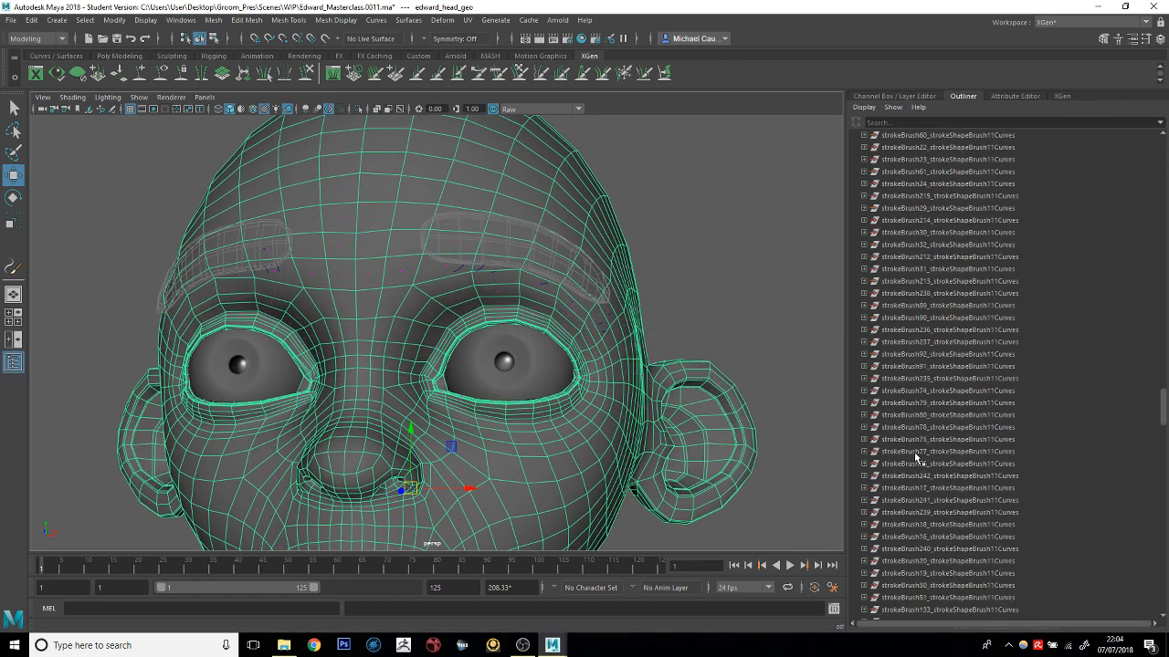
pyautogui.scroll(15, 927, 330)
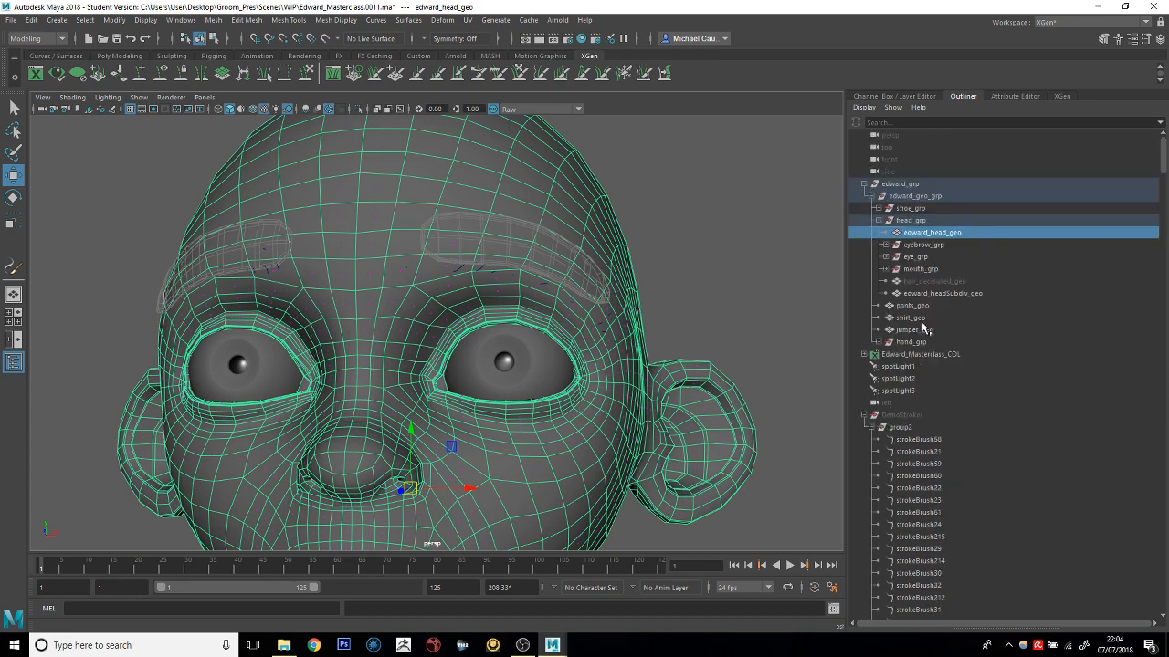
pyautogui.click(862, 414)
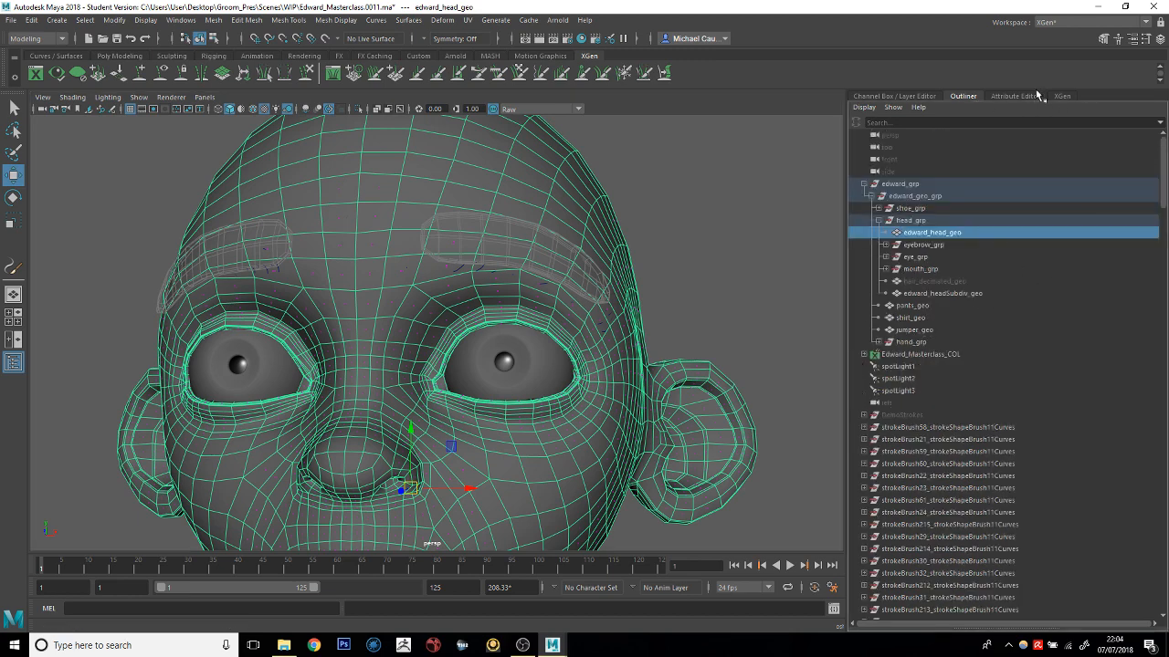
# Set the Edward_Head_LYR layer to reference display and select all the converted eyebrow and forehead curves
pyautogui.click(906, 95)
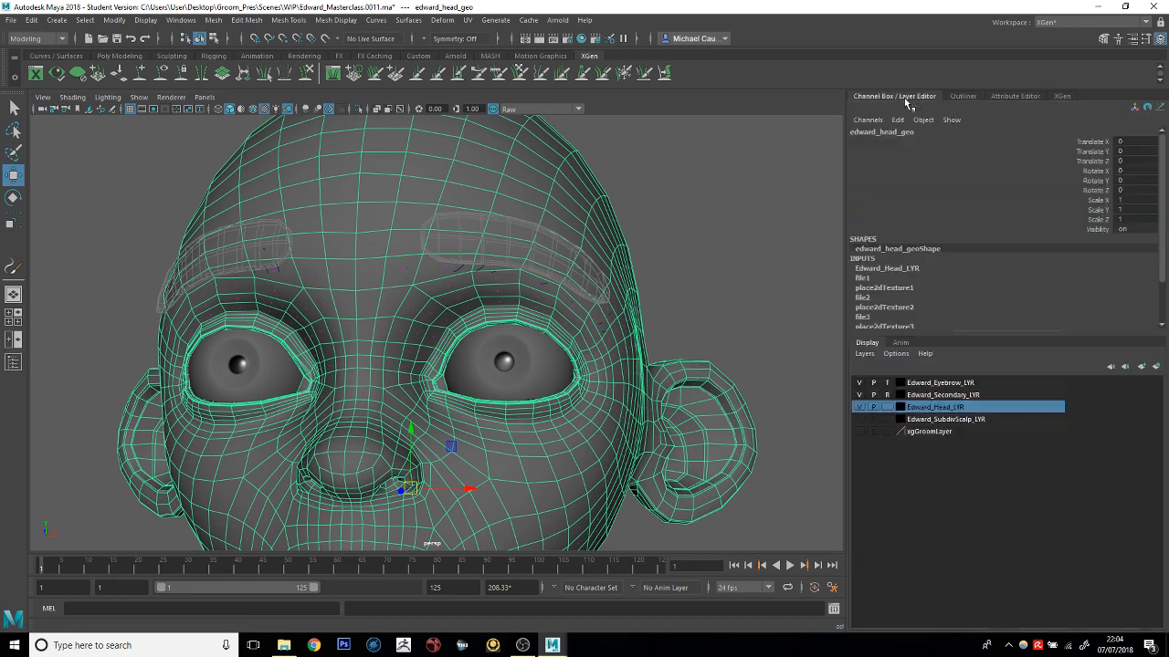
pyautogui.click(887, 407)
pyautogui.click(887, 407)
pyautogui.scroll(-4, 648, 378)
pyautogui.click(247, 245)
pyautogui.moveTo(173, 191); pyautogui.dragTo(662, 379)
pyautogui.scroll(2, 629, 363)
pyautogui.moveTo(183, 164); pyautogui.dragTo(683, 469)
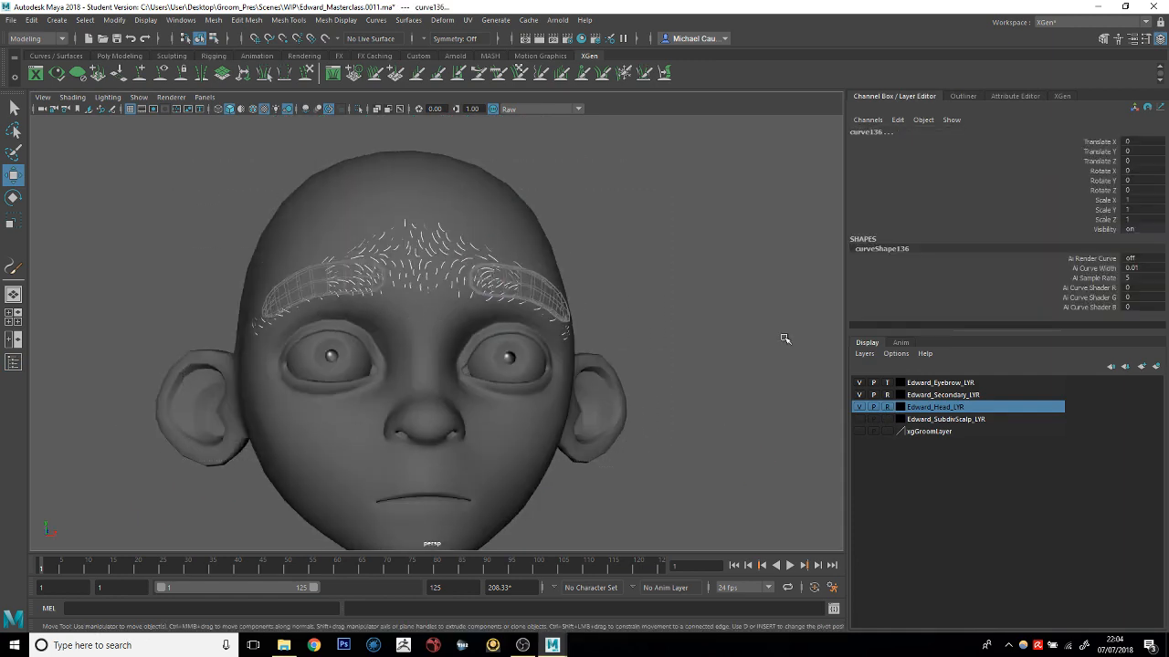
# Convert the selected curves to guides for Eyebrow_DESC with Delete Curves turned off, so the original curves are kept
pyautogui.click(1062, 96)
pyautogui.click(1069, 169)
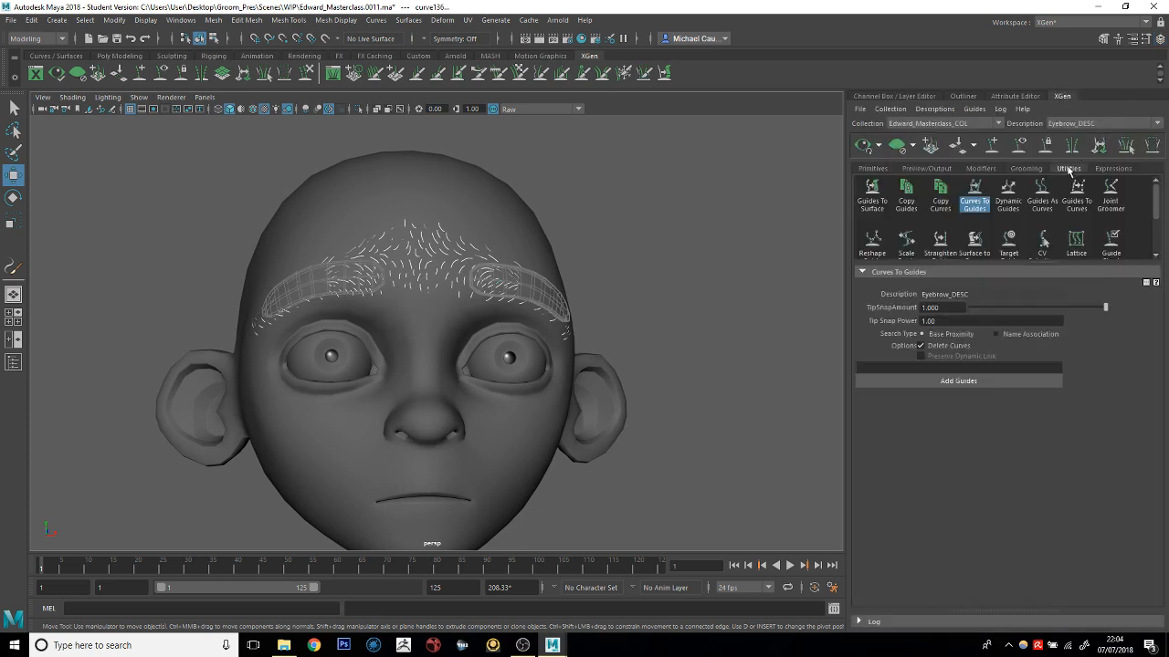
pyautogui.click(920, 345)
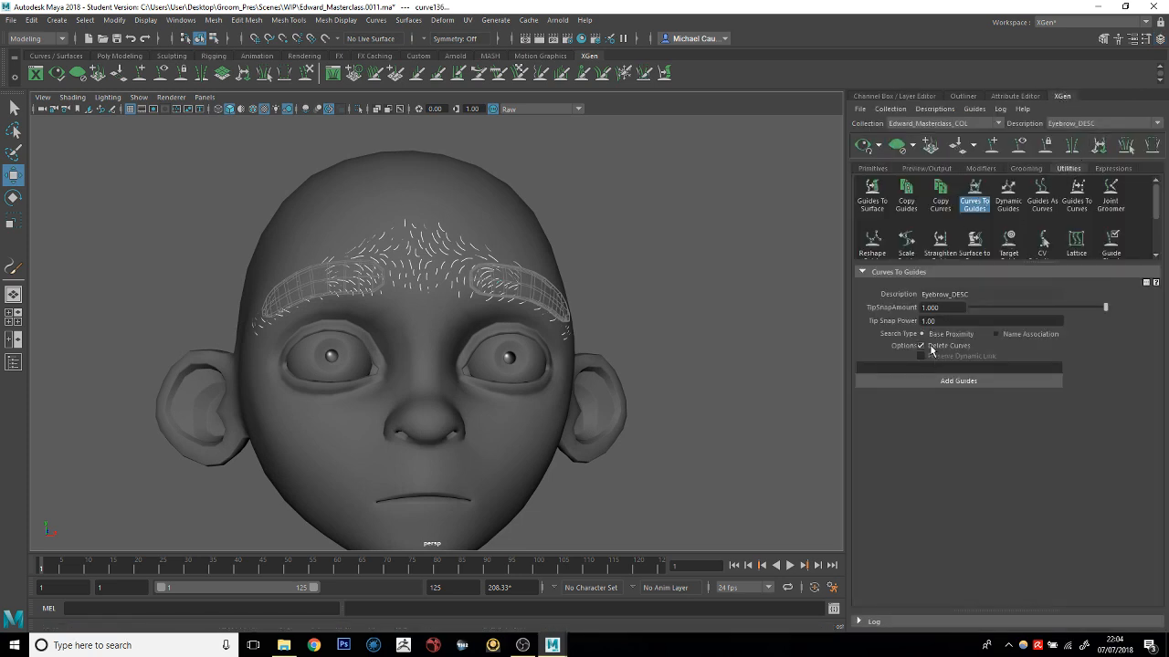
pyautogui.click(911, 380)
pyautogui.click(916, 380)
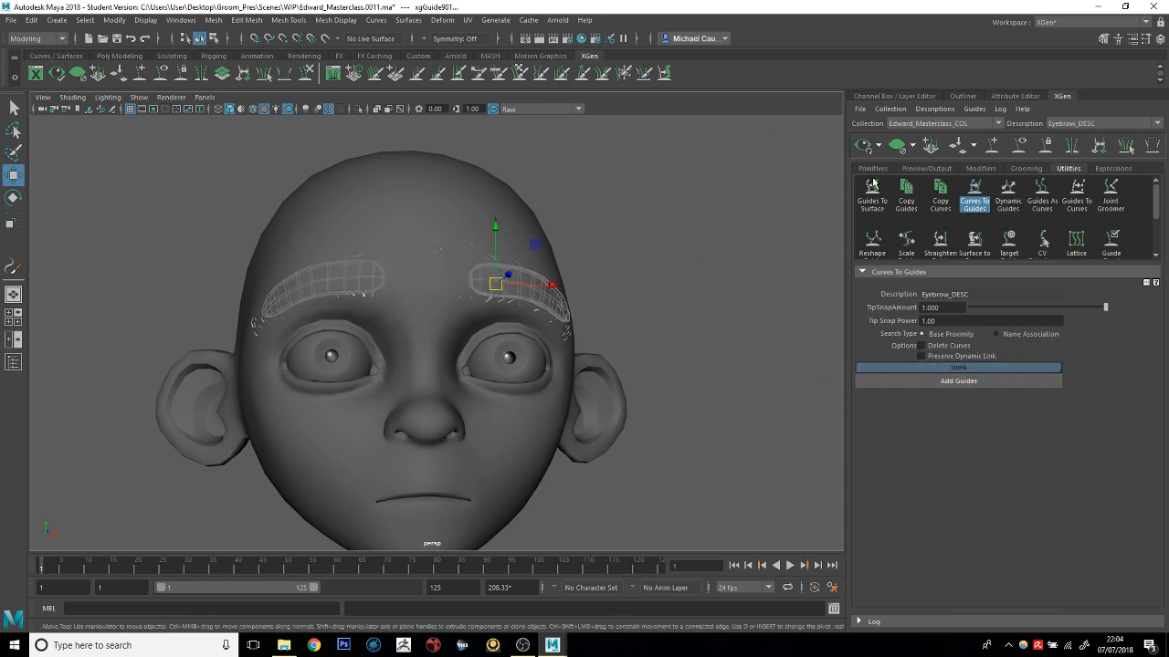
# Examine from low angles how the new guides sit against the head surface around the brows and forehead
pyautogui.keyDown('alt'); pyautogui.moveTo(450, 256); pyautogui.dragTo(392, 225); pyautogui.keyUp('alt')
pyautogui.keyDown('alt'); pyautogui.moveTo(392, 224); pyautogui.dragTo(483, 225, button='right'); pyautogui.keyUp('alt')
pyautogui.keyDown('alt'); pyautogui.moveTo(484, 225); pyautogui.dragTo(539, 316, button='middle'); pyautogui.keyUp('alt')
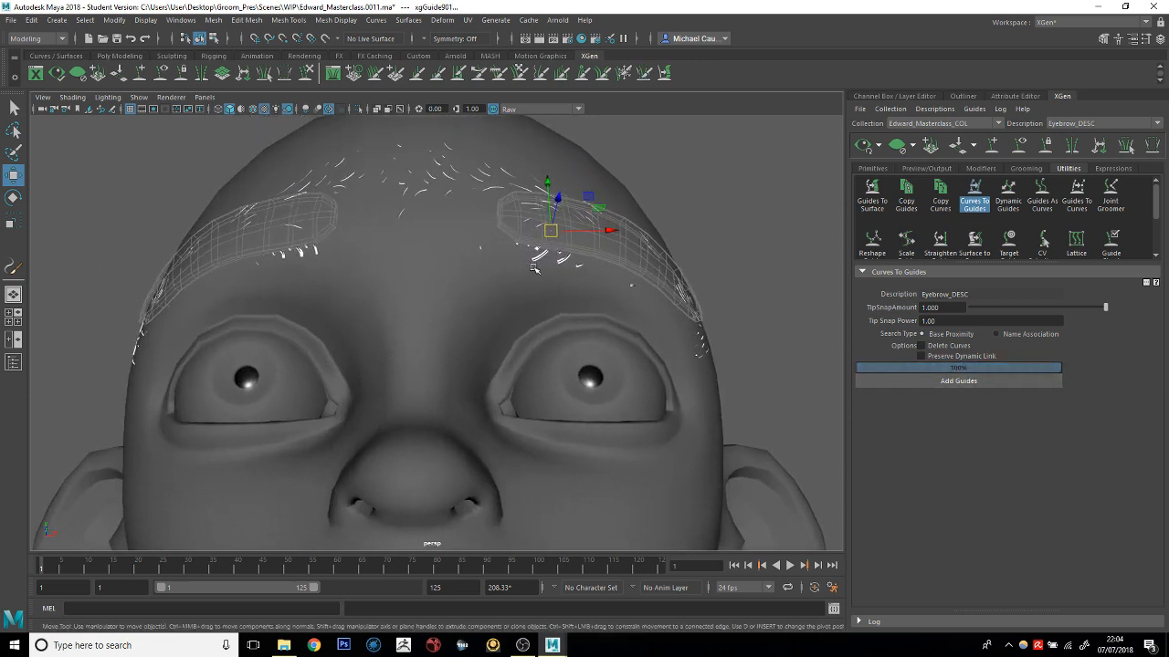
pyautogui.keyDown('alt'); pyautogui.moveTo(539, 316); pyautogui.dragTo(539, 249); pyautogui.keyUp('alt')
pyautogui.keyDown('alt'); pyautogui.moveTo(720, 185); pyautogui.dragTo(722, 246, button='middle'); pyautogui.keyUp('alt')
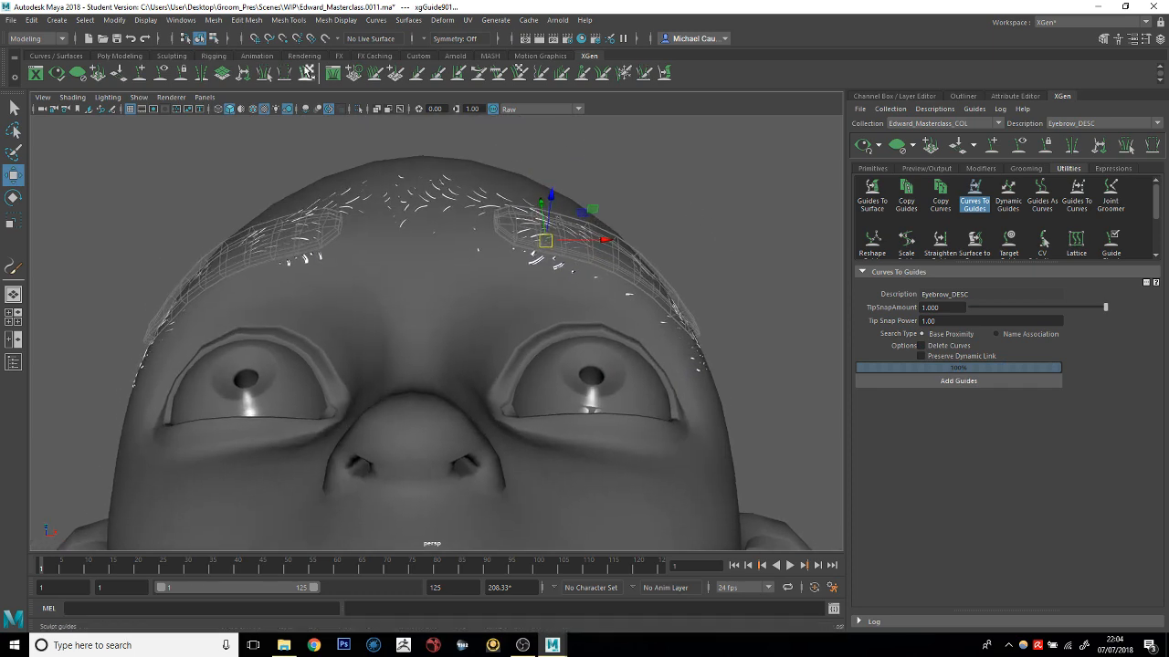
pyautogui.moveTo(420, 219)
pyautogui.keyDown('alt'); pyautogui.mouseDown()
pyautogui.moveTo(457, 222)
pyautogui.moveTo(421, 226)
pyautogui.mouseUp(); pyautogui.keyUp('alt')
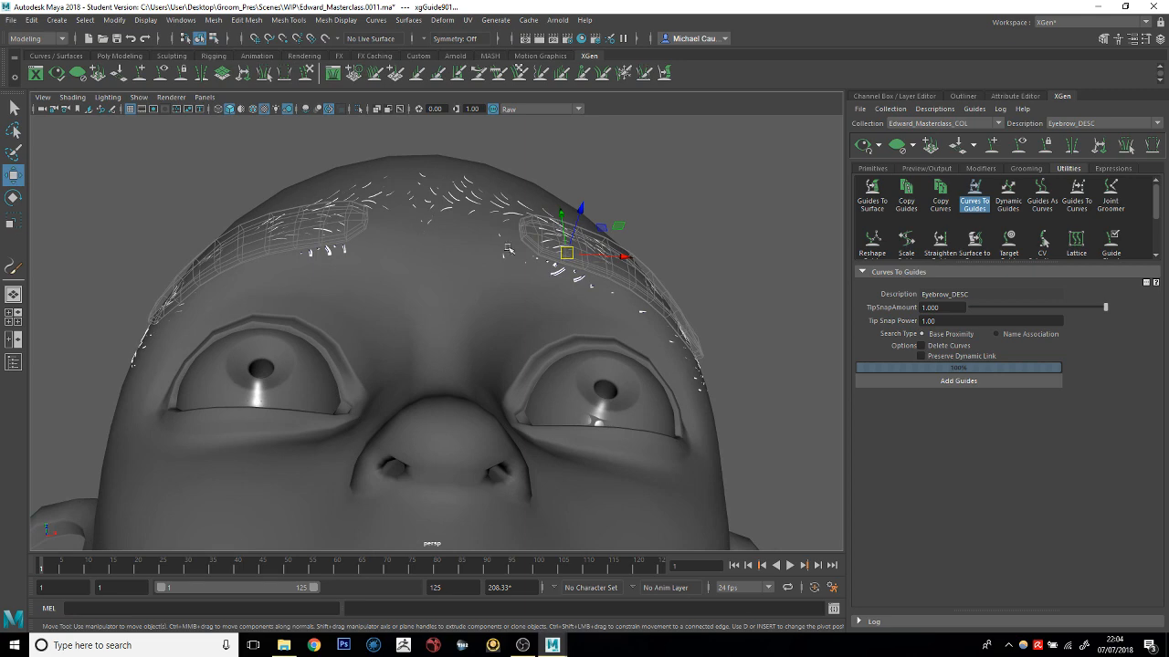
pyautogui.press('r')
pyautogui.keyDown('alt'); pyautogui.moveTo(508, 248); pyautogui.dragTo(604, 151); pyautogui.keyUp('alt')
pyautogui.keyDown('alt'); pyautogui.moveTo(604, 151); pyautogui.dragTo(421, 231, button='right'); pyautogui.keyUp('alt')
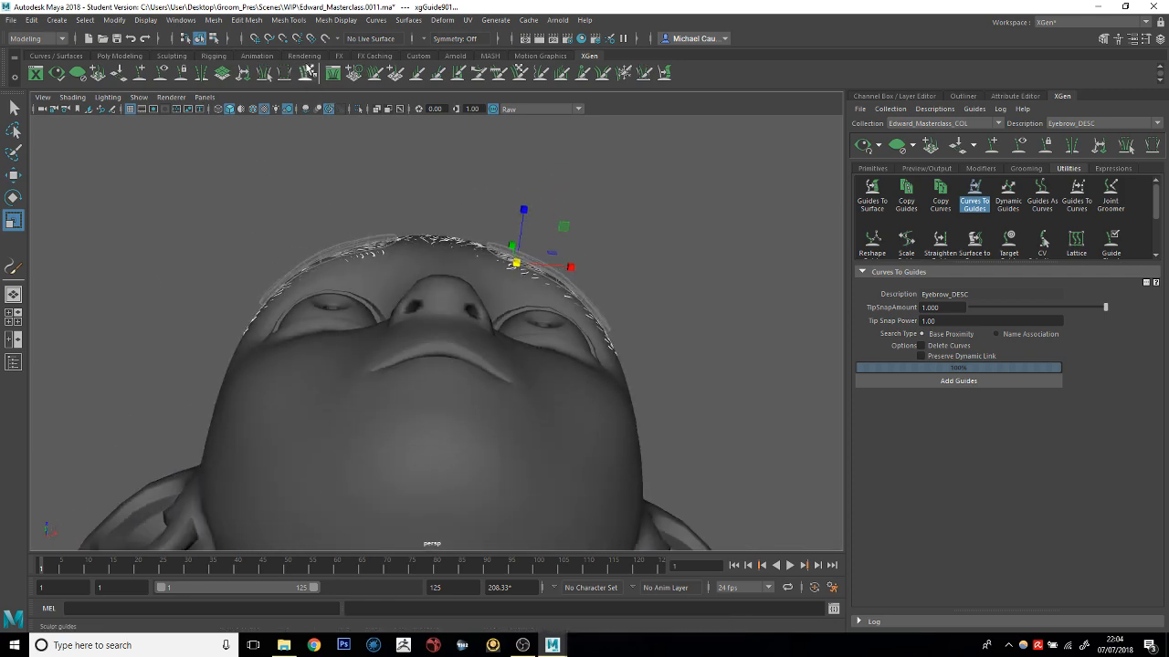
# Activate the Sculpt Guides tool with its settings shown, and undo a trial stroke over the middle of the forehead
pyautogui.click(309, 70)
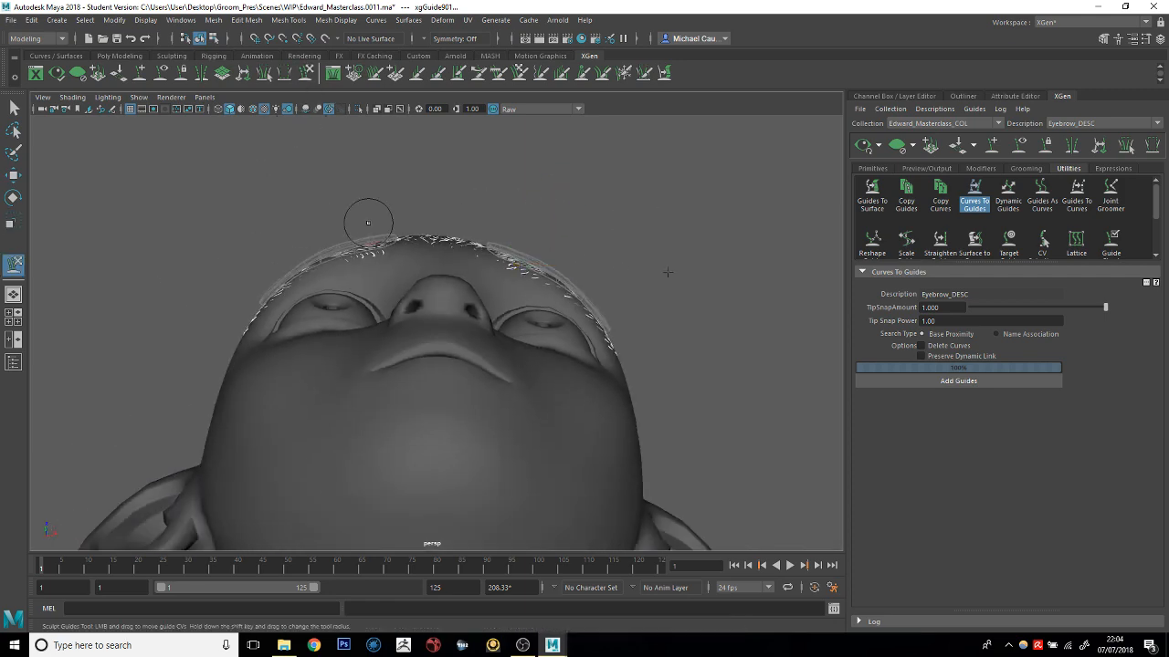
pyautogui.click(1145, 42)
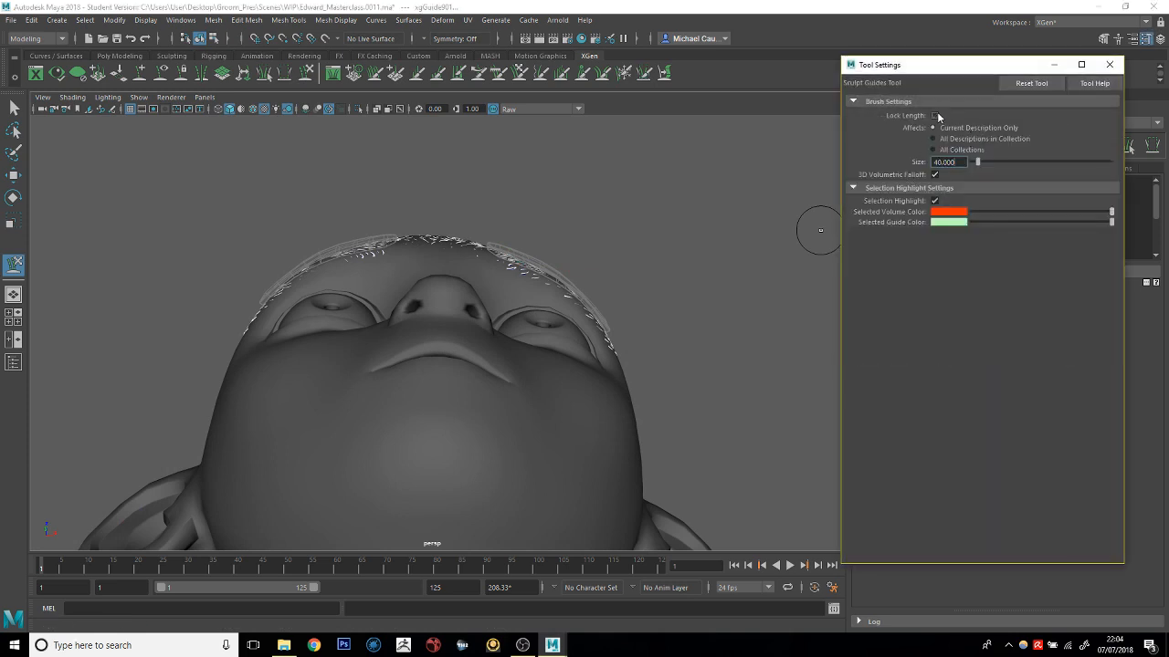
pyautogui.moveTo(421, 217); pyautogui.dragTo(442, 216)
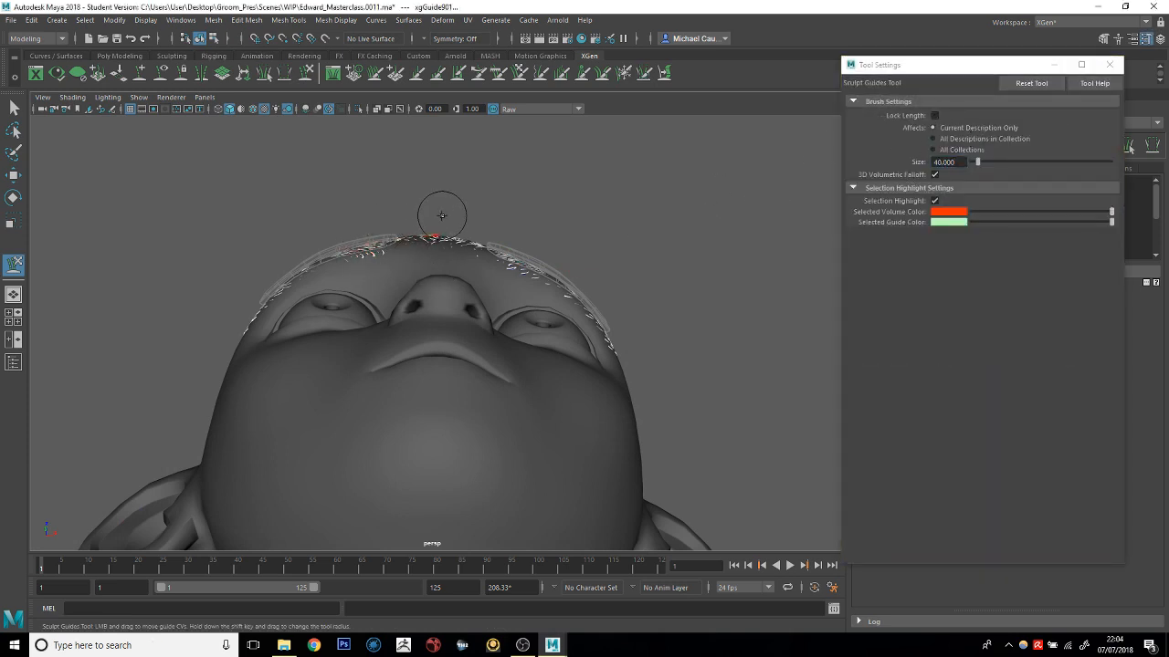
pyautogui.hotkey('ctrl', 'z')
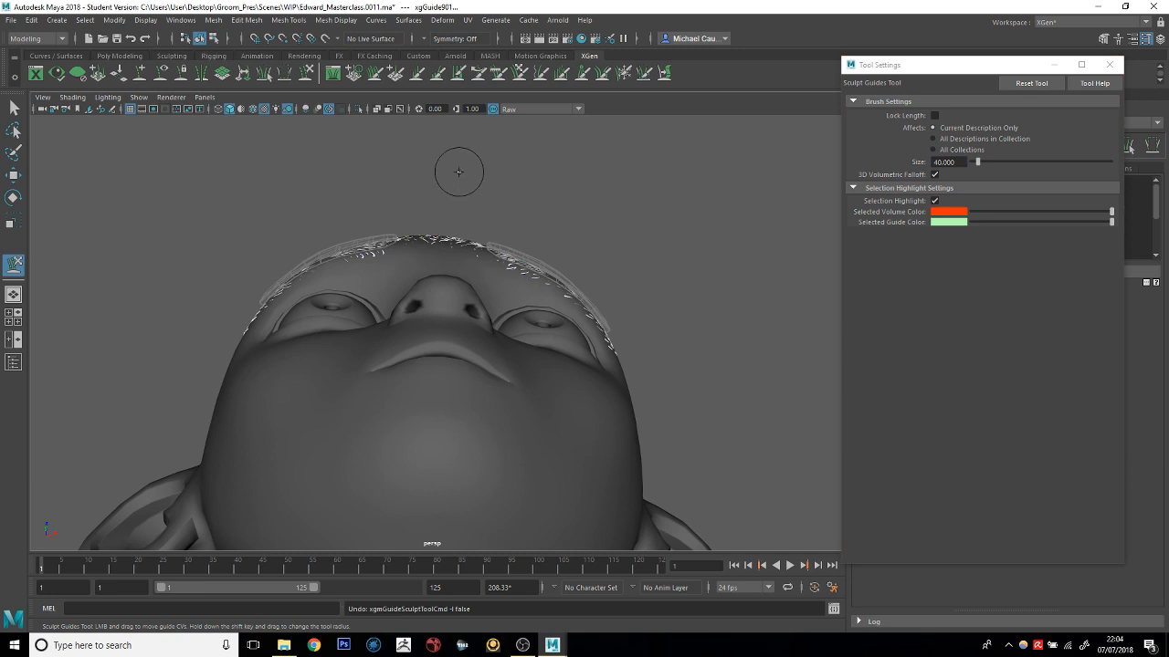
# Pull the eyebrow and forehead guides out of the head surface with the Sculpt Guides tool, using brush sizes 203 and 79
pyautogui.moveTo(458, 172)
pyautogui.keyDown('shift'); pyautogui.mouseDown()
pyautogui.moveTo(520, 182)
pyautogui.moveTo(535, 199)
pyautogui.mouseUp(); pyautogui.keyUp('shift')
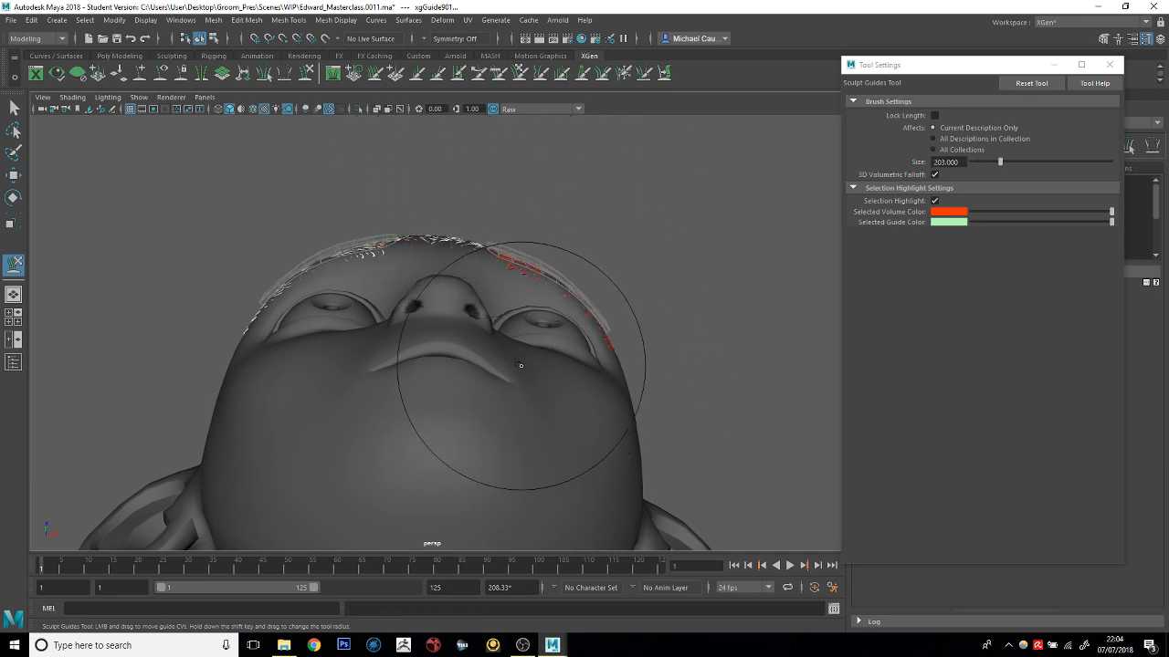
pyautogui.keyDown('alt'); pyautogui.moveTo(521, 404); pyautogui.dragTo(417, 209); pyautogui.keyUp('alt')
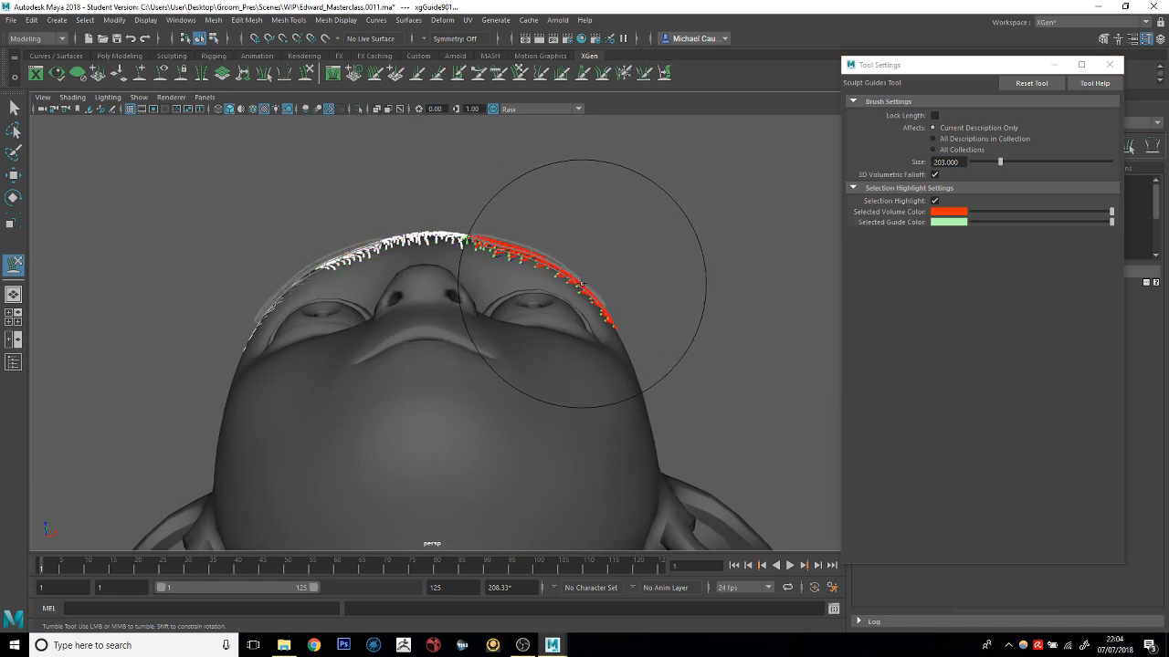
pyautogui.keyDown('alt'); pyautogui.moveTo(446, 219); pyautogui.dragTo(542, 208, button='middle'); pyautogui.keyUp('alt')
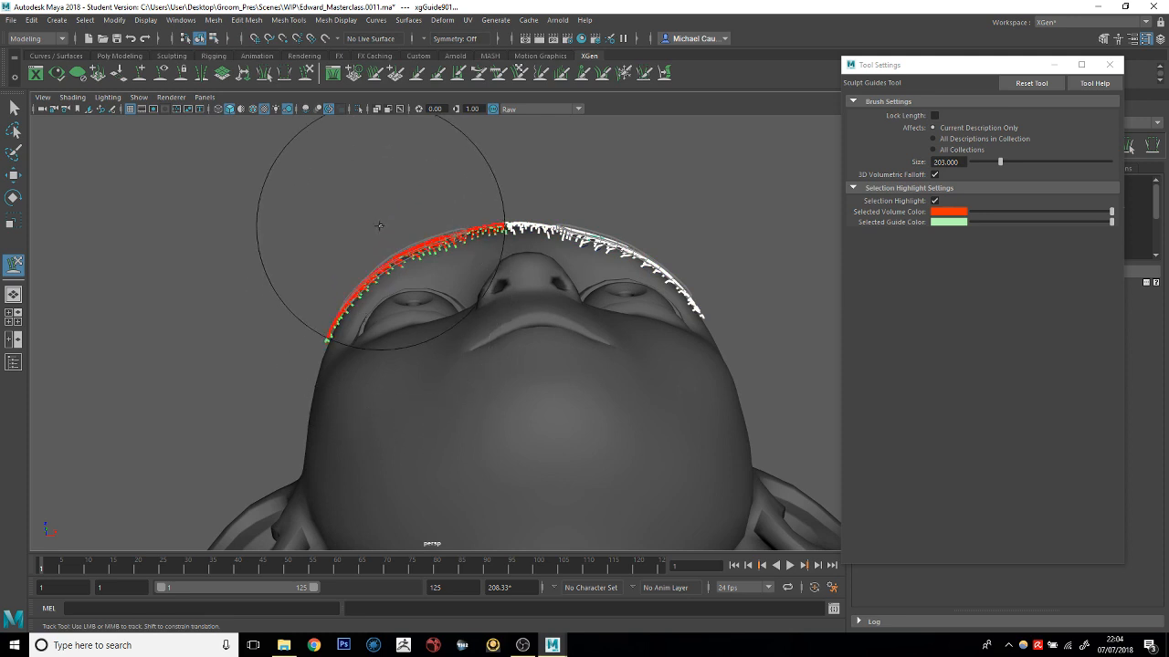
pyautogui.press('b')
pyautogui.moveTo(386, 215)
pyautogui.mouseDown()
pyautogui.moveTo(287, 248)
pyautogui.moveTo(302, 240)
pyautogui.mouseUp()
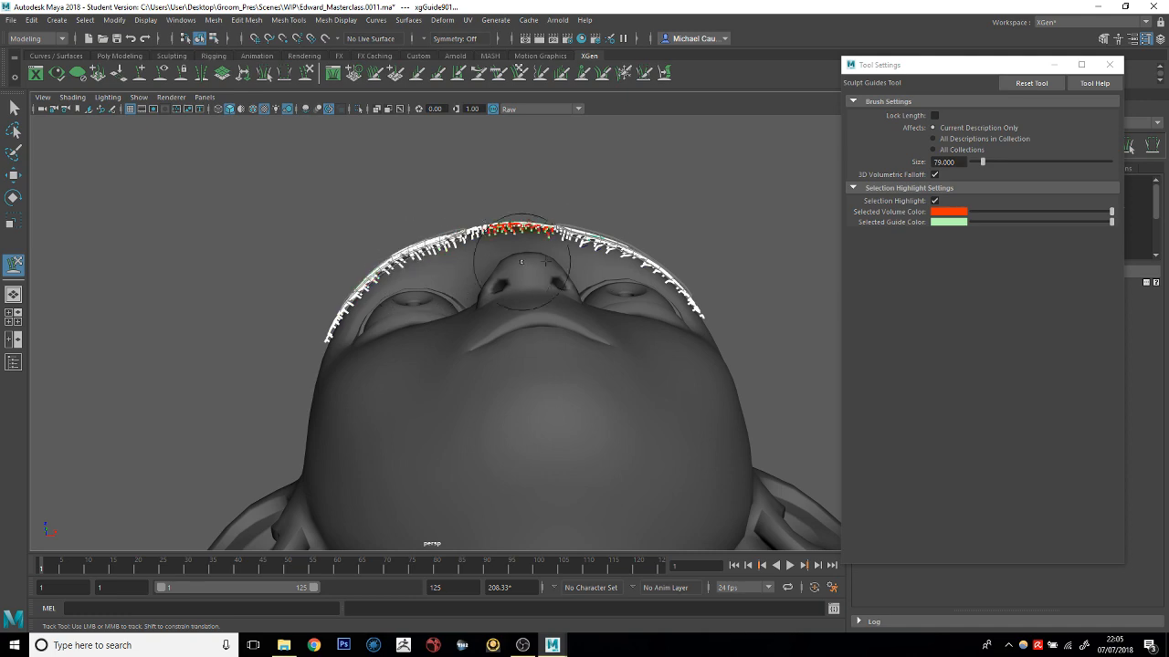
# Select all the sculpted eyebrow and forehead guides with the Move tool and minimize the tool settings window
pyautogui.keyDown('alt'); pyautogui.moveTo(631, 177); pyautogui.dragTo(582, 207); pyautogui.keyUp('alt')
pyautogui.keyDown('alt'); pyautogui.moveTo(583, 208); pyautogui.dragTo(665, 294, button='right'); pyautogui.keyUp('alt')
pyautogui.moveTo(668, 299)
pyautogui.keyDown('alt'); pyautogui.mouseDown()
pyautogui.moveTo(619, 248)
pyautogui.moveTo(554, 261)
pyautogui.moveTo(548, 210)
pyautogui.moveTo(521, 195)
pyautogui.moveTo(540, 232)
pyautogui.moveTo(503, 195)
pyautogui.moveTo(587, 254)
pyautogui.moveTo(568, 259)
pyautogui.moveTo(627, 214)
pyautogui.moveTo(472, 198)
pyautogui.mouseUp(); pyautogui.keyUp('alt')
pyautogui.press('w')
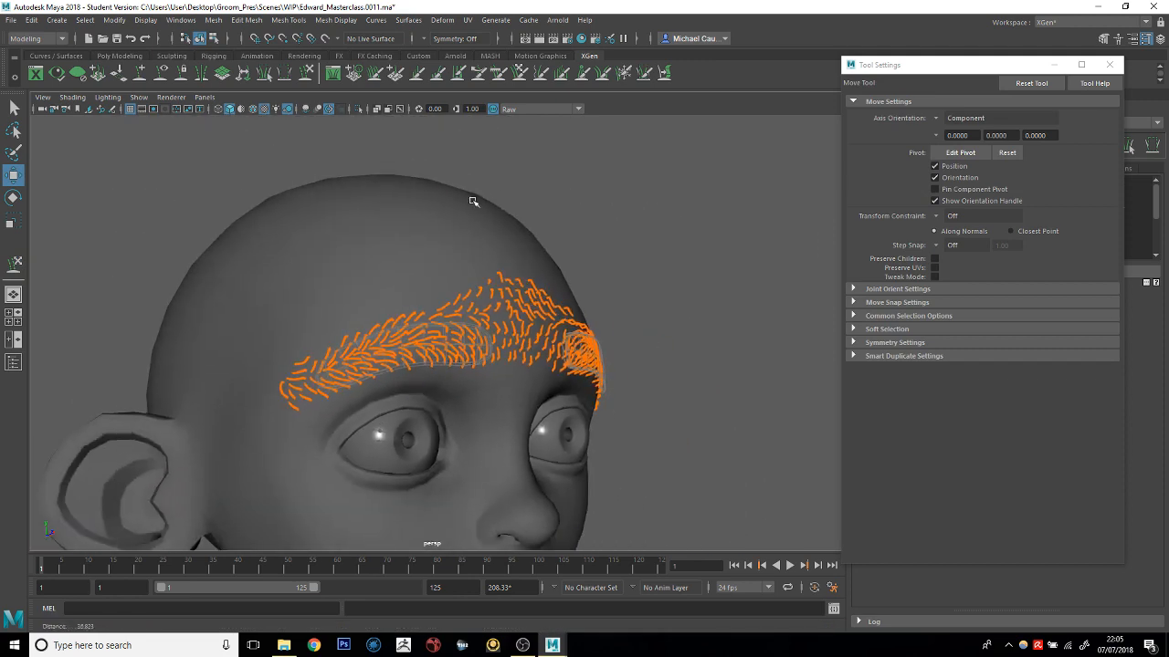
pyautogui.moveTo(242, 228); pyautogui.dragTo(729, 440)
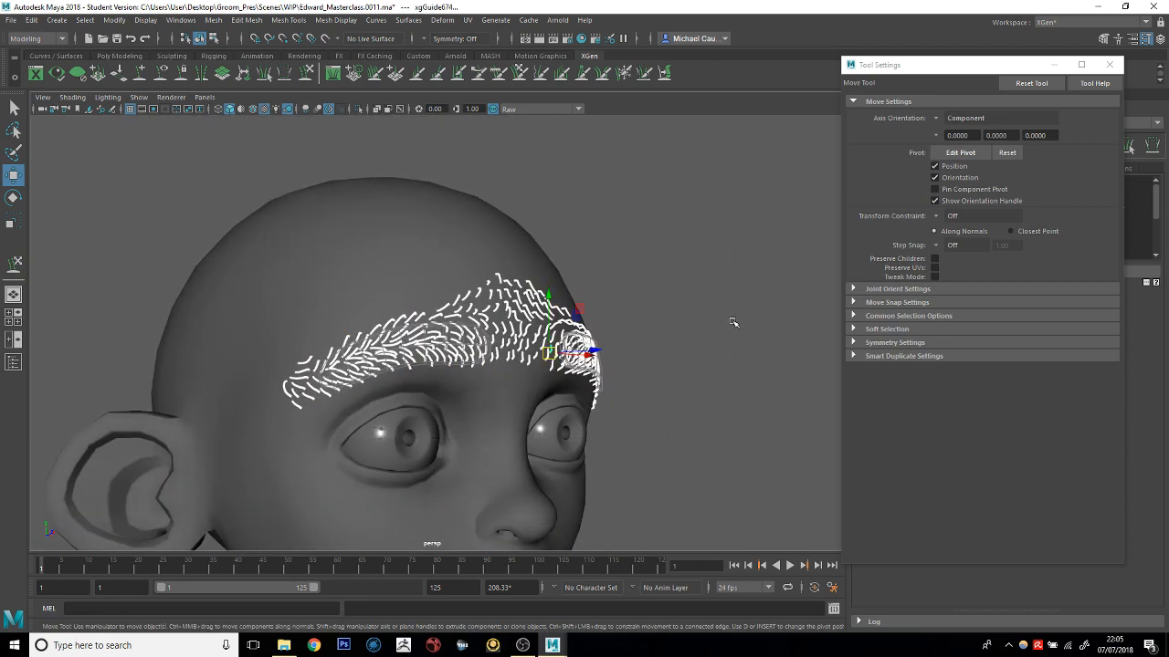
pyautogui.click(1055, 64)
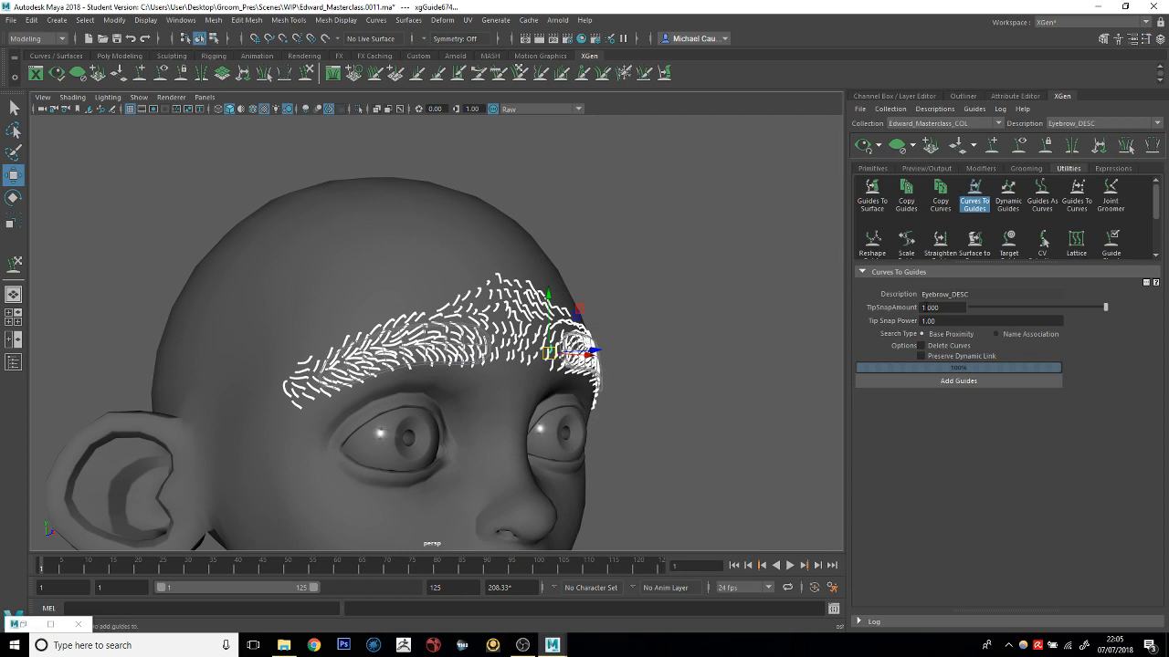
# Rebuild the selected guides of Eyebrow_DESC, return to object mode and check their shapes around the brows
pyautogui.click(872, 168)
pyautogui.keyDown('alt'); pyautogui.moveTo(742, 323); pyautogui.dragTo(784, 345); pyautogui.keyUp('alt')
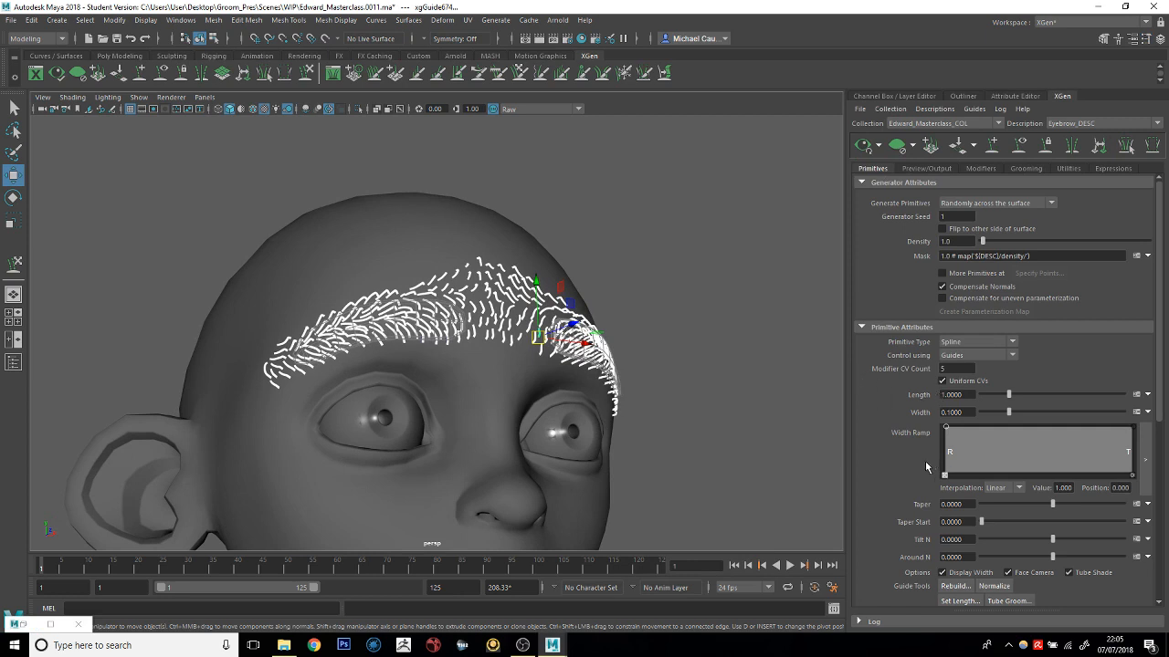
pyautogui.scroll(-4, 905, 499)
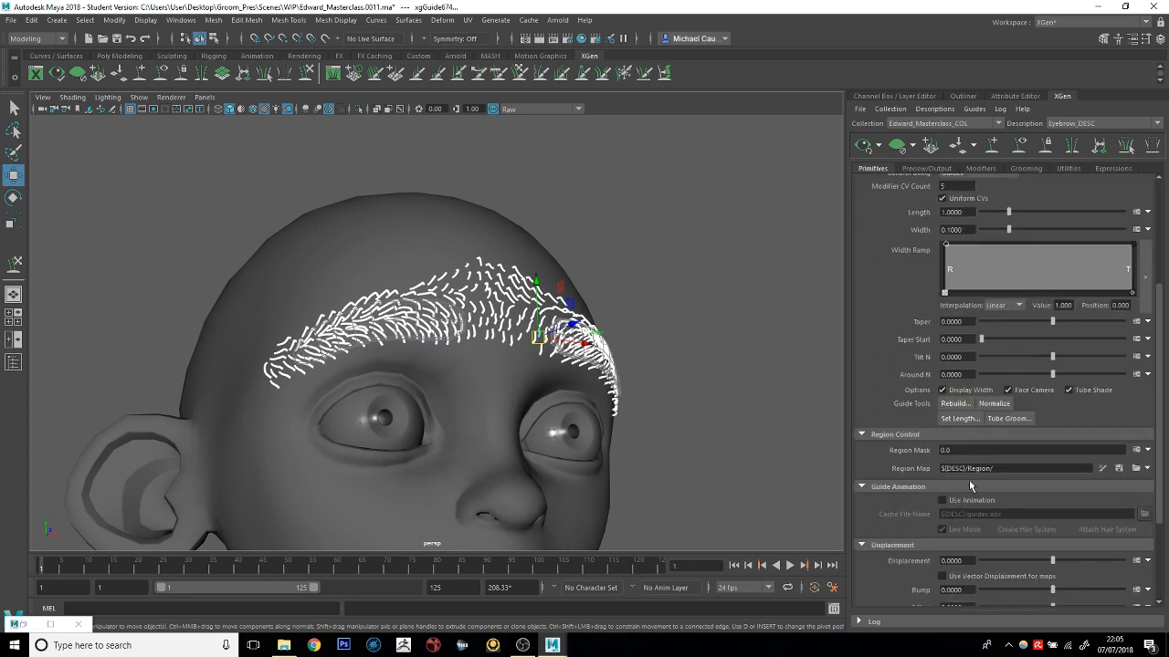
pyautogui.click(959, 404)
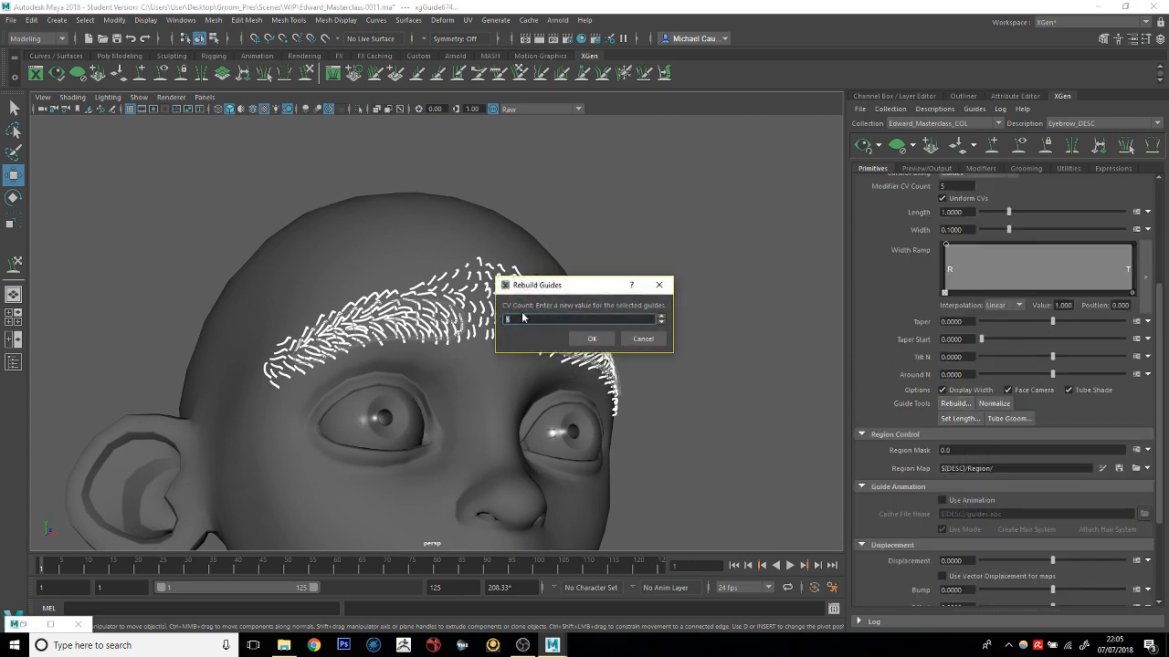
pyautogui.click(579, 341)
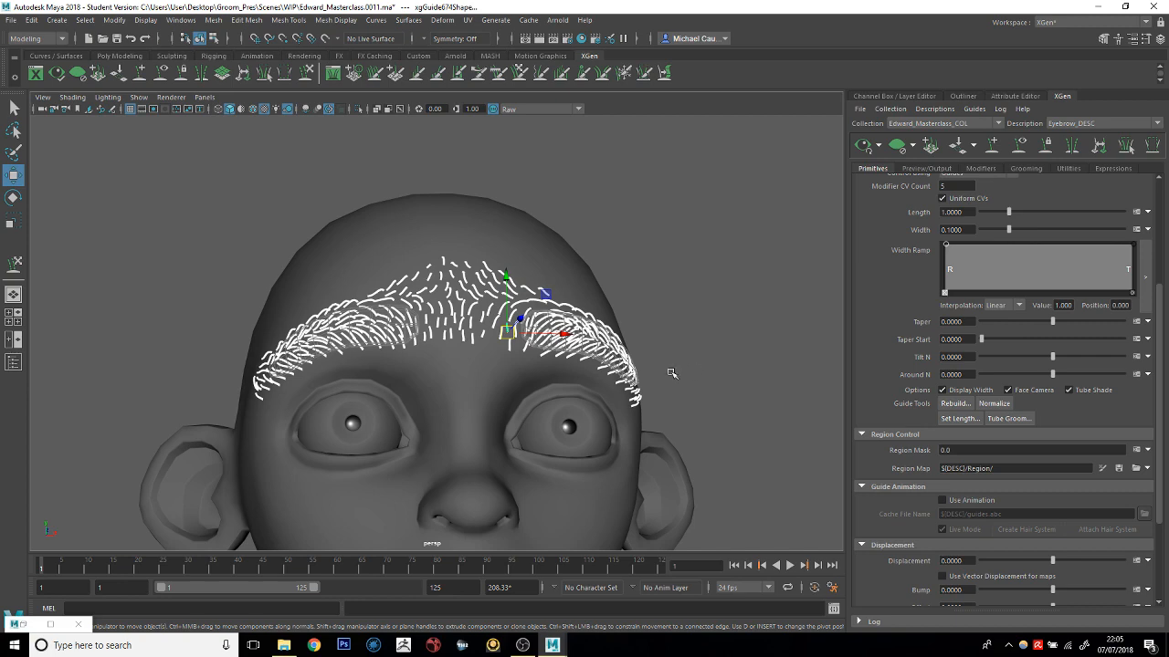
pyautogui.scroll(5, 617, 372)
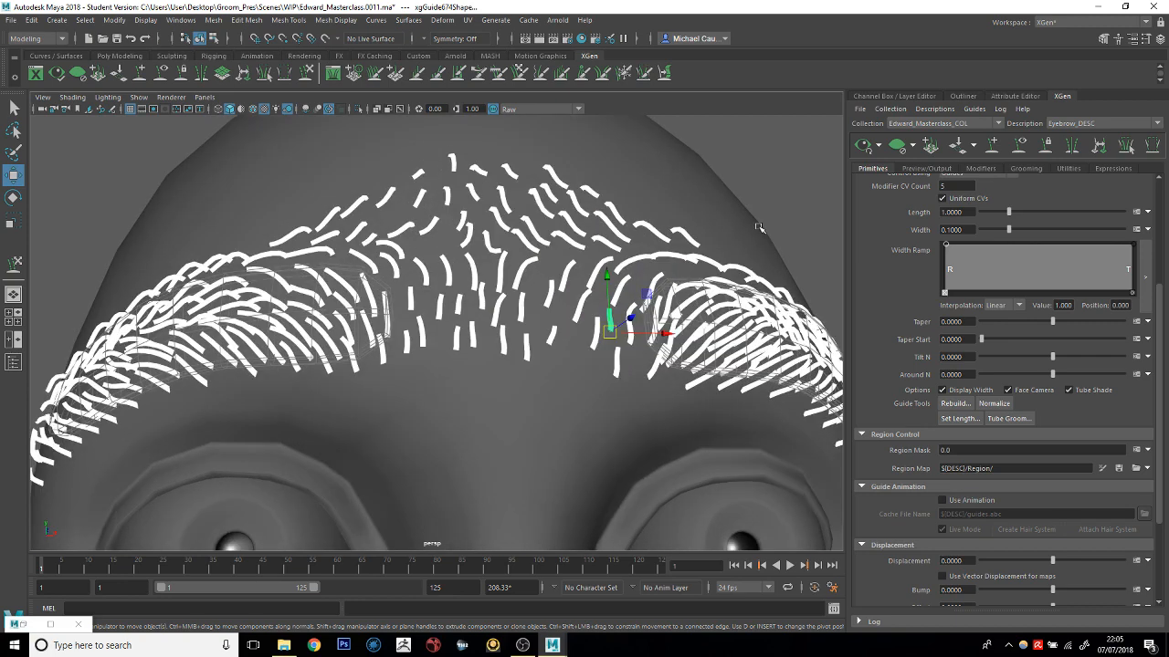
pyautogui.press('F8')
pyautogui.scroll(-5, 691, 295)
pyautogui.keyDown('alt'); pyautogui.moveTo(692, 295); pyautogui.dragTo(738, 295); pyautogui.keyUp('alt')
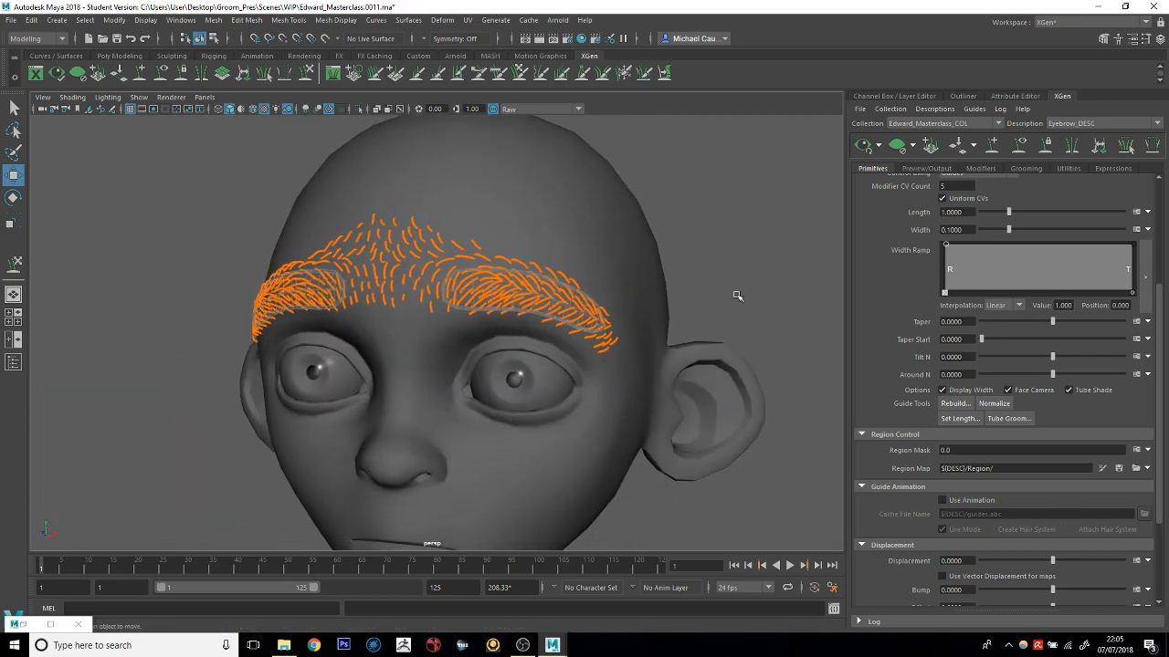
# Set the Modifier CV Count of Eyebrow_DESC to 10 and preview the generated hair on the head
pyautogui.scroll(5, 913, 285)
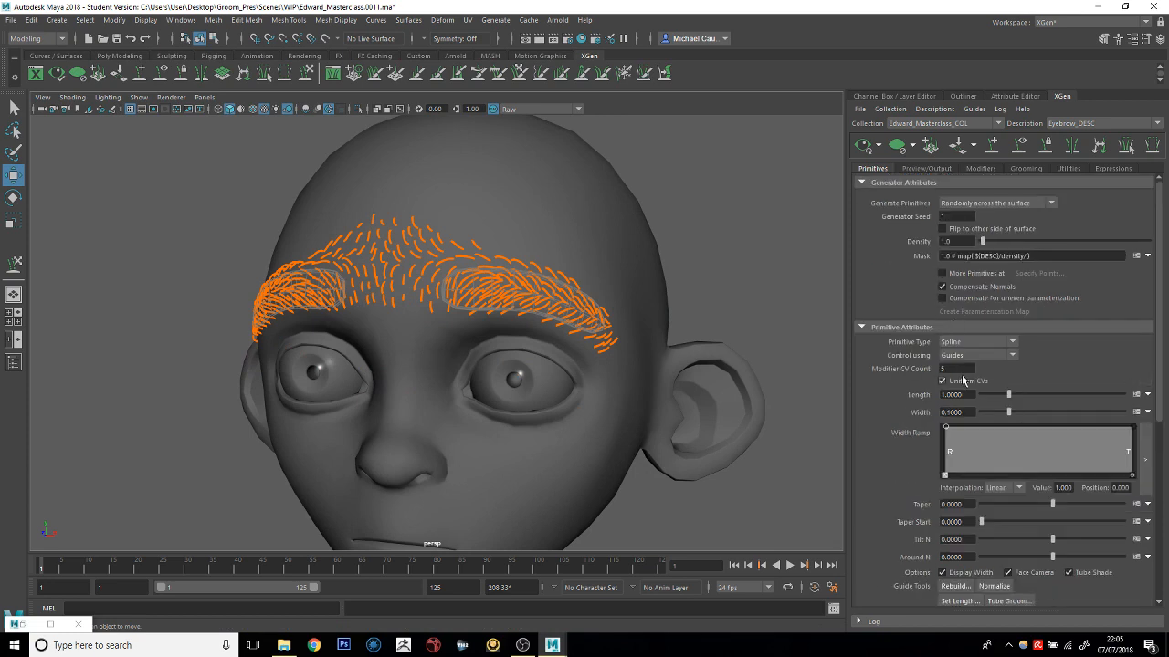
pyautogui.moveTo(958, 370); pyautogui.dragTo(866, 366)
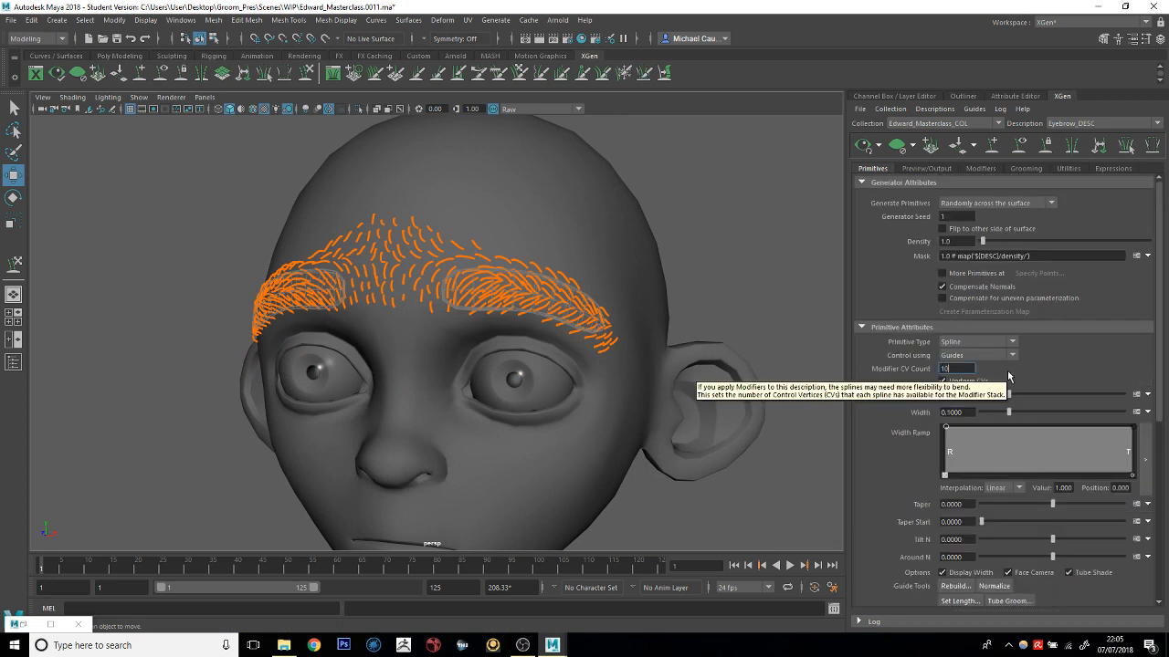
pyautogui.press('Return')
pyautogui.keyDown('alt'); pyautogui.moveTo(668, 261); pyautogui.dragTo(775, 243); pyautogui.keyUp('alt')
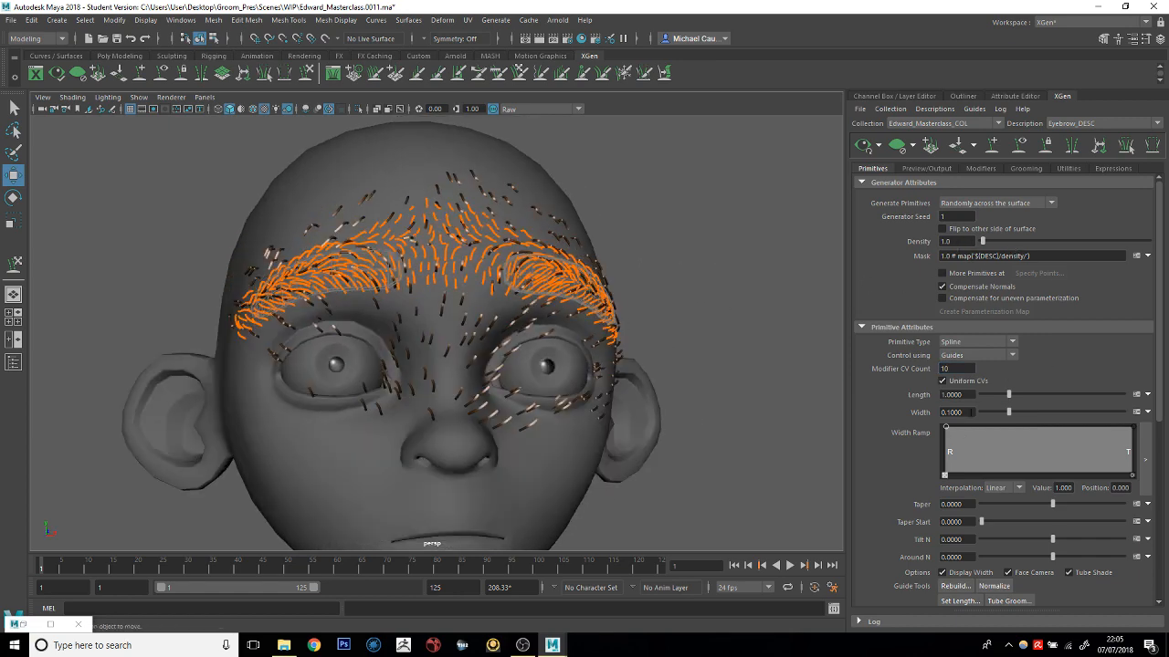
# Create a Mask map named EyebrowMask with a map resolution of 50 and a black start color
pyautogui.click(1146, 256)
pyautogui.click(1093, 274)
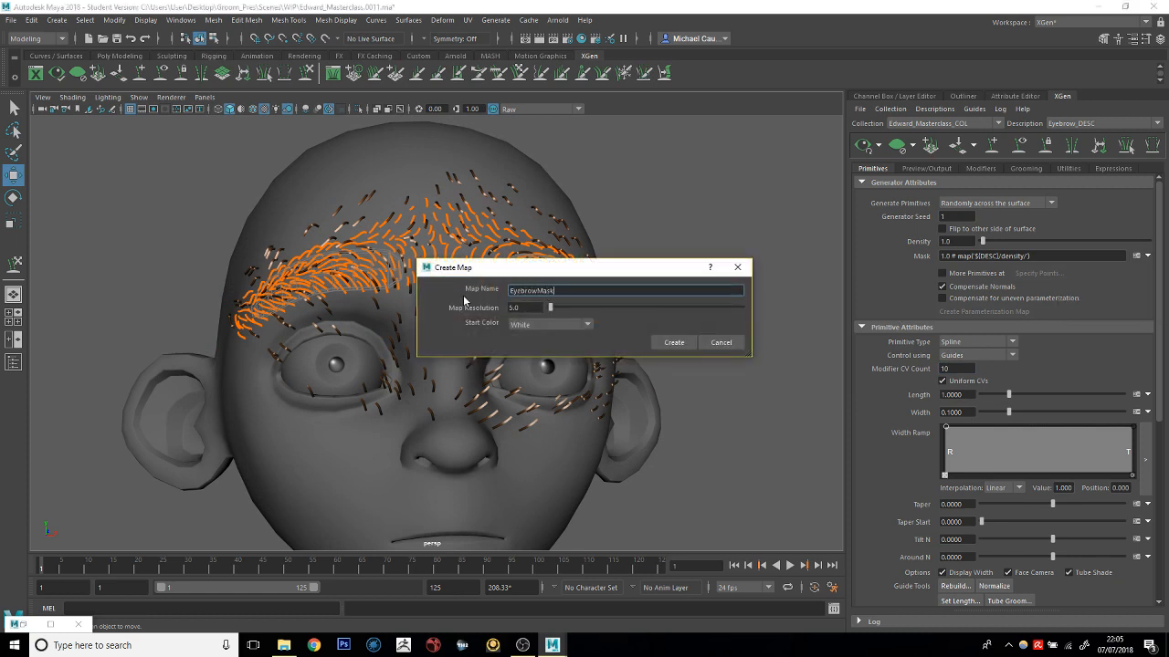
pyautogui.click(544, 325)
pyautogui.click(521, 347)
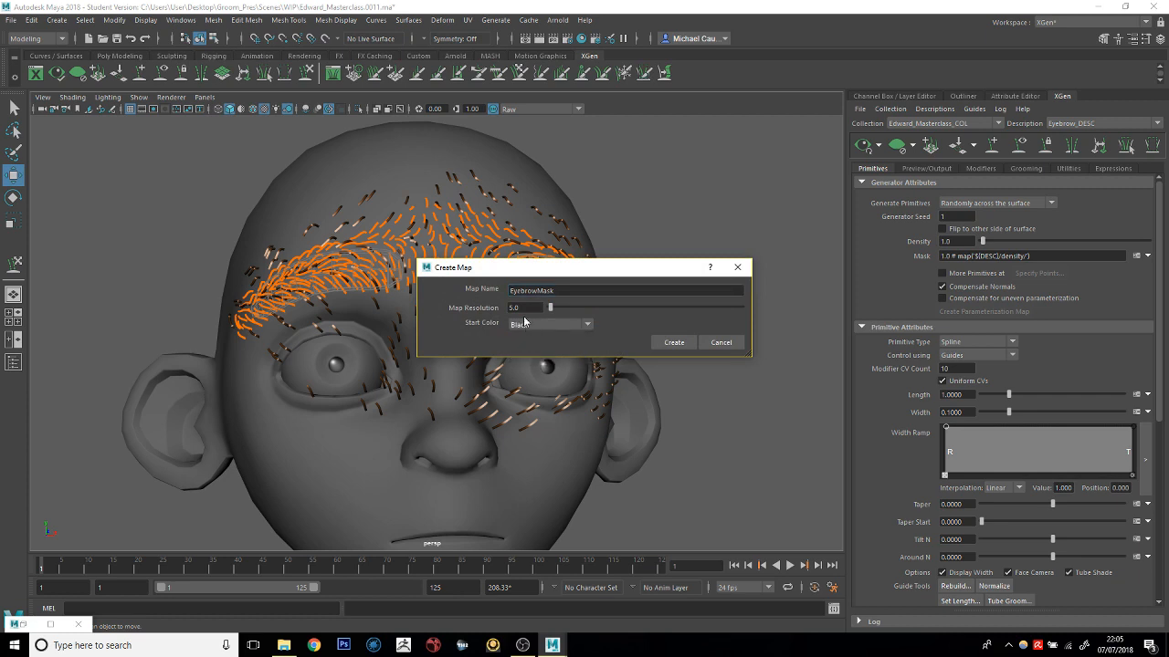
pyautogui.moveTo(536, 308); pyautogui.dragTo(443, 313)
pyautogui.write('50')
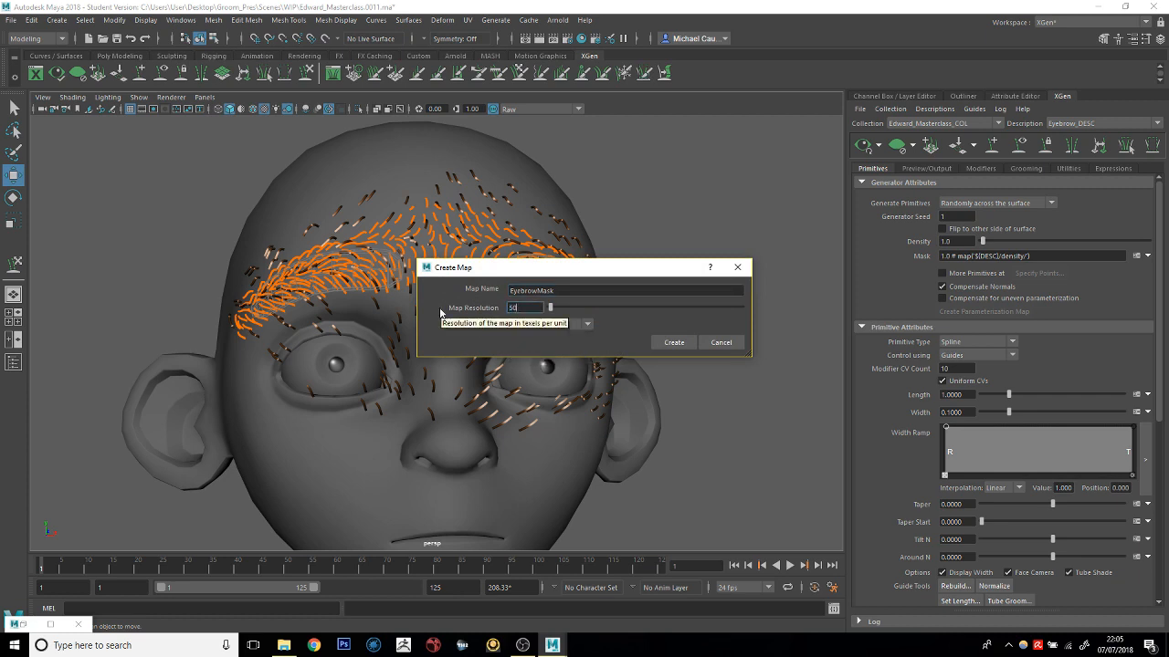
pyautogui.click(674, 343)
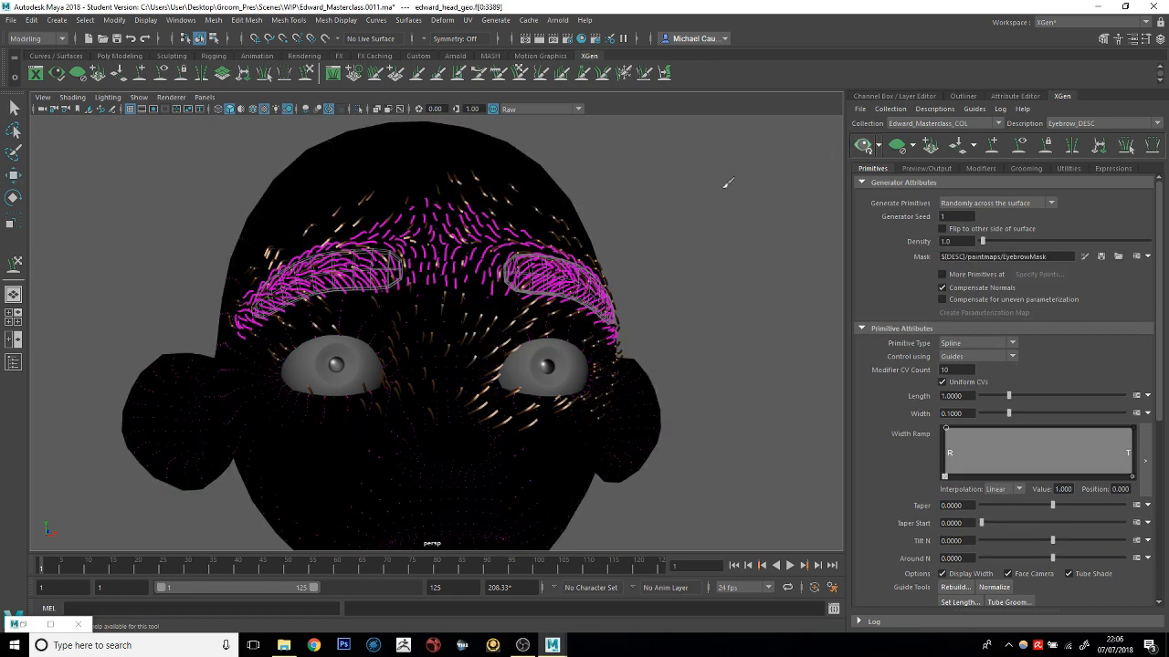
# Turn off automatic preview updates and set the 3D Paint Tool to a solid brush with white color
pyautogui.keyDown('alt'); pyautogui.moveTo(509, 256); pyautogui.dragTo(472, 265); pyautogui.keyUp('alt')
pyautogui.keyDown('alt'); pyautogui.moveTo(473, 265); pyautogui.dragTo(579, 339, button='right'); pyautogui.keyUp('alt')
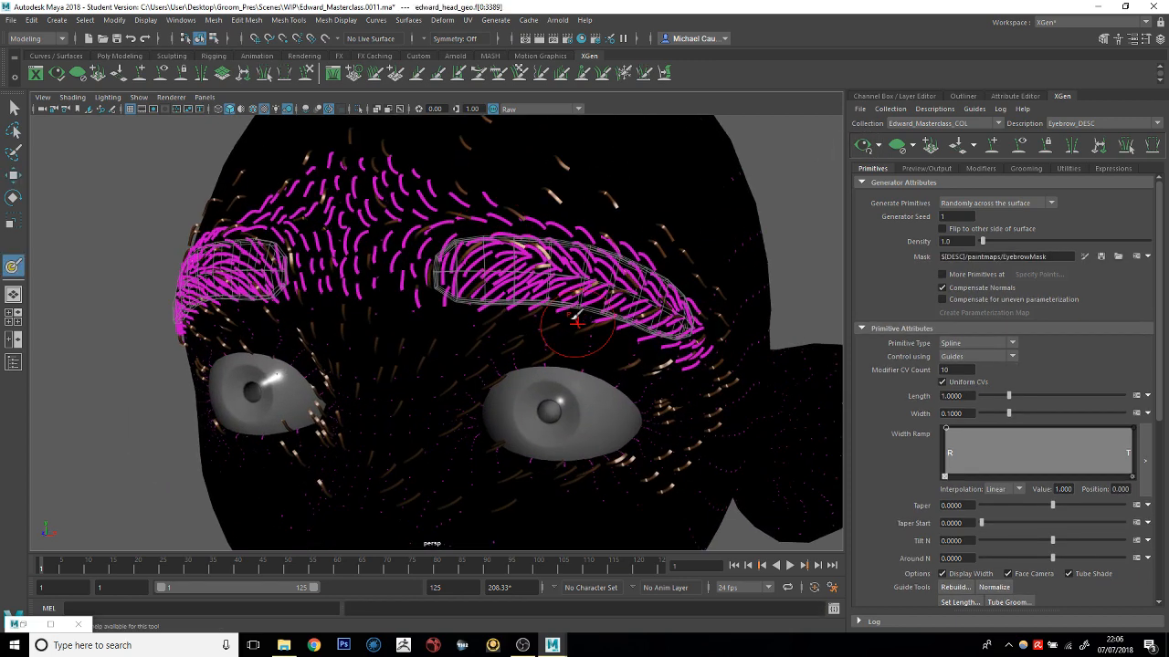
pyautogui.click(879, 147)
pyautogui.click(892, 171)
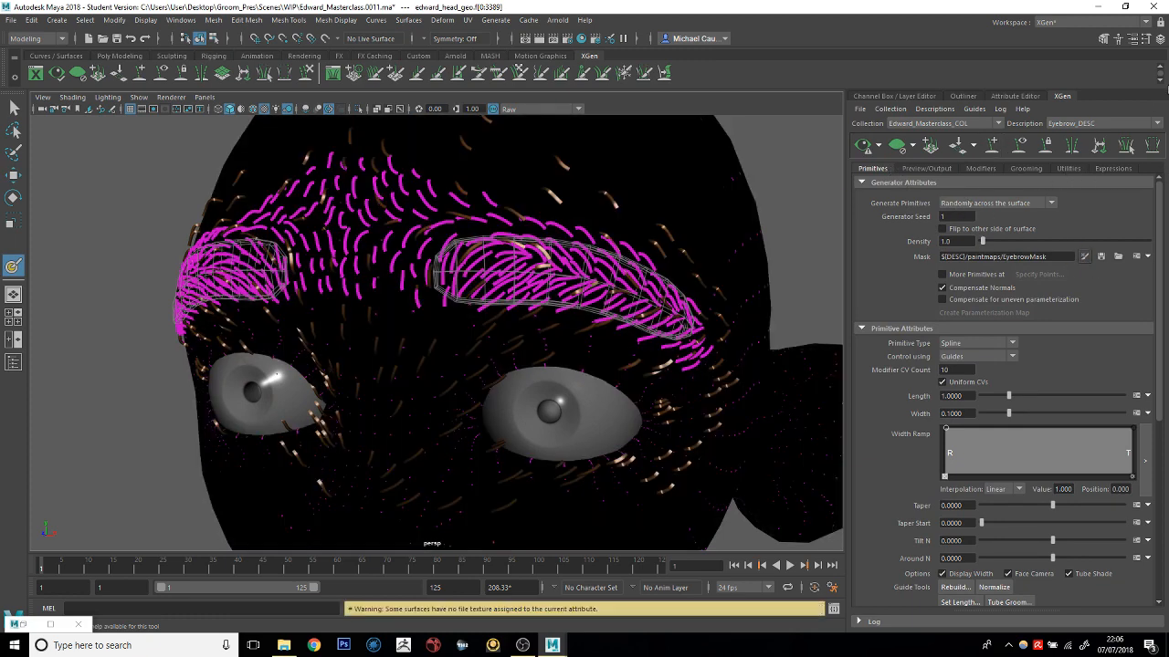
pyautogui.click(1145, 39)
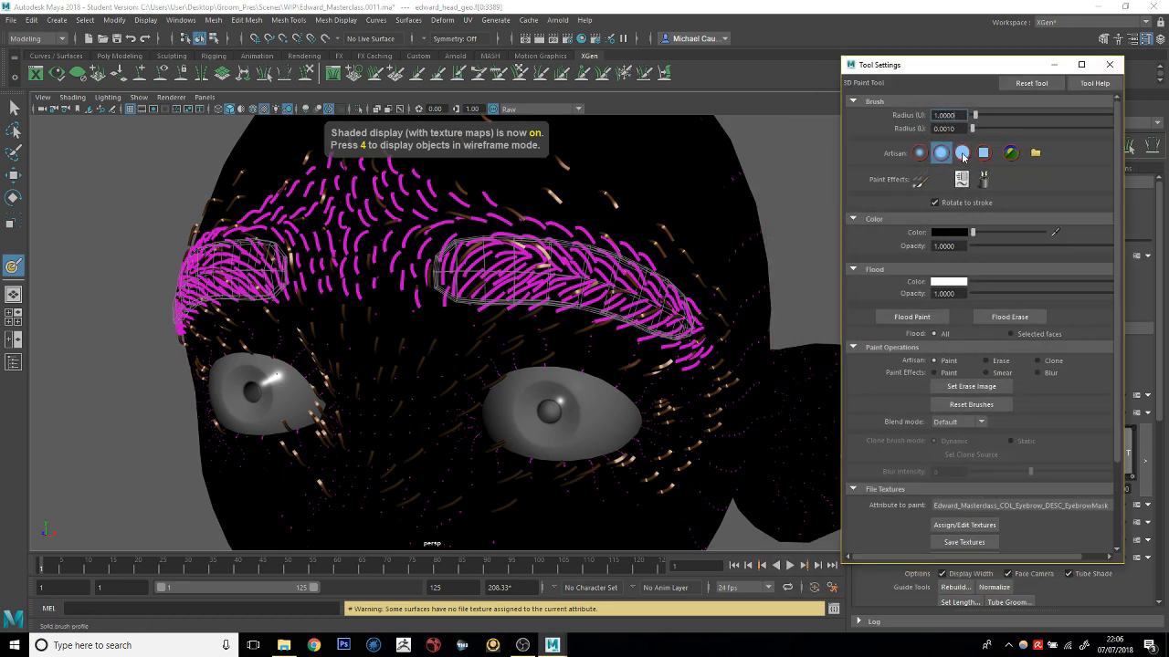
pyautogui.click(962, 153)
pyautogui.moveTo(973, 232); pyautogui.dragTo(1044, 232)
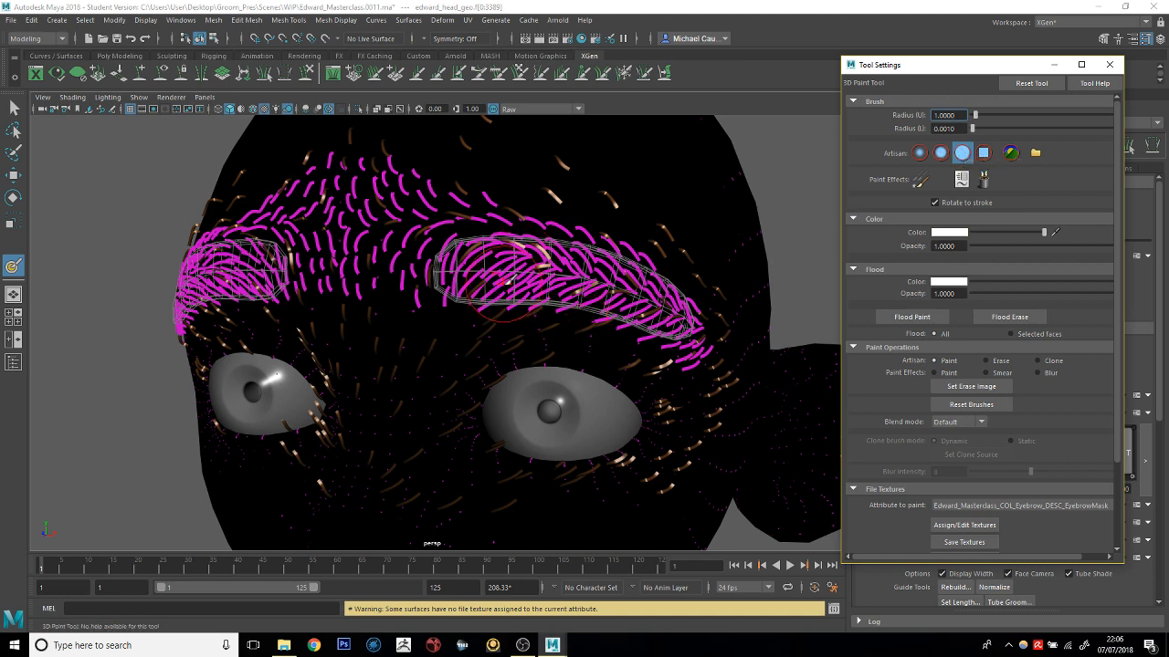
# Reduce the brush radius to 0.5643 and paint the character's left eyebrow area white within its outline mesh
pyautogui.click(513, 275)
pyautogui.press('b')
pyautogui.moveTo(518, 273)
pyautogui.mouseDown()
pyautogui.moveTo(464, 276)
pyautogui.moveTo(537, 242)
pyautogui.moveTo(525, 239)
pyautogui.moveTo(594, 252)
pyautogui.moveTo(636, 274)
pyautogui.moveTo(612, 281)
pyautogui.moveTo(642, 290)
pyautogui.mouseUp()
pyautogui.moveTo(500, 258)
pyautogui.keyDown('alt'); pyautogui.mouseDown()
pyautogui.moveTo(636, 304)
pyautogui.moveTo(648, 294)
pyautogui.mouseUp(); pyautogui.keyUp('alt')
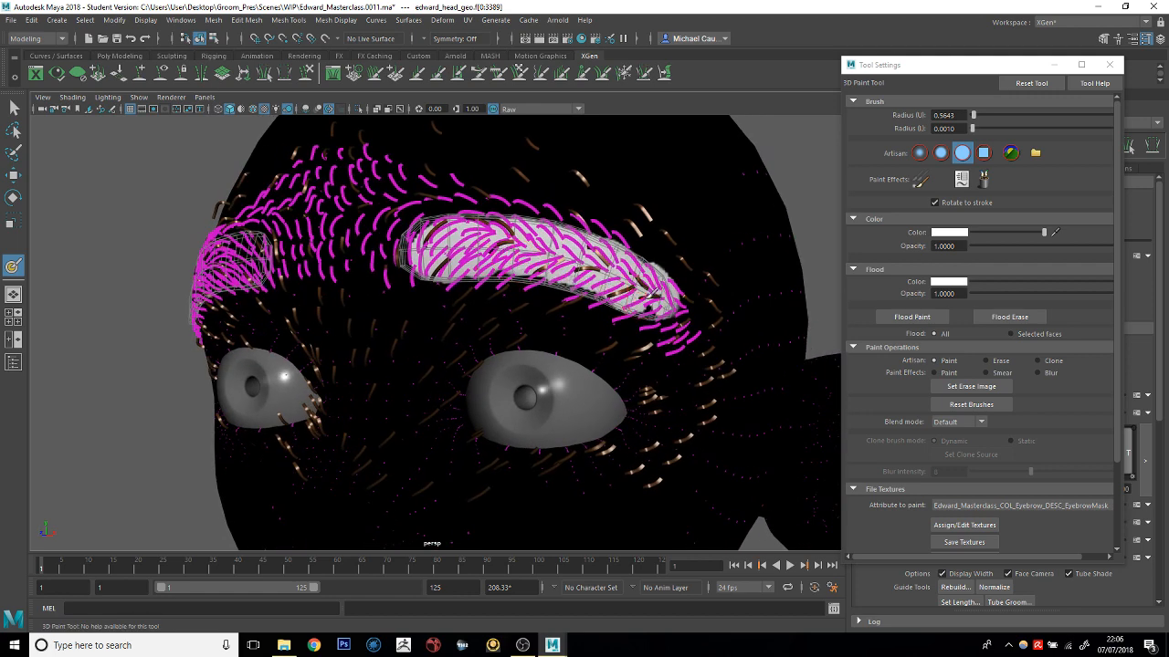
pyautogui.moveTo(579, 274); pyautogui.dragTo(553, 273)
pyautogui.moveTo(490, 254)
pyautogui.mouseDown()
pyautogui.moveTo(549, 261)
pyautogui.moveTo(481, 257)
pyautogui.moveTo(534, 254)
pyautogui.mouseUp()
# Paint the character's right eyebrow area white within its outline mesh
pyautogui.keyDown('alt'); pyautogui.moveTo(328, 263); pyautogui.dragTo(452, 274, button='middle'); pyautogui.keyUp('alt')
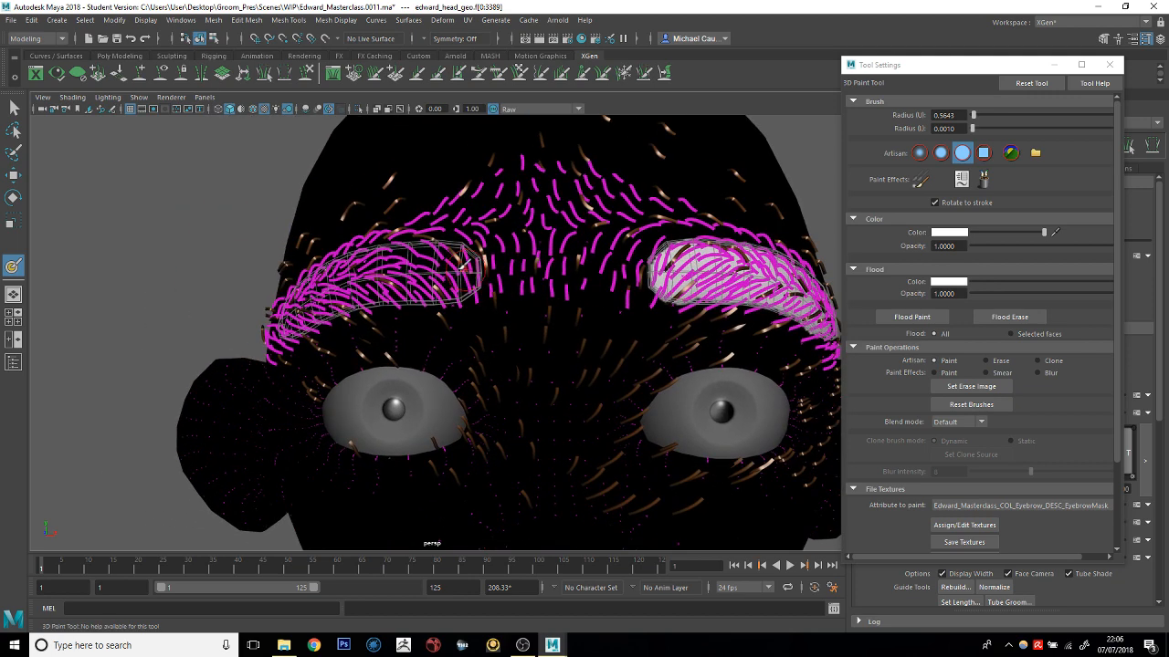
pyautogui.keyDown('alt'); pyautogui.moveTo(463, 261); pyautogui.dragTo(503, 246); pyautogui.keyUp('alt')
pyautogui.moveTo(409, 278)
pyautogui.keyDown('alt'); pyautogui.mouseDown()
pyautogui.moveTo(415, 256)
pyautogui.moveTo(422, 266)
pyautogui.mouseUp(); pyautogui.keyUp('alt')
pyautogui.moveTo(439, 261)
pyautogui.keyDown('alt'); pyautogui.mouseDown()
pyautogui.moveTo(399, 272)
pyautogui.moveTo(524, 243)
pyautogui.moveTo(484, 256)
pyautogui.moveTo(516, 255)
pyautogui.mouseUp(); pyautogui.keyUp('alt')
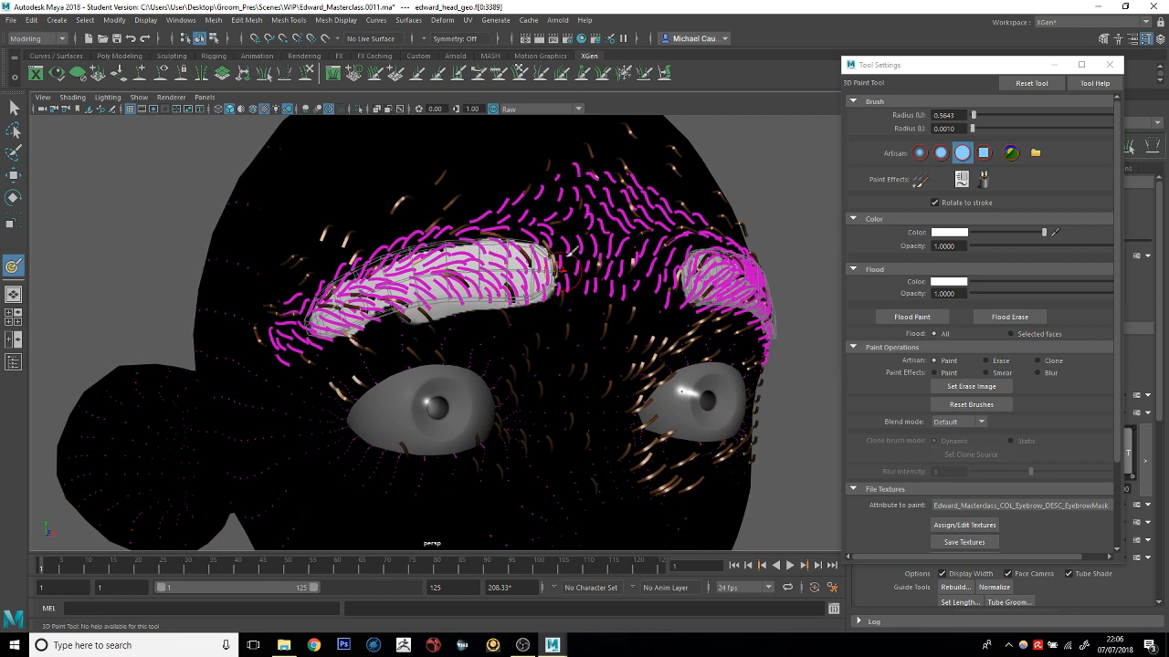
pyautogui.moveTo(429, 267)
pyautogui.keyDown('alt'); pyautogui.mouseDown()
pyautogui.moveTo(439, 284)
pyautogui.moveTo(384, 294)
pyautogui.moveTo(454, 248)
pyautogui.moveTo(514, 245)
pyautogui.mouseUp(); pyautogui.keyUp('alt')
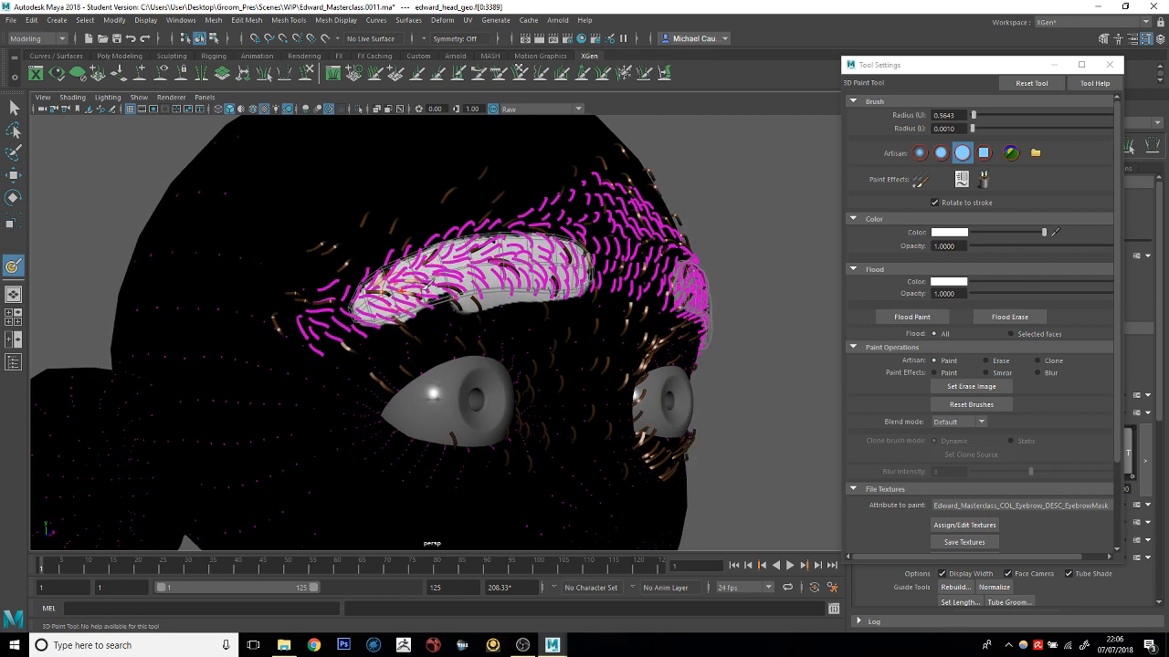
pyautogui.keyDown('alt'); pyautogui.moveTo(384, 285); pyautogui.dragTo(439, 285); pyautogui.keyUp('alt')
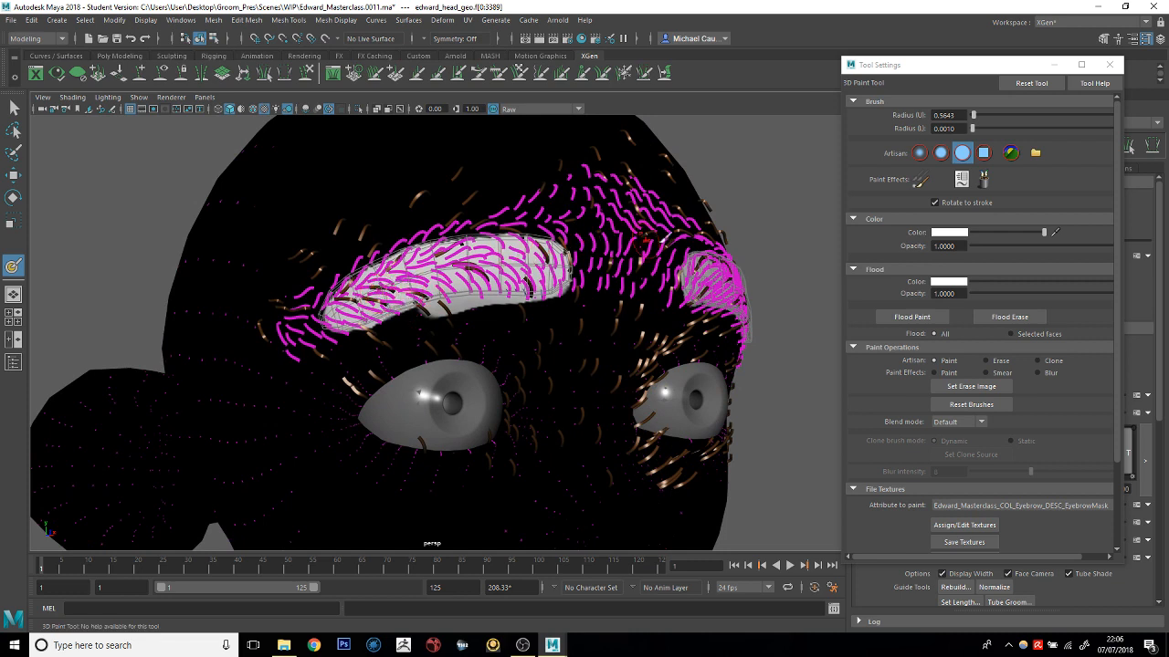
# Change the paint color to gray and shade the inner ends of the eyebrow areas in the mask
pyautogui.moveTo(992, 234); pyautogui.dragTo(968, 235)
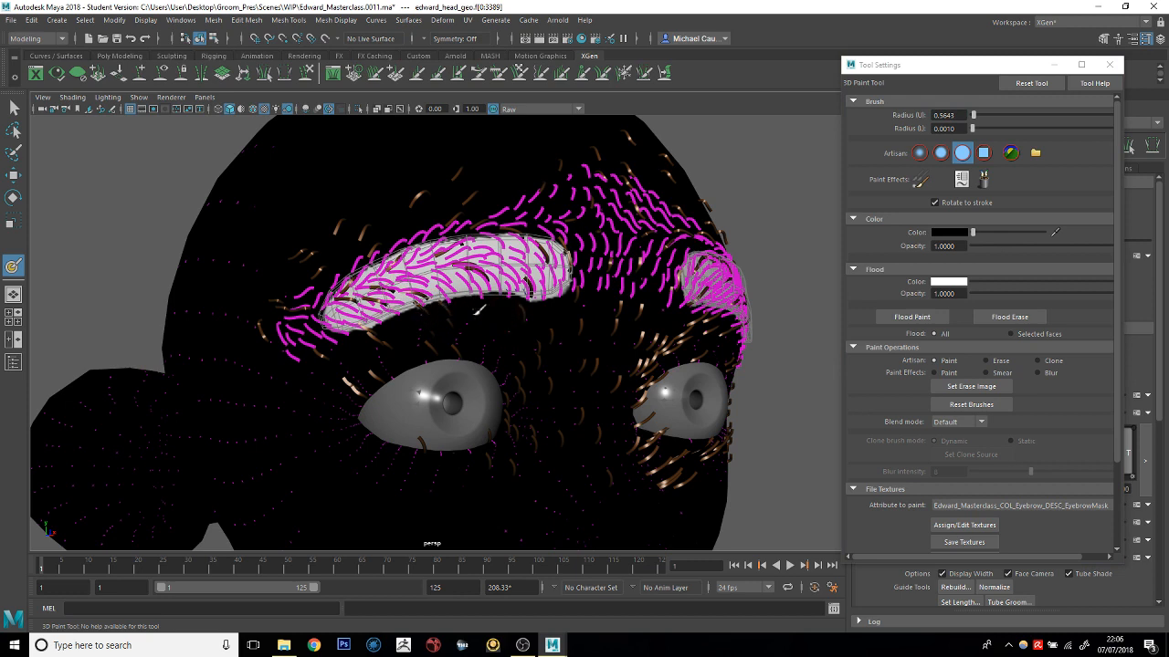
pyautogui.moveTo(1001, 235); pyautogui.dragTo(1012, 234)
pyautogui.keyDown('alt'); pyautogui.moveTo(536, 210); pyautogui.dragTo(523, 207); pyautogui.keyUp('alt')
pyautogui.moveTo(529, 258)
pyautogui.mouseDown()
pyautogui.moveTo(570, 274)
pyautogui.moveTo(517, 286)
pyautogui.moveTo(593, 274)
pyautogui.moveTo(561, 278)
pyautogui.mouseUp()
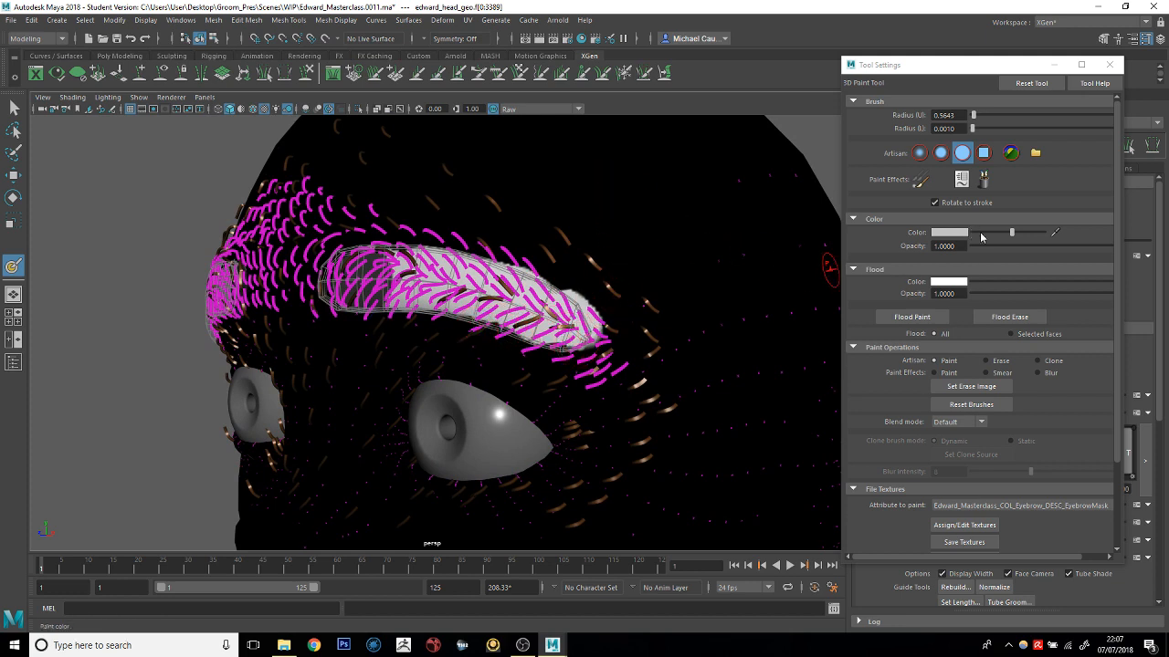
# Switch the paint color to black and clean up the mask edge above the left eyebrow's outer end
pyautogui.moveTo(1012, 232); pyautogui.dragTo(971, 234)
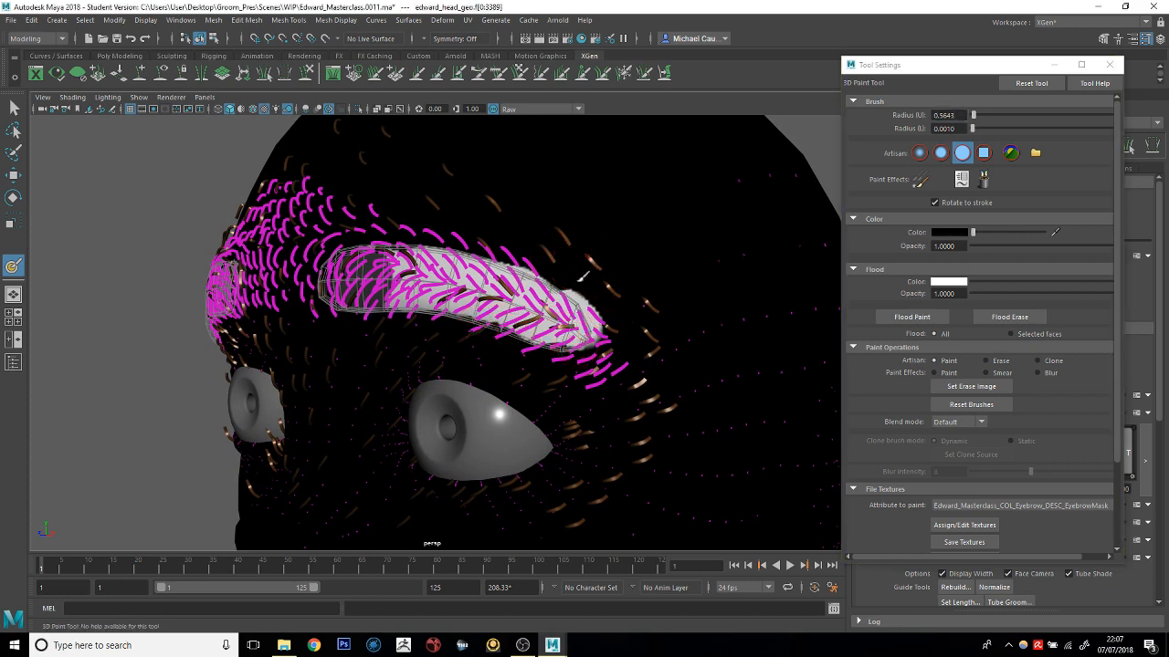
pyautogui.moveTo(592, 287)
pyautogui.mouseDown()
pyautogui.moveTo(582, 274)
pyautogui.moveTo(603, 327)
pyautogui.moveTo(535, 239)
pyautogui.moveTo(616, 243)
pyautogui.mouseUp()
pyautogui.keyDown('alt'); pyautogui.moveTo(406, 272); pyautogui.dragTo(502, 259, button='middle'); pyautogui.keyUp('alt')
pyautogui.moveTo(501, 261)
pyautogui.keyDown('alt'); pyautogui.mouseDown()
pyautogui.moveTo(539, 247)
pyautogui.moveTo(630, 251)
pyautogui.mouseUp(); pyautogui.keyUp('alt')
# Save the painted EyebrowMask textures, leave the 3D Paint Tool for the Move tool and update the hair preview
pyautogui.click(969, 543)
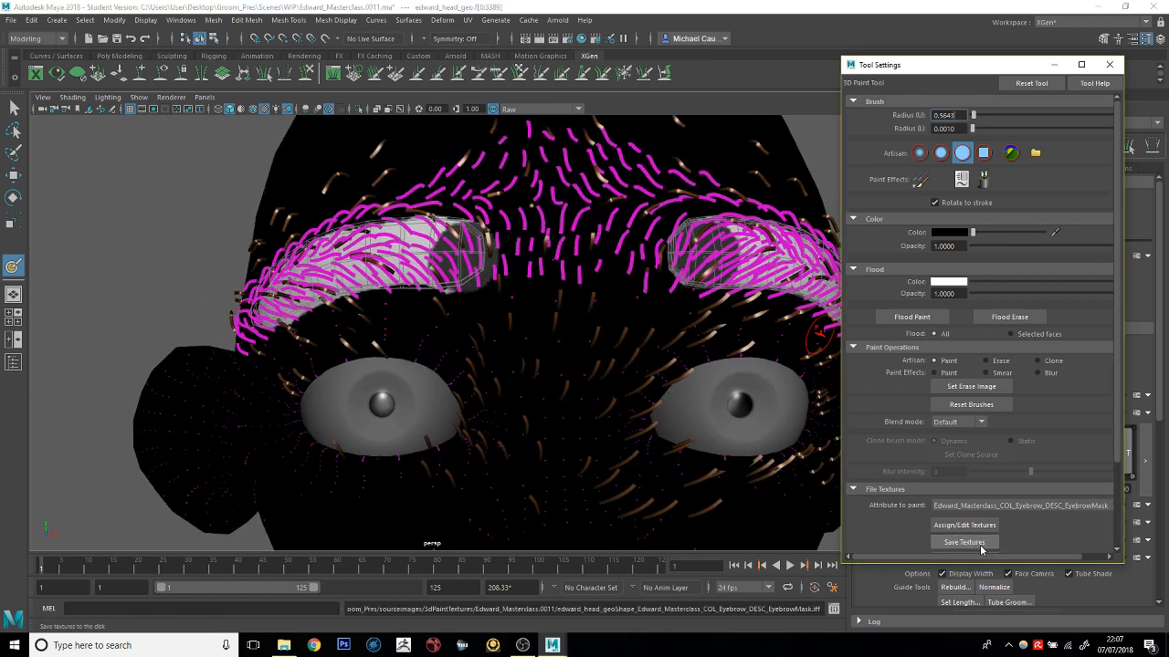
pyautogui.click(1108, 64)
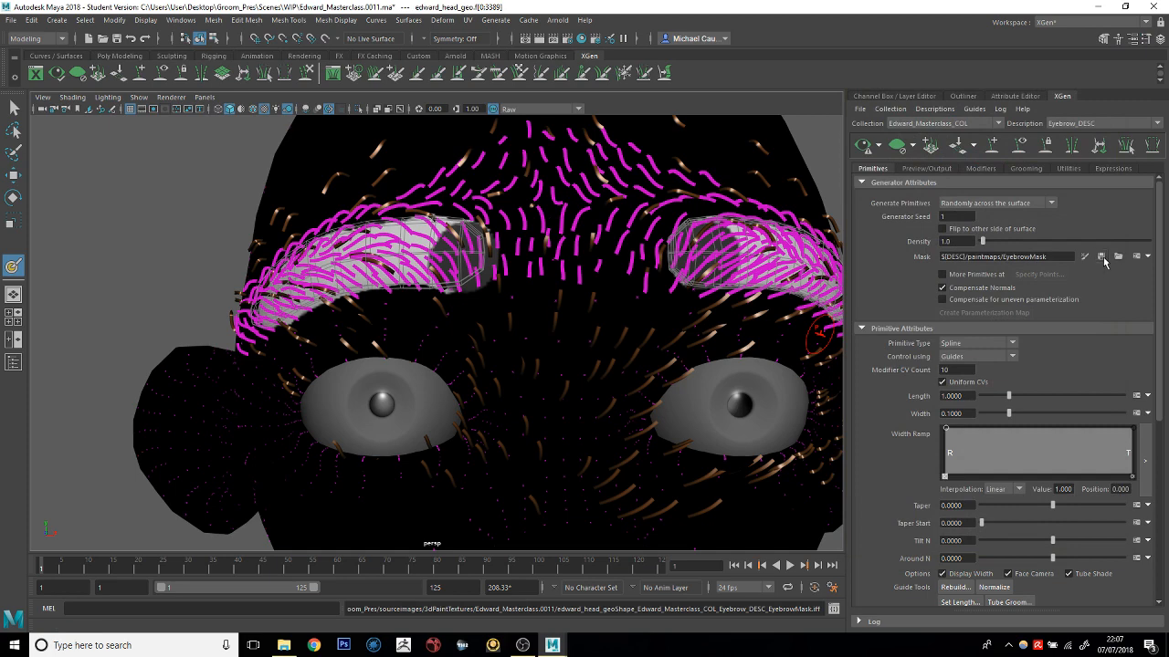
pyautogui.press('w')
pyautogui.click(811, 151)
pyautogui.keyDown('alt'); pyautogui.moveTo(811, 151); pyautogui.dragTo(704, 222); pyautogui.keyUp('alt')
pyautogui.scroll(-2, 704, 222)
pyautogui.click(865, 151)
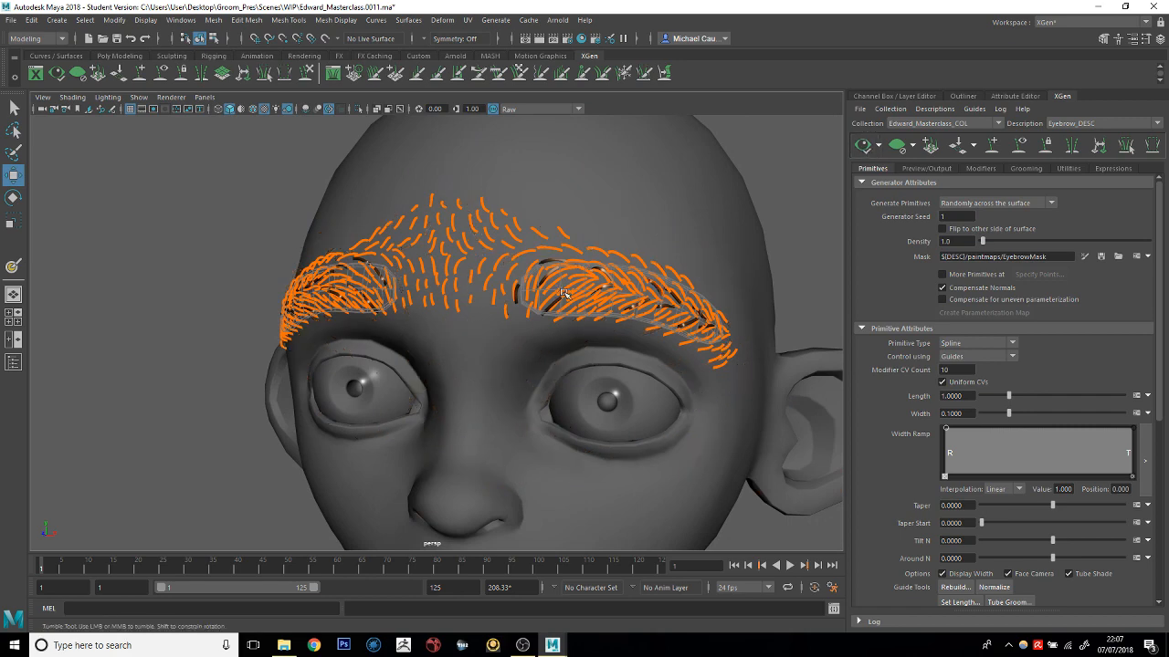
# Set the Density of Eyebrow_DESC to 50 and update the preview to check both eyebrows
pyautogui.keyDown('alt'); pyautogui.moveTo(813, 196); pyautogui.dragTo(757, 201); pyautogui.keyUp('alt')
pyautogui.keyDown('alt'); pyautogui.moveTo(758, 201); pyautogui.dragTo(919, 236, button='right'); pyautogui.keyUp('alt')
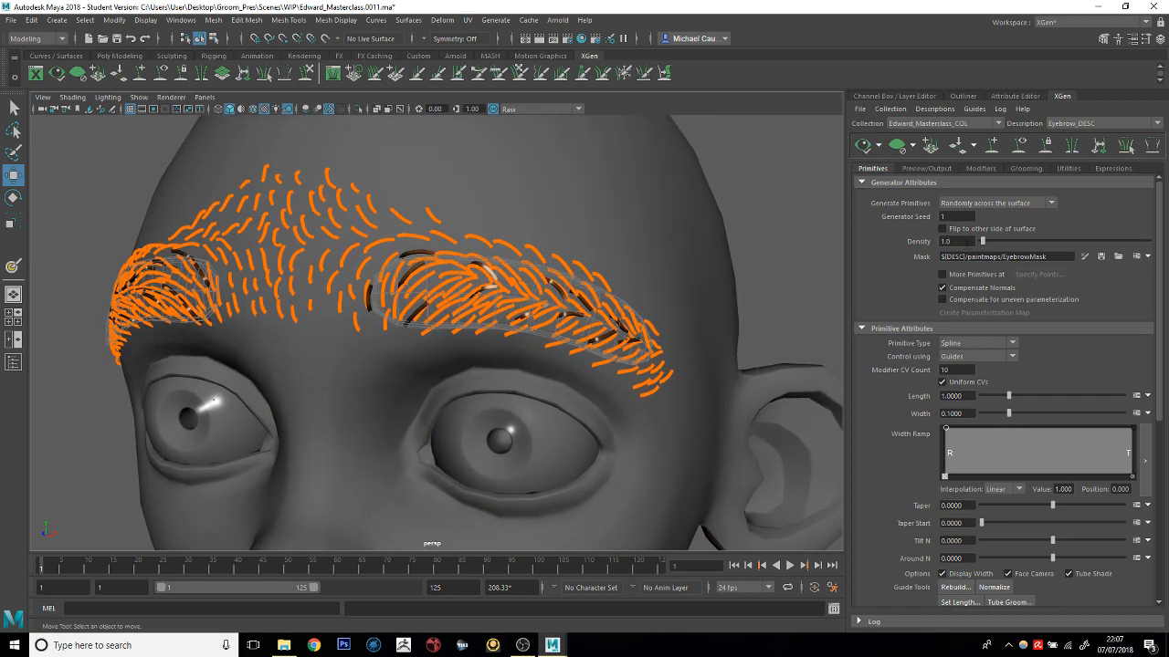
pyautogui.moveTo(967, 242); pyautogui.dragTo(864, 254)
pyautogui.write('5')
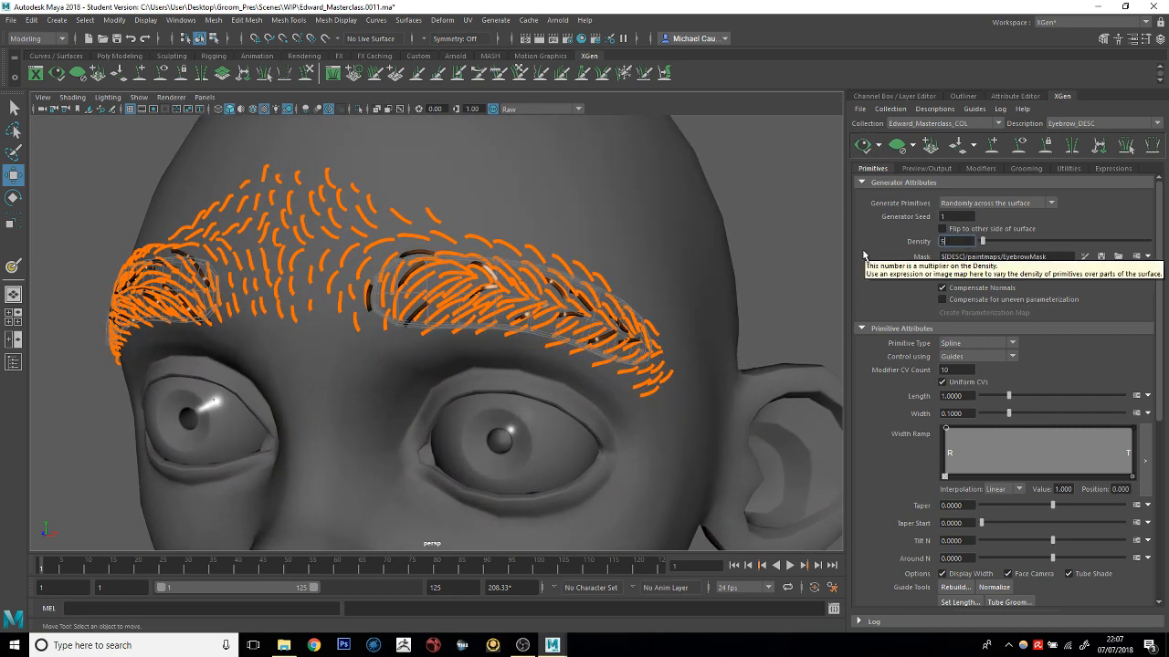
pyautogui.write('0')
pyautogui.press('Return')
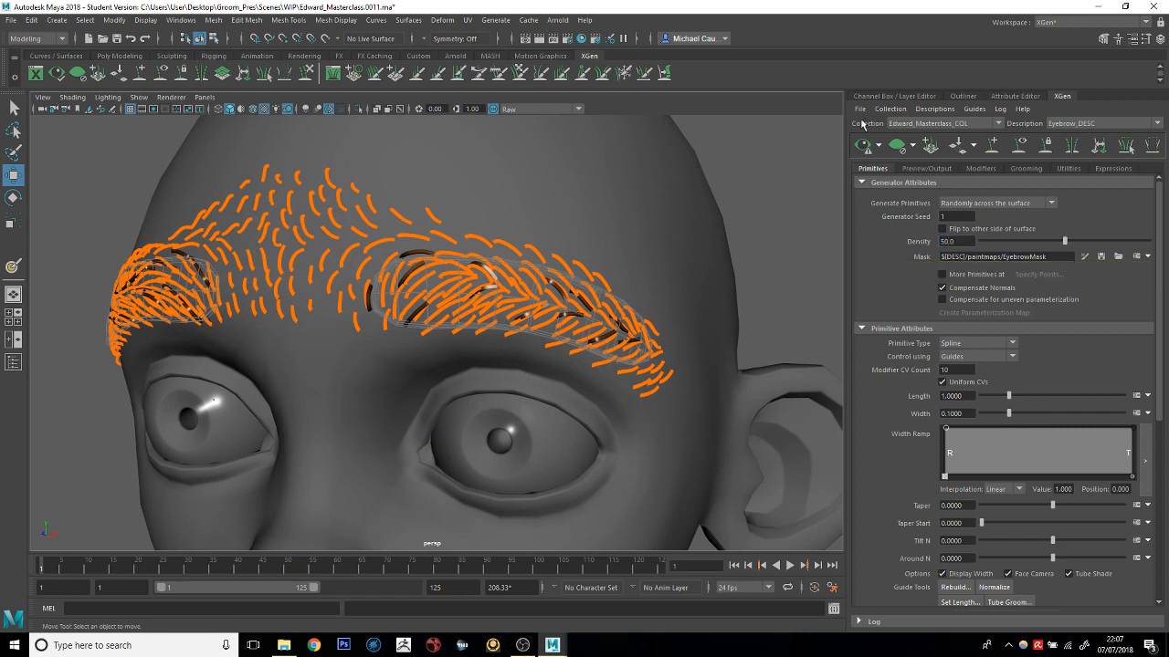
pyautogui.click(866, 146)
pyautogui.keyDown('alt'); pyautogui.moveTo(686, 261); pyautogui.dragTo(571, 272); pyautogui.keyUp('alt')
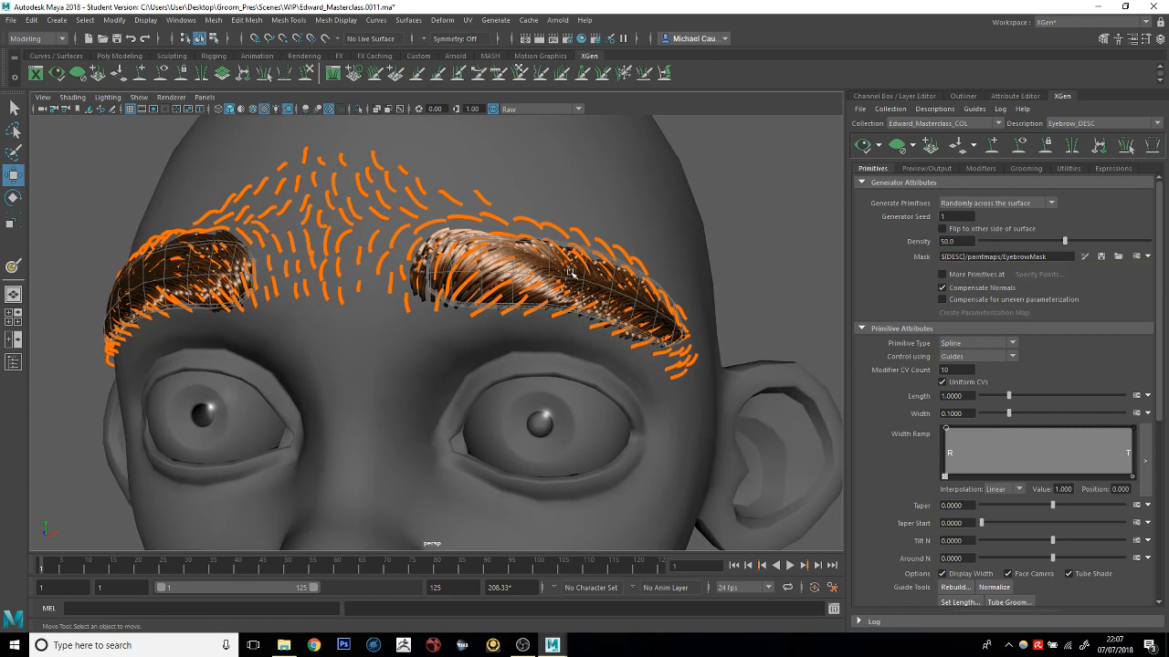
pyautogui.keyDown('alt'); pyautogui.moveTo(484, 265); pyautogui.dragTo(485, 325); pyautogui.keyUp('alt')
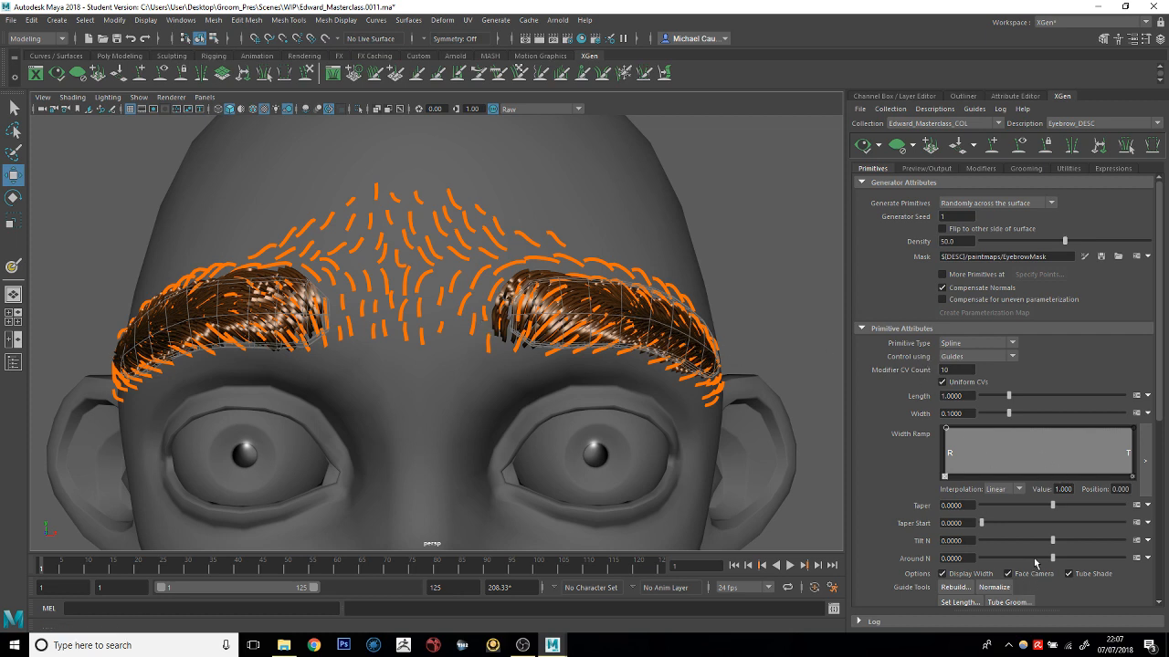
# Expand and enlarge the XGen log, check its statistics level and examine the number of rendered primitives
pyautogui.click(875, 622)
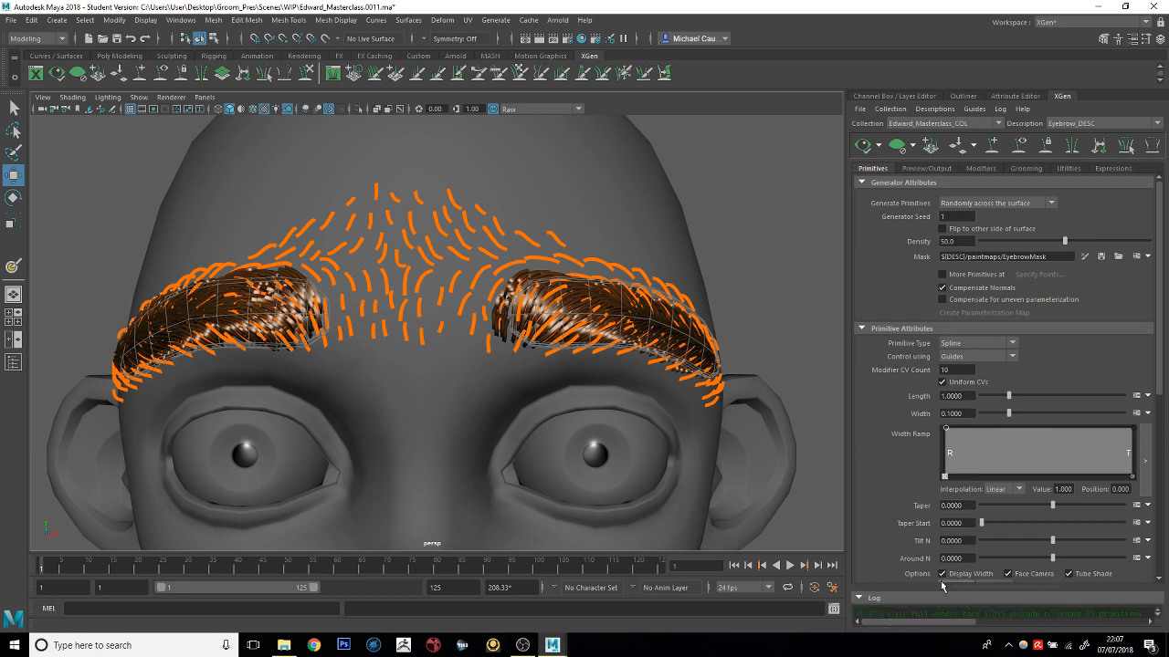
pyautogui.moveTo(945, 537); pyautogui.dragTo(943, 524)
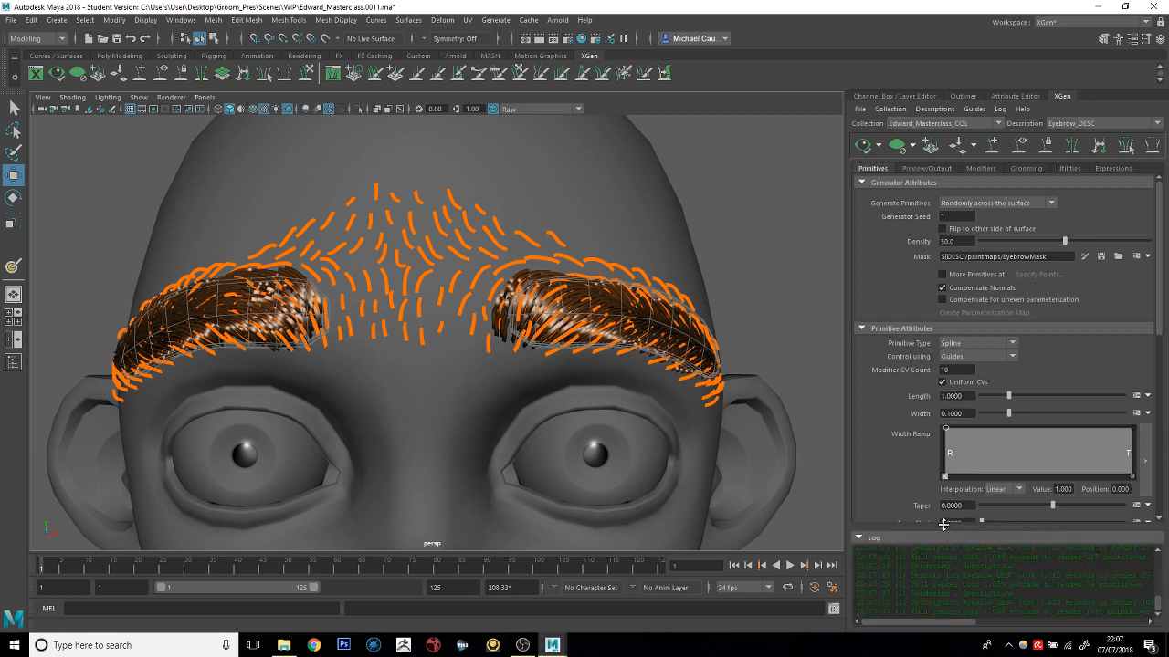
pyautogui.click(1000, 109)
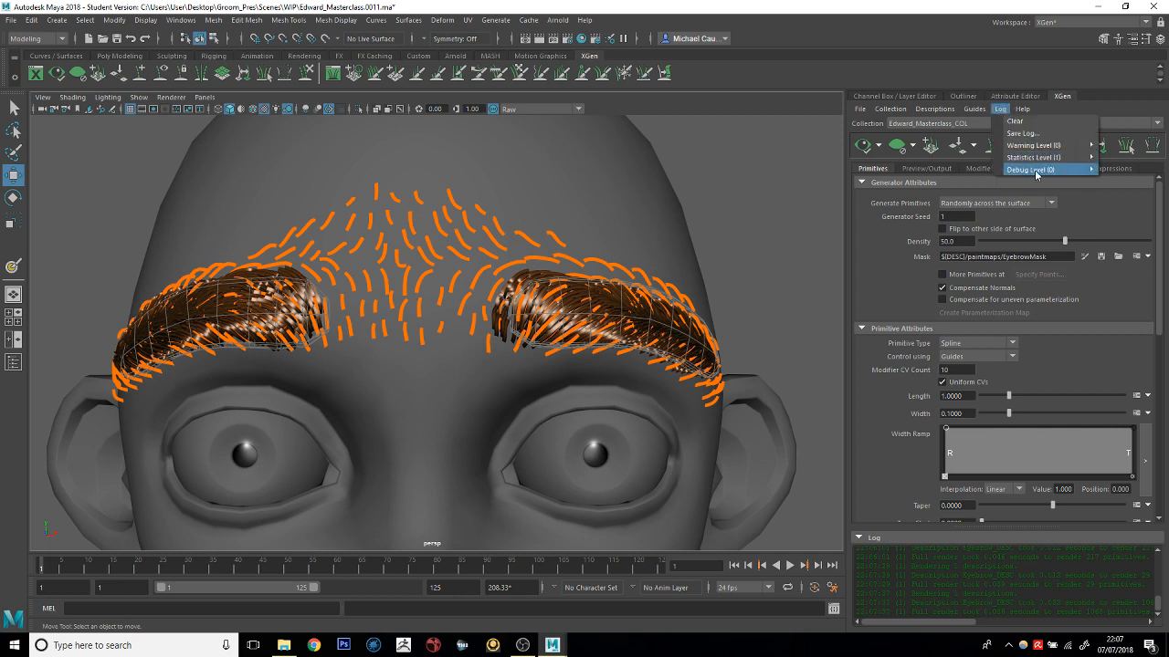
pyautogui.moveTo(1054, 158)
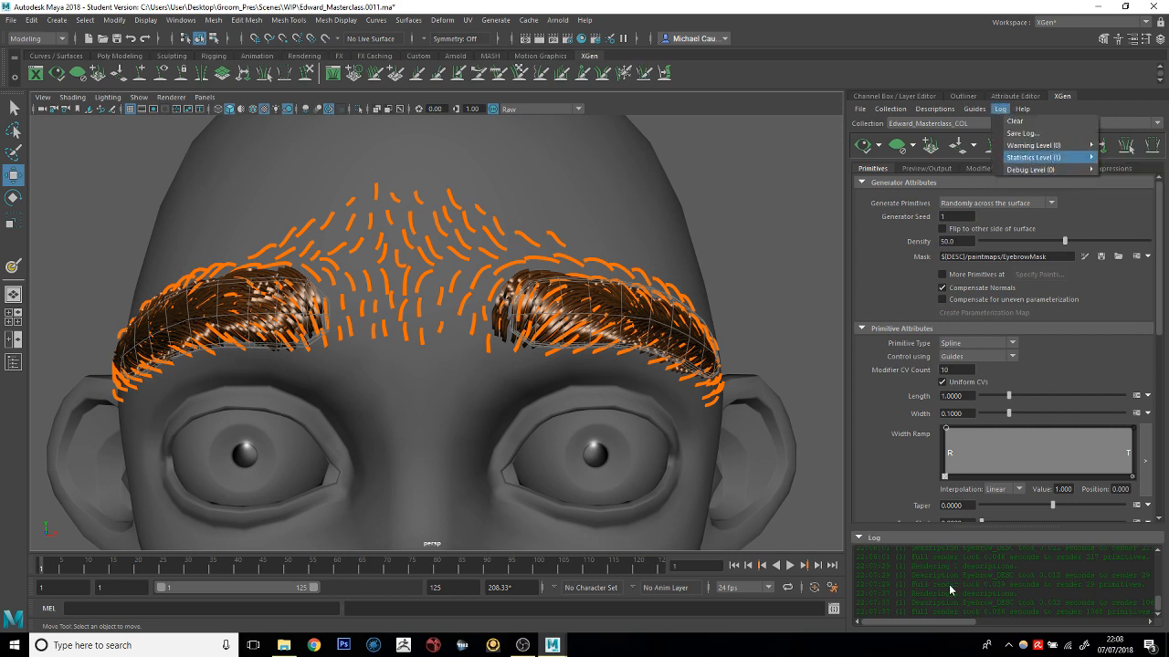
pyautogui.click(1123, 171)
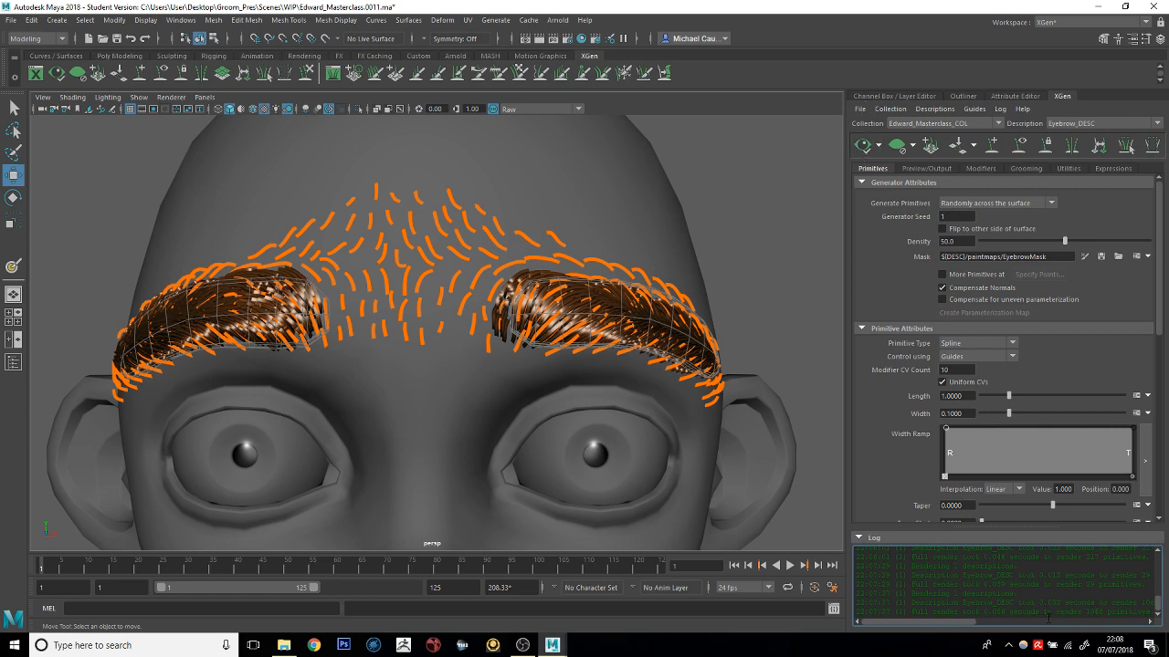
pyautogui.moveTo(970, 611); pyautogui.dragTo(1145, 612)
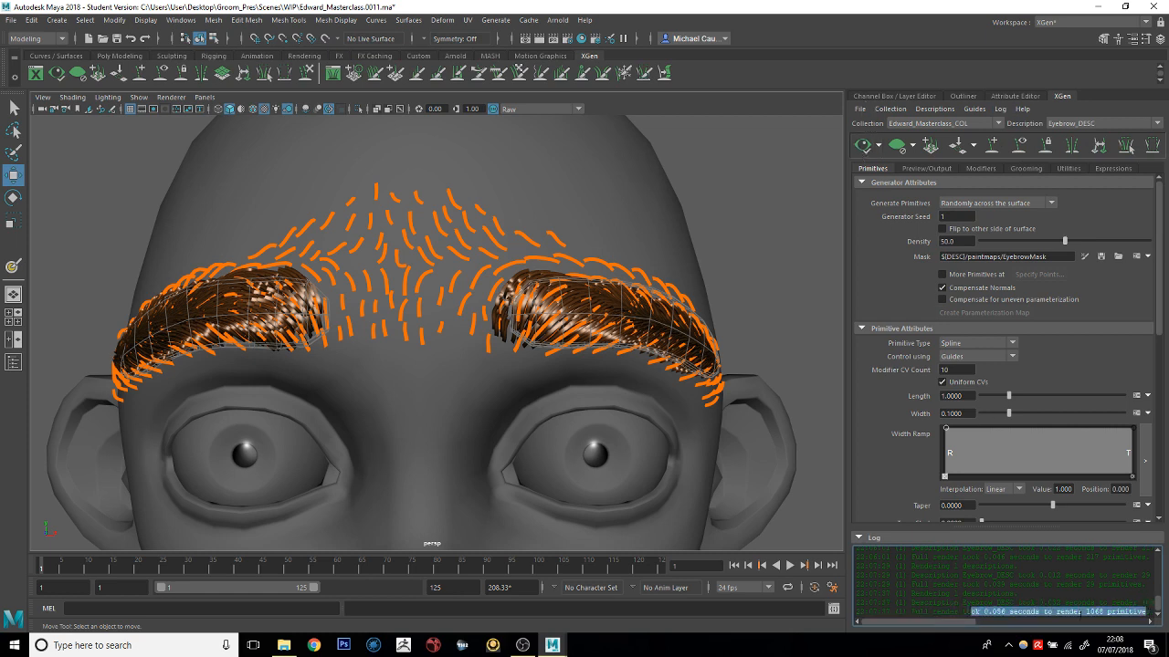
# Set the Density of Eyebrow_DESC to 70 after trying 75, and inspect the hair coverage of both eyebrows
pyautogui.click(962, 242)
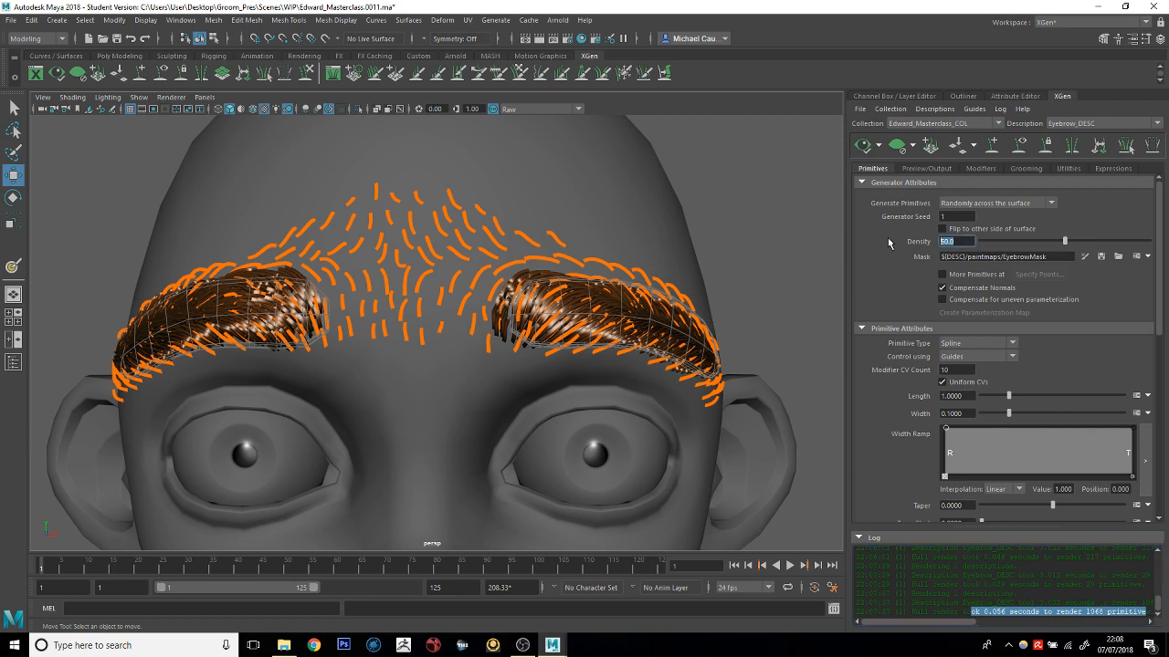
pyautogui.press('Return')
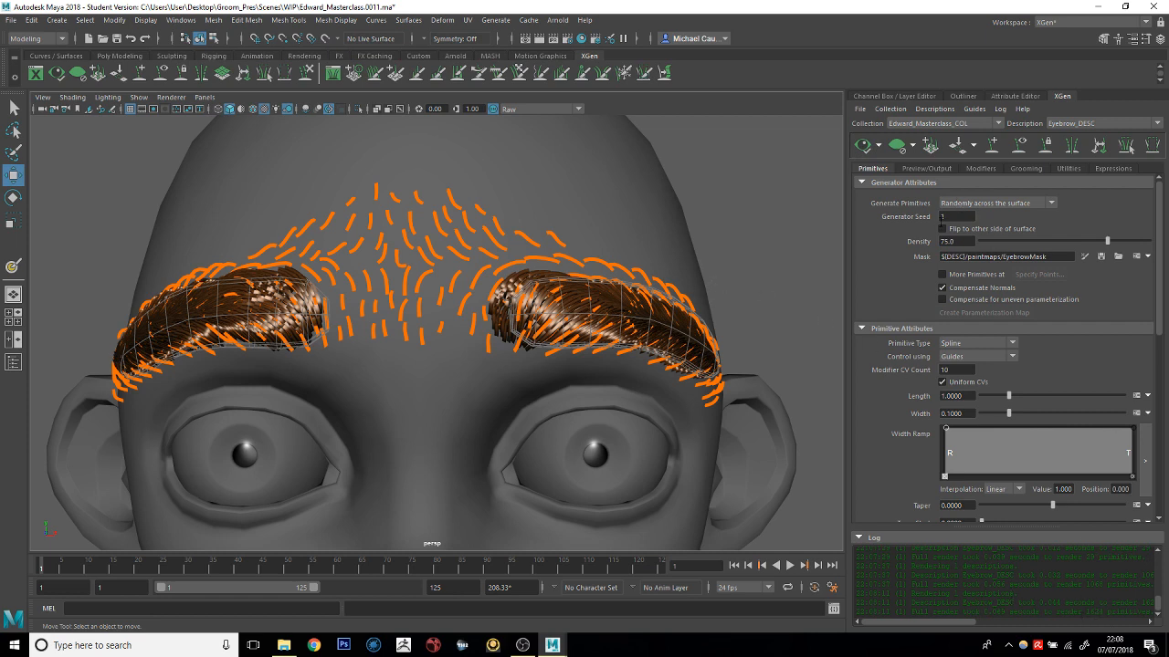
pyautogui.moveTo(966, 242); pyautogui.dragTo(942, 242)
pyautogui.write('70')
pyautogui.press('Return')
pyautogui.keyDown('alt'); pyautogui.moveTo(694, 285); pyautogui.dragTo(527, 368); pyautogui.keyUp('alt')
pyautogui.scroll(4, 624, 305)
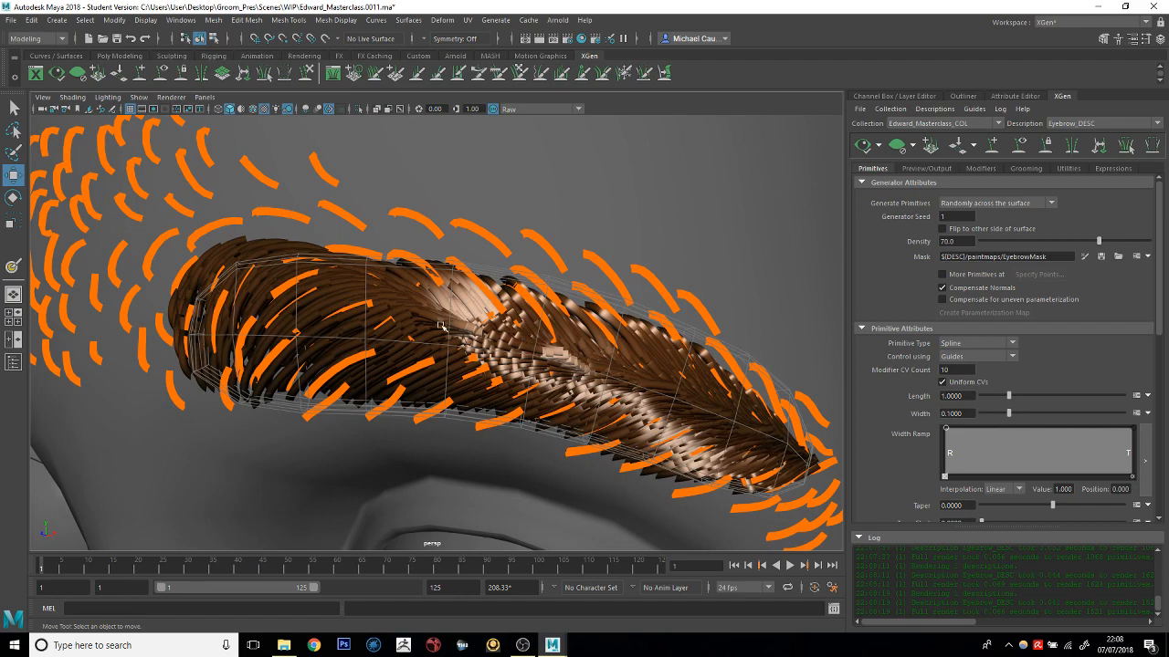
pyautogui.keyDown('alt'); pyautogui.moveTo(566, 354); pyautogui.dragTo(537, 335); pyautogui.keyUp('alt')
pyautogui.scroll(-2, 508, 275)
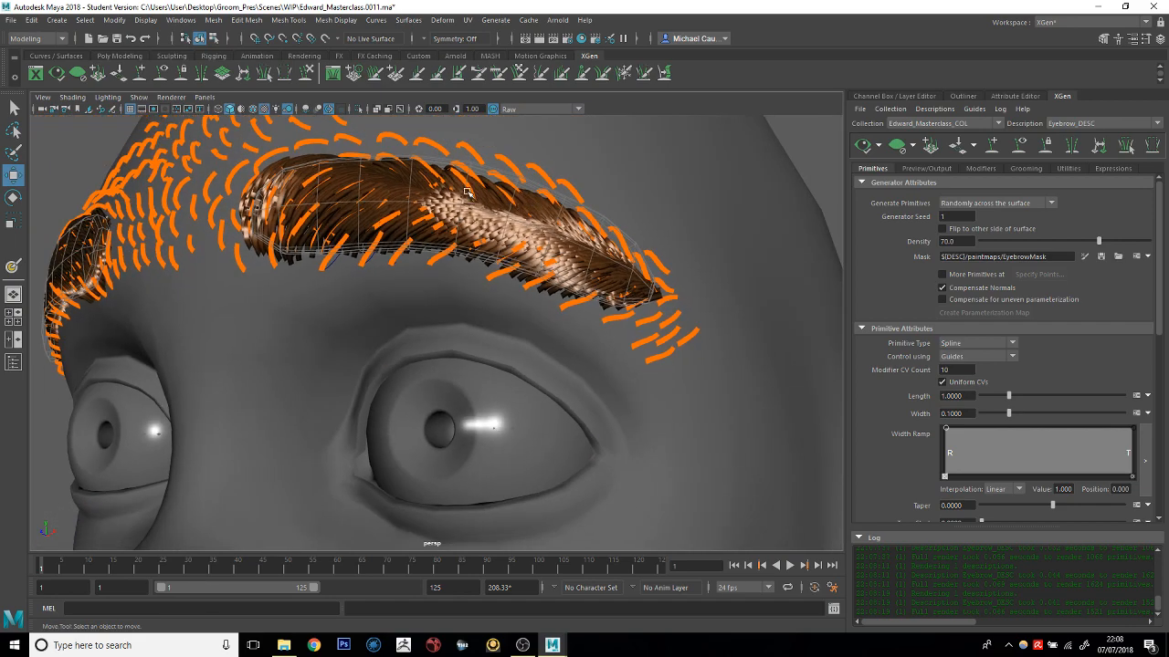
pyautogui.keyDown('alt'); pyautogui.moveTo(466, 191); pyautogui.dragTo(522, 252); pyautogui.keyUp('alt')
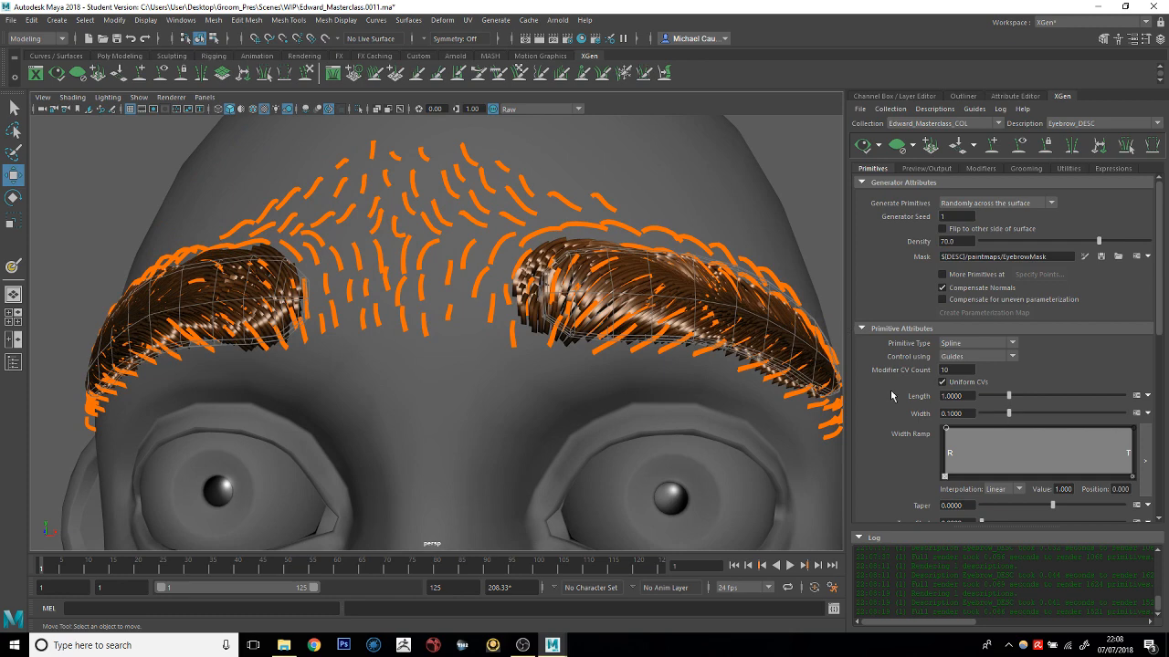
# Set the Taper of the Eyebrow_DESC hairs to 0.835 and Taper Start to 0.77, and update the preview
pyautogui.scroll(-3, 1013, 457)
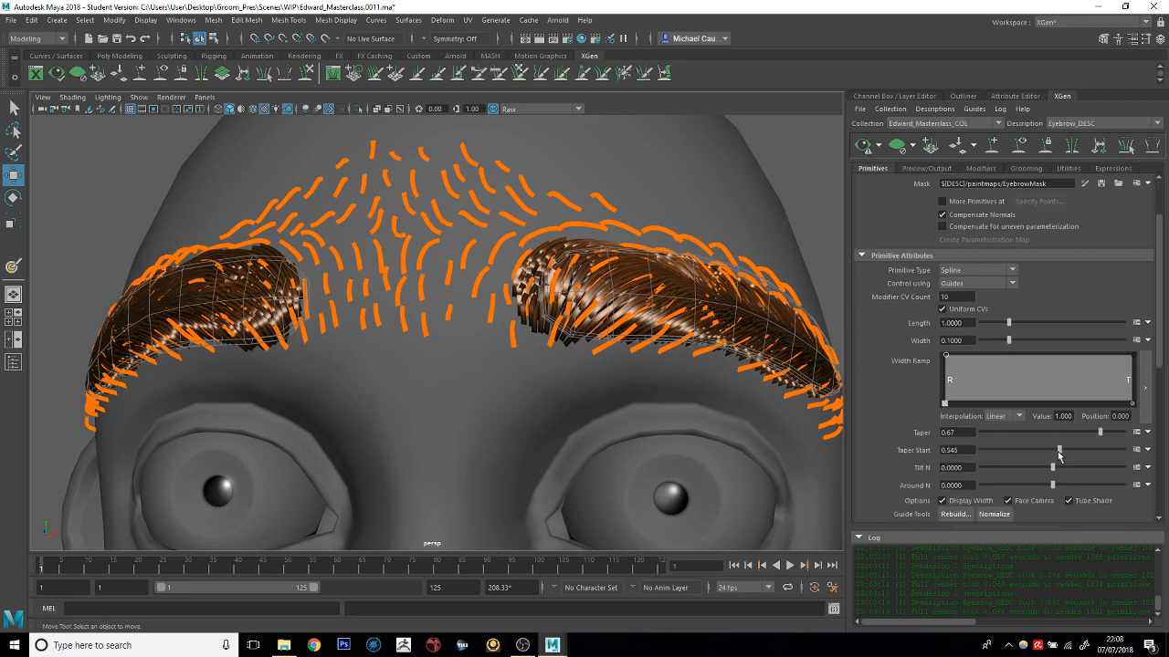
pyautogui.moveTo(1058, 455); pyautogui.dragTo(1090, 455)
pyautogui.click(1113, 433)
pyautogui.click(857, 142)
# Set the Width of the Eyebrow_DESC hairs to 0.02, update the preview and check the thinner hairs up close
pyautogui.keyDown('alt'); pyautogui.moveTo(669, 240); pyautogui.dragTo(565, 253, button='middle'); pyautogui.keyUp('alt')
pyautogui.moveTo(976, 341); pyautogui.dragTo(947, 341)
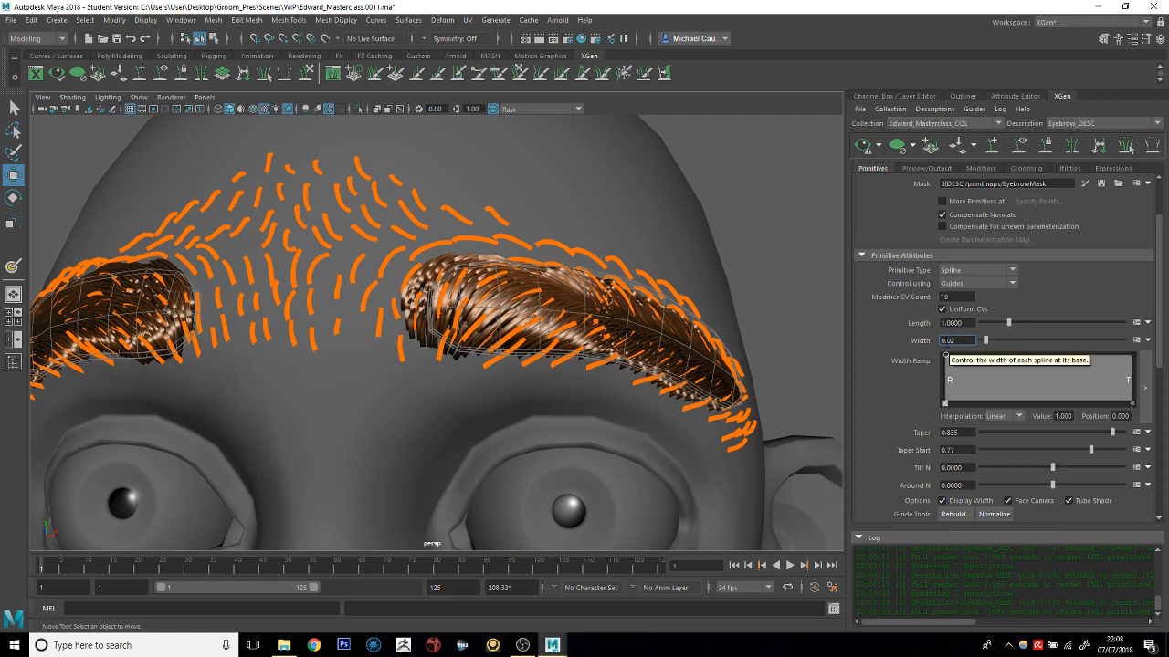
pyautogui.click(859, 144)
pyautogui.keyDown('alt'); pyautogui.moveTo(629, 298); pyautogui.dragTo(603, 285); pyautogui.keyUp('alt')
pyautogui.keyDown('alt'); pyautogui.moveTo(603, 285); pyautogui.dragTo(620, 339, button='right'); pyautogui.keyUp('alt')
pyautogui.keyDown('alt'); pyautogui.moveTo(651, 306); pyautogui.dragTo(519, 317, button='middle'); pyautogui.keyUp('alt')
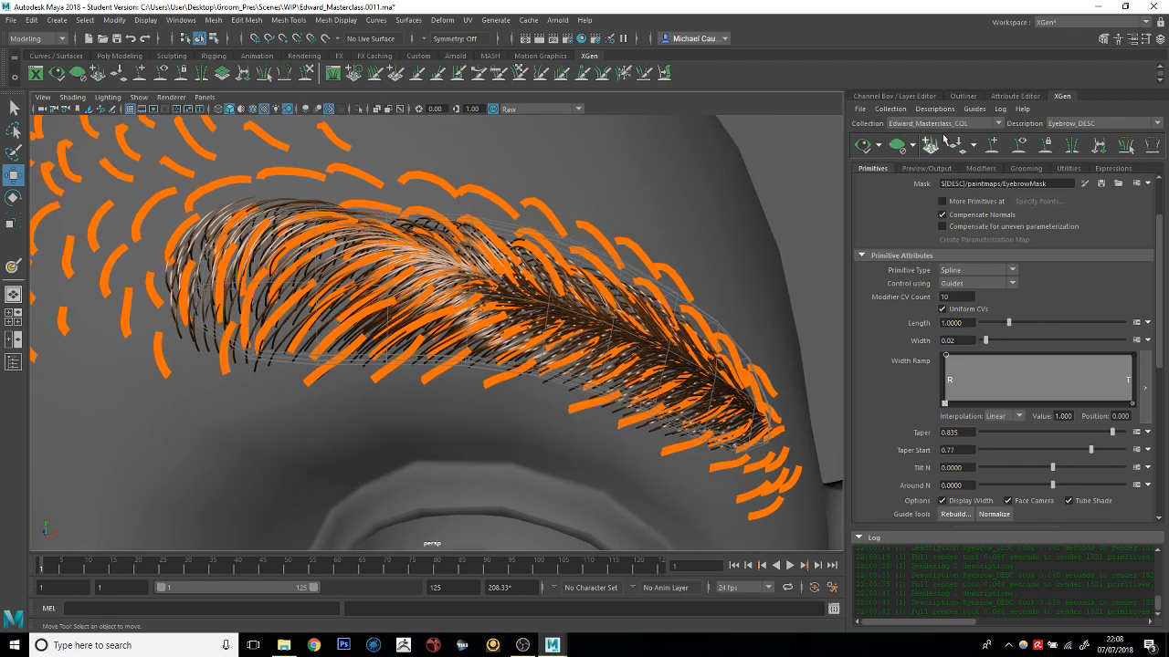
# Hide the XGen guides so that only the hair preview shows on the eyebrows
pyautogui.click(1021, 146)
pyautogui.keyDown('alt'); pyautogui.moveTo(572, 279); pyautogui.dragTo(493, 274, button='right'); pyautogui.keyUp('alt')
pyautogui.keyDown('alt'); pyautogui.moveTo(383, 272); pyautogui.dragTo(478, 273); pyautogui.keyUp('alt')
pyautogui.keyDown('alt'); pyautogui.moveTo(366, 274); pyautogui.dragTo(500, 281, button='middle'); pyautogui.keyUp('alt')
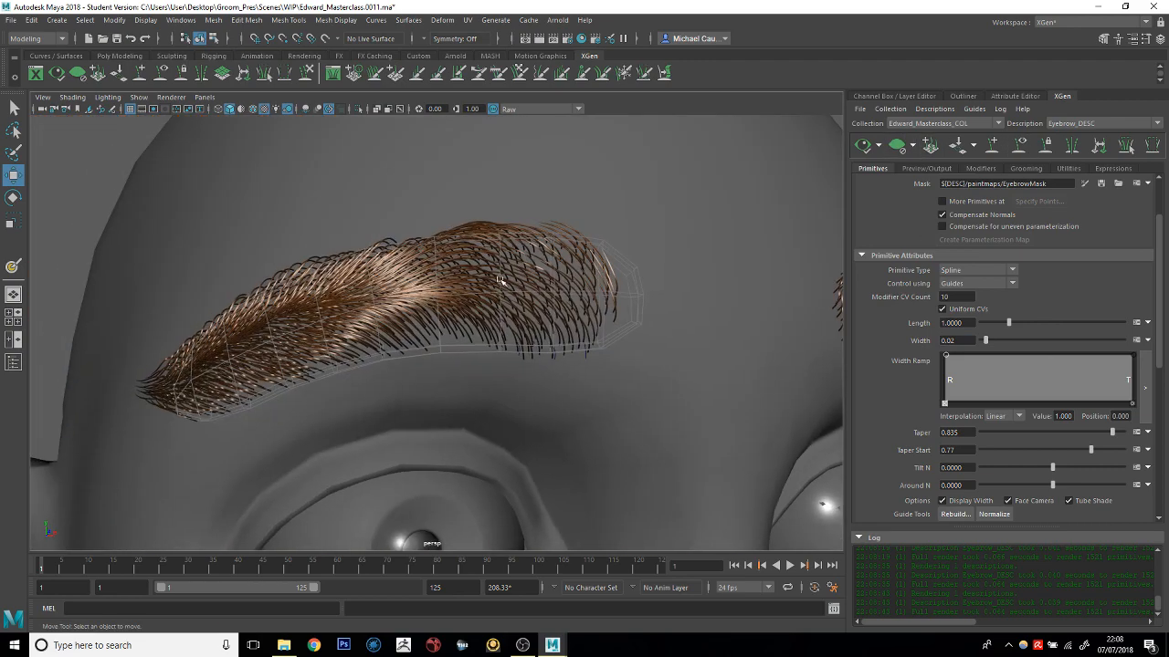
# Examine the tapered hairs of both eyebrows up close from the side, above and front
pyautogui.keyDown('alt'); pyautogui.moveTo(501, 280); pyautogui.dragTo(516, 275); pyautogui.keyUp('alt')
pyautogui.keyDown('alt'); pyautogui.moveTo(653, 294); pyautogui.dragTo(633, 300); pyautogui.keyUp('alt')
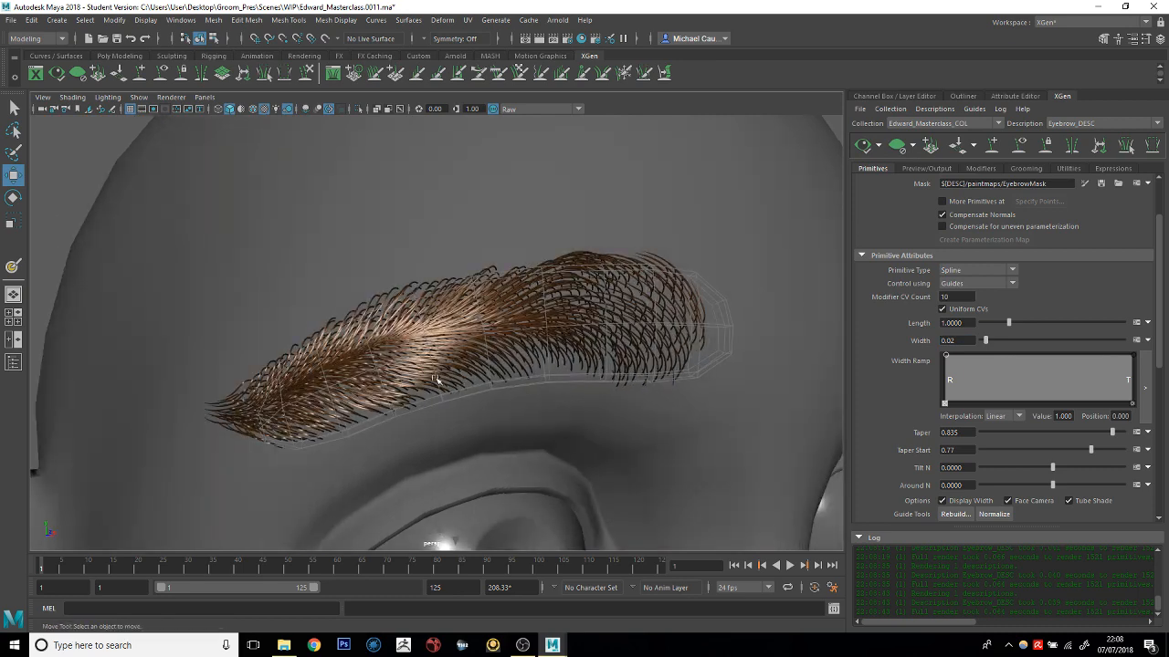
pyautogui.keyDown('alt'); pyautogui.moveTo(508, 301); pyautogui.dragTo(502, 341); pyautogui.keyUp('alt')
pyautogui.keyDown('alt'); pyautogui.moveTo(573, 262); pyautogui.dragTo(551, 265); pyautogui.keyUp('alt')
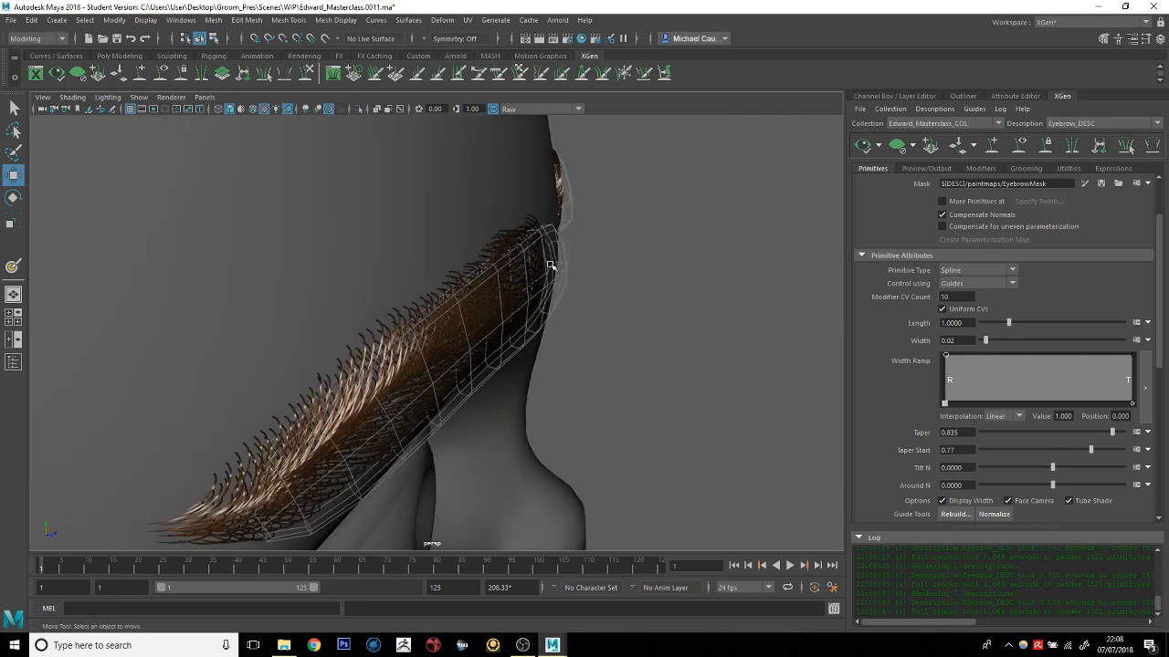
pyautogui.keyDown('alt'); pyautogui.moveTo(391, 280); pyautogui.dragTo(546, 315); pyautogui.keyUp('alt')
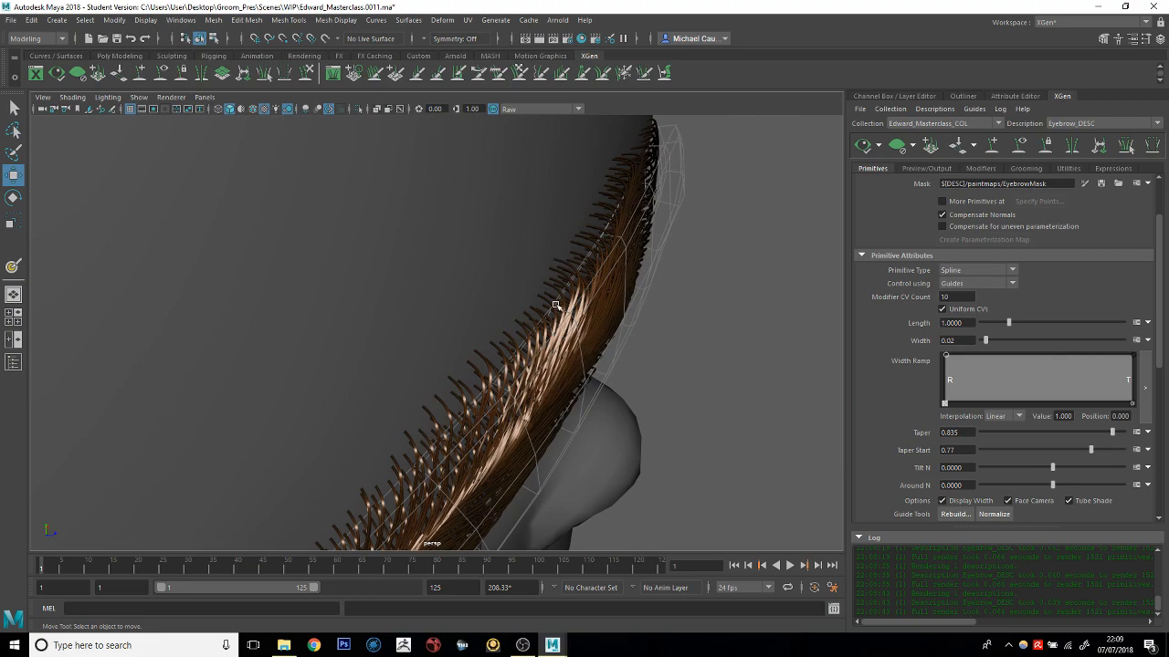
pyautogui.keyDown('alt'); pyautogui.moveTo(621, 290); pyautogui.dragTo(600, 248); pyautogui.keyUp('alt')
pyautogui.scroll(-3, 599, 248)
pyautogui.keyDown('alt'); pyautogui.moveTo(531, 234); pyautogui.dragTo(411, 349); pyautogui.keyUp('alt')
pyautogui.keyDown('alt'); pyautogui.moveTo(616, 380); pyautogui.dragTo(604, 278); pyautogui.keyUp('alt')
pyautogui.keyDown('alt'); pyautogui.moveTo(681, 263); pyautogui.dragTo(410, 239); pyautogui.keyUp('alt')
pyautogui.keyDown('alt'); pyautogui.moveTo(306, 145); pyautogui.dragTo(352, 347); pyautogui.keyUp('alt')
pyautogui.keyDown('alt'); pyautogui.moveTo(635, 266); pyautogui.dragTo(647, 224); pyautogui.keyUp('alt')
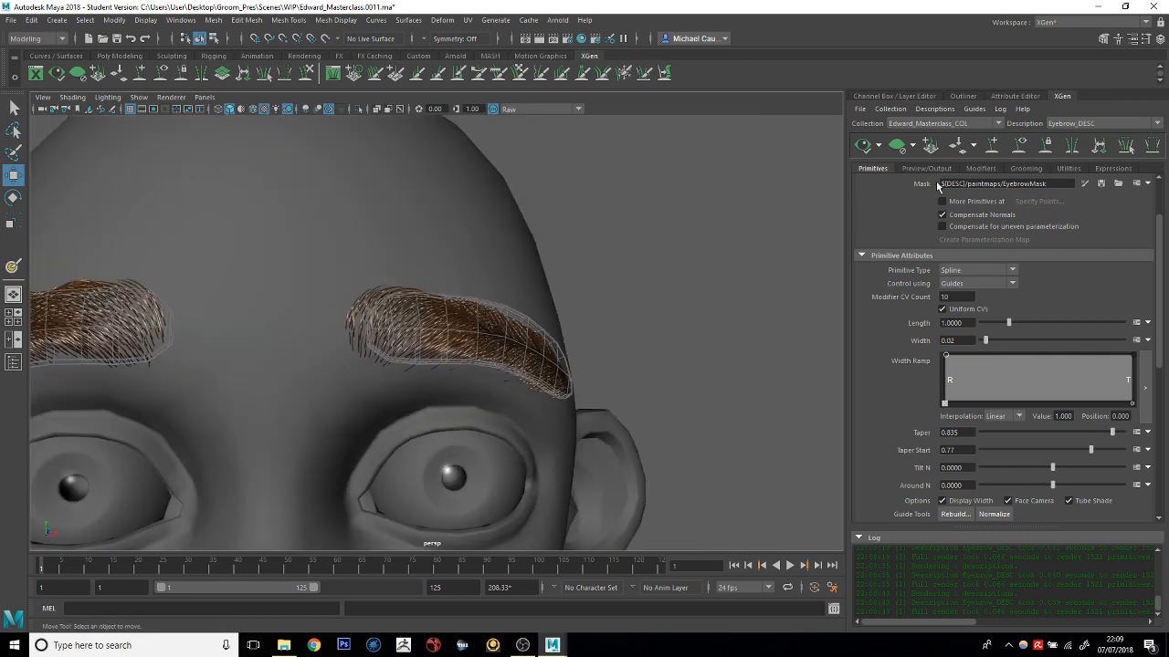
# Hide the Edward_Eyebrow_LYR display layer and check the hairs without the eyebrow geometry
pyautogui.click(1017, 96)
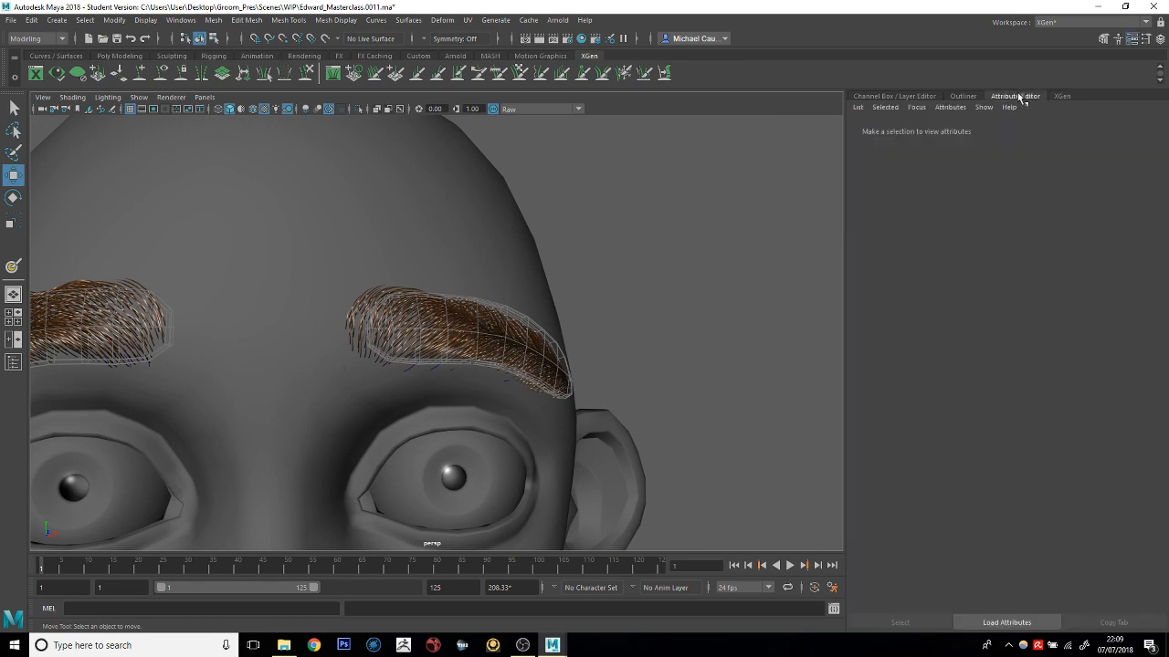
pyautogui.click(963, 95)
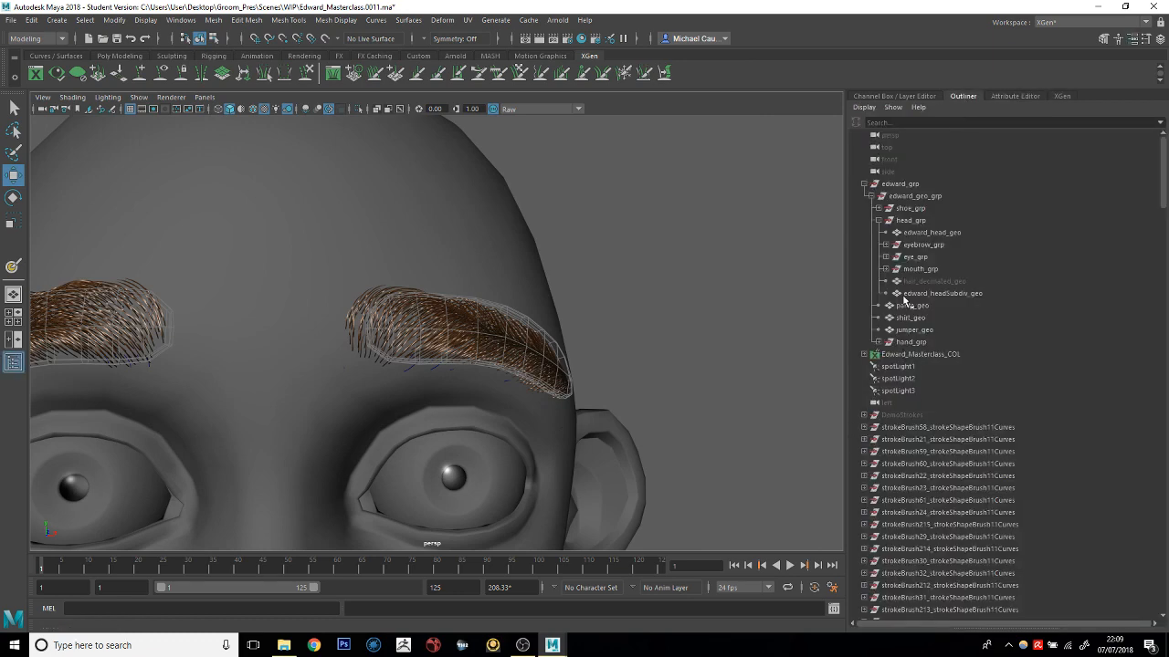
pyautogui.click(902, 98)
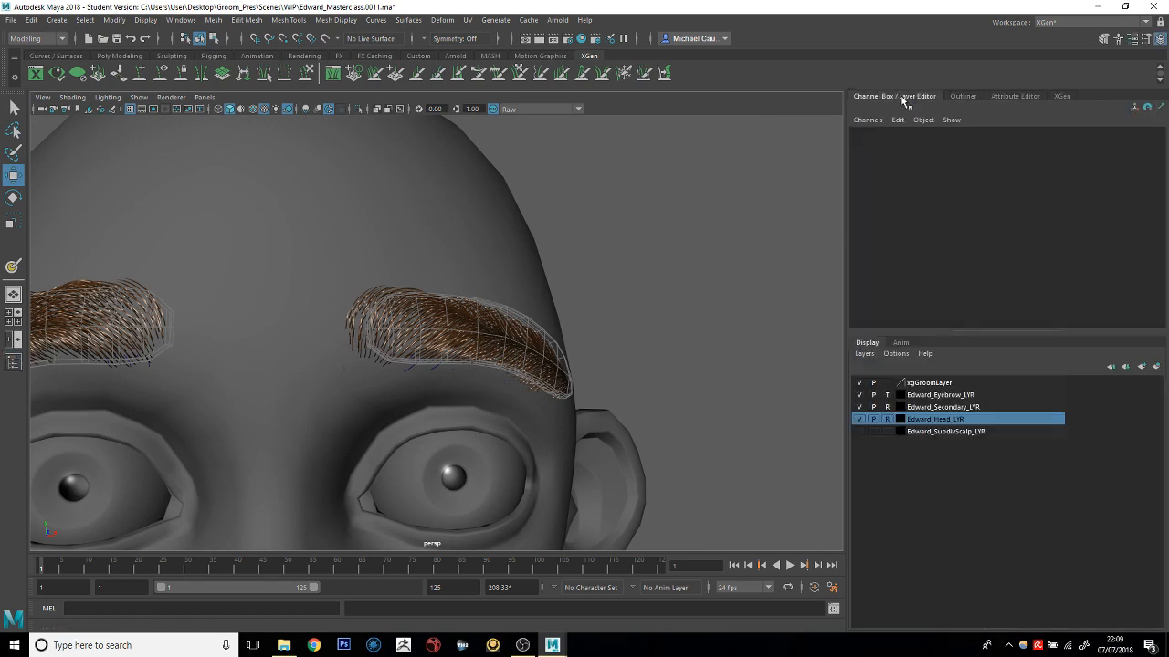
pyautogui.click(860, 396)
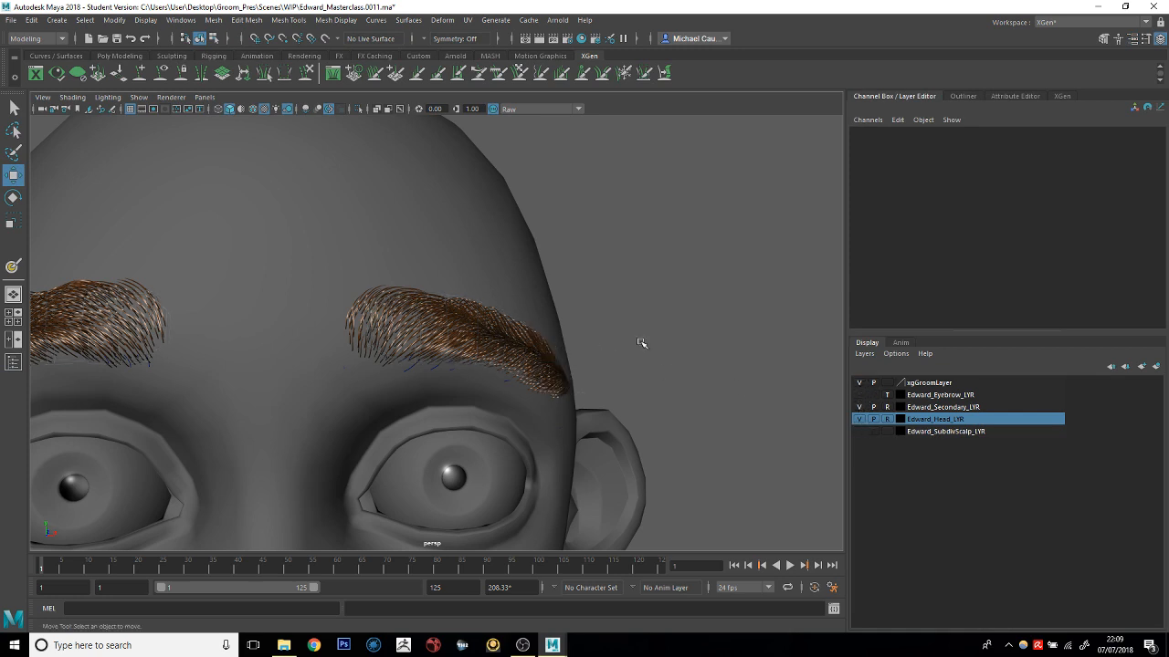
pyautogui.keyDown('alt'); pyautogui.moveTo(498, 317); pyautogui.dragTo(616, 314, button='middle'); pyautogui.keyUp('alt')
pyautogui.keyDown('alt'); pyautogui.moveTo(672, 320); pyautogui.dragTo(598, 331); pyautogui.keyUp('alt')
pyautogui.keyDown('alt'); pyautogui.moveTo(698, 340); pyautogui.dragTo(573, 339, button='middle'); pyautogui.keyUp('alt')
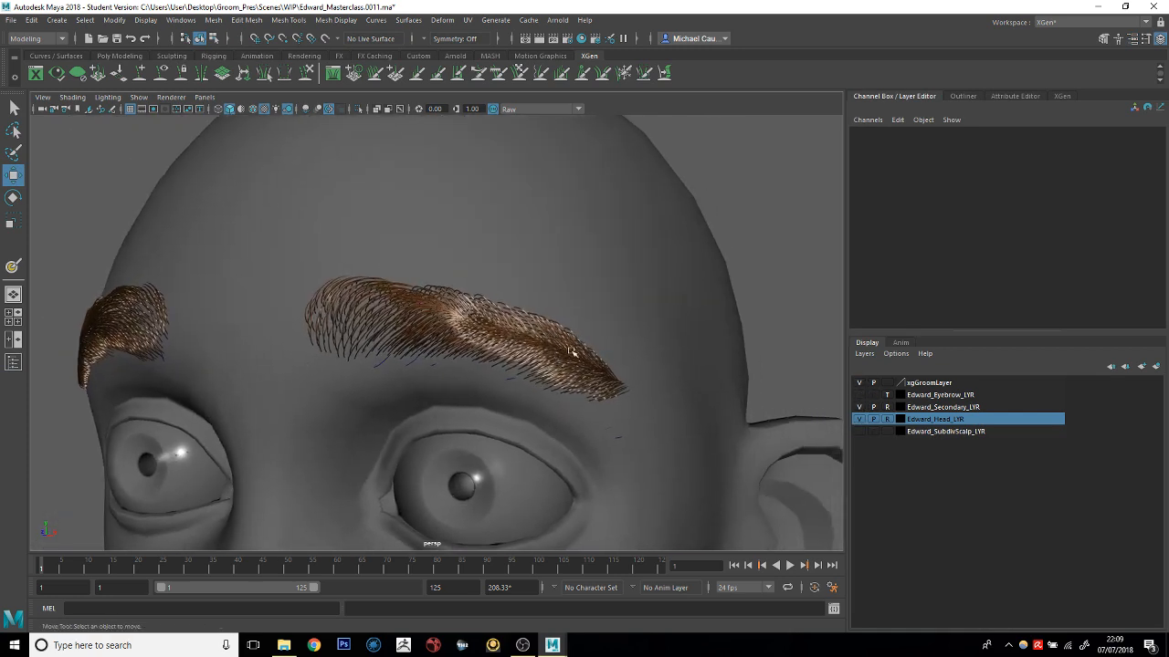
# Add a Clumping modifier to Eyebrow_DESC in XGen
pyautogui.click(963, 96)
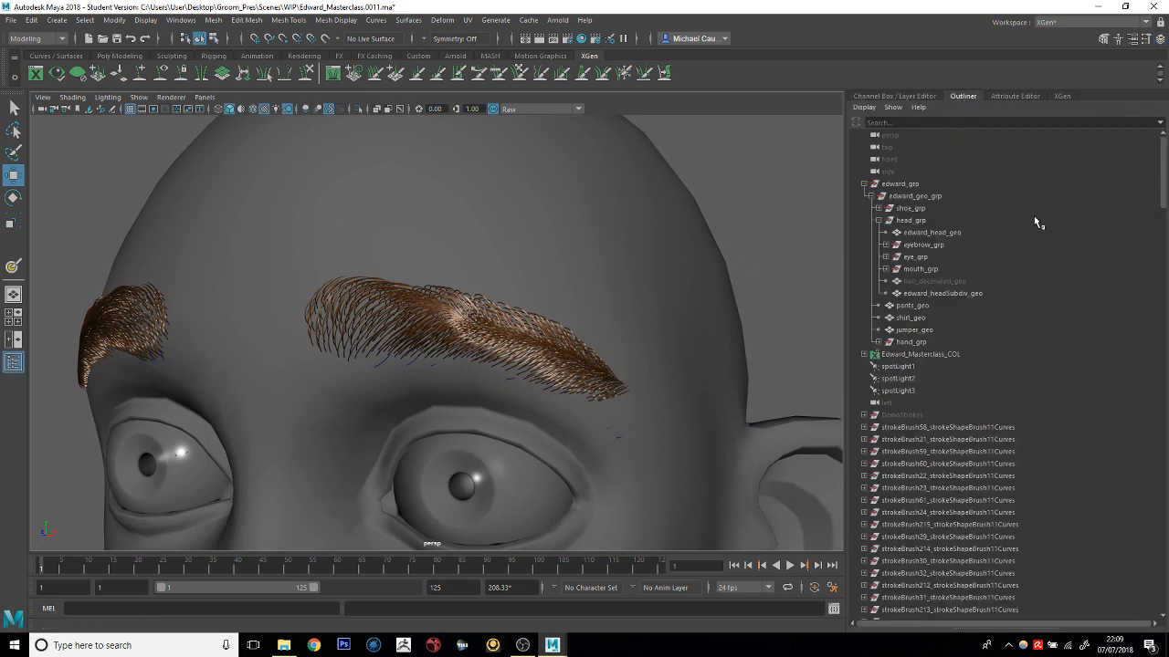
pyautogui.click(1062, 97)
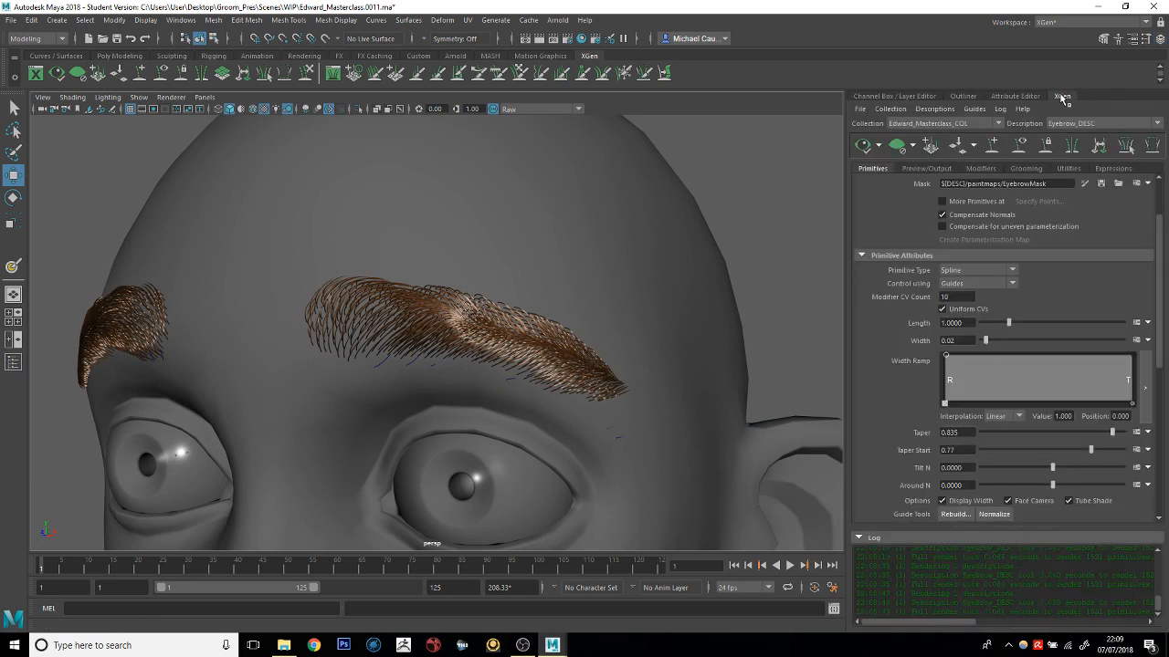
pyautogui.click(1011, 169)
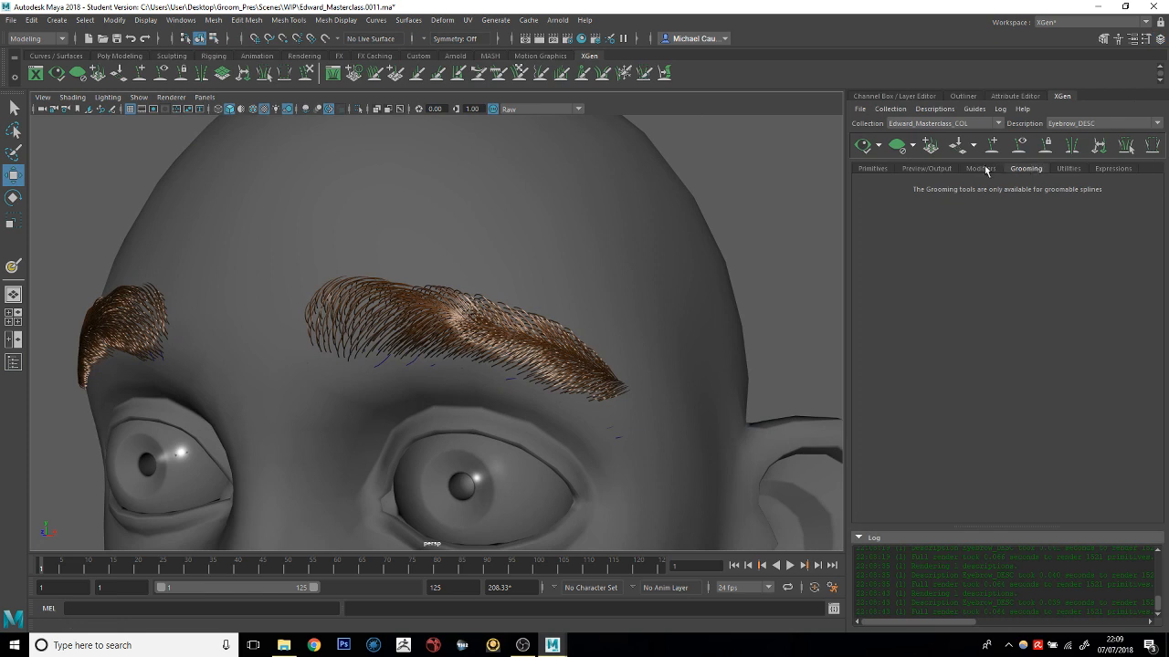
pyautogui.click(986, 169)
pyautogui.click(1139, 197)
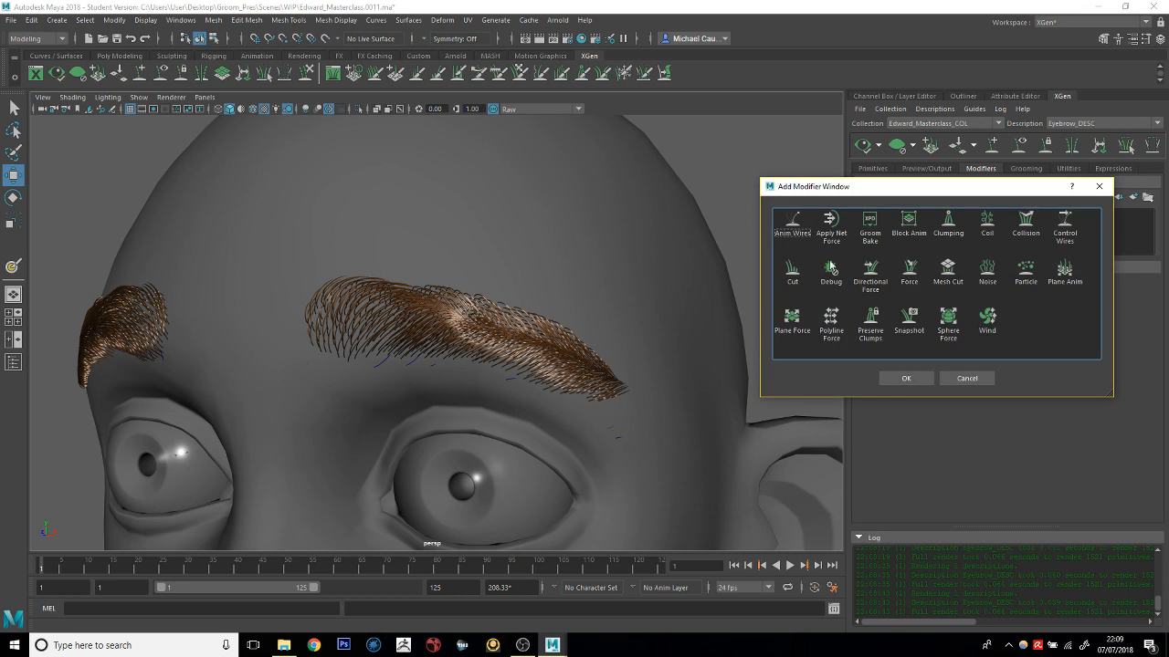
pyautogui.click(946, 228)
pyautogui.click(906, 378)
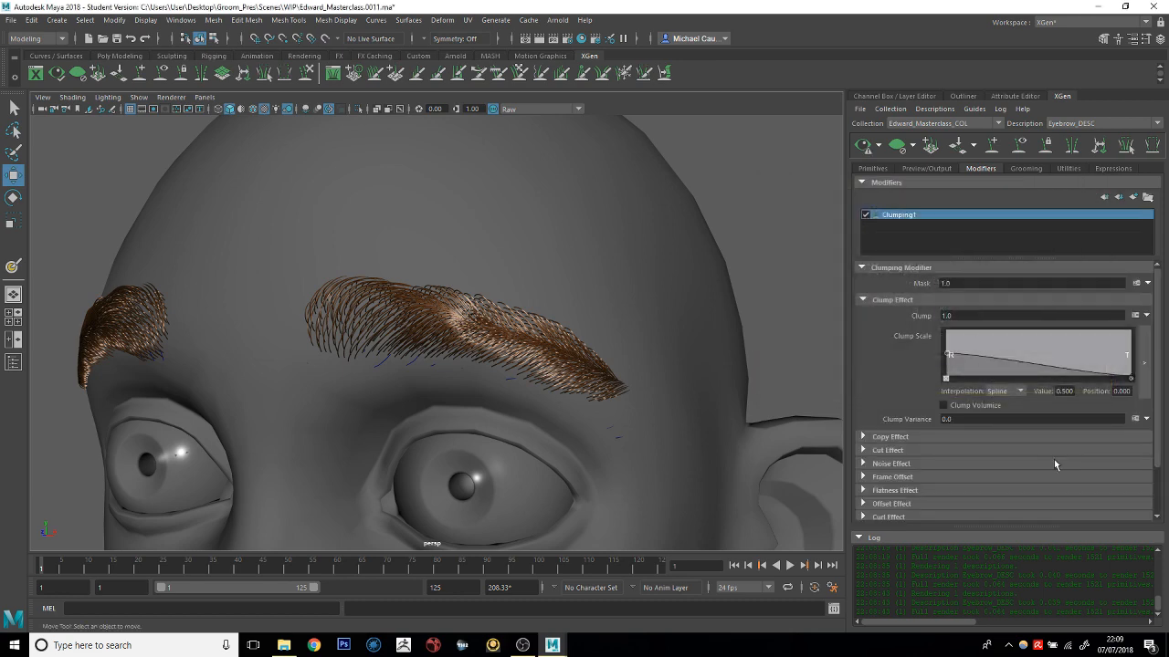
# Set up clumping maps for the Clumping modifier with the points Mask set to rand(0.5,1.5), and generate the points
pyautogui.scroll(-2, 1053, 459)
pyautogui.click(1125, 491)
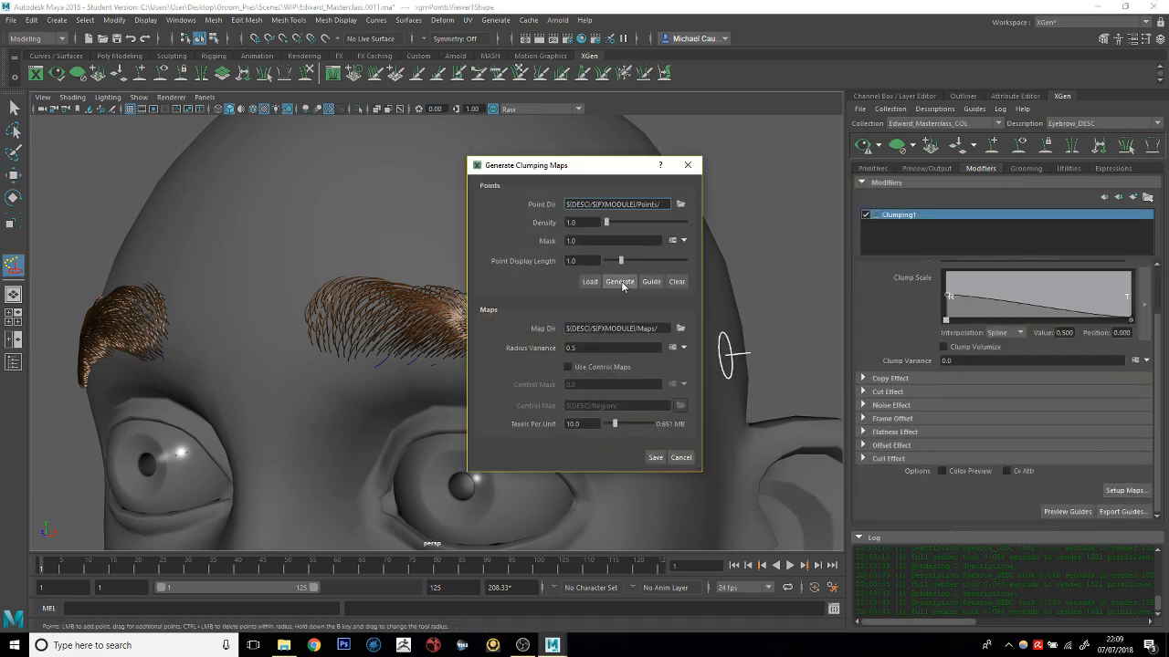
pyautogui.moveTo(588, 167); pyautogui.dragTo(848, 191)
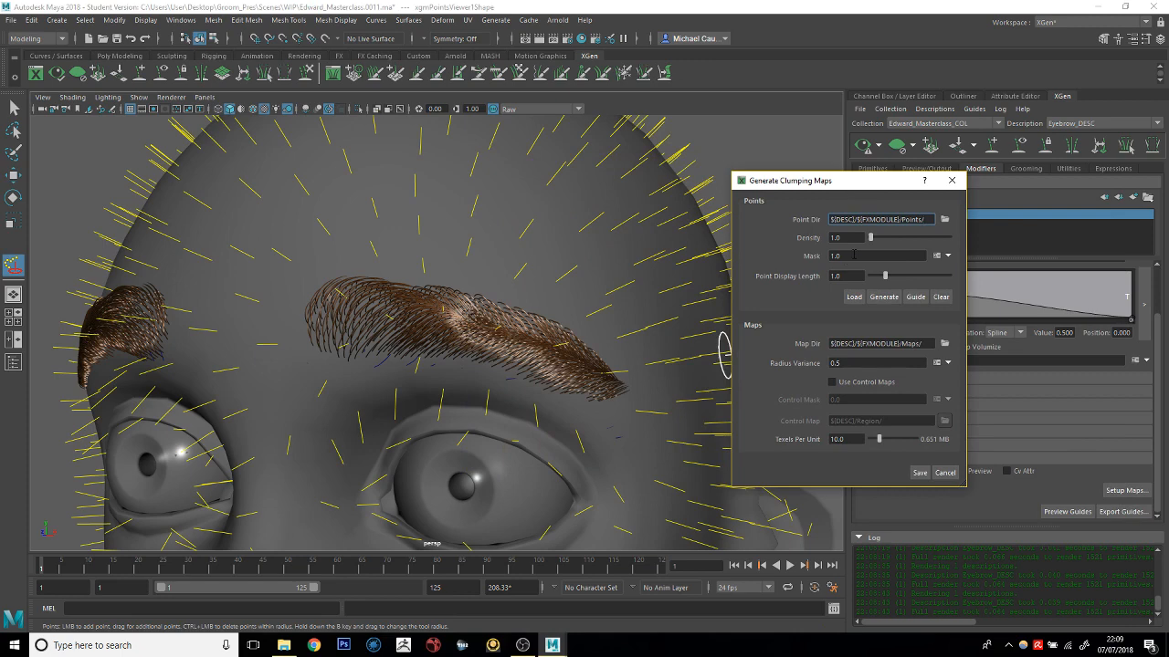
pyautogui.moveTo(854, 256); pyautogui.dragTo(756, 248)
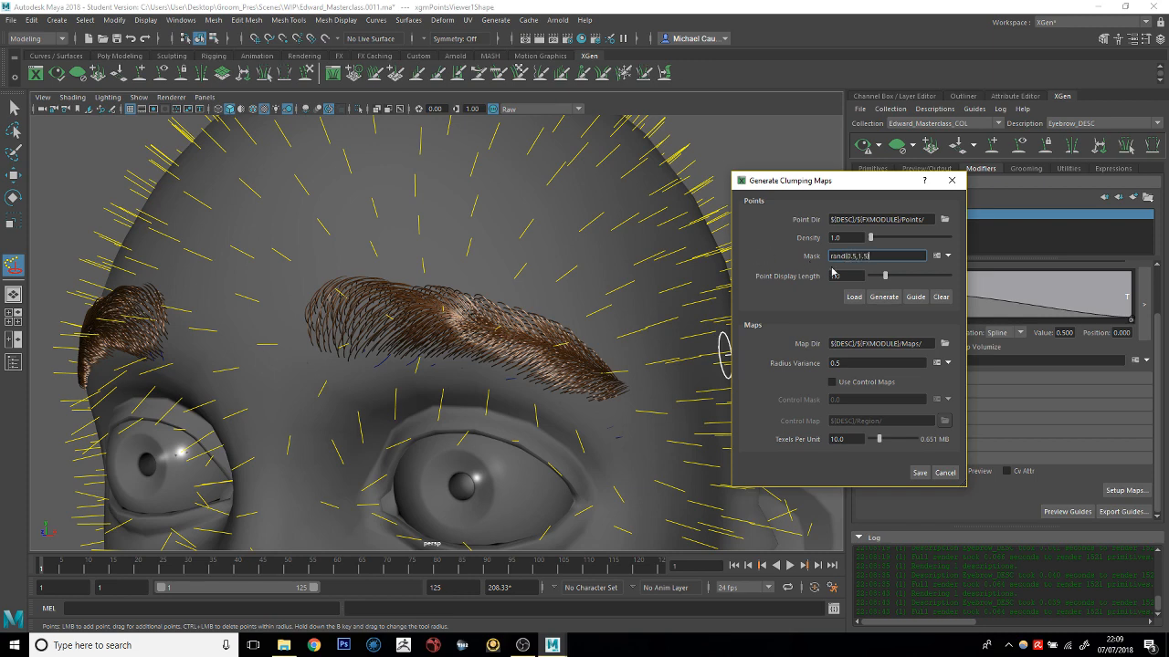
pyautogui.click(885, 298)
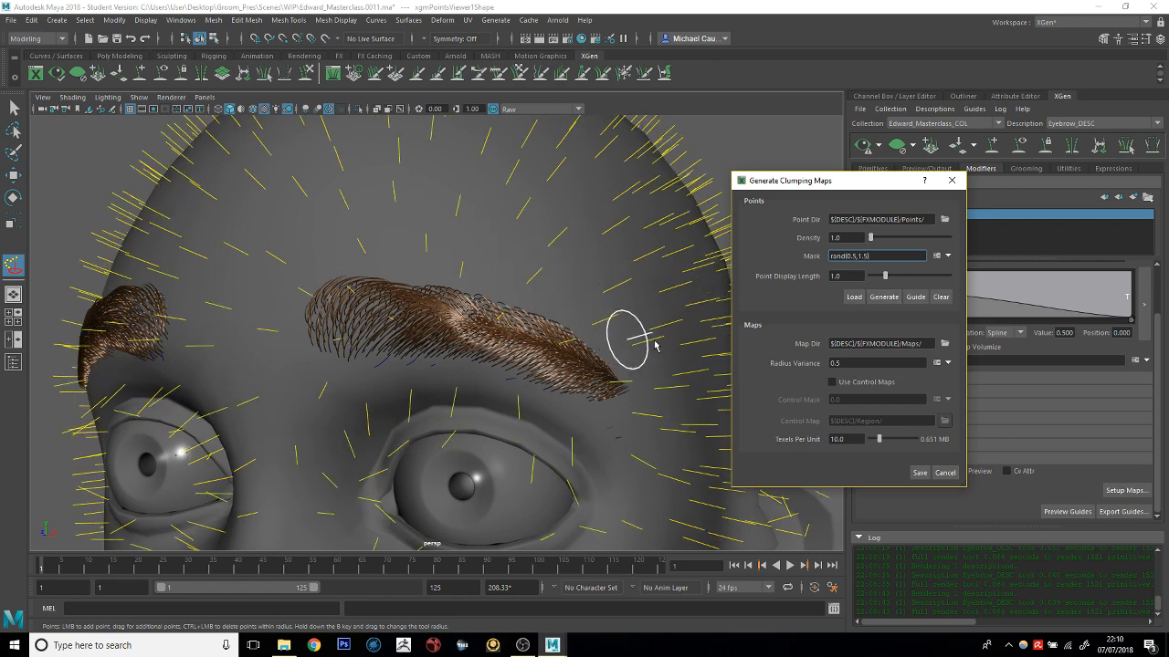
# Regenerate the clumping points at a Density of 10 after trying 5, and save the clumping maps
pyautogui.moveTo(850, 239); pyautogui.dragTo(778, 244)
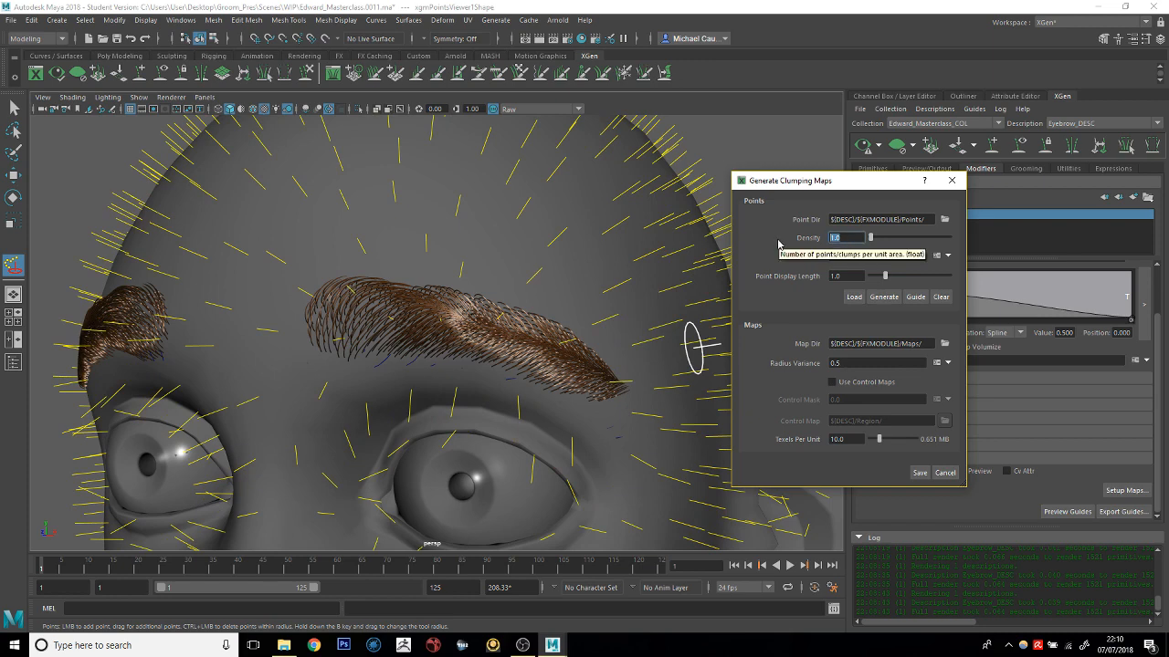
pyautogui.write('5')
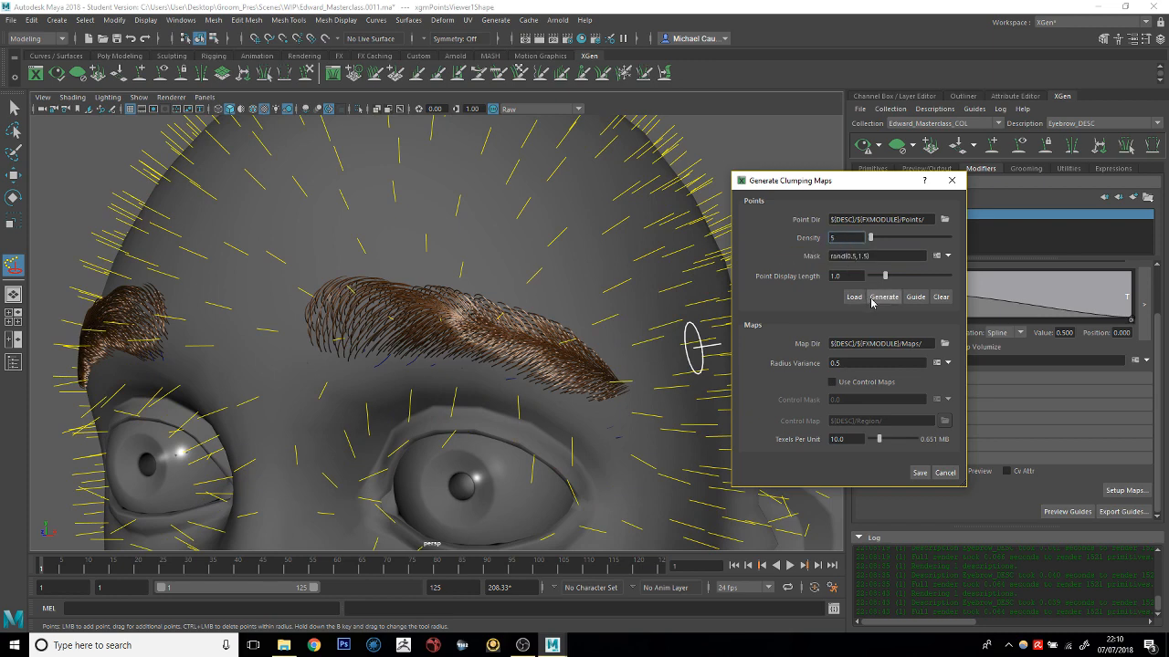
pyautogui.click(872, 299)
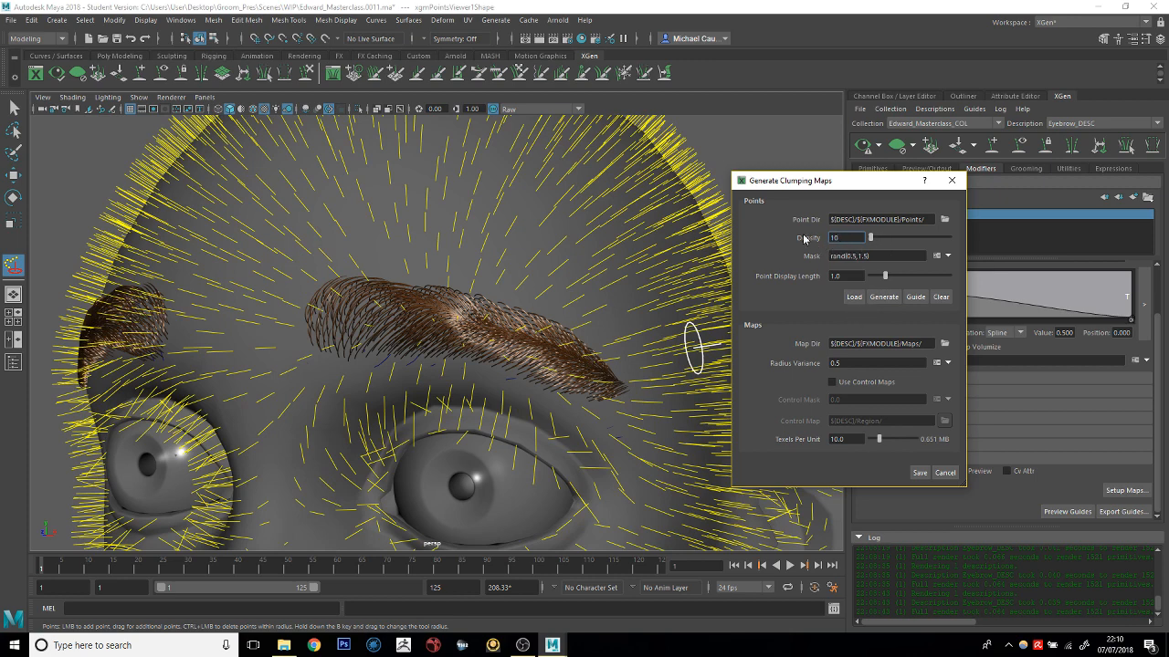
pyautogui.click(882, 296)
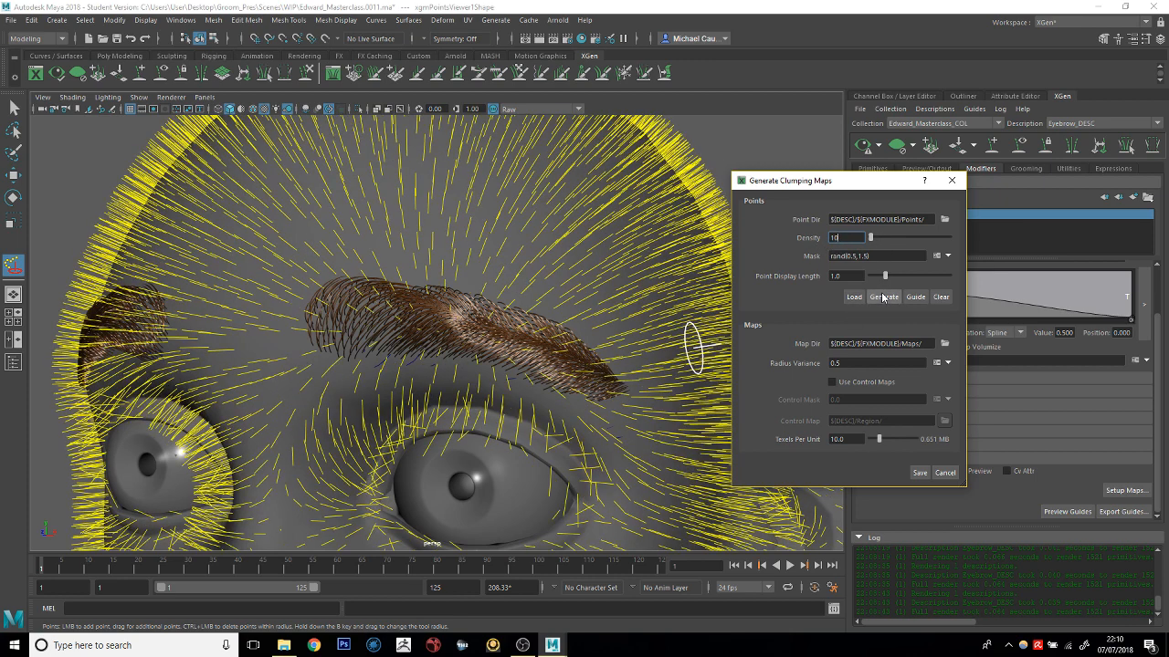
pyautogui.click(921, 473)
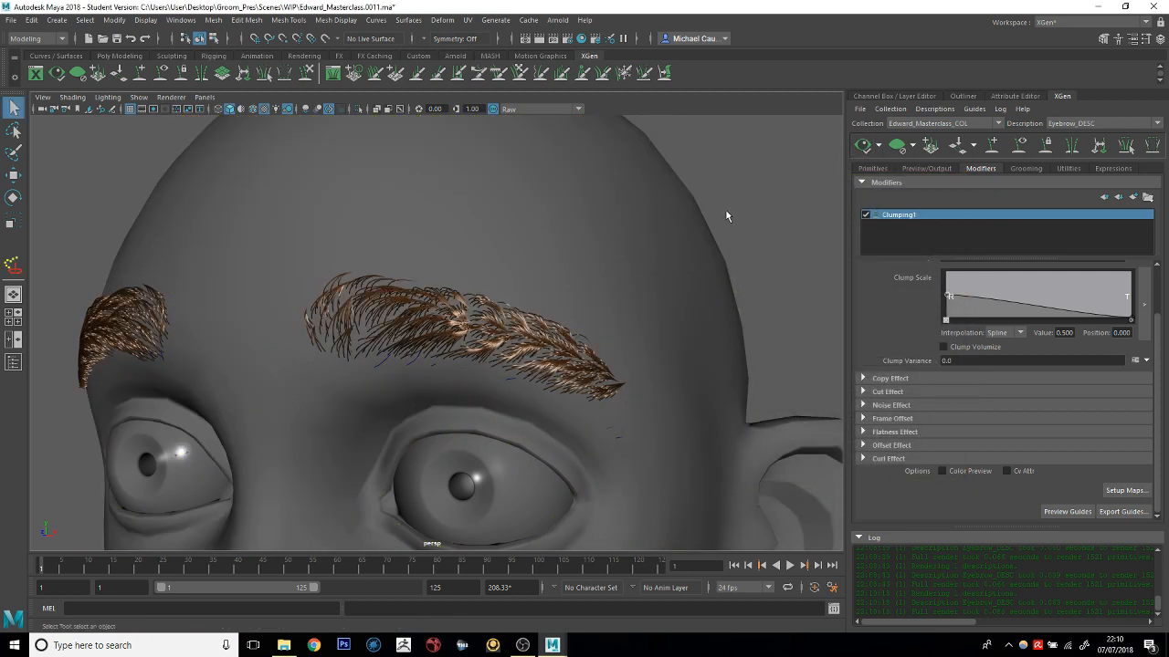
# Inspect the clumped eyebrows and set the Clumping modifier's Mask to the expression rand(0,1)
pyautogui.keyDown('alt'); pyautogui.moveTo(532, 237); pyautogui.dragTo(485, 271); pyautogui.keyUp('alt')
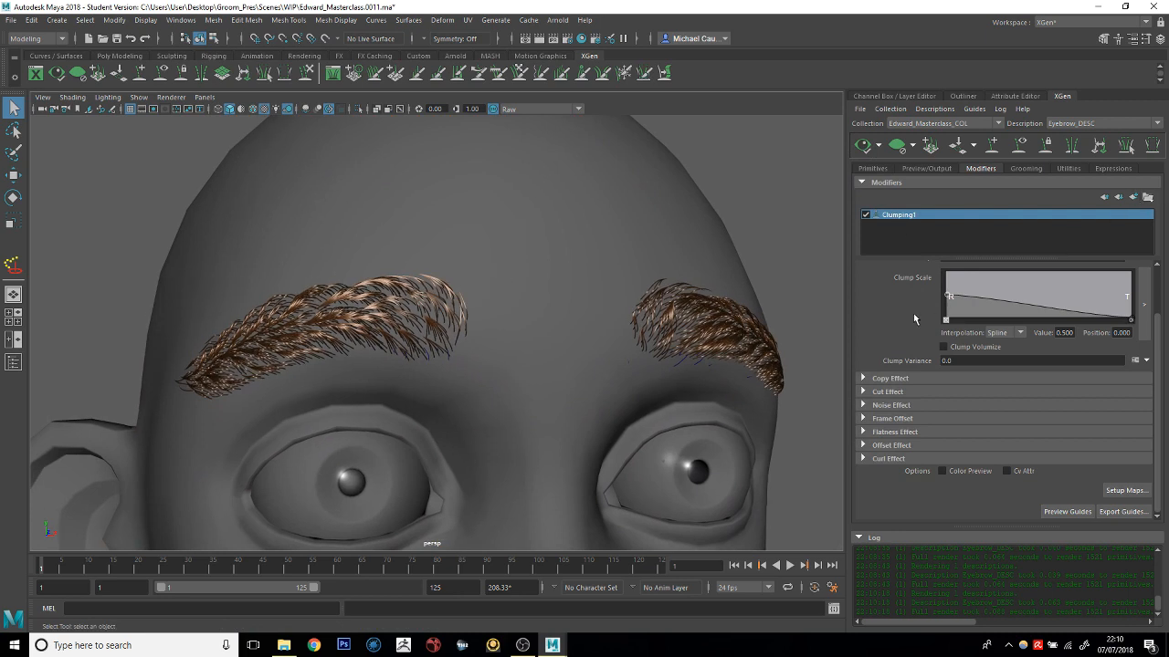
pyautogui.scroll(2, 913, 313)
pyautogui.click(944, 284)
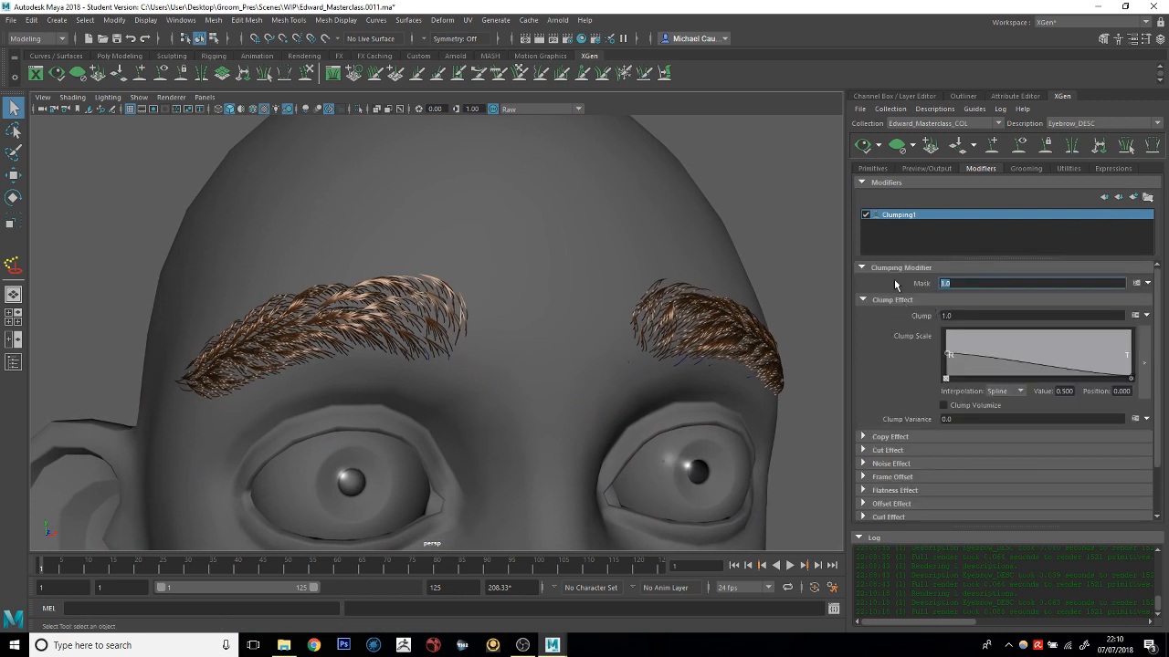
pyautogui.write('rand')
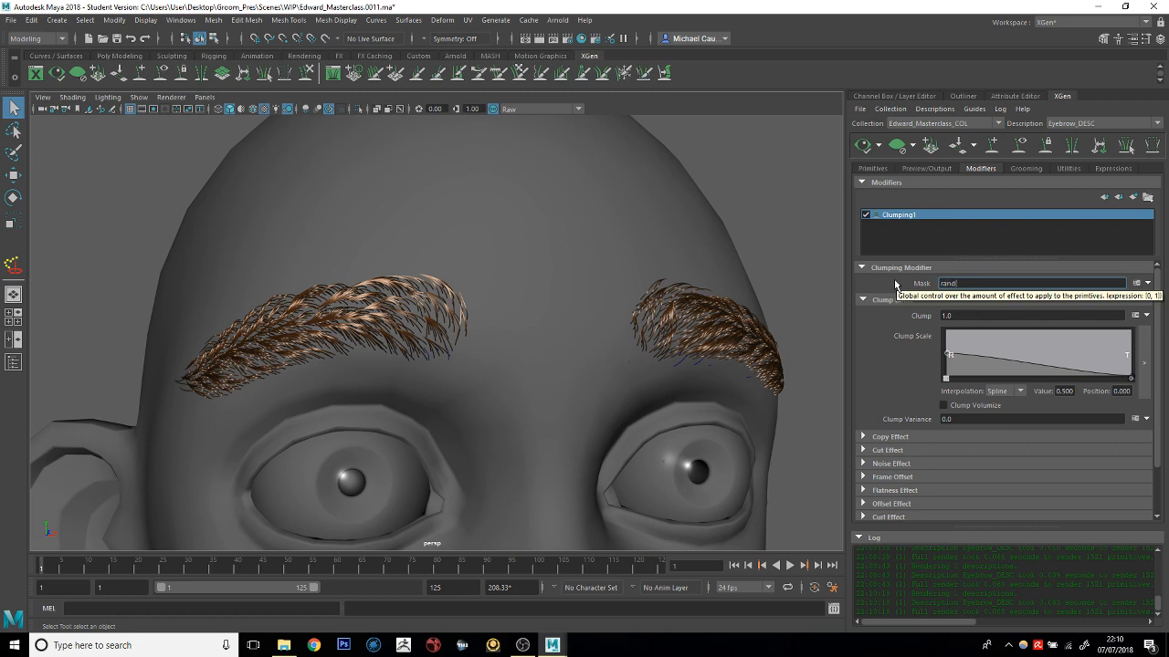
pyautogui.write('(0,1)')
pyautogui.press('Return')
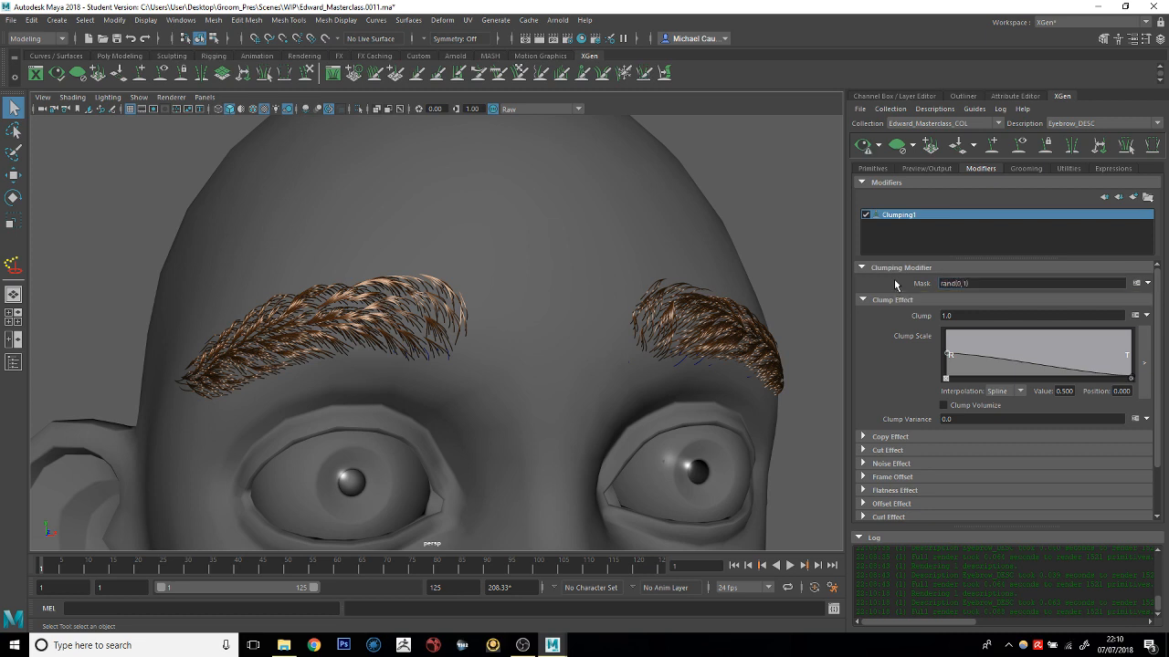
# Examine the randomised clumping on both eyebrows from close up, the sides and the front
pyautogui.keyDown('alt'); pyautogui.moveTo(708, 260); pyautogui.dragTo(664, 262); pyautogui.keyUp('alt')
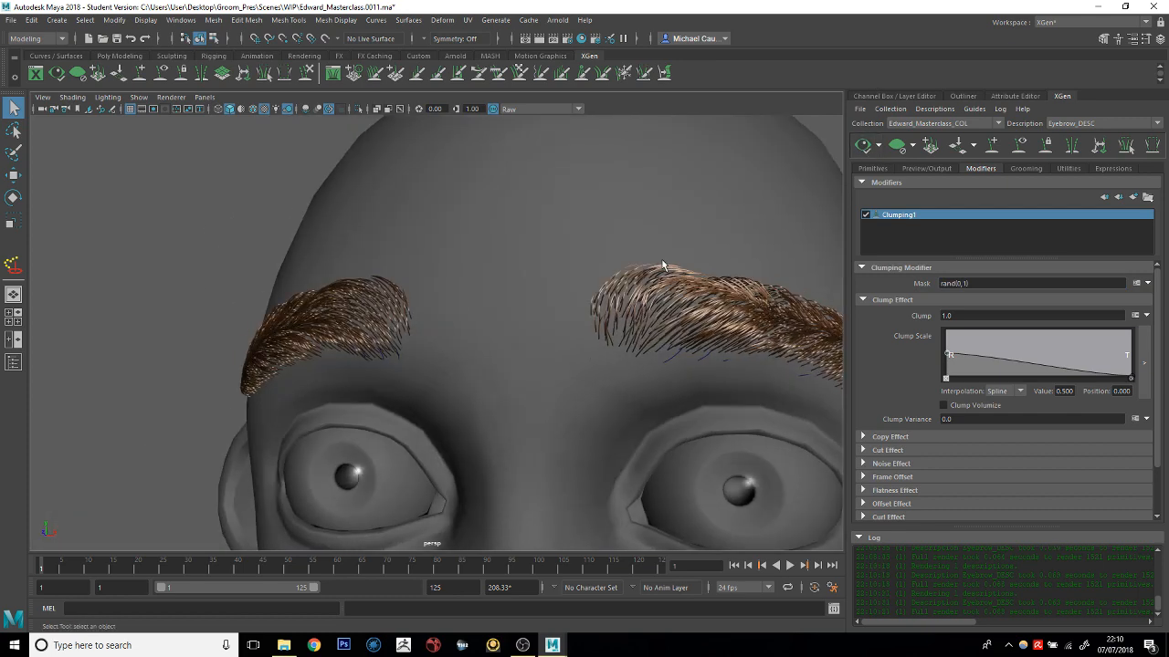
pyautogui.keyDown('alt'); pyautogui.moveTo(664, 262); pyautogui.dragTo(538, 280, button='middle'); pyautogui.keyUp('alt')
pyautogui.keyDown('alt'); pyautogui.moveTo(537, 281); pyautogui.dragTo(692, 324, button='right'); pyautogui.keyUp('alt')
pyautogui.keyDown('alt'); pyautogui.moveTo(692, 323); pyautogui.dragTo(596, 308, button='middle'); pyautogui.keyUp('alt')
pyautogui.keyDown('alt'); pyautogui.moveTo(647, 326); pyautogui.dragTo(622, 326); pyautogui.keyUp('alt')
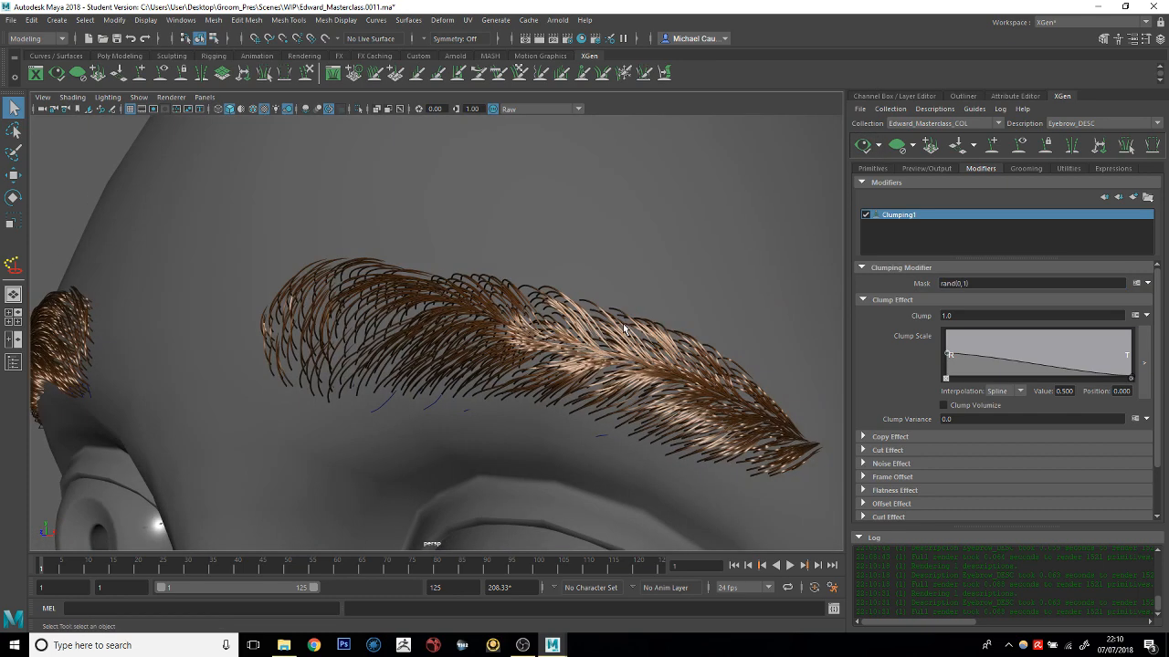
pyautogui.keyDown('alt'); pyautogui.moveTo(677, 338); pyautogui.dragTo(590, 324, button='middle'); pyautogui.keyUp('alt')
pyautogui.keyDown('alt'); pyautogui.moveTo(590, 323); pyautogui.dragTo(673, 331); pyautogui.keyUp('alt')
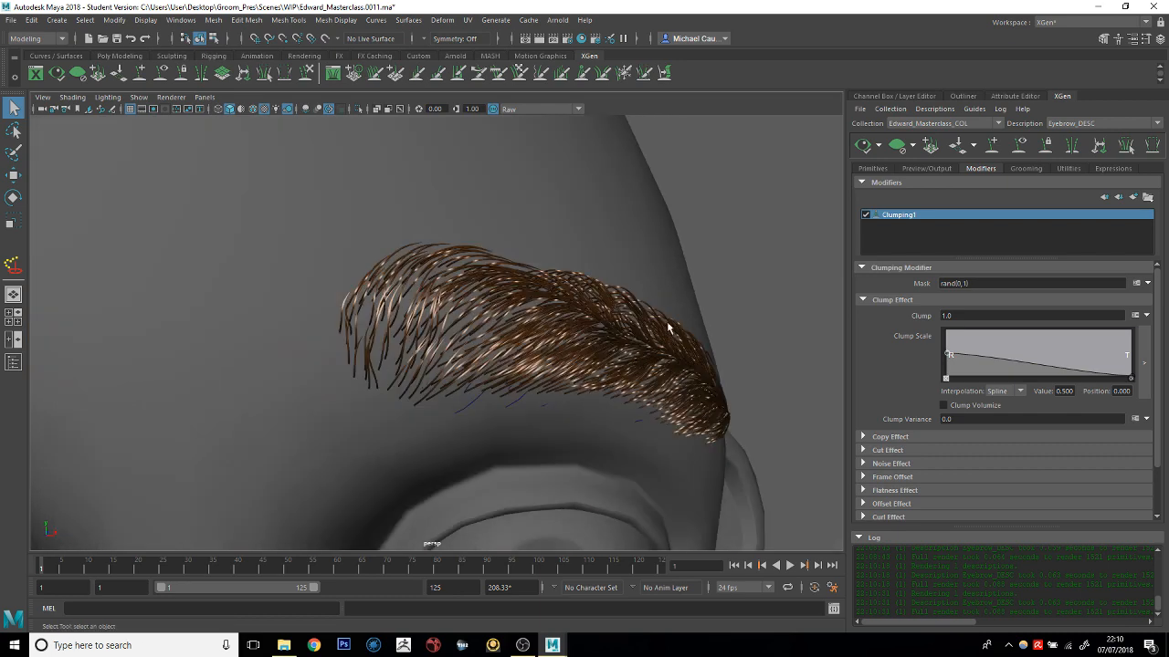
pyautogui.keyDown('alt'); pyautogui.moveTo(673, 332); pyautogui.dragTo(508, 328, button='right'); pyautogui.keyUp('alt')
pyautogui.keyDown('alt'); pyautogui.moveTo(509, 328); pyautogui.dragTo(494, 333); pyautogui.keyUp('alt')
pyautogui.keyDown('alt'); pyautogui.moveTo(511, 352); pyautogui.dragTo(559, 351, button='middle'); pyautogui.keyUp('alt')
pyautogui.keyDown('alt'); pyautogui.moveTo(559, 352); pyautogui.dragTo(764, 267); pyautogui.keyUp('alt')
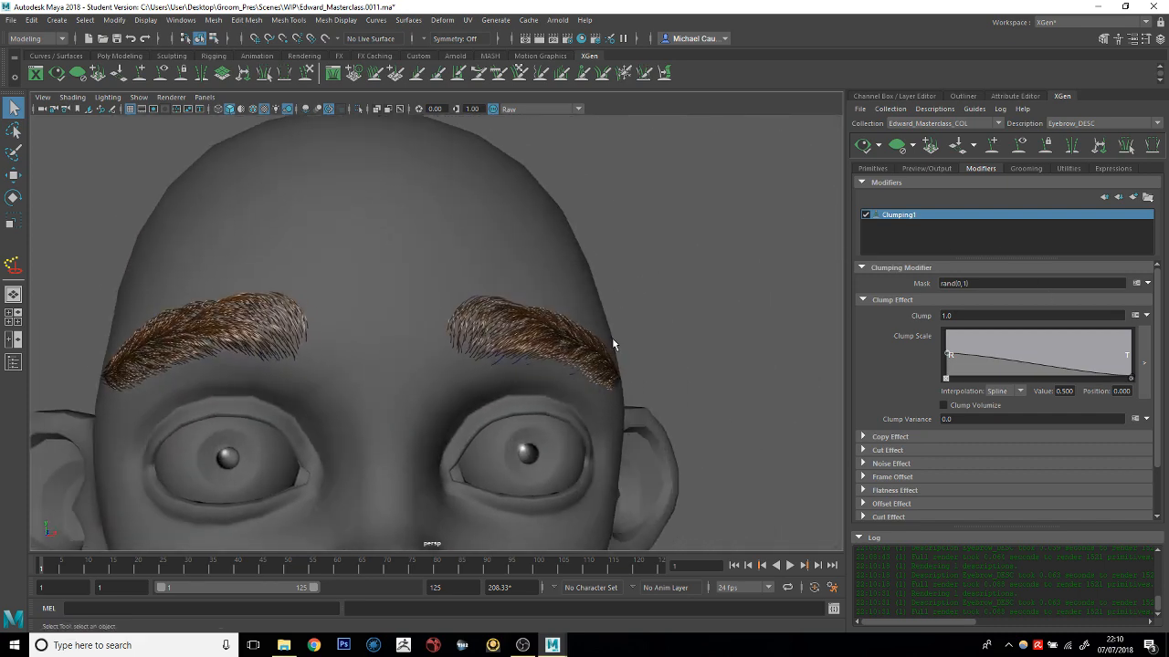
pyautogui.keyDown('alt'); pyautogui.moveTo(636, 364); pyautogui.dragTo(583, 365); pyautogui.keyUp('alt')
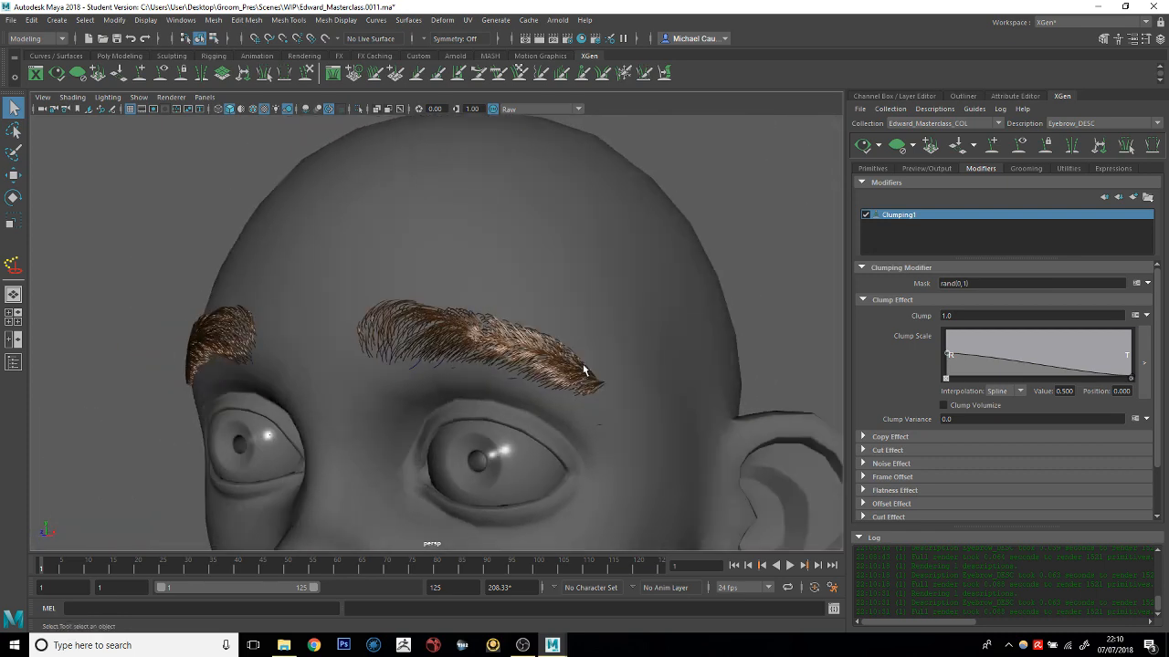
pyautogui.keyDown('alt'); pyautogui.moveTo(600, 478); pyautogui.dragTo(538, 386); pyautogui.keyUp('alt')
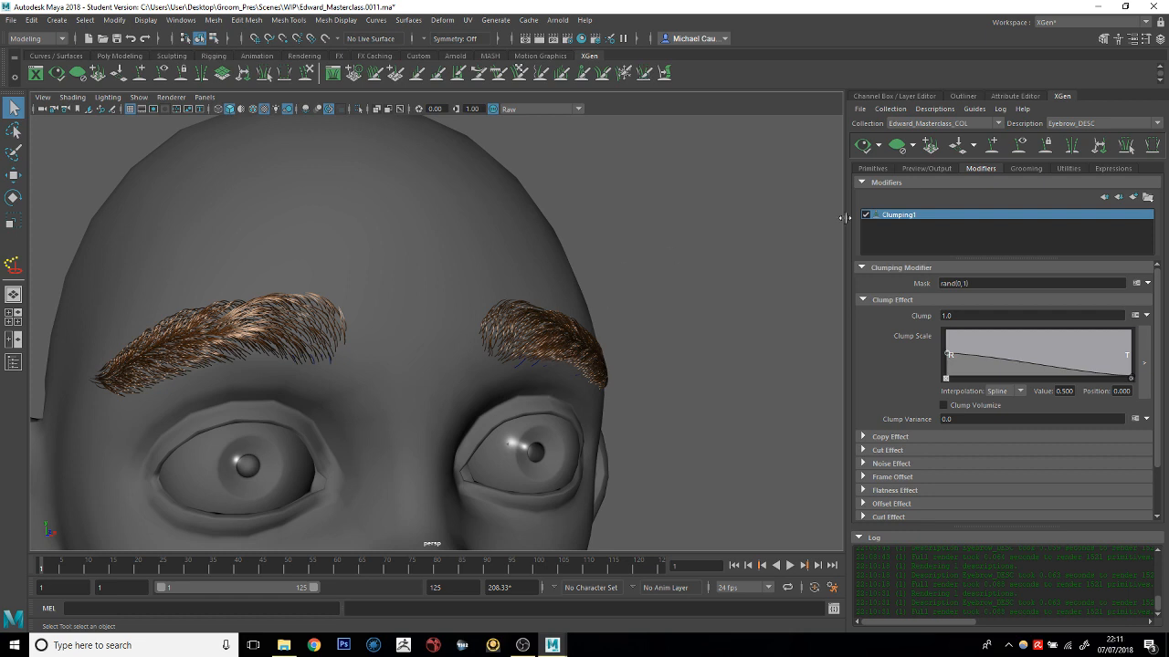
# Clear the hair preview and show the XGen guides across the brow again
pyautogui.click(898, 146)
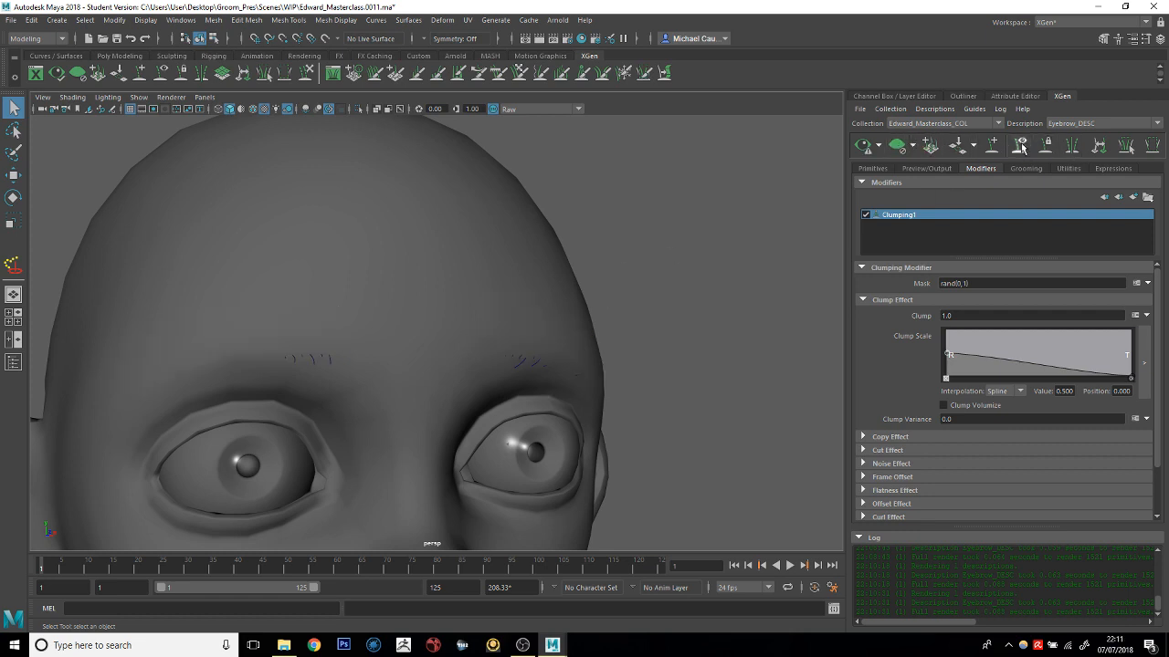
pyautogui.click(1022, 146)
pyautogui.moveTo(621, 278)
pyautogui.keyDown('alt'); pyautogui.mouseDown()
pyautogui.moveTo(569, 280)
pyautogui.moveTo(580, 293)
pyautogui.moveTo(459, 331)
pyautogui.moveTo(430, 301)
pyautogui.moveTo(519, 330)
pyautogui.moveTo(452, 285)
pyautogui.mouseUp(); pyautogui.keyUp('alt')
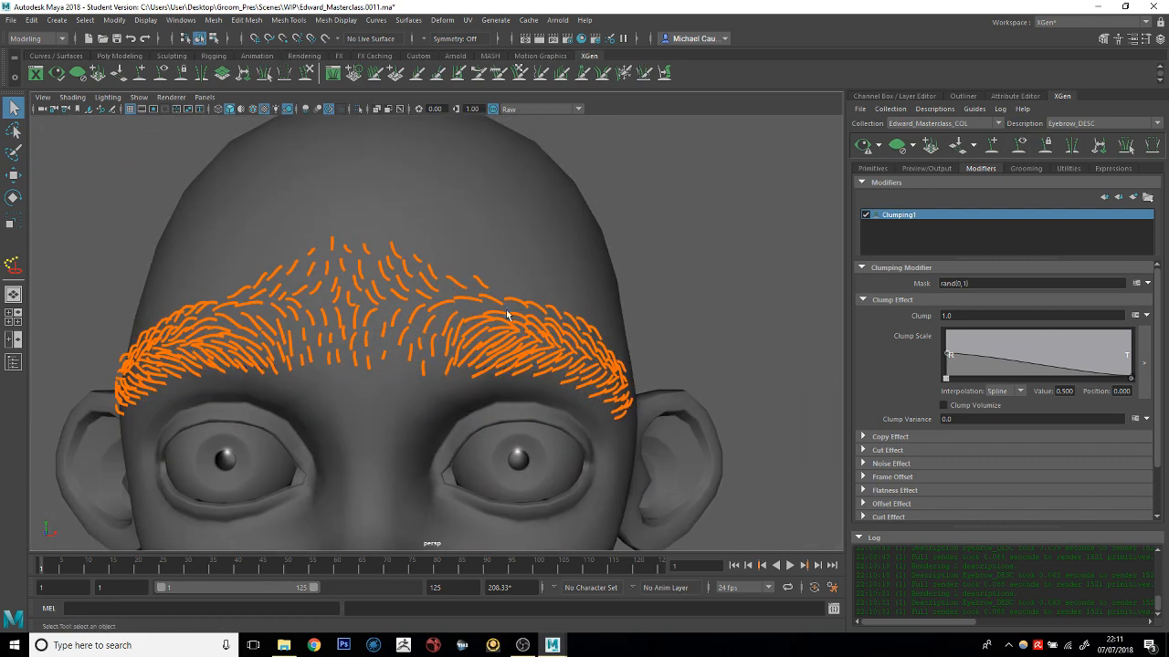
pyautogui.click(523, 645)
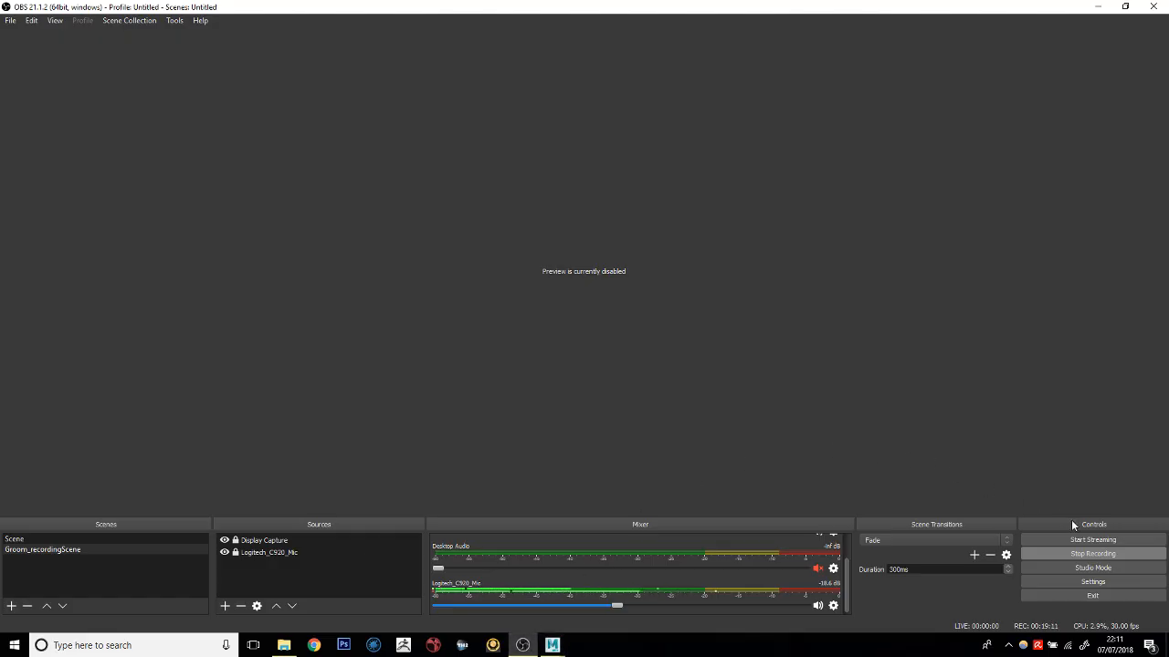